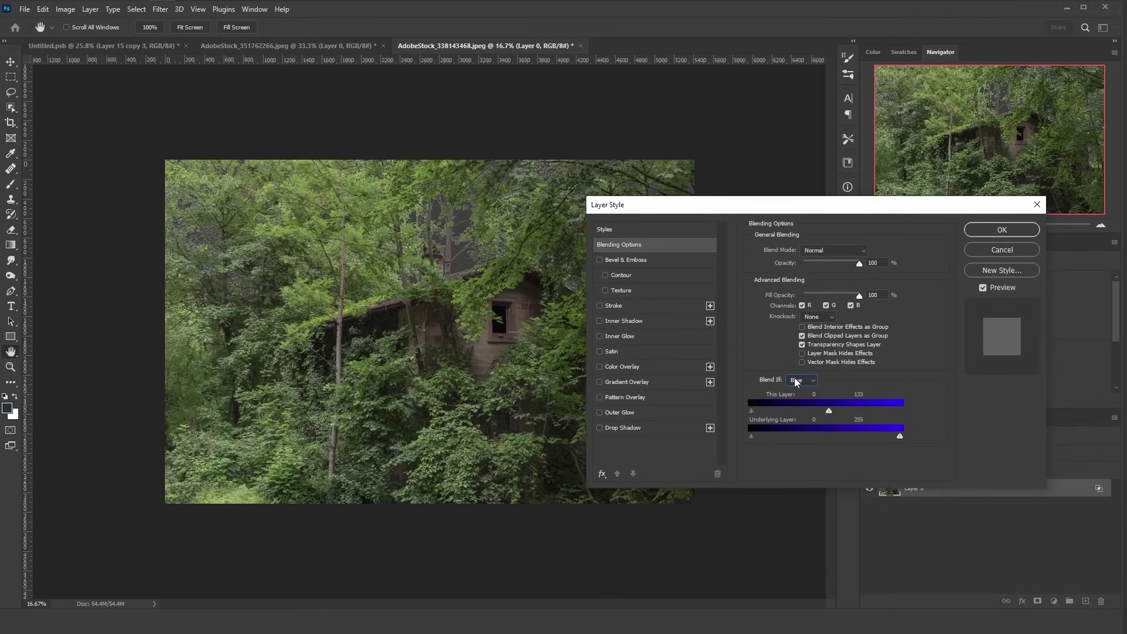
Step: Split the Blue Blend If white point for This Layer to 119 / 131 and apply the layer style
click(800, 401)
drag(842, 411, 925, 412)
drag(751, 411, 788, 412)
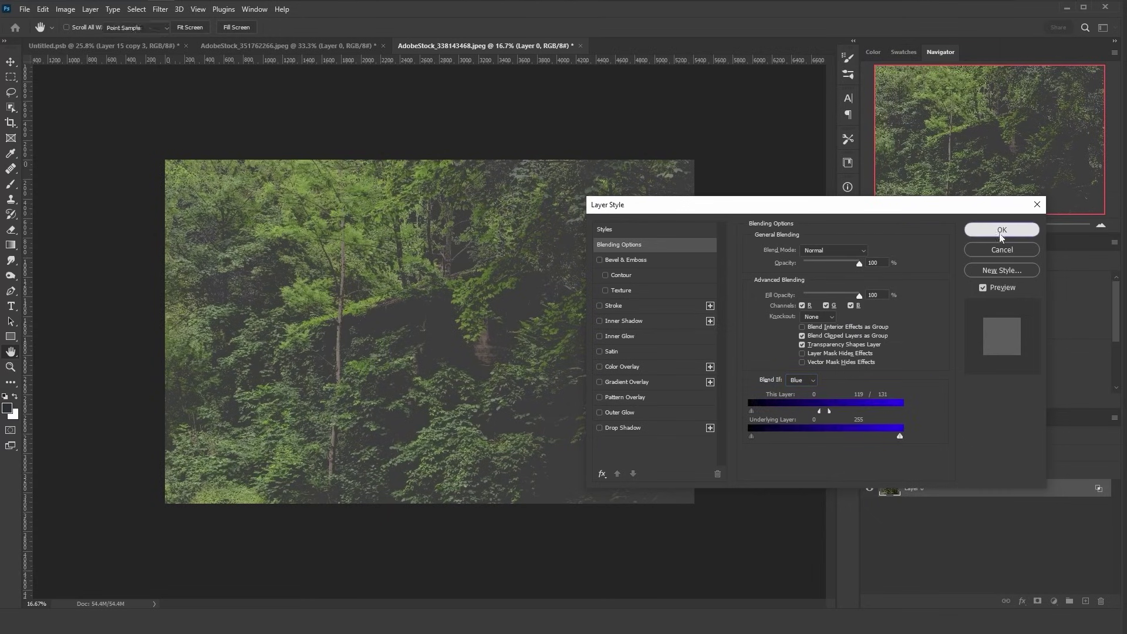
click(1002, 232)
Step: Convert Layer 0 to a smart object and rasterize it to bake in the blending
right_click(926, 497)
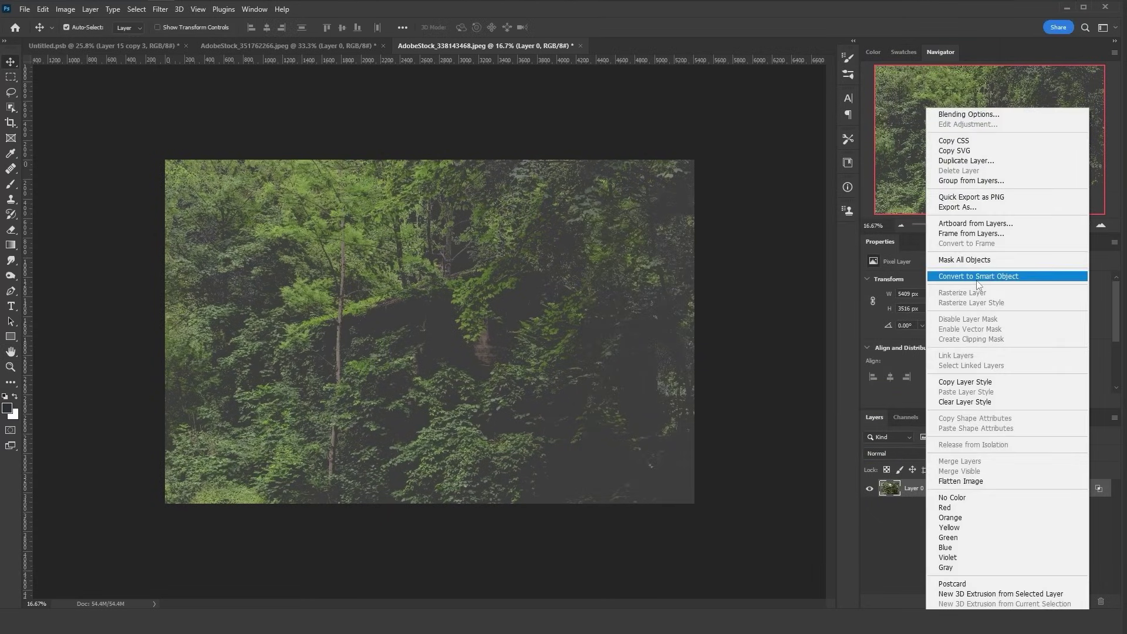
click(975, 281)
right_click(942, 494)
click(978, 318)
Step: Lasso the lower central bush and apply Refine Edge with a 16.2 px radius, output to a selection
click(11, 92)
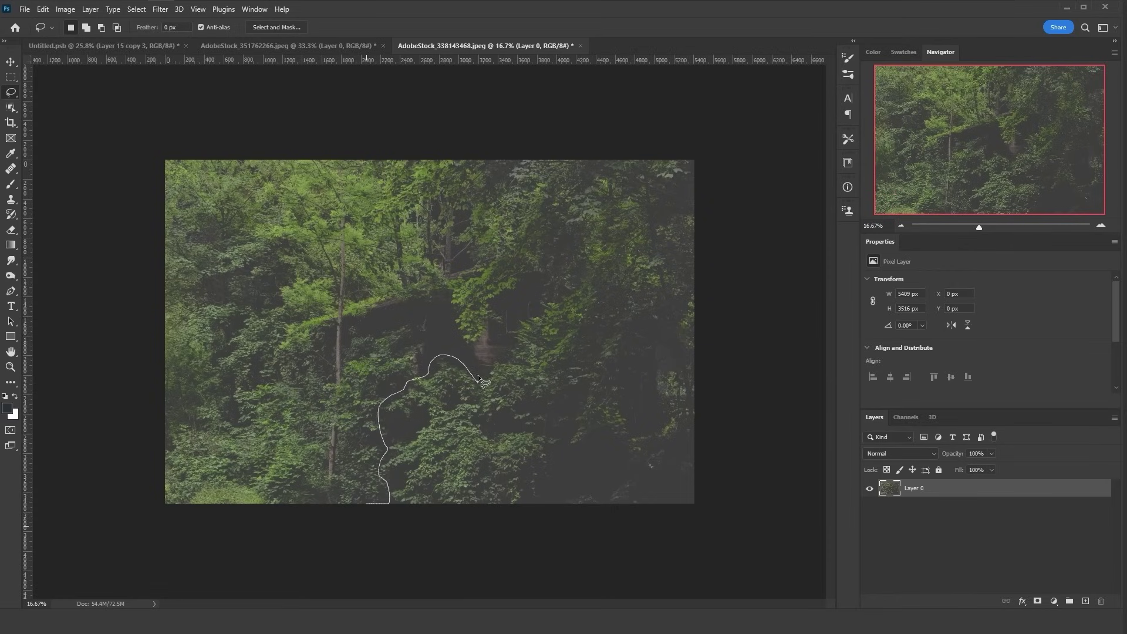
drag(488, 545, 488, 545)
click(136, 9)
shift+click(150, 171)
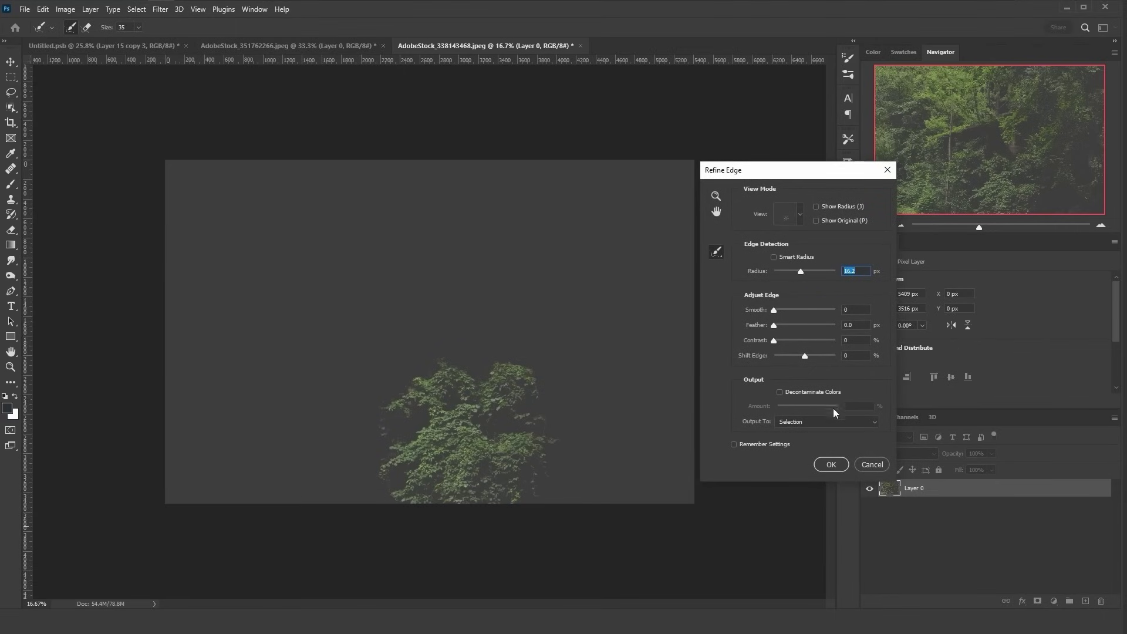
click(831, 465)
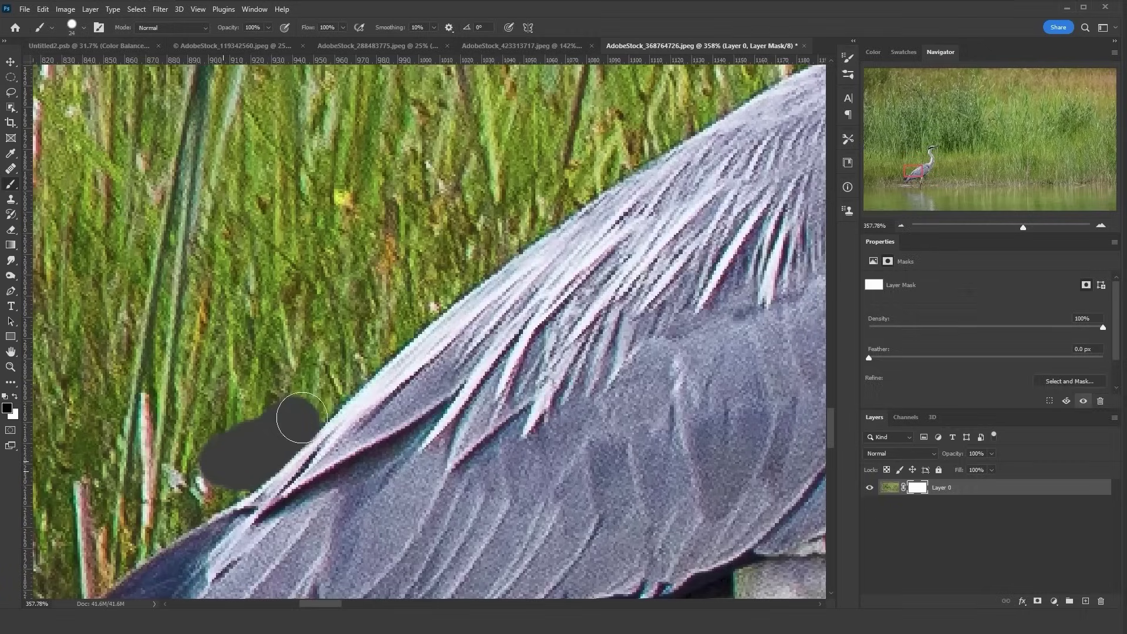
Step: In the heron image's layer mask, paint black along the bird's back, chest and front of the neck
drag(294, 414, 609, 165)
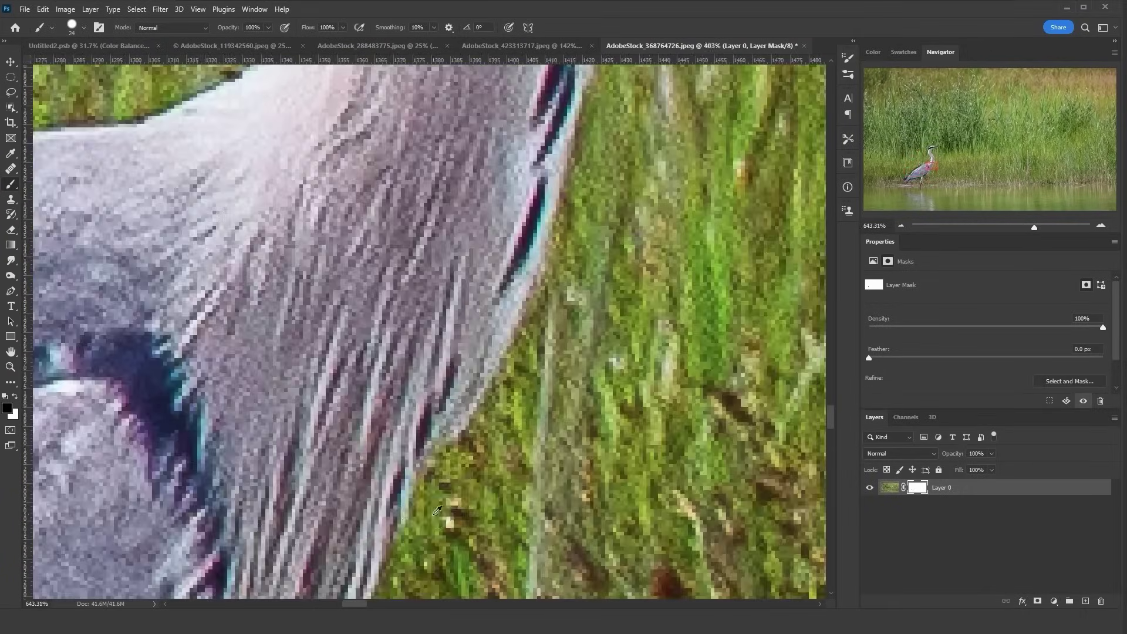
mouse_move(411, 525)
mouse_down()
mouse_move(574, 222)
mouse_move(501, 421)
mouse_up()
mouse_move(464, 552)
mouse_down()
mouse_move(488, 406)
mouse_move(461, 216)
mouse_up()
drag(461, 216, 411, 123)
mouse_move(452, 526)
mouse_down()
mouse_move(370, 441)
mouse_move(526, 187)
mouse_up()
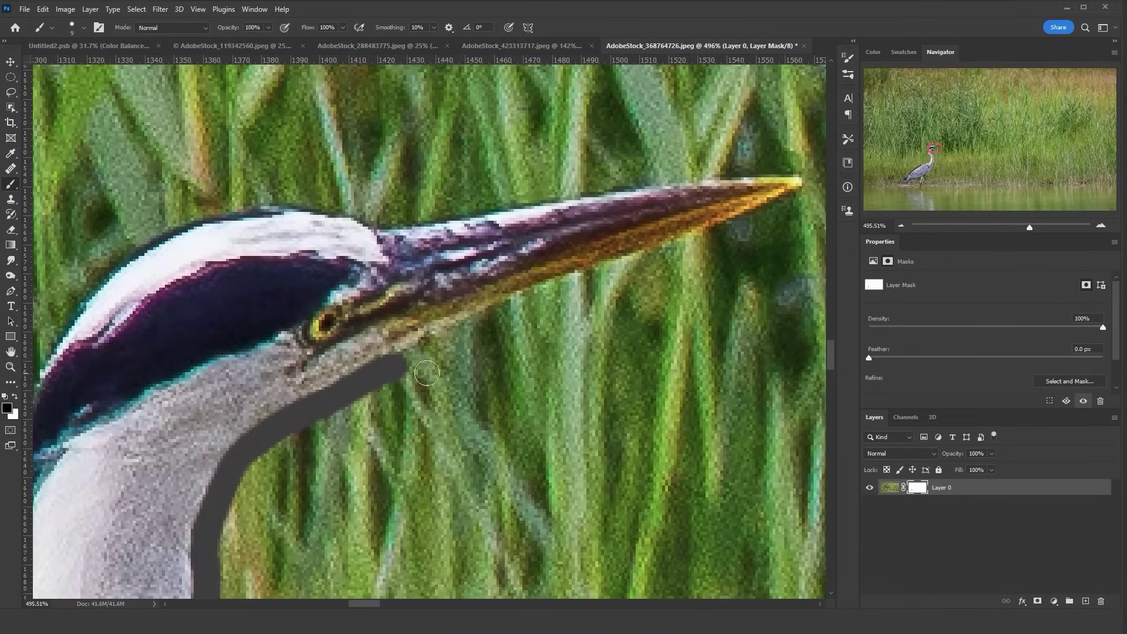
Step: Mask out the grass along both edges of the heron's beak and around the back and crown of its head
mouse_move(390, 329)
mouse_down()
mouse_move(460, 327)
mouse_move(749, 227)
mouse_up()
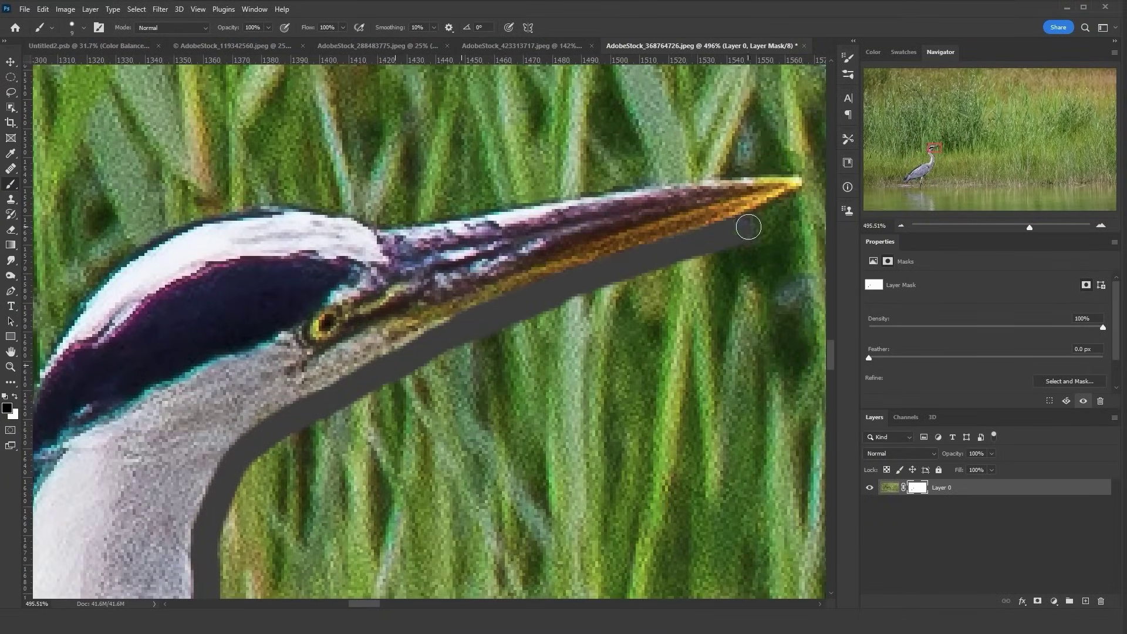
mouse_move(720, 166)
mouse_down()
mouse_move(458, 210)
mouse_move(311, 214)
mouse_up()
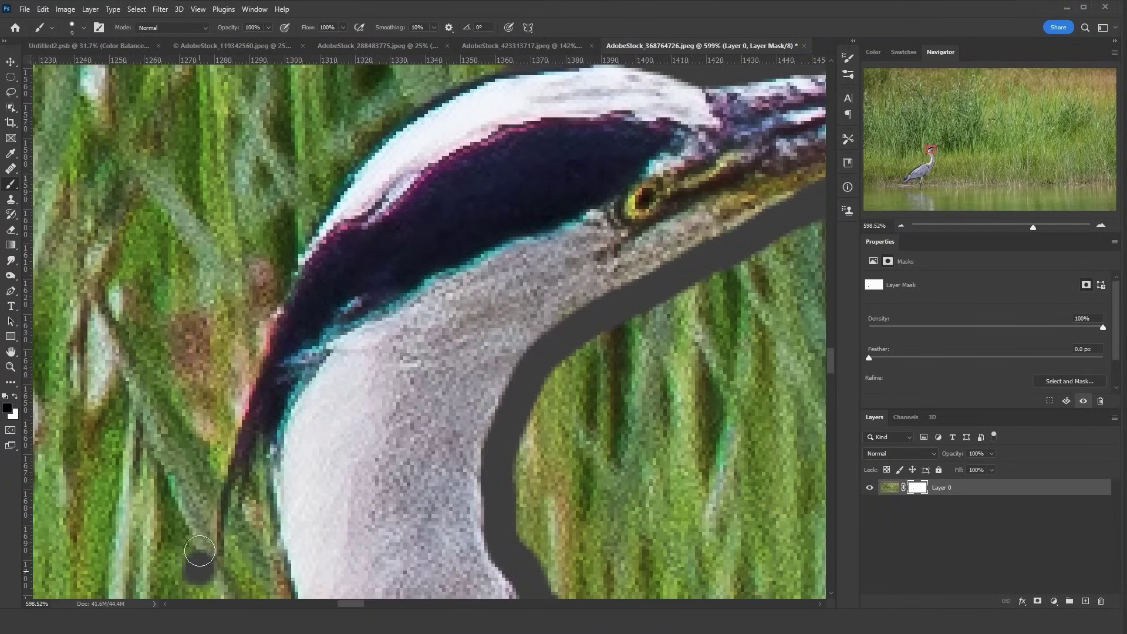
mouse_move(189, 558)
mouse_down()
mouse_move(230, 419)
mouse_move(304, 226)
mouse_up()
drag(304, 226, 381, 126)
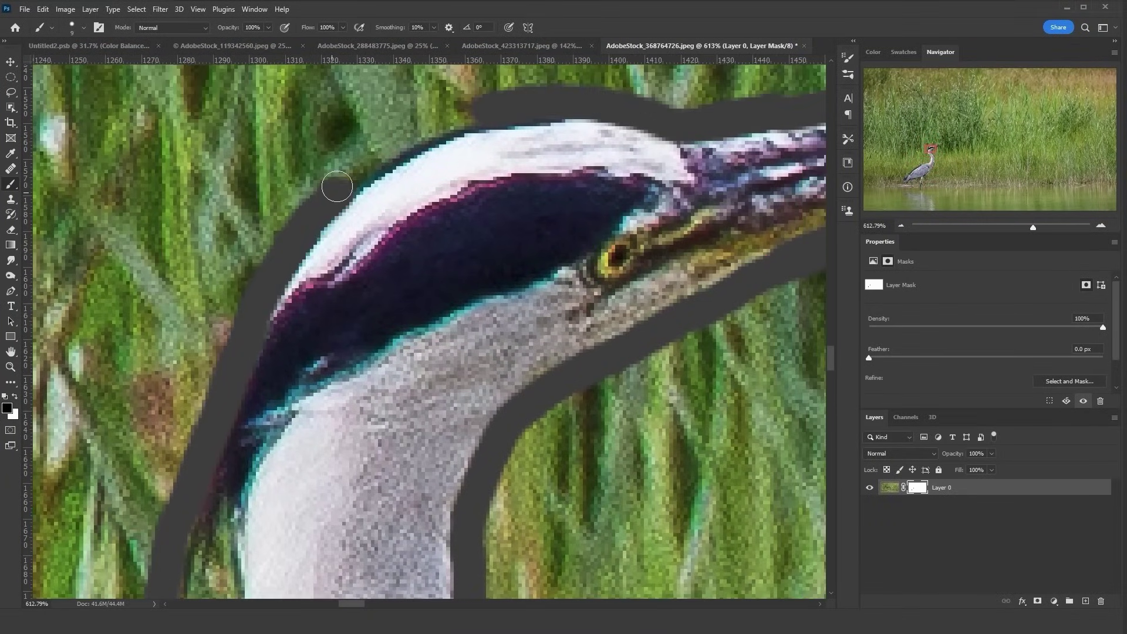
drag(335, 189, 398, 151)
drag(398, 151, 499, 132)
Step: Mask out the grass along the back of the heron's neck and down its upper back
mouse_move(461, 546)
mouse_down()
mouse_move(288, 232)
mouse_move(294, 167)
mouse_up()
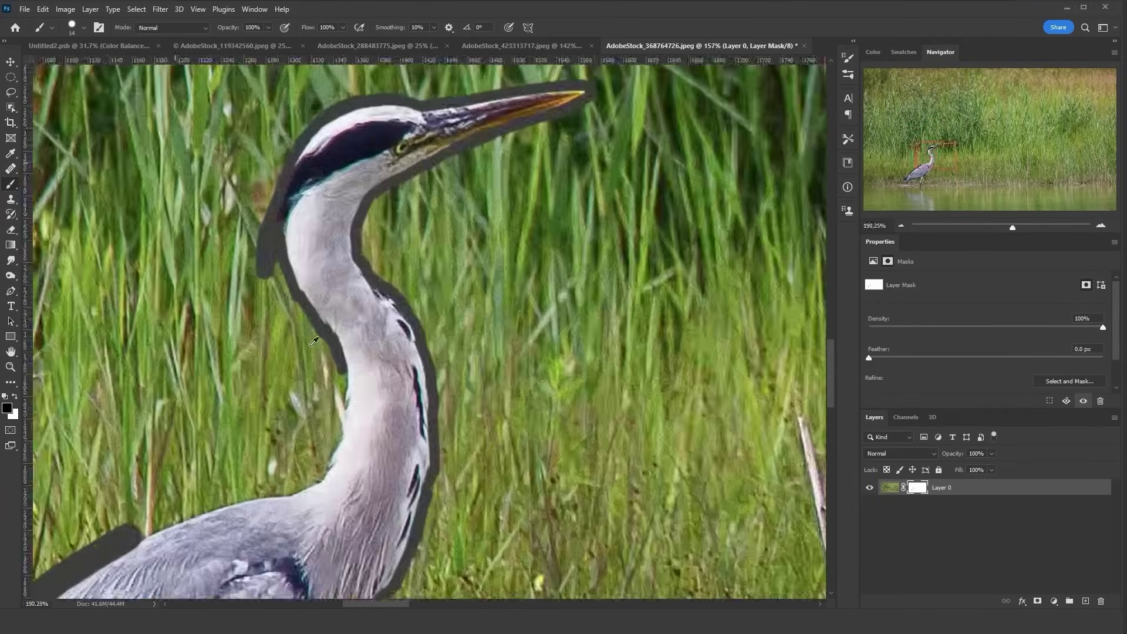
mouse_move(317, 532)
mouse_down()
mouse_move(362, 444)
mouse_move(394, 230)
mouse_up()
drag(509, 255, 482, 317)
mouse_move(242, 402)
mouse_down()
mouse_move(381, 331)
mouse_move(534, 297)
mouse_up()
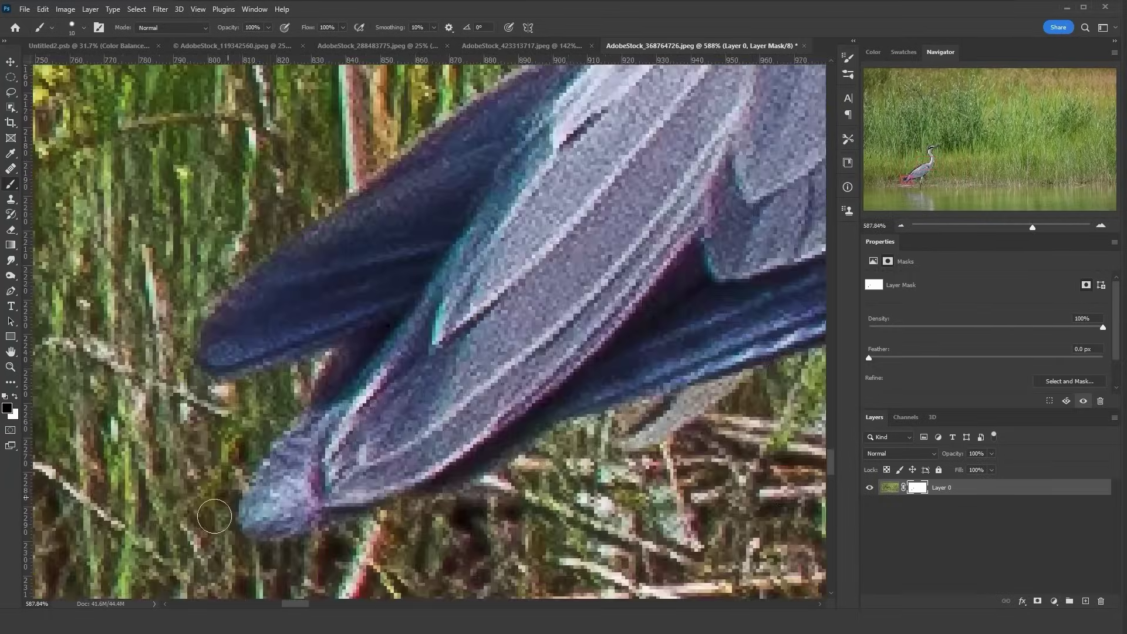
Step: Mask out the notch between the heron's tail feather tips, using a lasso fill for its inner corner
drag(212, 522, 177, 393)
key(v)
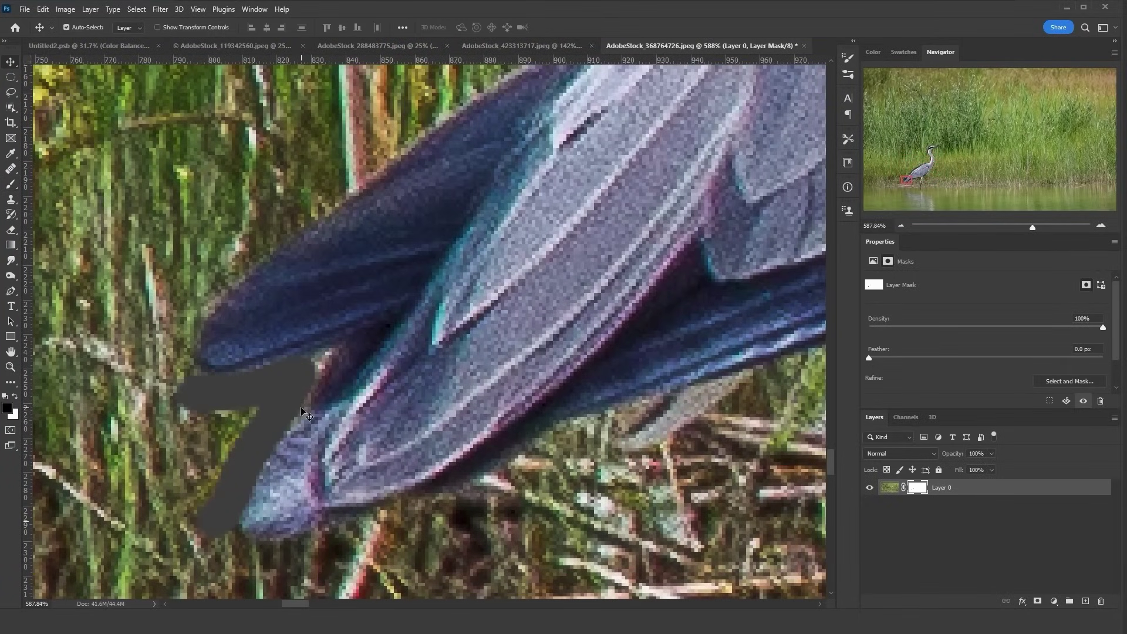
click(9, 94)
drag(320, 371, 329, 347)
key(Delete)
key(x)
key(Delete)
Step: Paint black in the mask around the tail tips and along the tail's upper and lower edges
key(b)
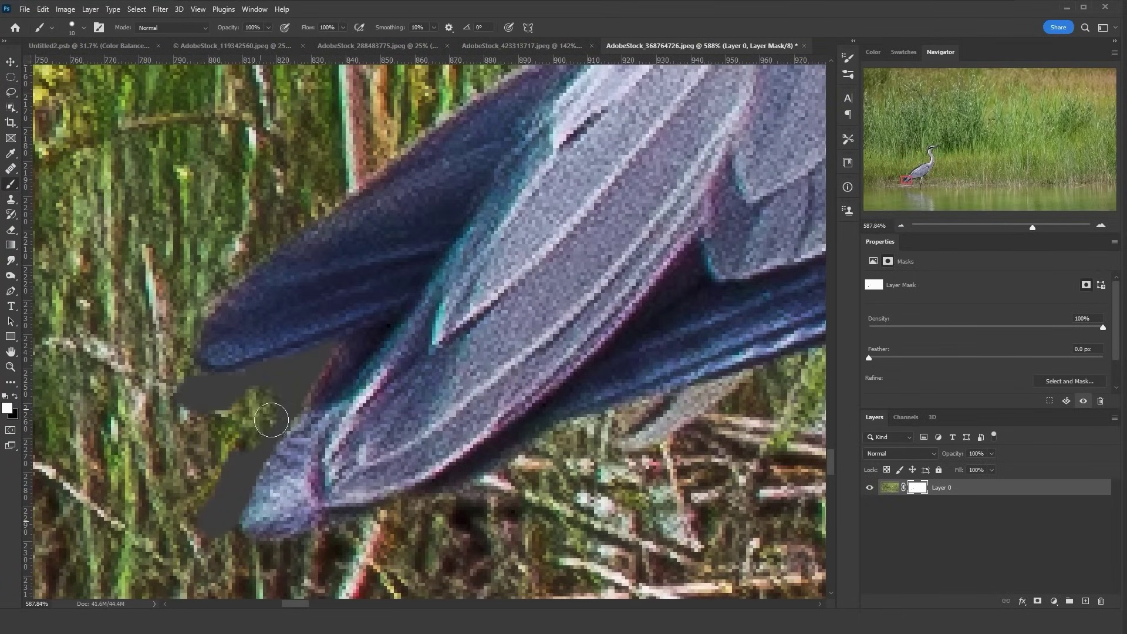
key(x)
drag(272, 421, 211, 281)
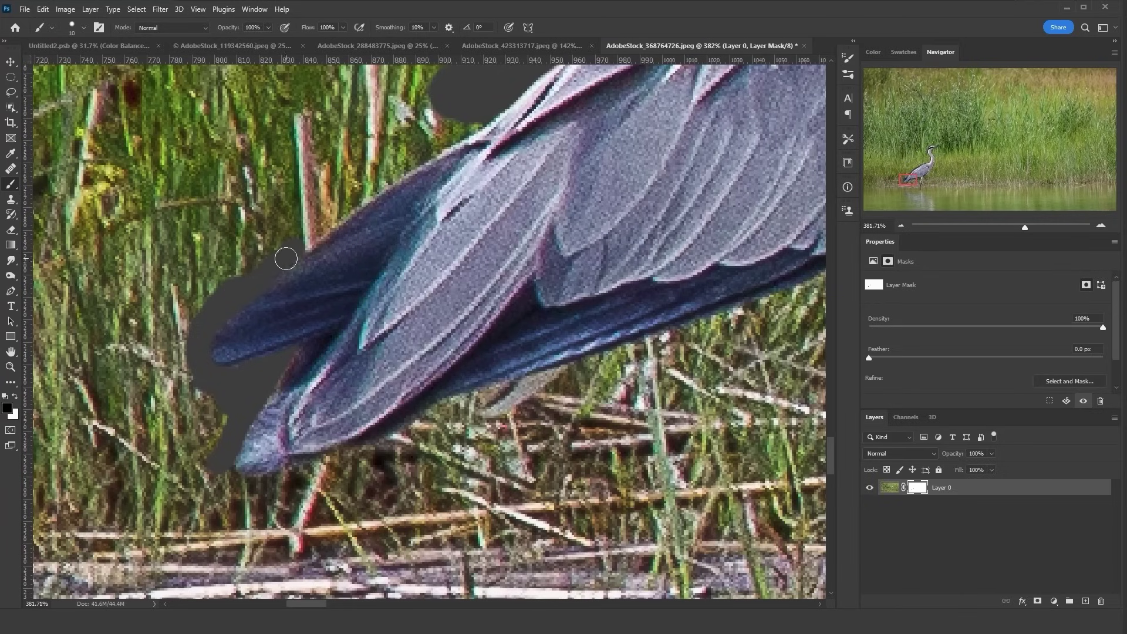
drag(285, 256, 487, 124)
drag(234, 399, 423, 429)
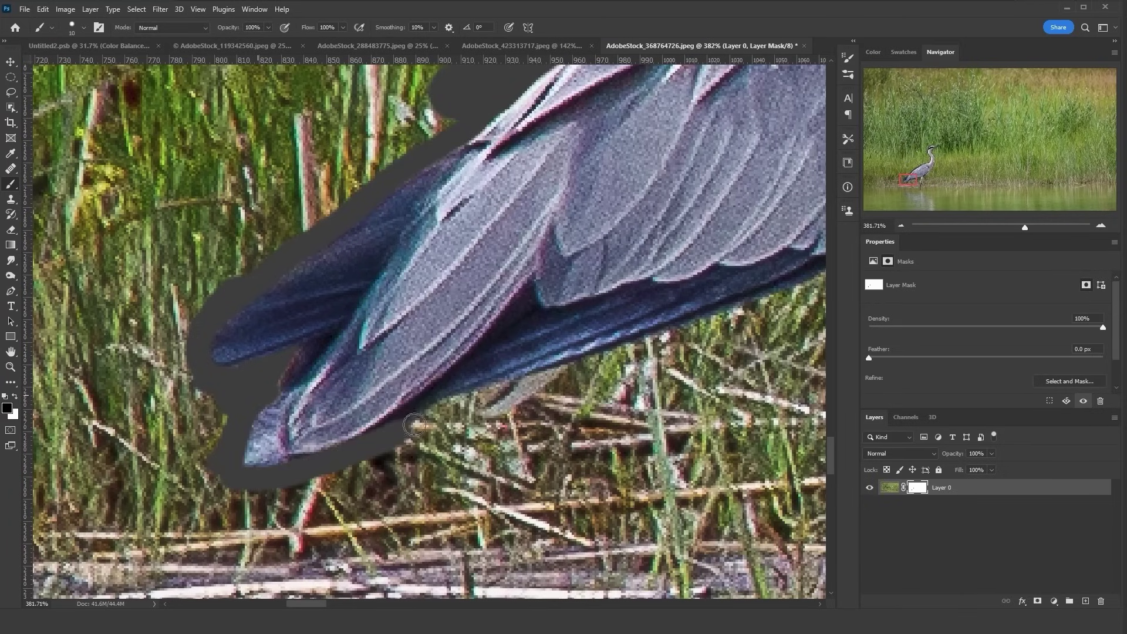
drag(423, 429, 670, 318)
Step: Mask out the background below the heron's belly and along the outer edge of the rear leg
drag(581, 458, 575, 308)
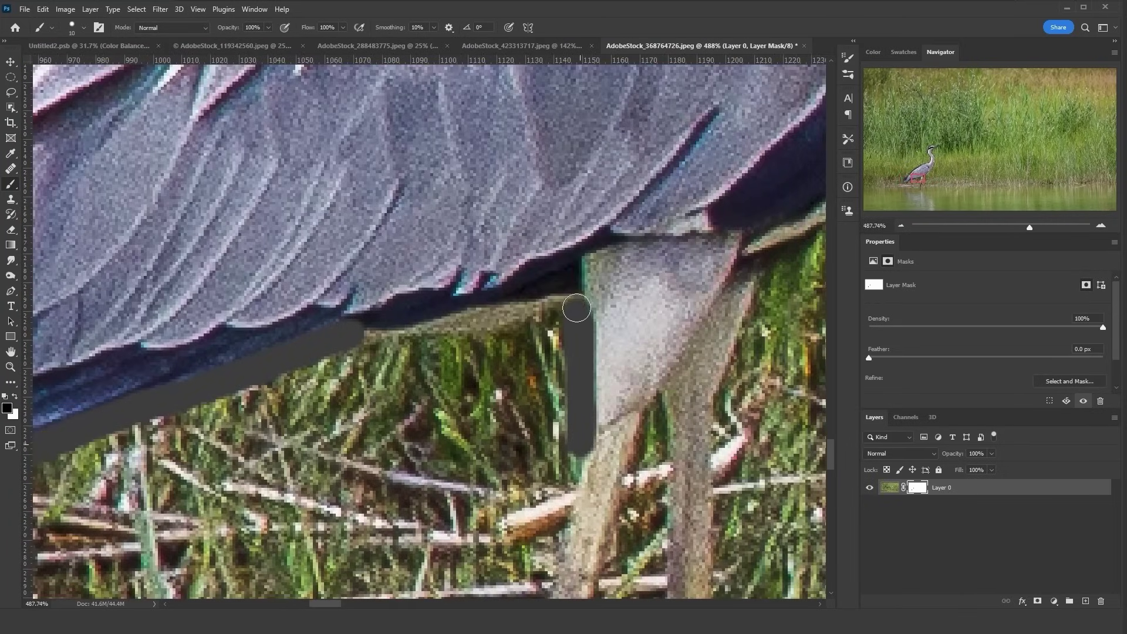
drag(353, 347, 574, 307)
drag(587, 320, 505, 508)
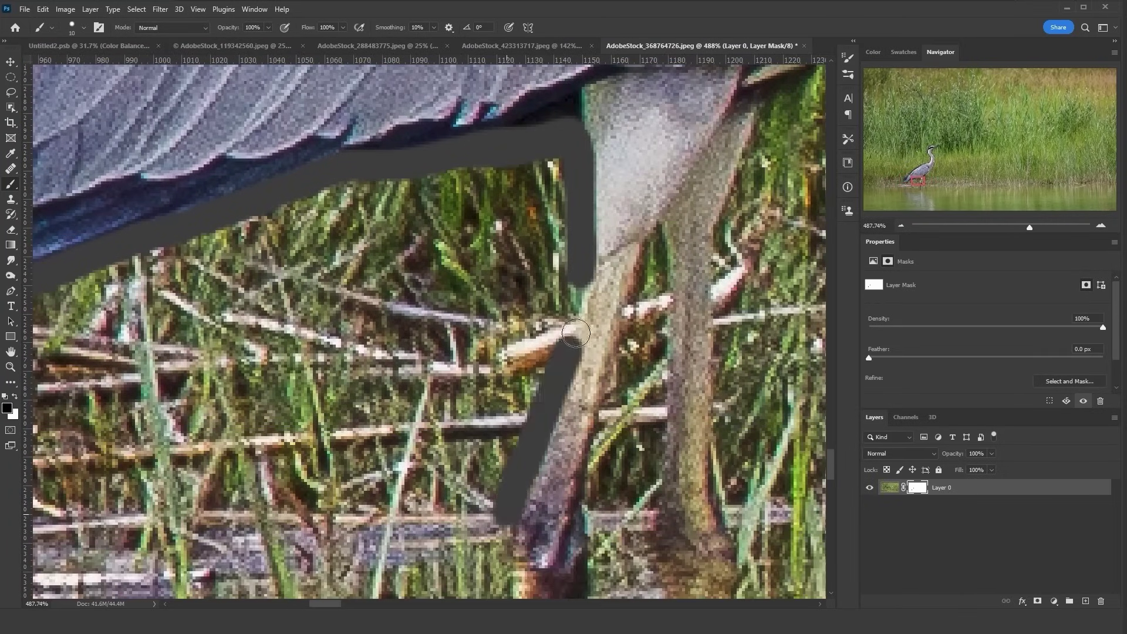
mouse_move(499, 324)
mouse_down()
mouse_move(471, 421)
mouse_move(472, 468)
mouse_move(542, 343)
mouse_move(536, 302)
mouse_up()
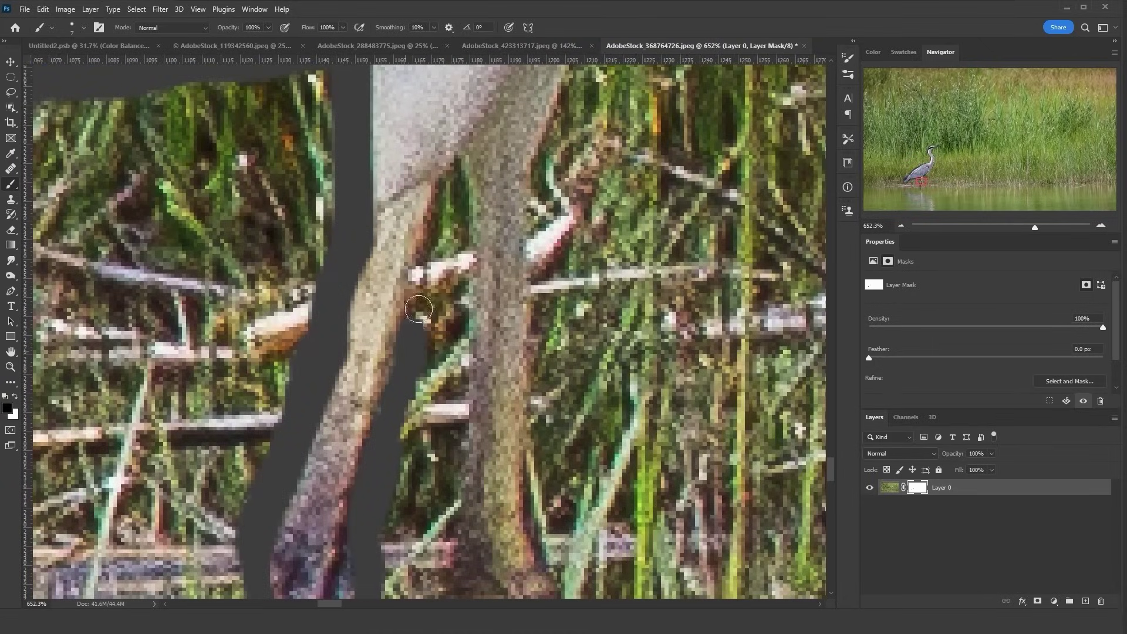
Step: Mask out the background between the heron's legs and around the other leg down to the water
drag(419, 310, 462, 198)
key(l)
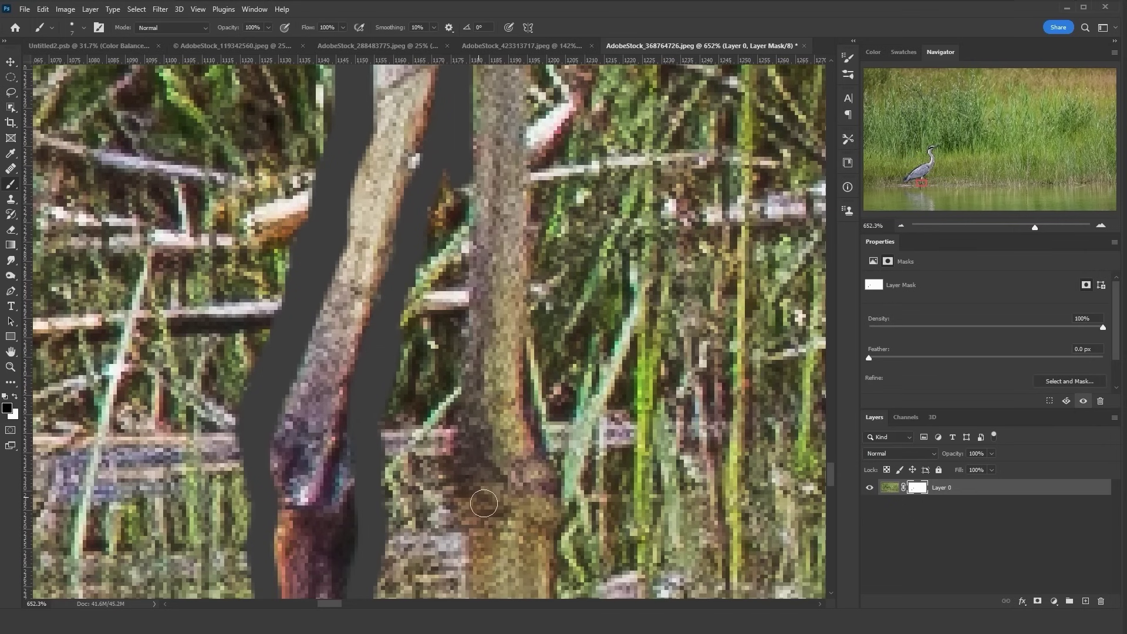
drag(464, 202, 390, 470)
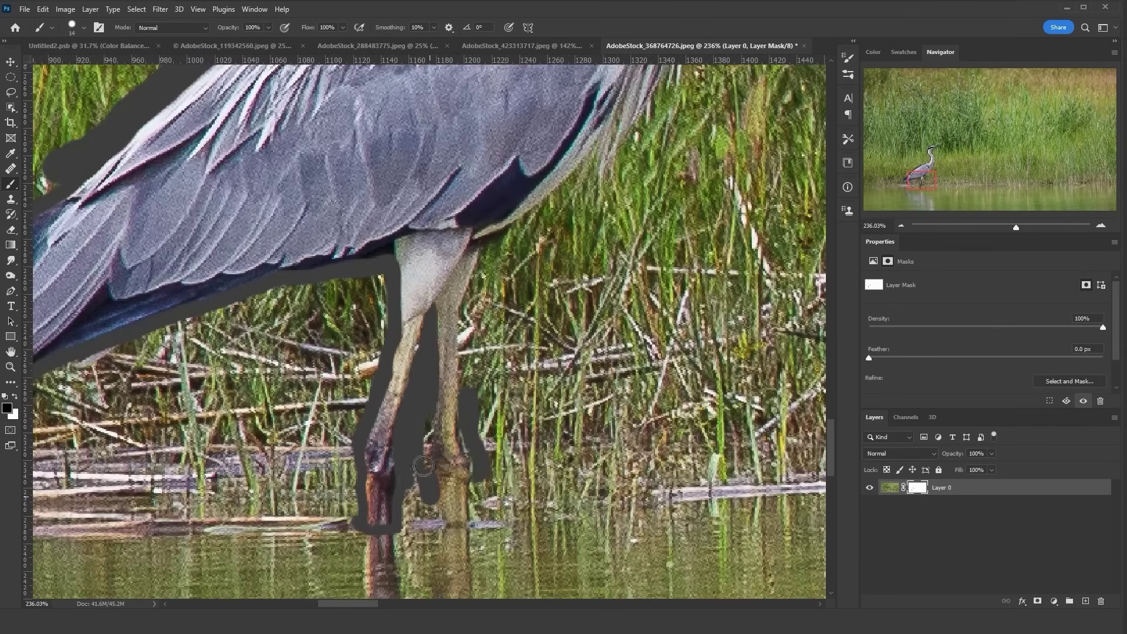
mouse_move(476, 518)
mouse_down()
mouse_move(405, 510)
mouse_move(435, 351)
mouse_up()
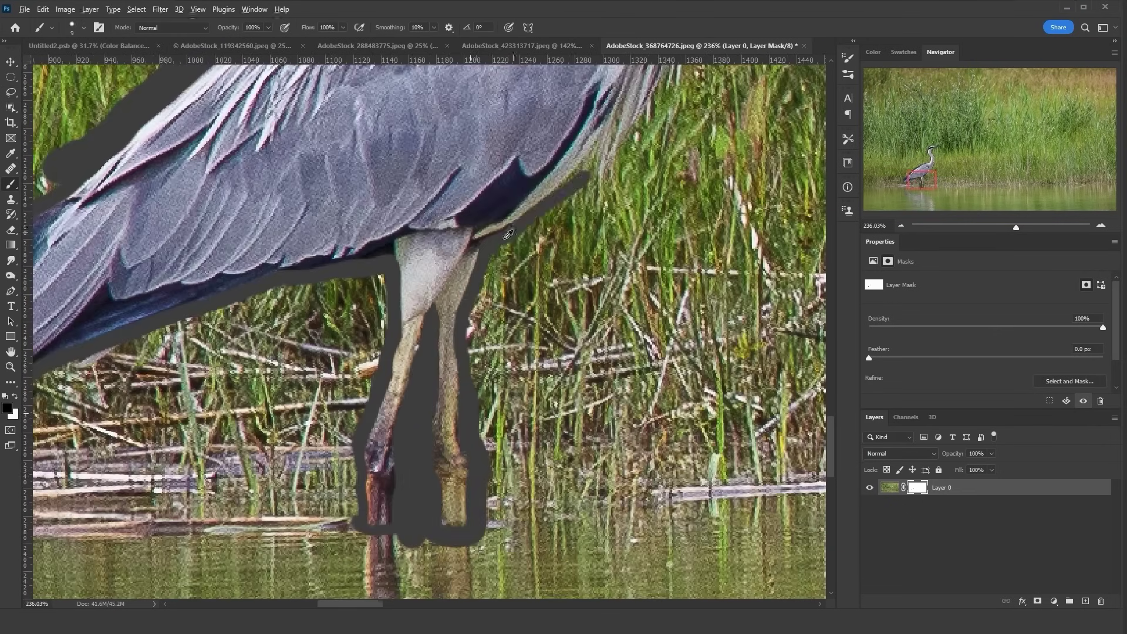
Step: Paint the mask black along the underside of the belly and up the lower chest edge
scroll(533, 217, up, 3)
drag(532, 217, 327, 450)
mouse_move(370, 411)
mouse_down()
mouse_move(500, 317)
mouse_move(586, 220)
mouse_up()
Step: Lasso the gaps between the hanging chest feathers and fill them black in the mask
scroll(586, 220, up, 2)
key(l)
scroll(619, 246, up, 2)
key(x)
drag(536, 392, 551, 291)
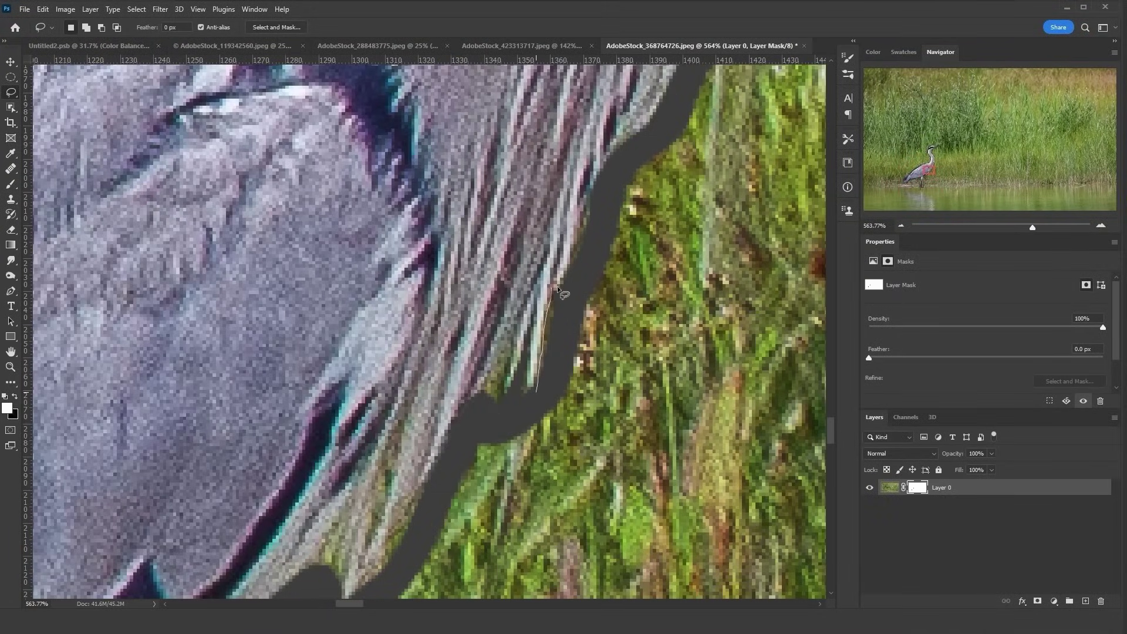
mouse_move(470, 408)
mouse_down()
mouse_move(334, 560)
mouse_move(293, 549)
mouse_up()
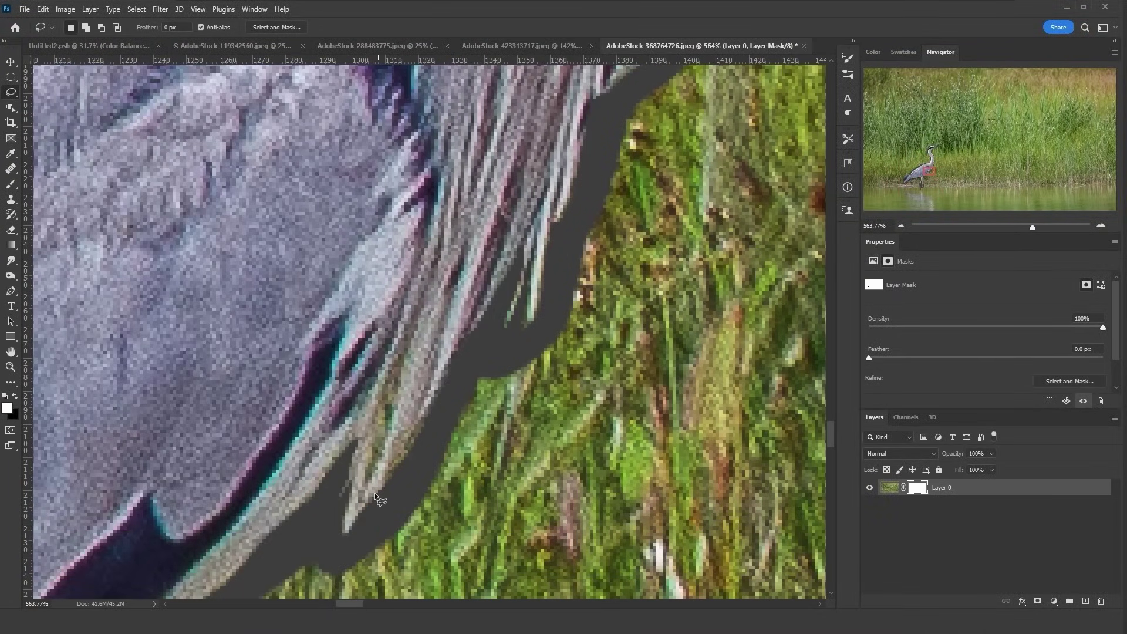
Step: Display the layer mask on its own and select the white area outside the heron outline with the Magic Wand
scroll(485, 407, down, 8)
alt+click(917, 487)
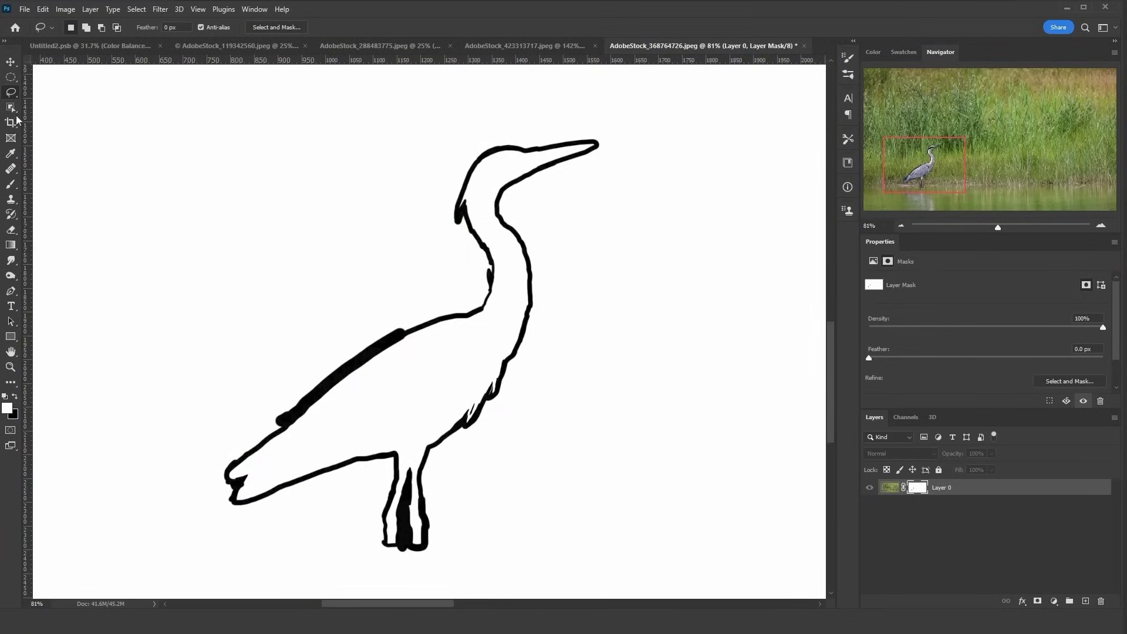
click(12, 113)
click(64, 129)
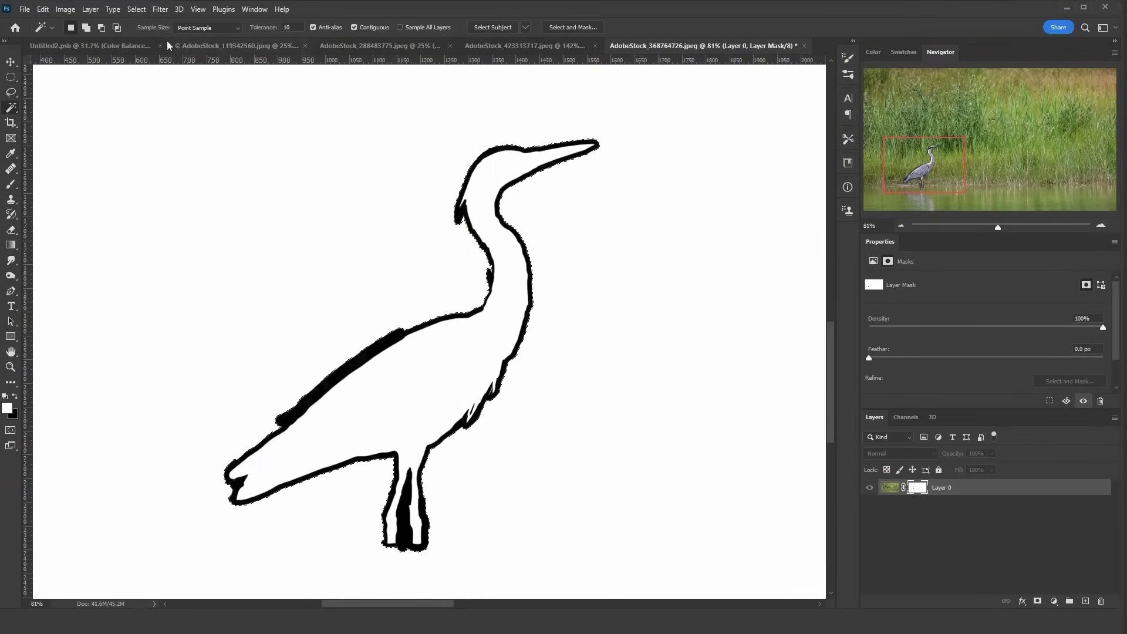
Step: Expand the background selection into the black outline and fill it with black in the mask
click(136, 9)
mouse_move(224, 187)
click(301, 209)
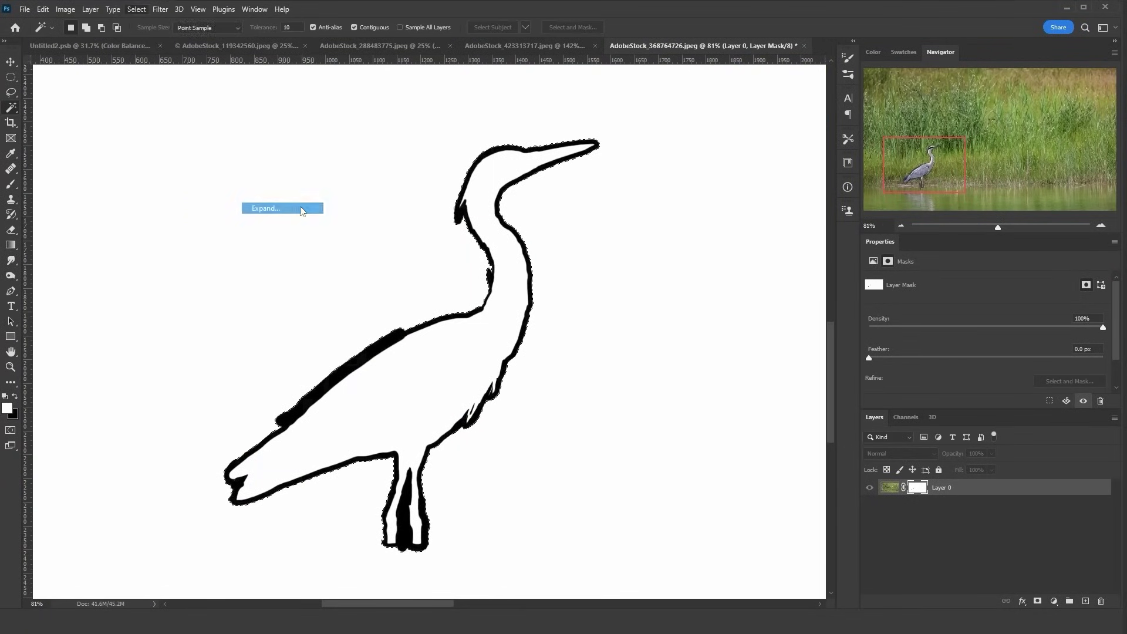
click(694, 209)
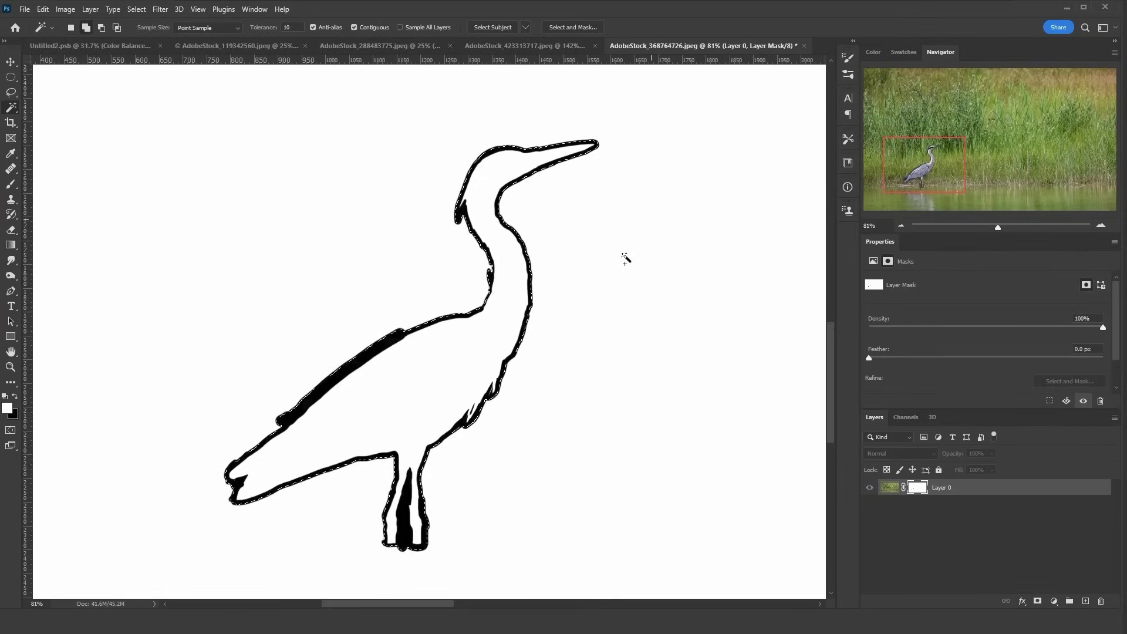
key(shift+BackSpace)
click(549, 374)
key(l)
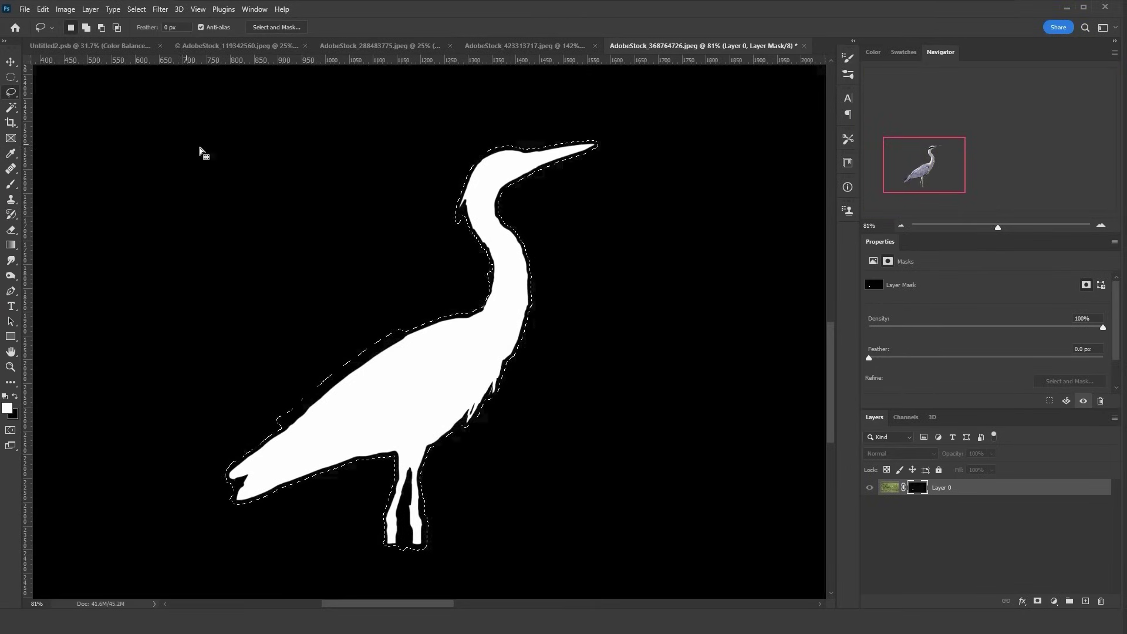
Step: Return to the normal image view and apply the layer mask to the heron layer
click(889, 489)
alt+shift+click(918, 491)
right_click(920, 491)
click(918, 488)
alt+shift+click(919, 490)
click(893, 490)
right_click(923, 489)
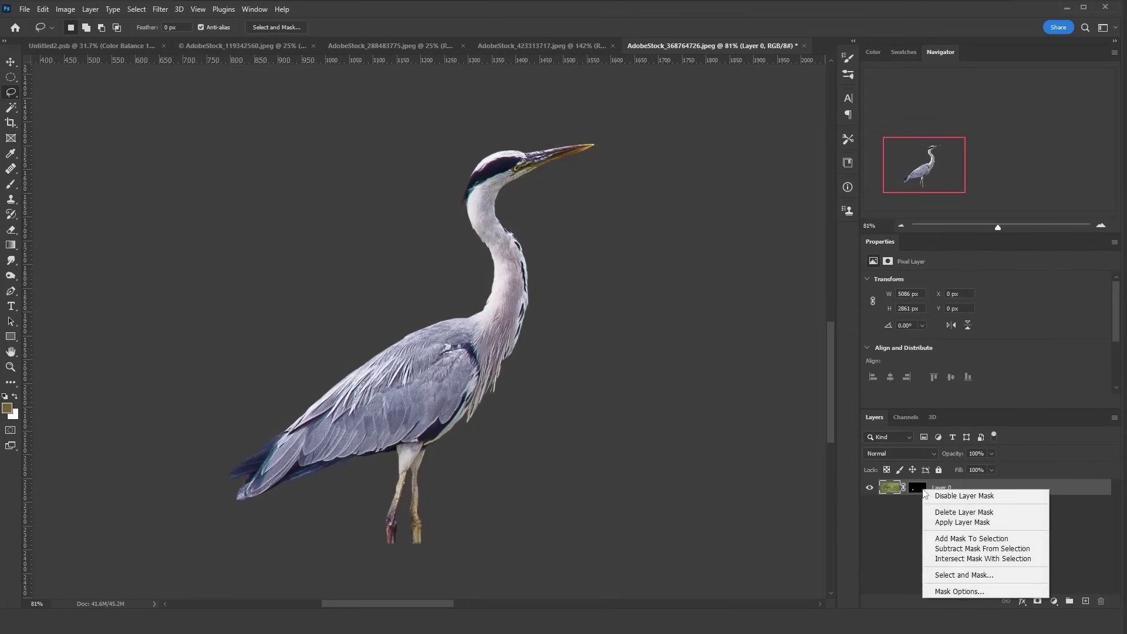
click(946, 523)
scroll(469, 280, down, 3)
Step: In the driftwood photo, clear the selection and apply Levels to the Alpha 1 channel with input black 85 and white 130
key(ctrl+a)
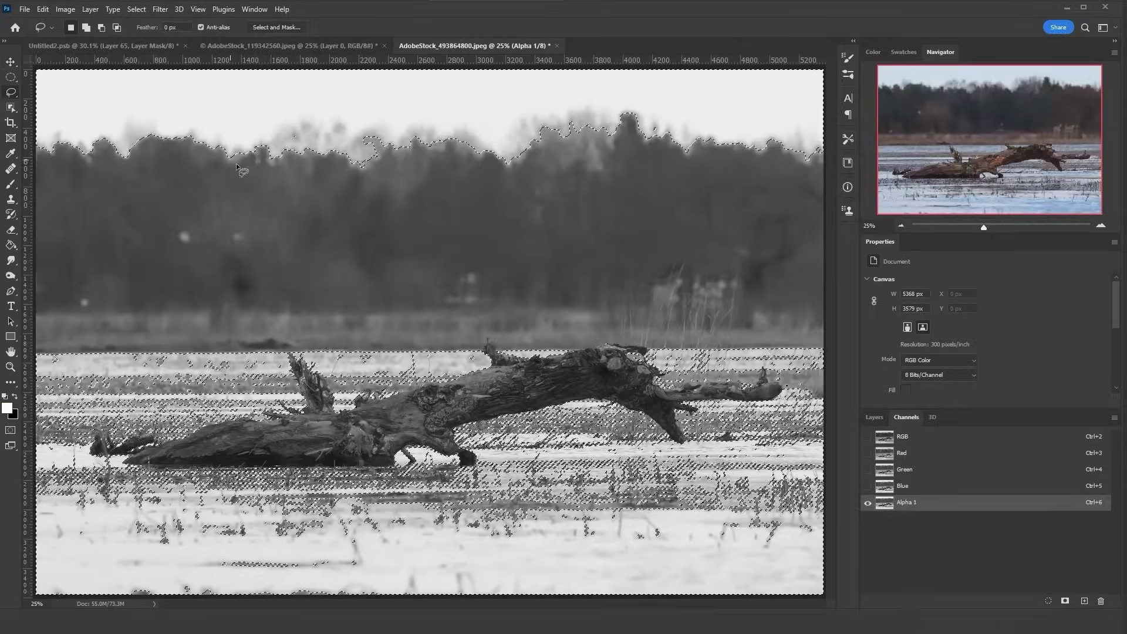
scroll(504, 329, down, 2)
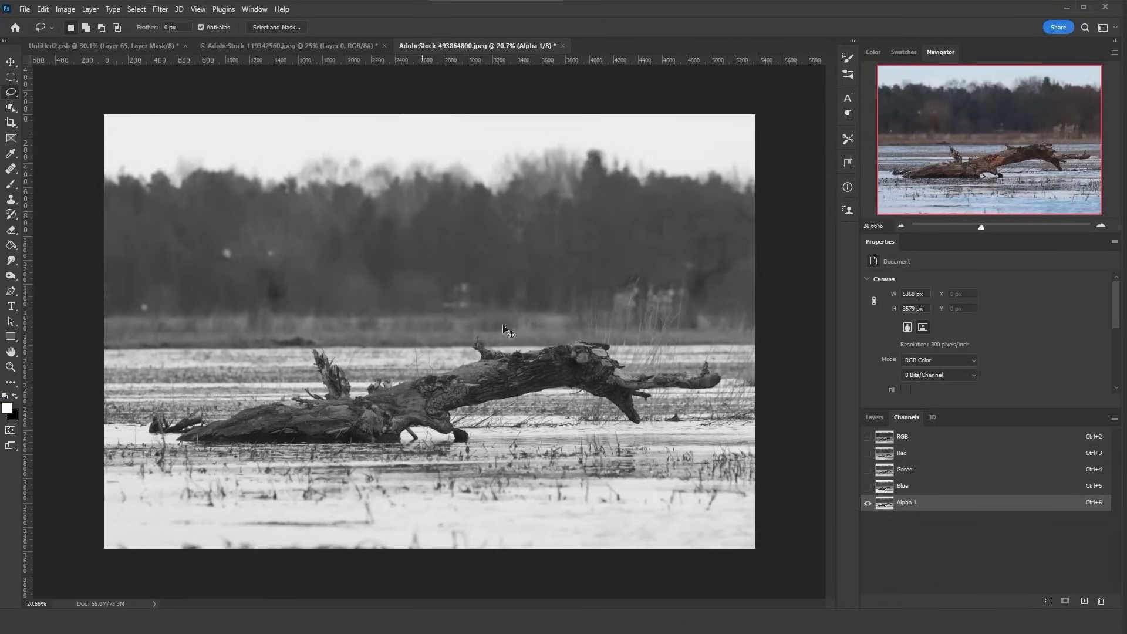
key(ctrl+l)
drag(996, 353, 925, 356)
drag(854, 353, 924, 353)
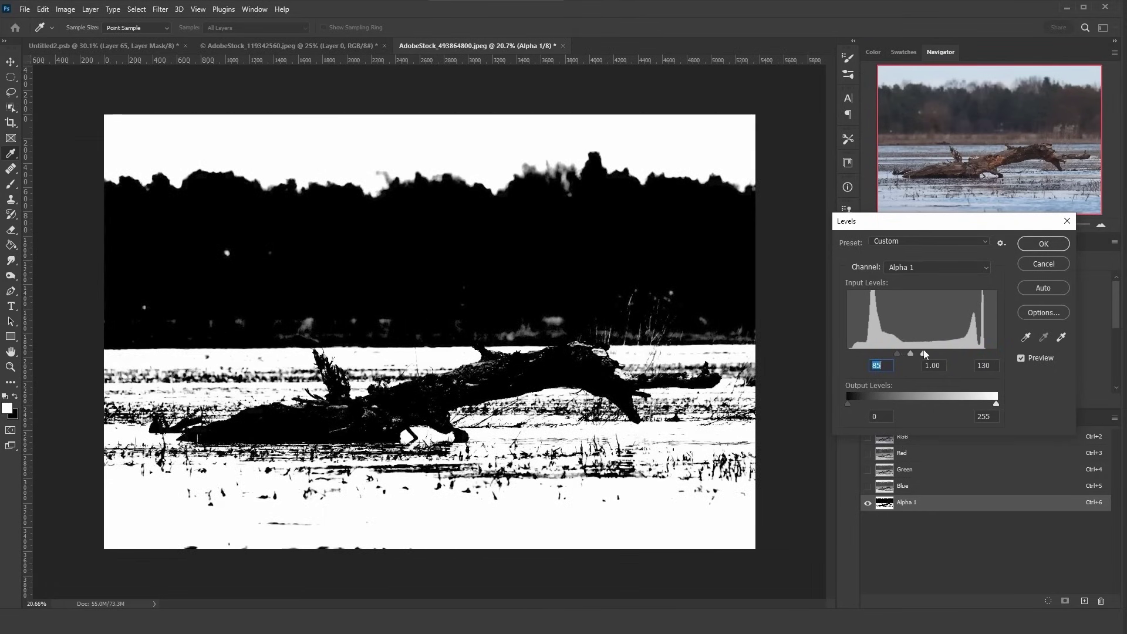
click(1036, 249)
Step: Invert the Alpha 1 channel and soften it with a Gaussian Blur of 6.0 px radius
key(ctrl+i)
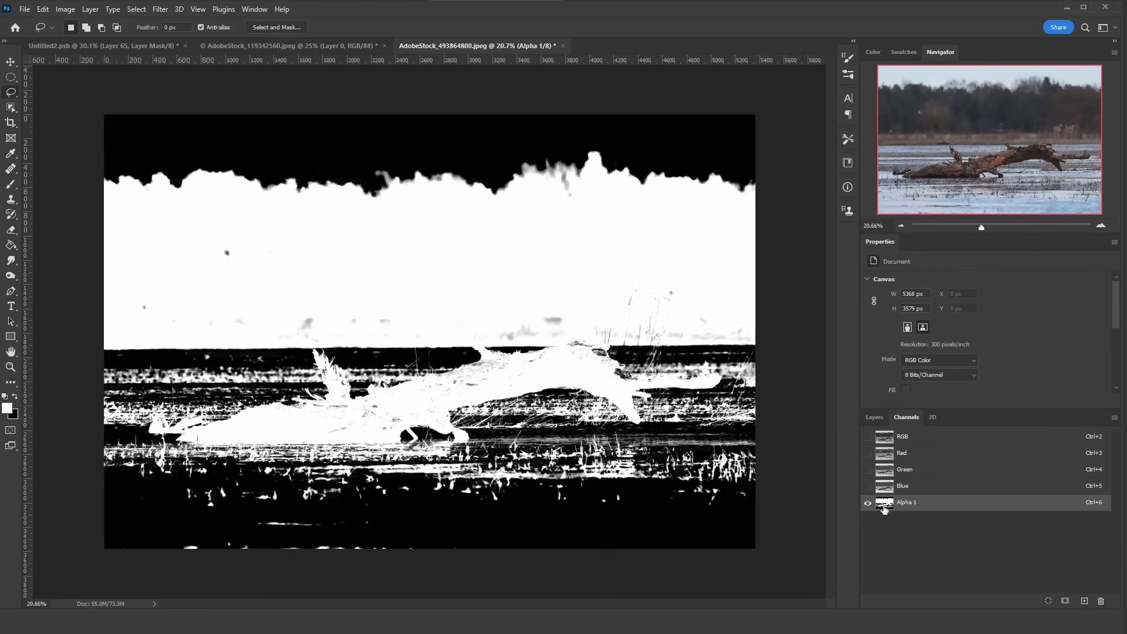
click(160, 8)
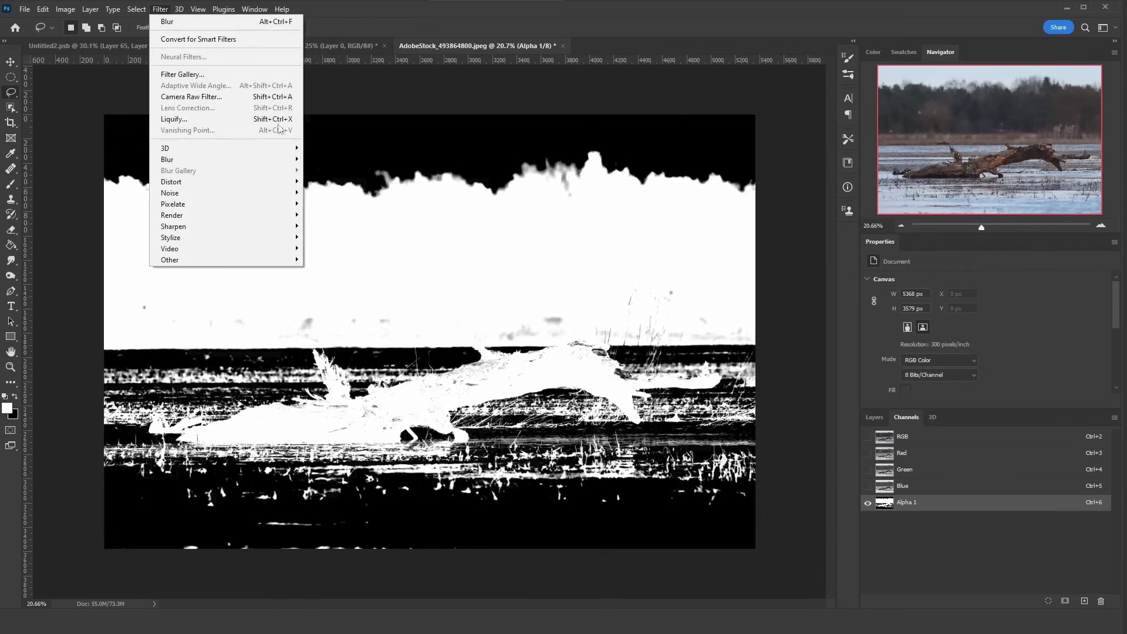
mouse_move(292, 163)
click(335, 203)
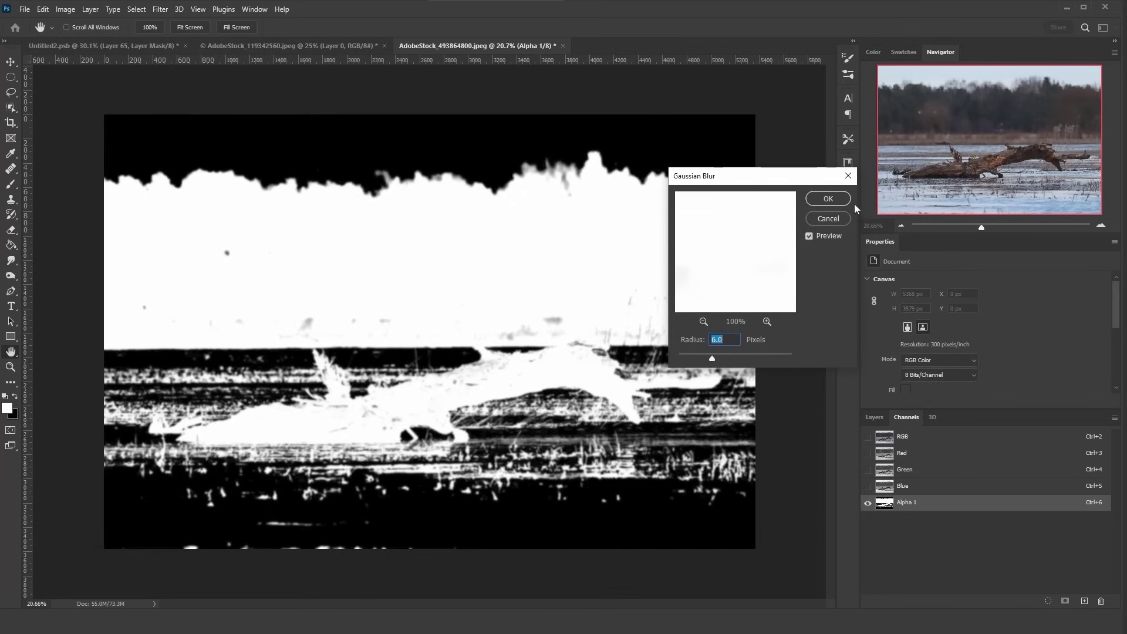
click(836, 200)
Step: Apply Levels to the blurred alpha channel, moving the black and white inputs close together to tighten the edges
key(ctrl+l)
drag(996, 353, 963, 354)
drag(848, 353, 948, 354)
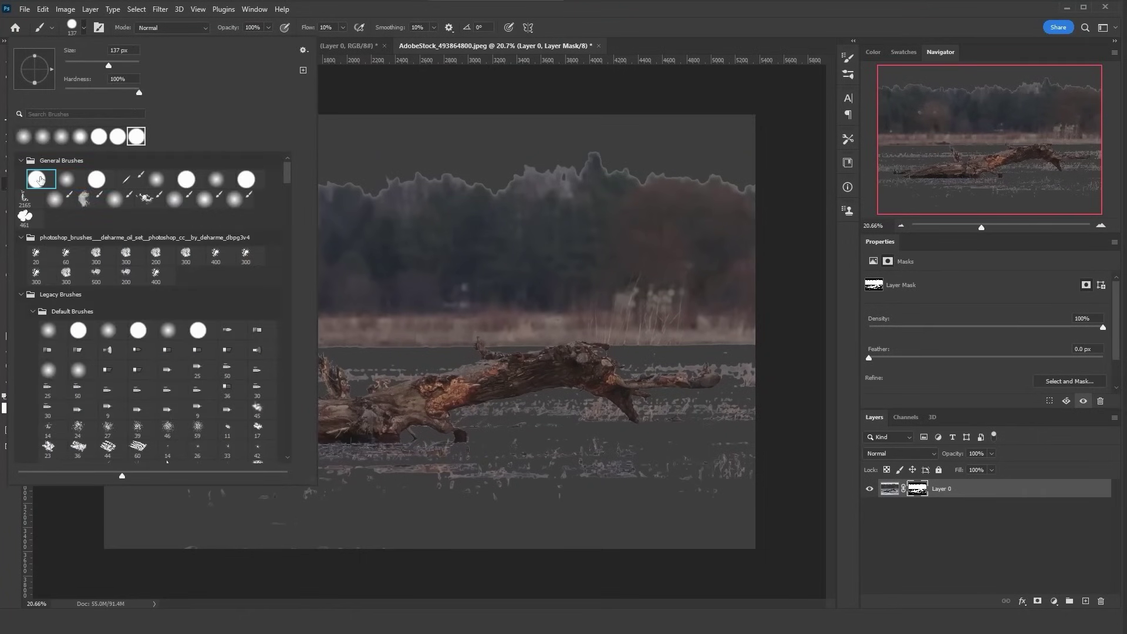
Step: Paint black in the driftwood layer's mask with a fully hard round brush to hide the trees and water around the log
alt+right_click(531, 400)
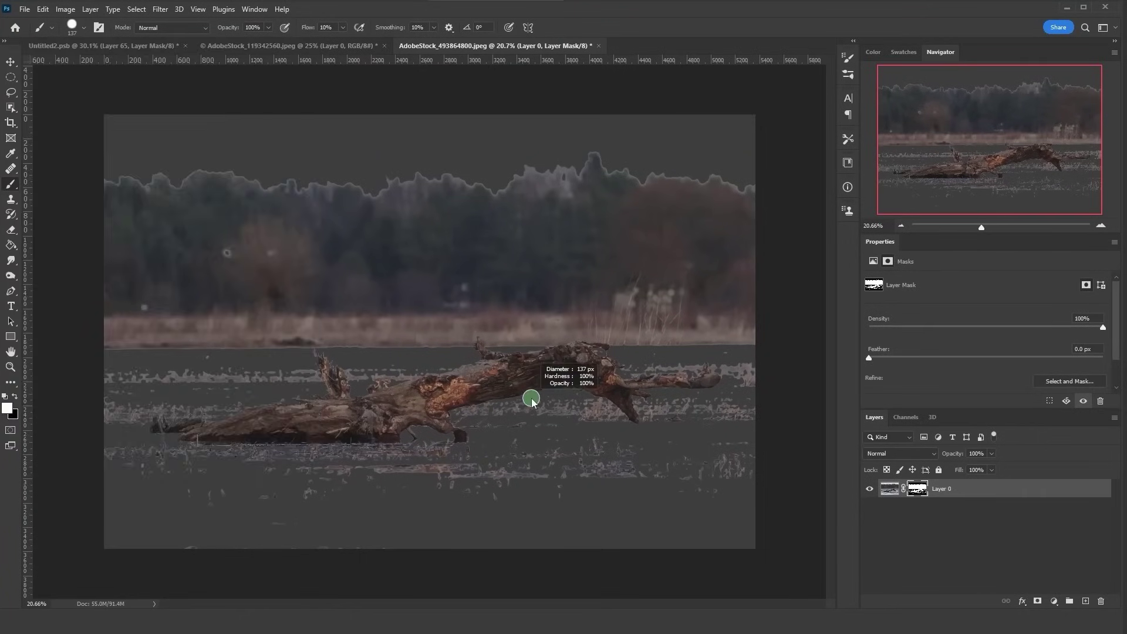
drag(510, 427, 576, 498)
drag(463, 520, 540, 499)
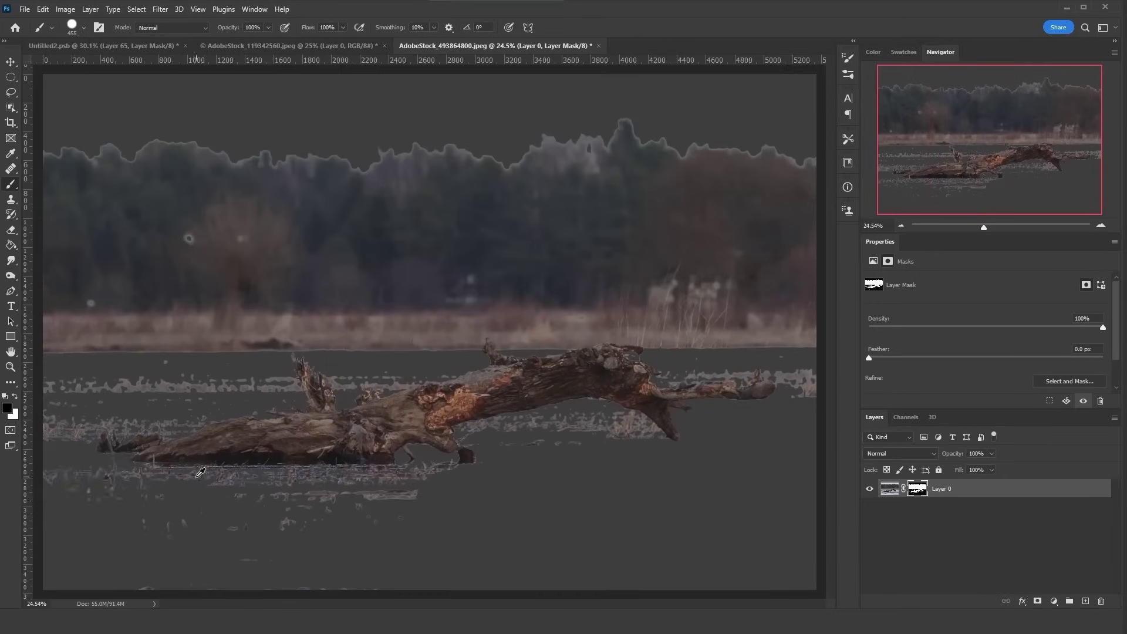
drag(161, 502, 100, 499)
drag(717, 458, 760, 364)
Step: Mask out the water patches beside the log's broken branches and refine the mask with radius 19.7 px, contrast 47% and a slight feather
drag(205, 320, 247, 318)
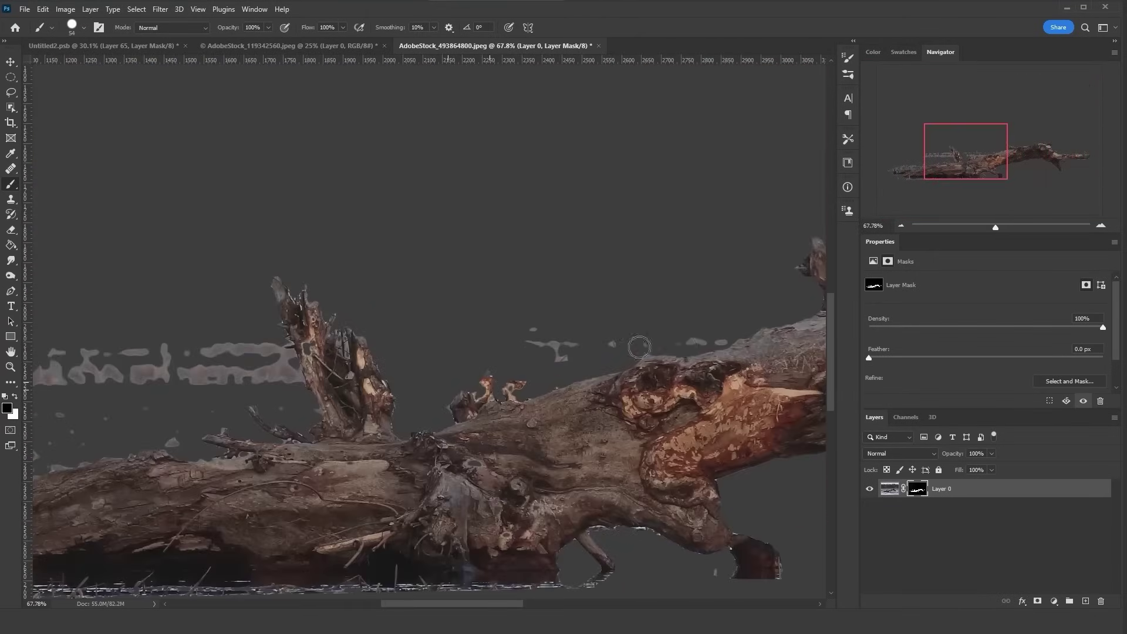
drag(196, 344, 323, 395)
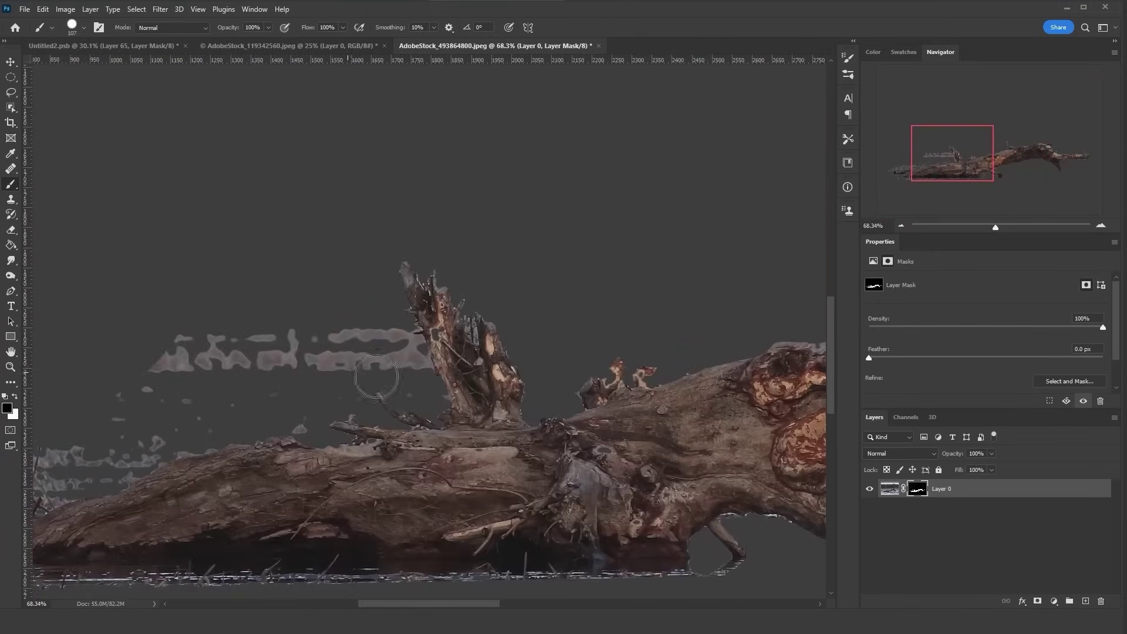
drag(153, 445, 197, 403)
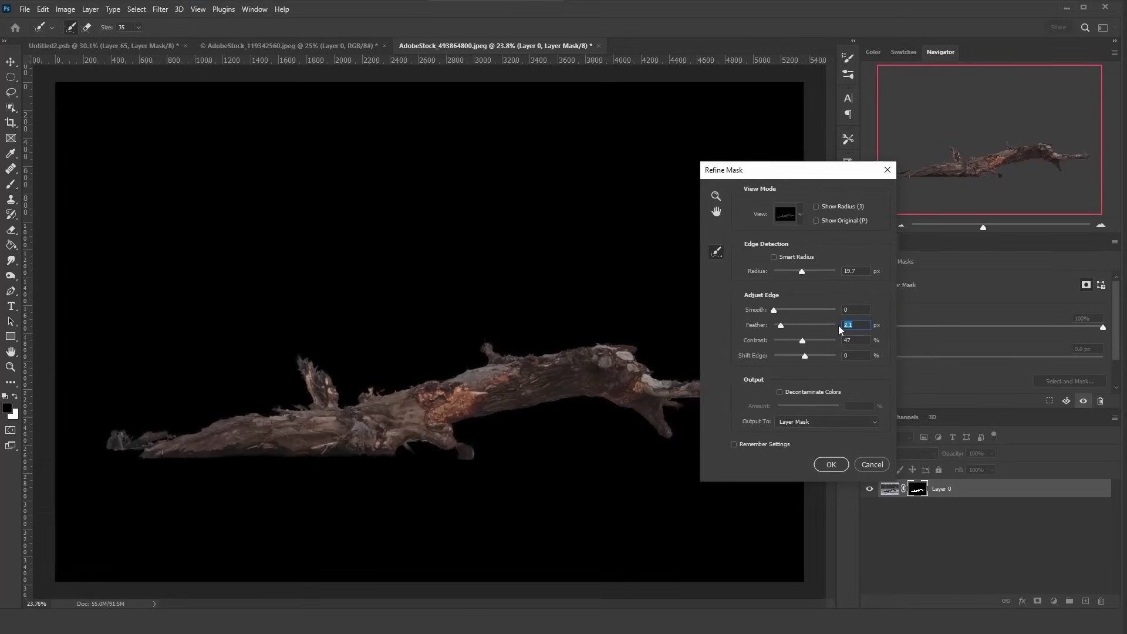
text(12)
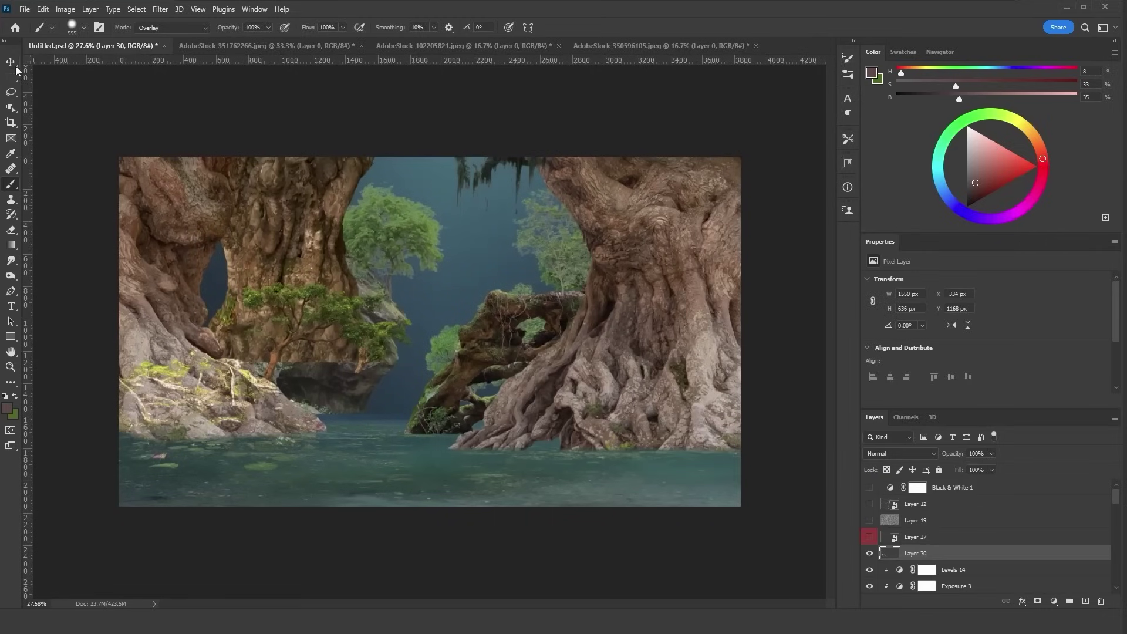
Step: Paste the foliage cutout above the Selective Color 1 layer in the composite, scale it to about 49% and place it between the large trees
scroll(946, 573, down, 1)
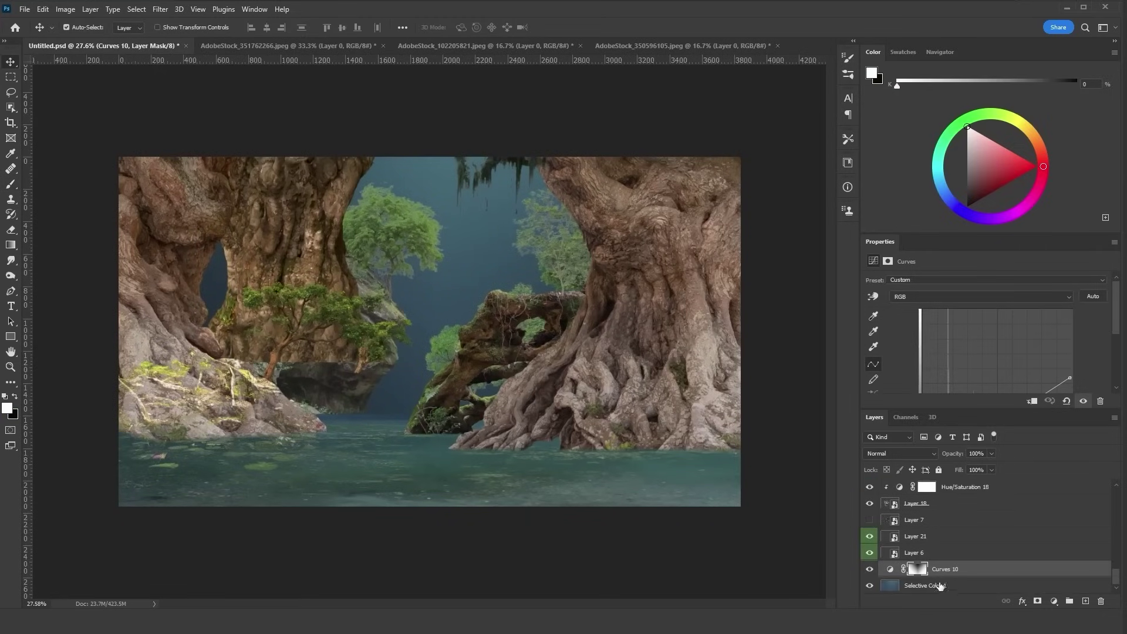
click(941, 587)
key(ctrl+v)
key(ctrl+t)
drag(475, 316, 328, 288)
drag(415, 126, 411, 307)
drag(551, 390, 633, 282)
drag(564, 311, 591, 328)
key(Return)
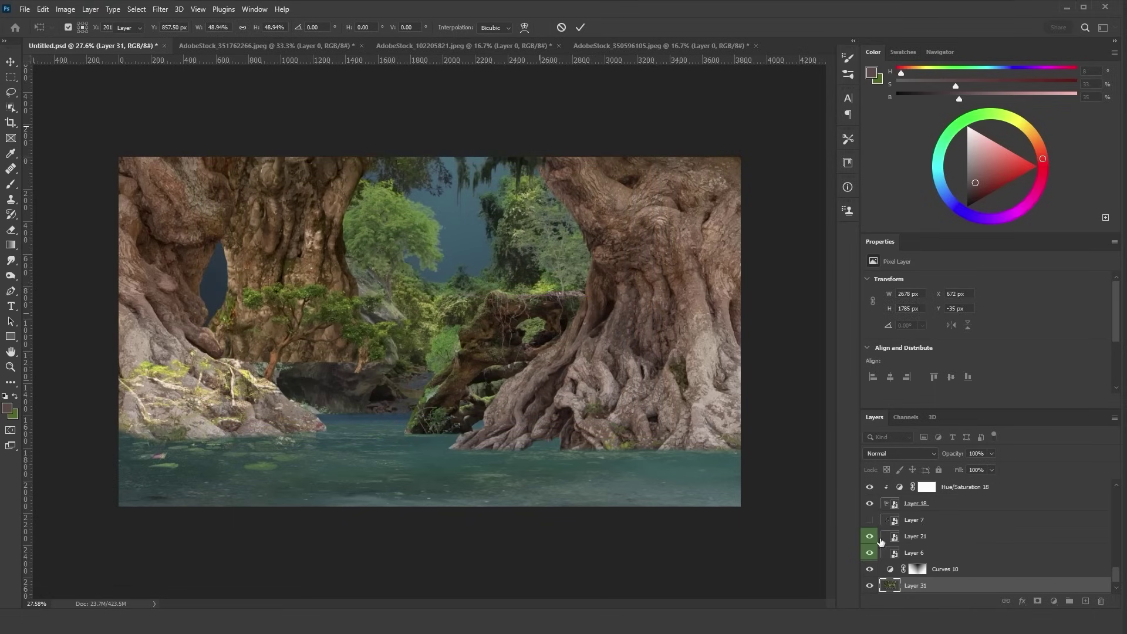
Step: Load the foliage outline as a selection, hide the foliage, fill the selection with black on a new layer and deselect
ctrl+click(890, 585)
click(869, 585)
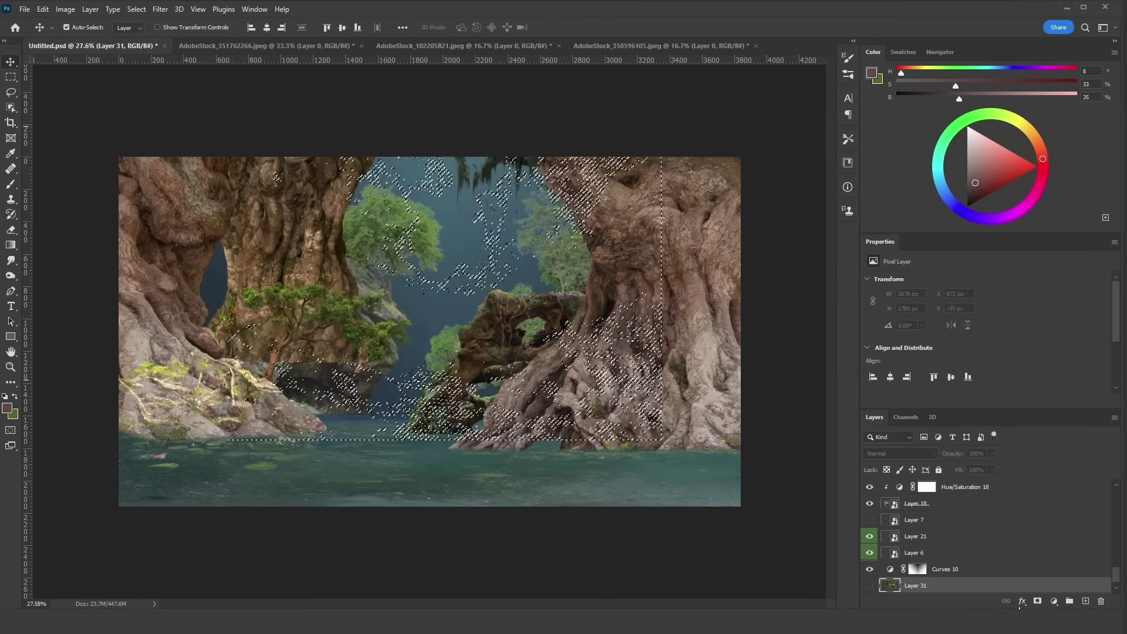
click(1086, 601)
key(shift+F5)
key(shift+F5)
click(491, 376)
click(463, 464)
key(Return)
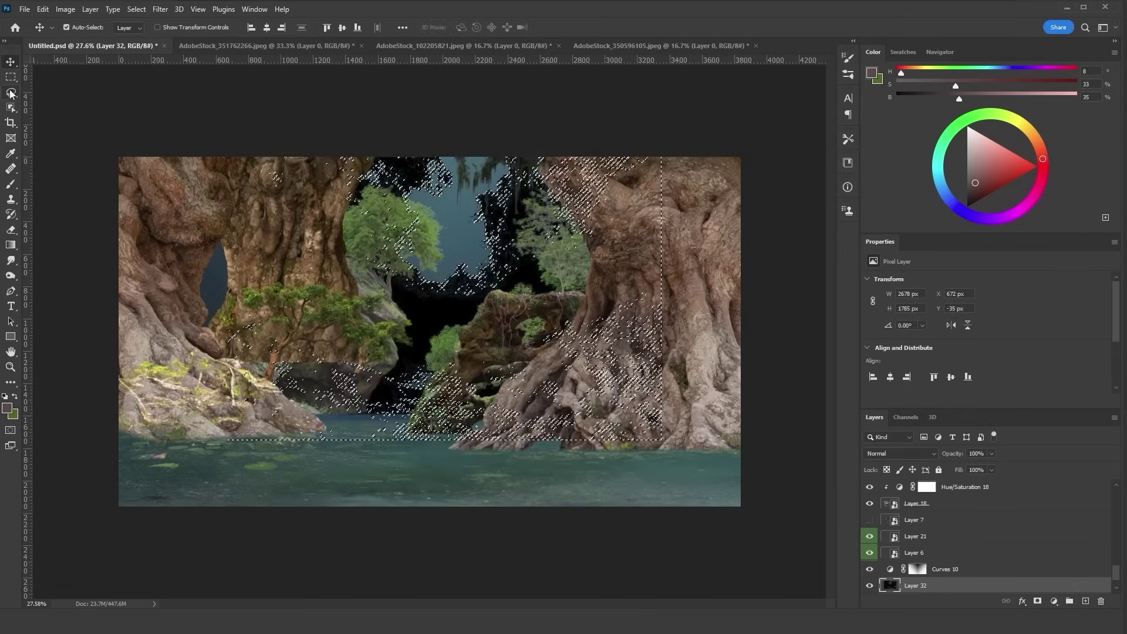
key(ctrl+d)
Step: Delete the hidden foliage layer, Layer 31
key(l)
scroll(943, 567, down, 2)
click(931, 569)
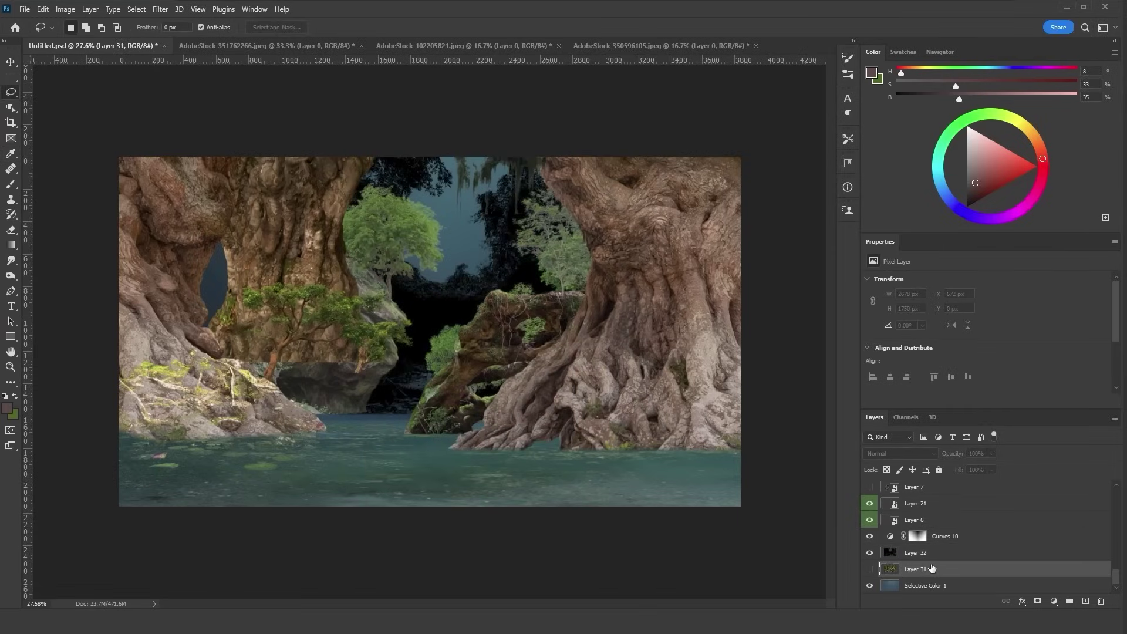
key(Delete)
Step: Add a layer mask to the black foliage silhouette and fill the mask with black
click(943, 556)
click(969, 569)
click(1038, 600)
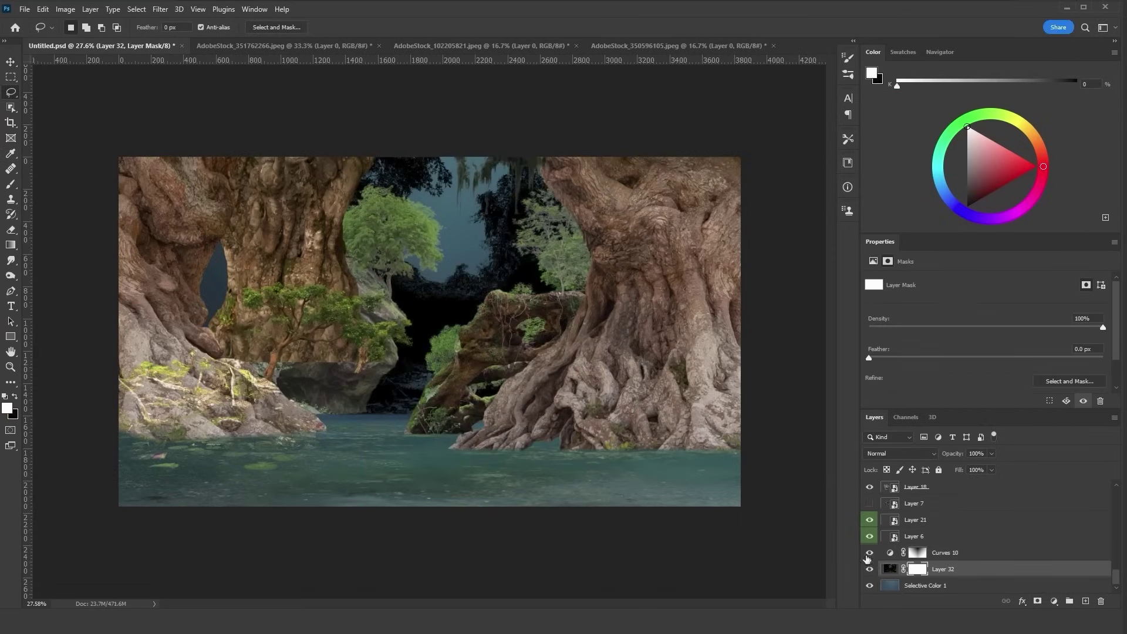
key(shift+F5)
key(Return)
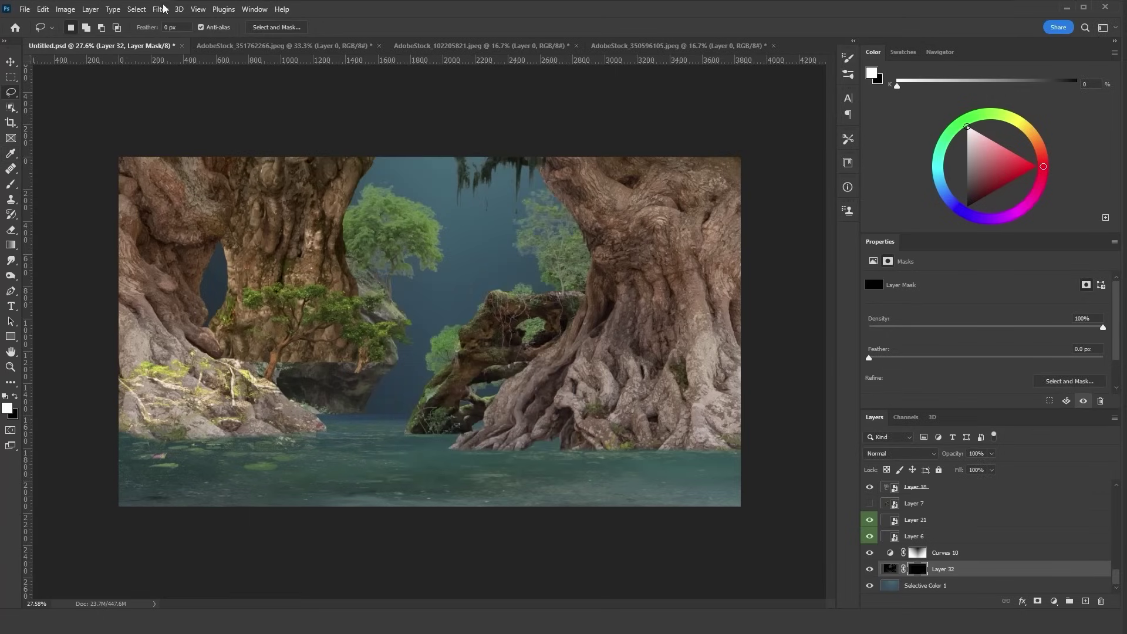
Step: Render Clouds into the silhouette layer's mask using white and black
click(160, 9)
mouse_move(281, 215)
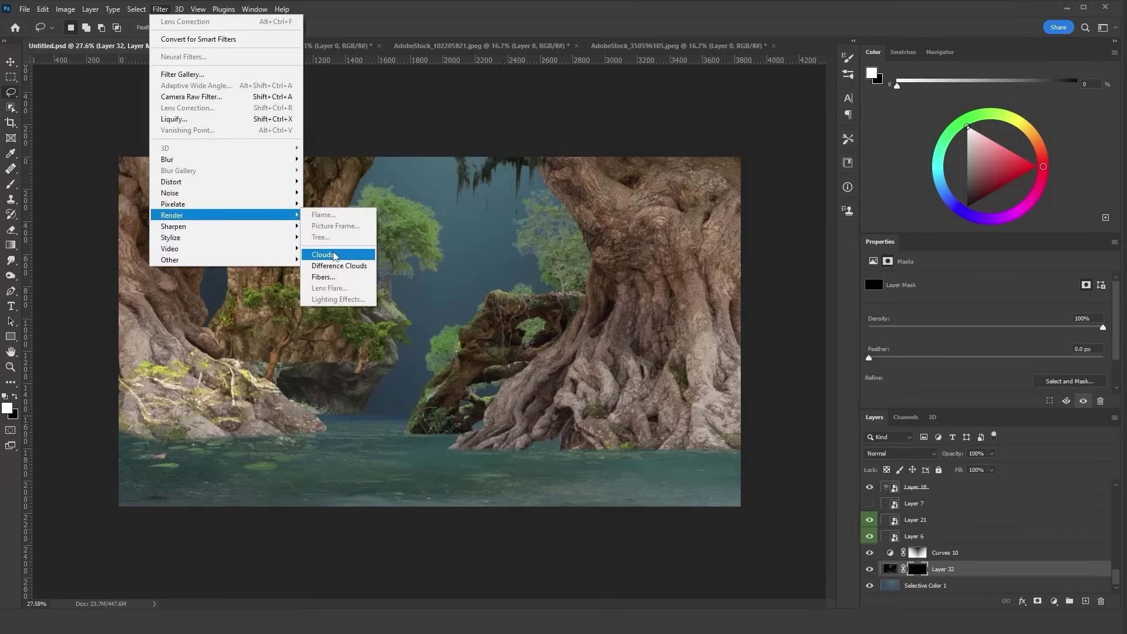
click(335, 255)
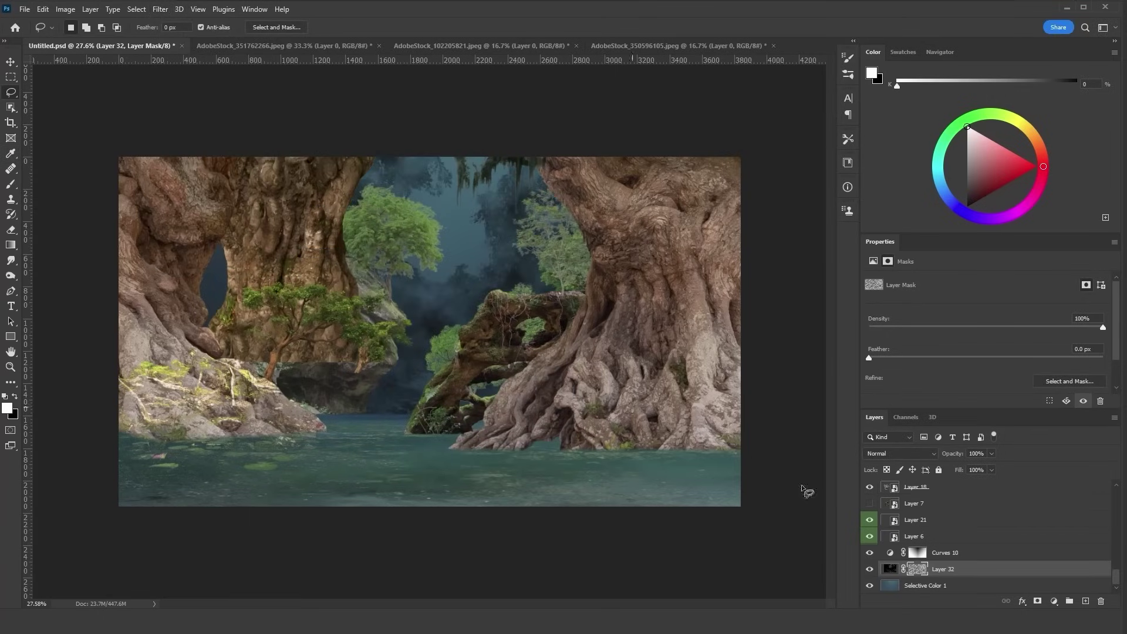
Step: Unlink the cloud mask from the silhouette layer and scale only the mask to 350% in width and height
click(903, 569)
key(ctrl+t)
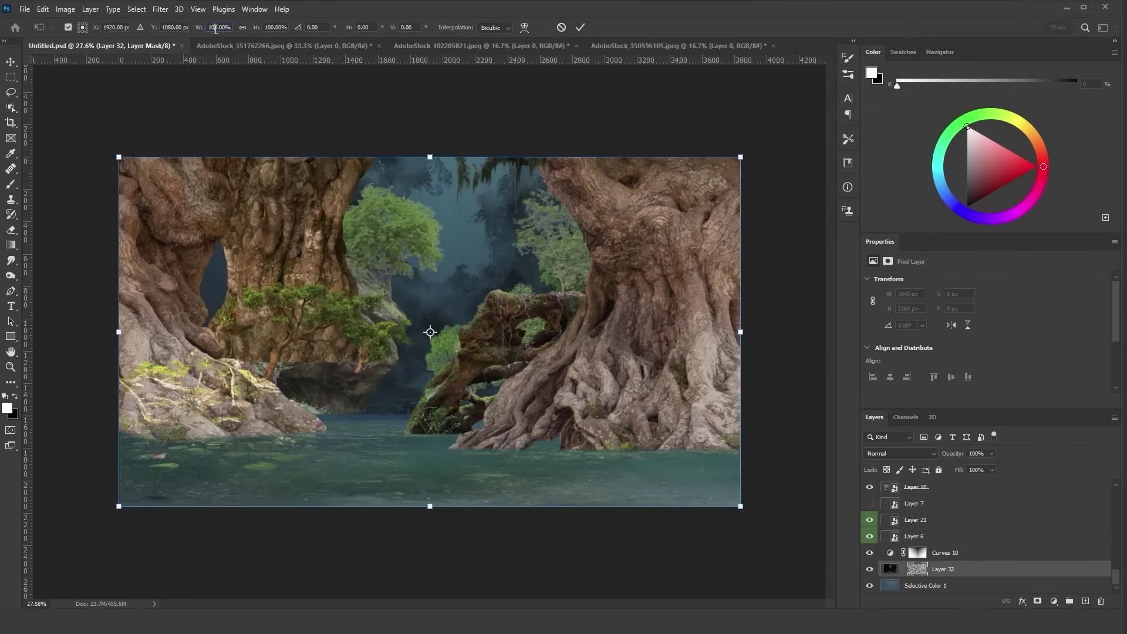
text(250)
key(Tab)
text(350)
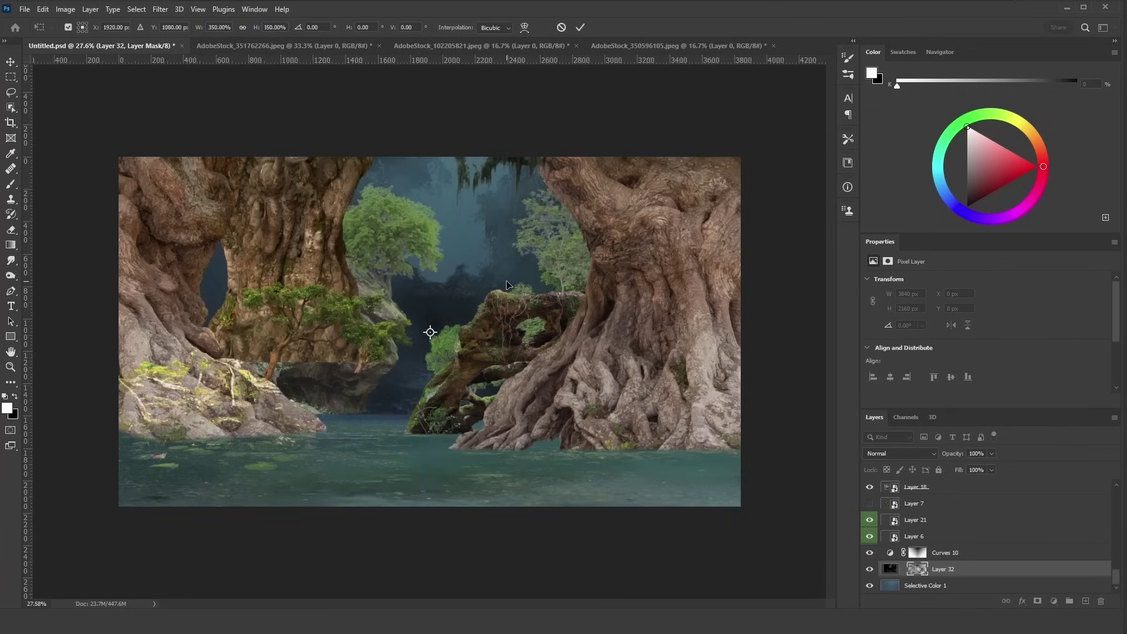
key(Return)
key(l)
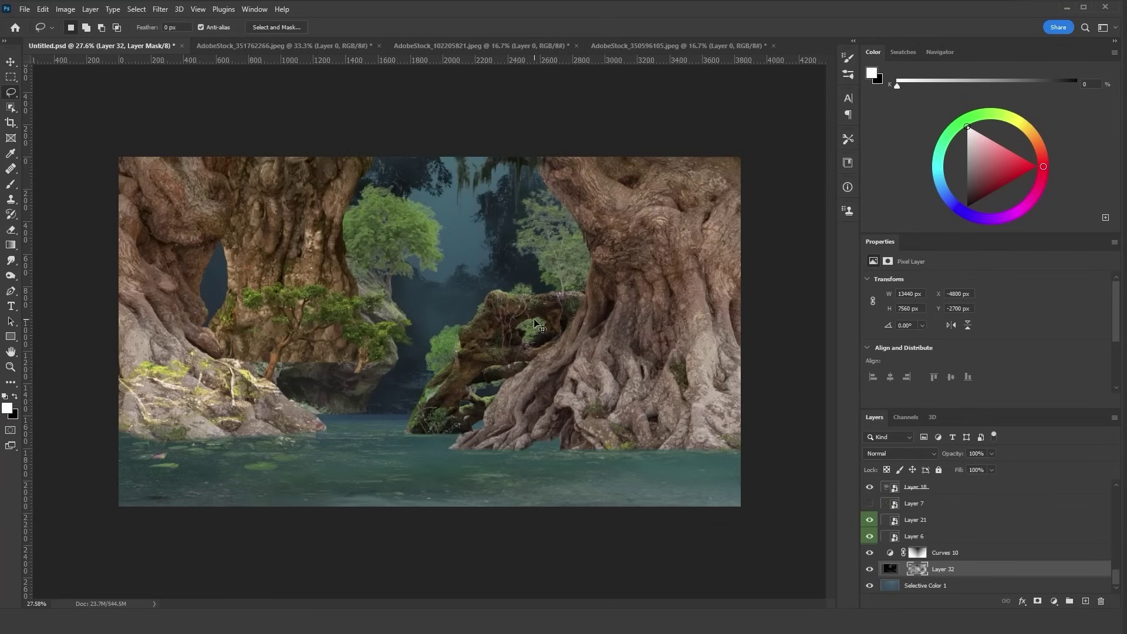
Step: Shift the cloud mask about 276 px right and 757 px up, and apply it to the silhouette layer
key(ctrl+t)
drag(430, 331, 475, 209)
key(Return)
right_click(918, 569)
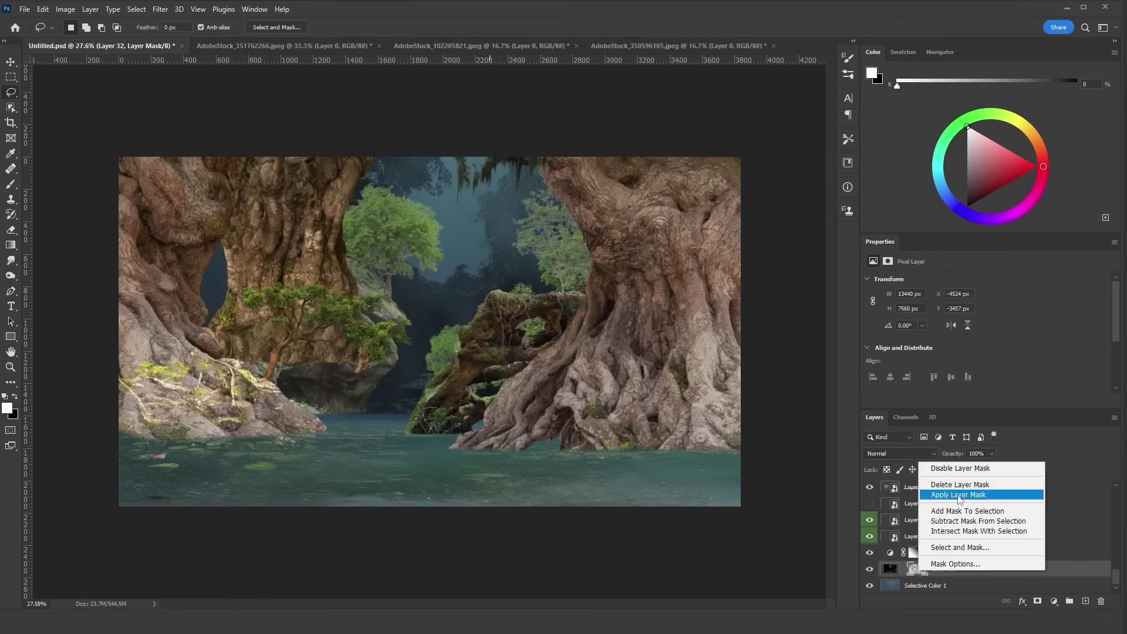
click(962, 496)
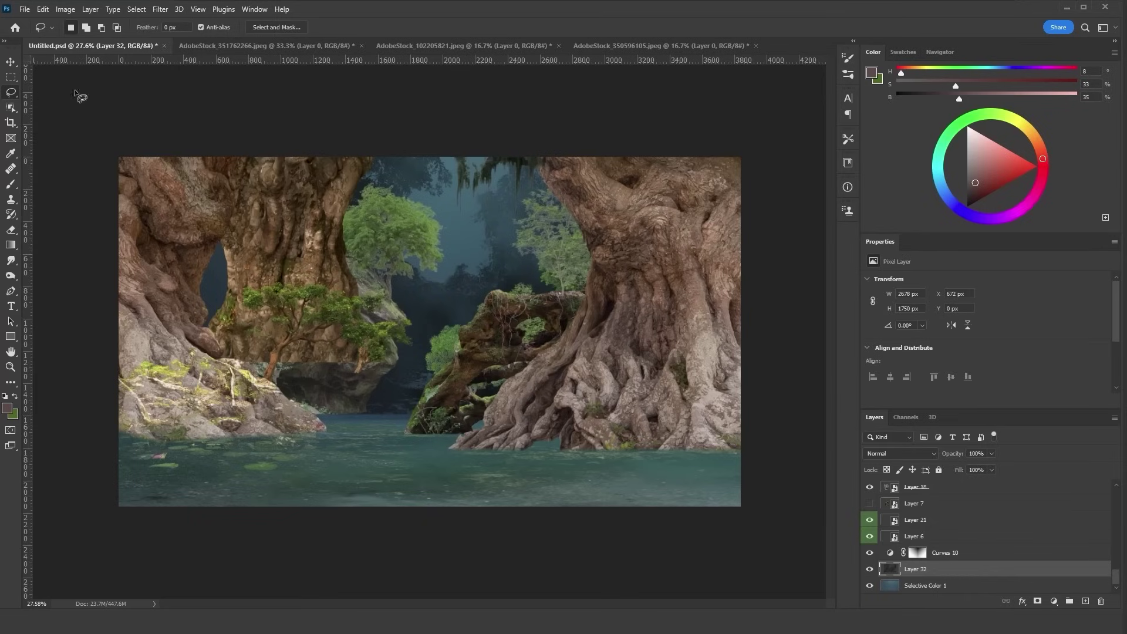
Step: Raise the silhouette layer's lightness to +16 and shift its midtones toward blue and cyan with Color Balance
key(ctrl+u)
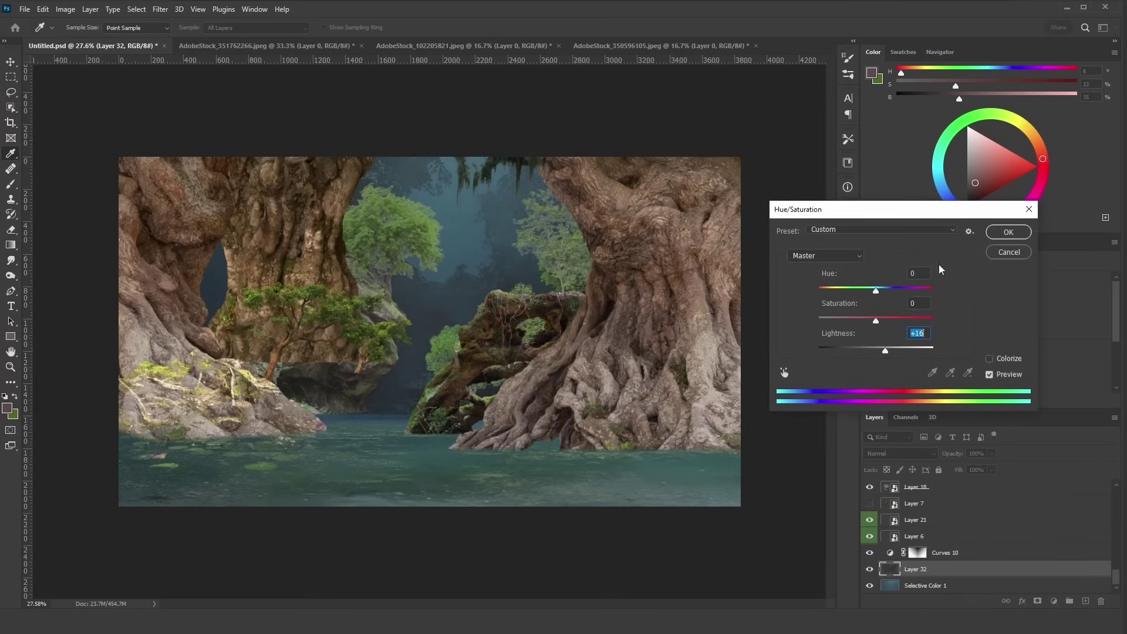
click(1005, 232)
key(ctrl+b)
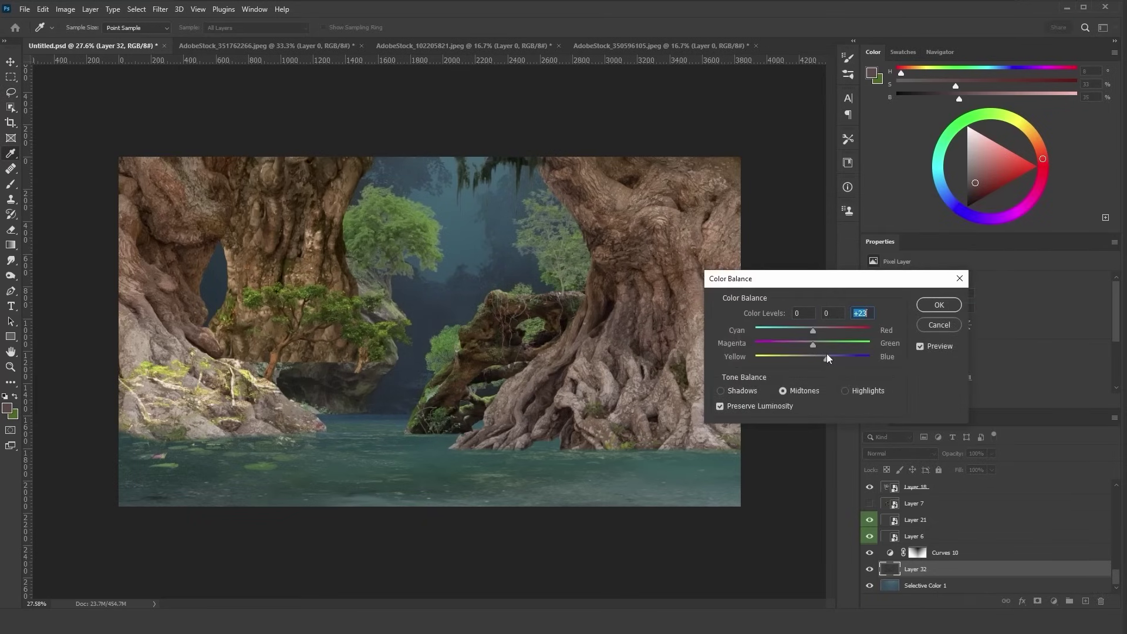
drag(829, 361, 831, 360)
click(790, 331)
click(939, 305)
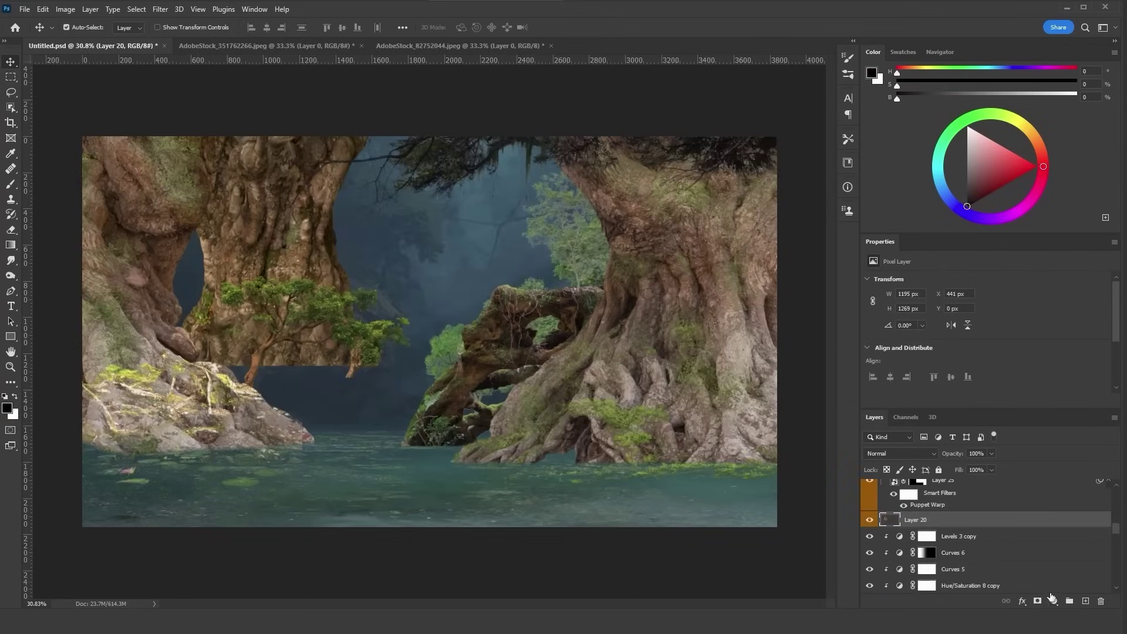
Step: Add a Hue/Saturation adjustment with lightness -79 to the Layer 20 tree, with the Black & White 1 layer visible for checking values
click(1054, 601)
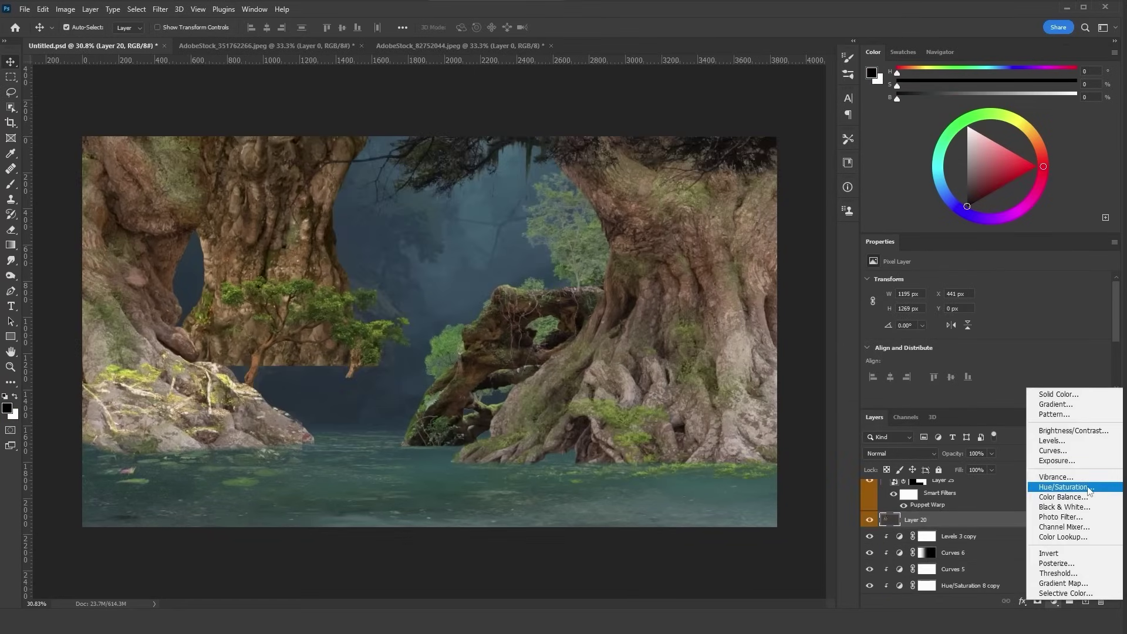
click(1066, 487)
scroll(950, 523, up, 8)
click(870, 489)
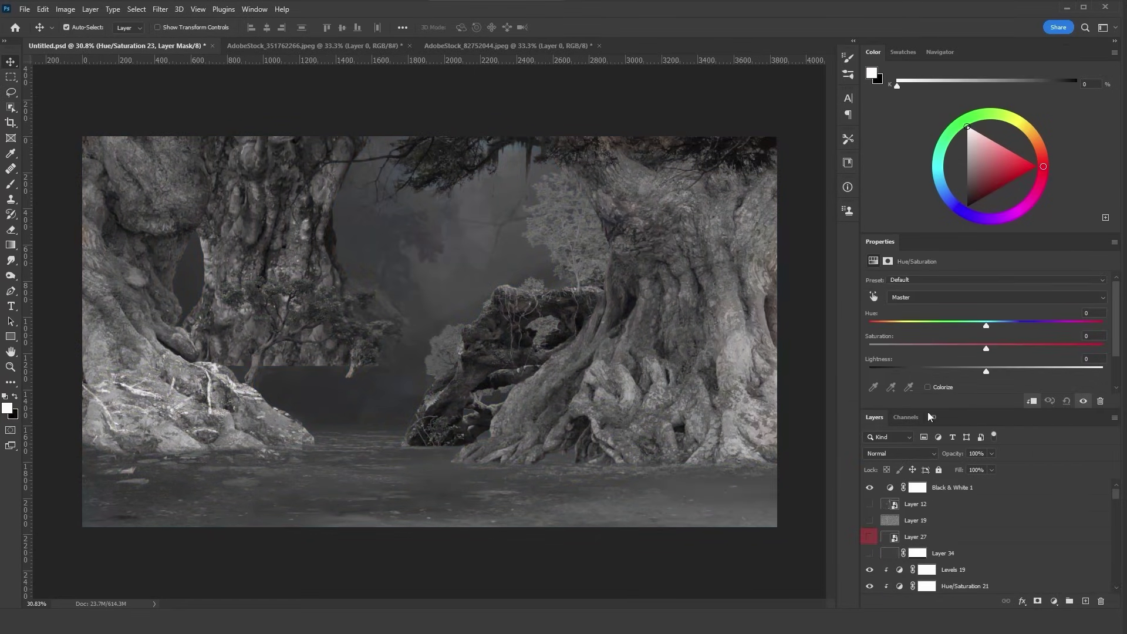
drag(976, 376, 910, 376)
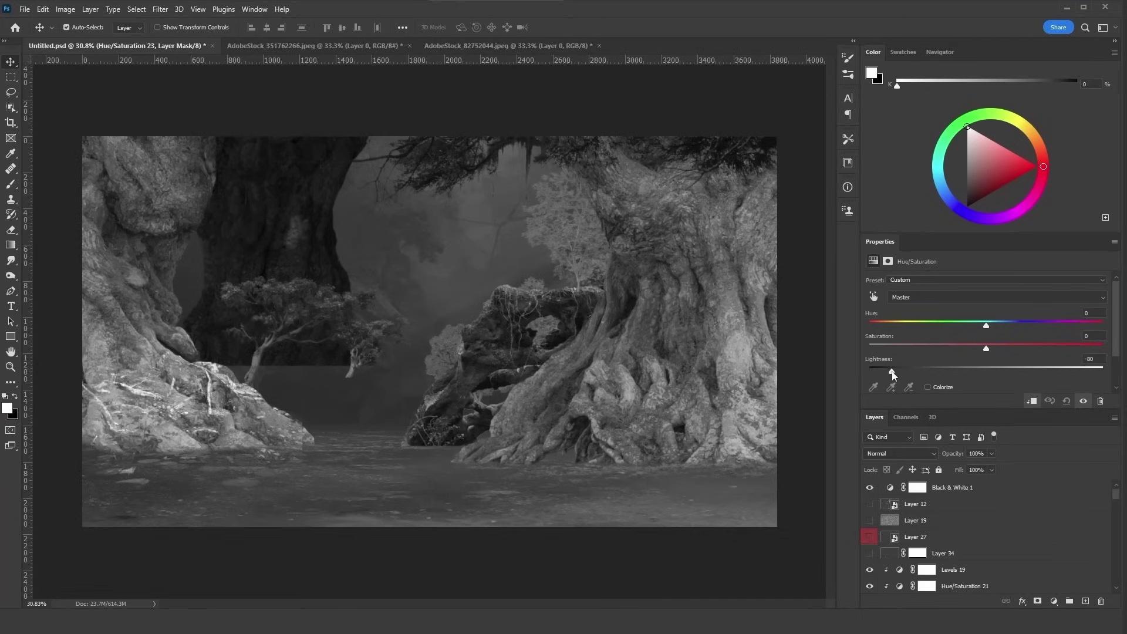
Step: Add a Levels adjustment clipped to the darkened Layer 20 tree and lighten its shadows
click(1055, 601)
click(1057, 449)
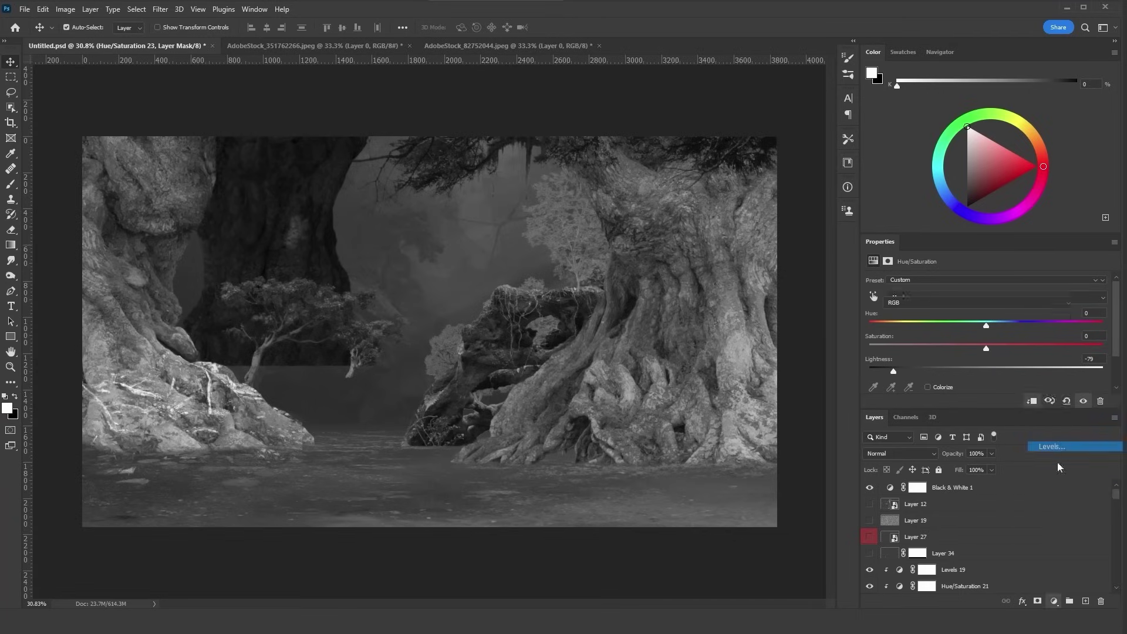
alt+click(974, 524)
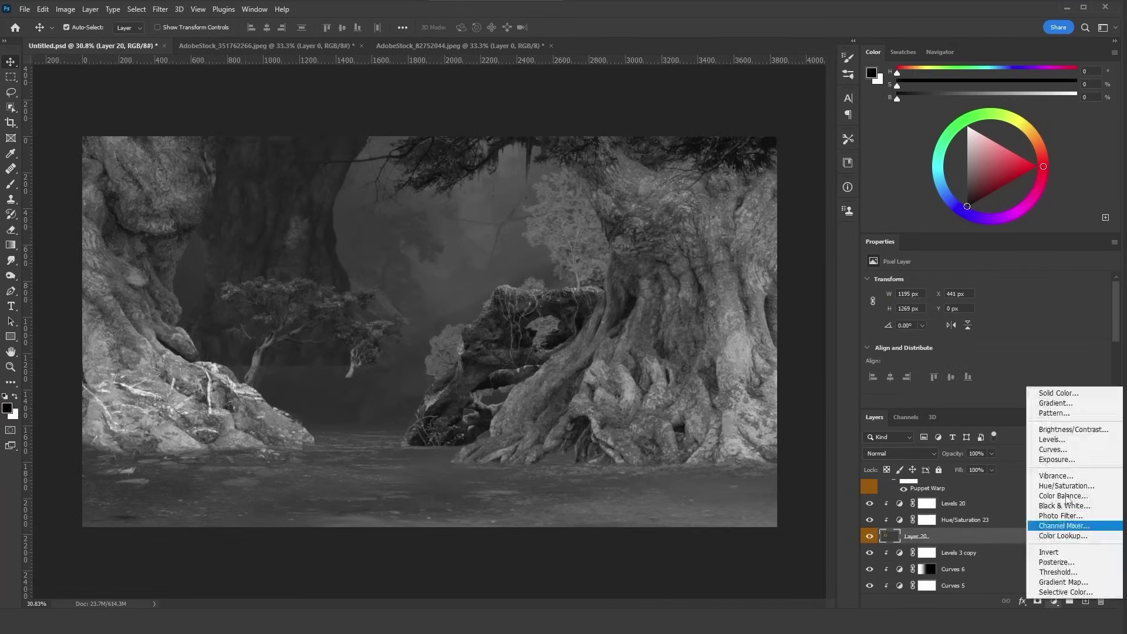
Step: Darken the small tree on the left rock by lowering the lightness of a Hue/Saturation adjustment
key(Delete)
key(Delete)
click(899, 521)
drag(887, 371, 887, 371)
key(v)
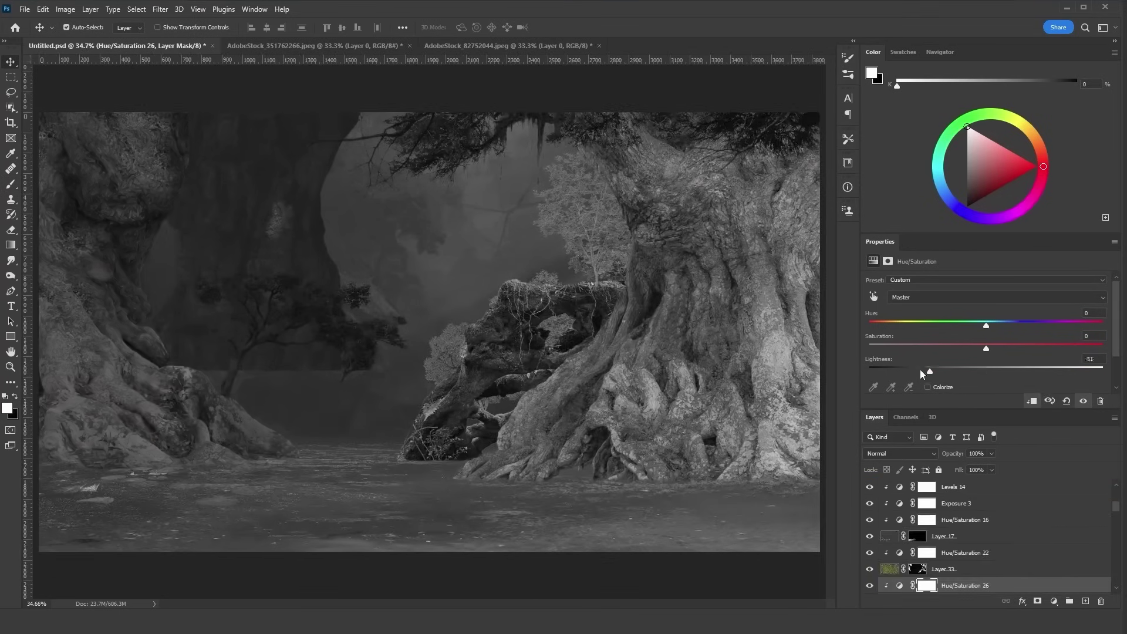
Step: Lower the left trunk's Hue/Saturation lightness further and add a Curves adjustment that pulls its midtones down
drag(921, 374, 906, 374)
click(1054, 600)
click(1042, 452)
drag(981, 352, 982, 360)
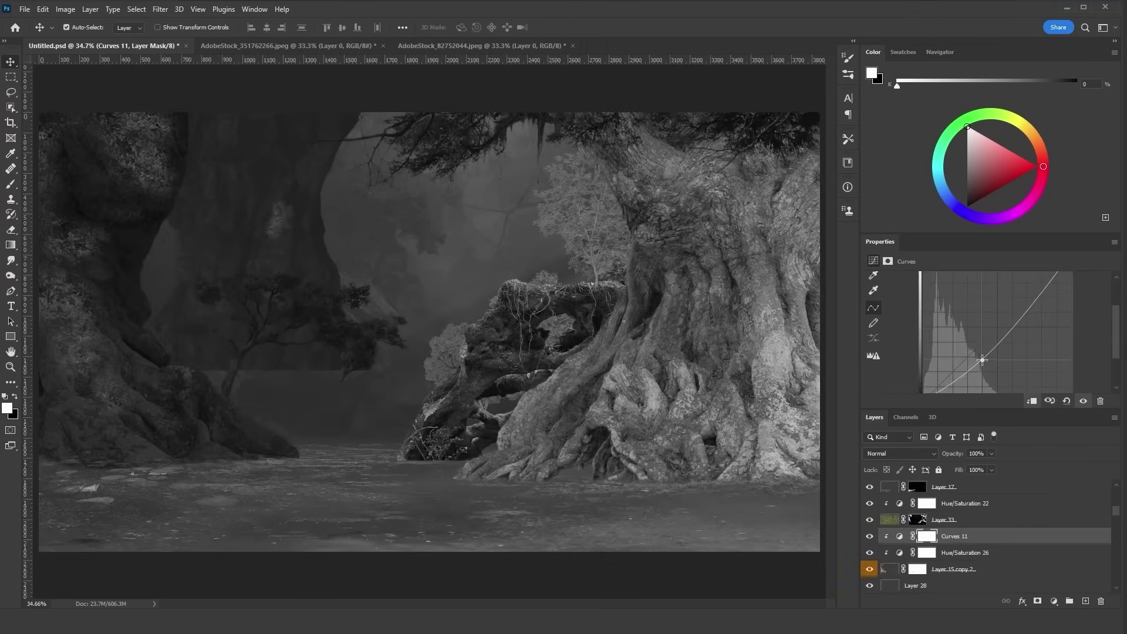
Step: Darken the foliage on the left trunk (Layer 33) with a Hue/Saturation adjustment and add another Hue/Saturation adjustment above Layer 25
click(890, 521)
click(1054, 600)
click(1046, 488)
click(1054, 601)
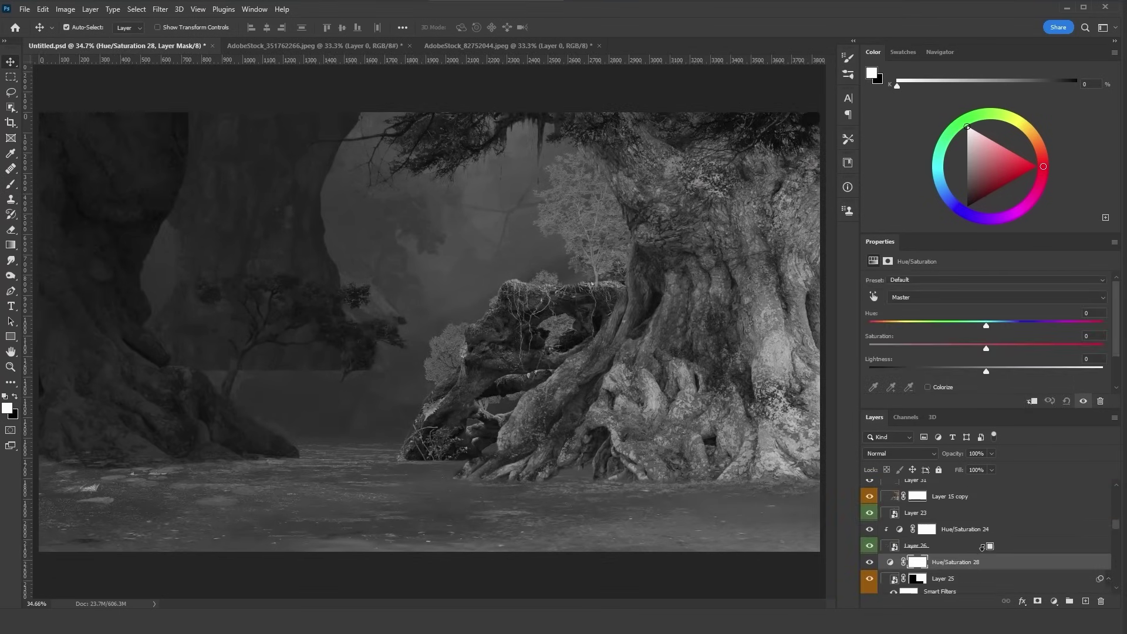
click(1054, 602)
click(1053, 603)
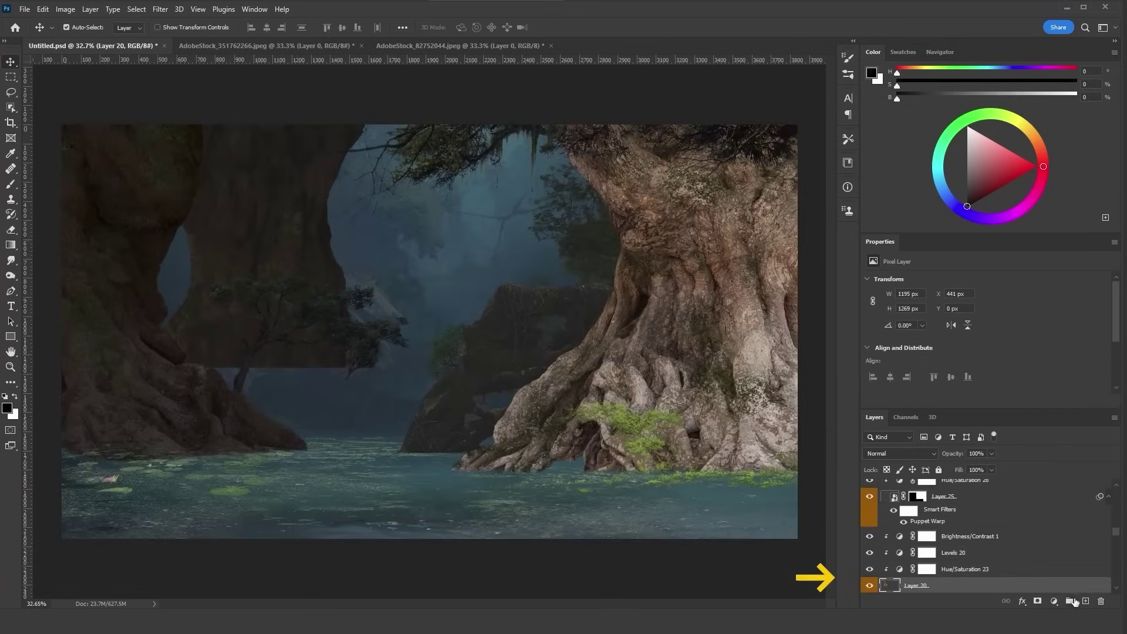
Step: Add a clipped layer above Layer 20's adjustments and fill it with a dark blue sampled from the misty background
drag(925, 586, 974, 531)
click(11, 244)
click(47, 256)
alt+click(398, 254)
click(378, 374)
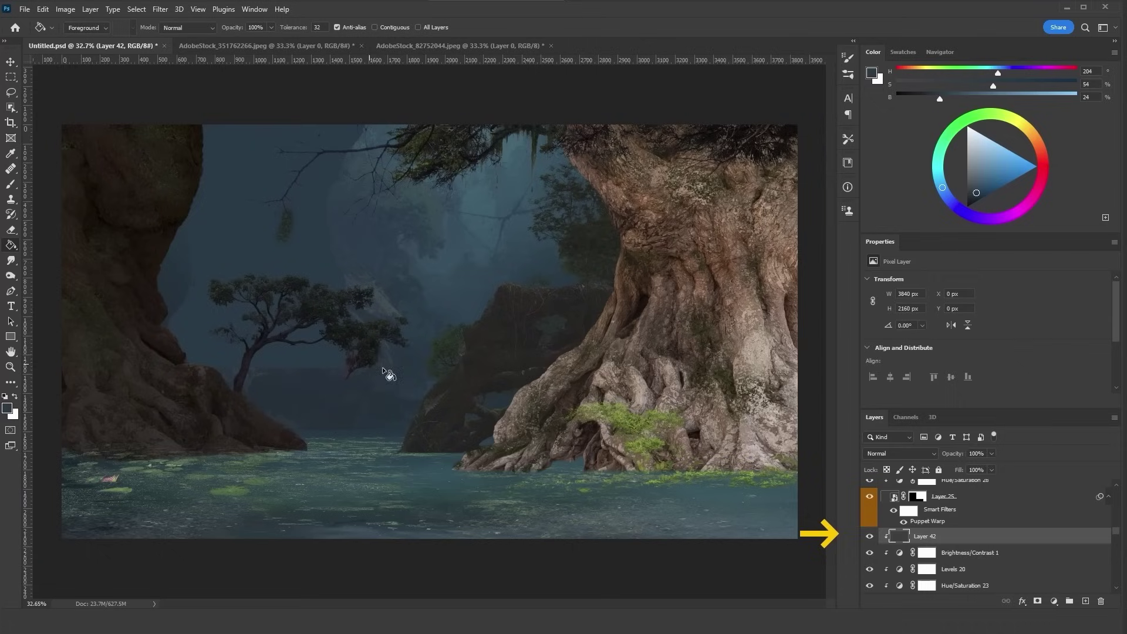
Step: Set the dark blue fill layer's blend mode to Color and its opacity to 20%
click(900, 454)
click(898, 587)
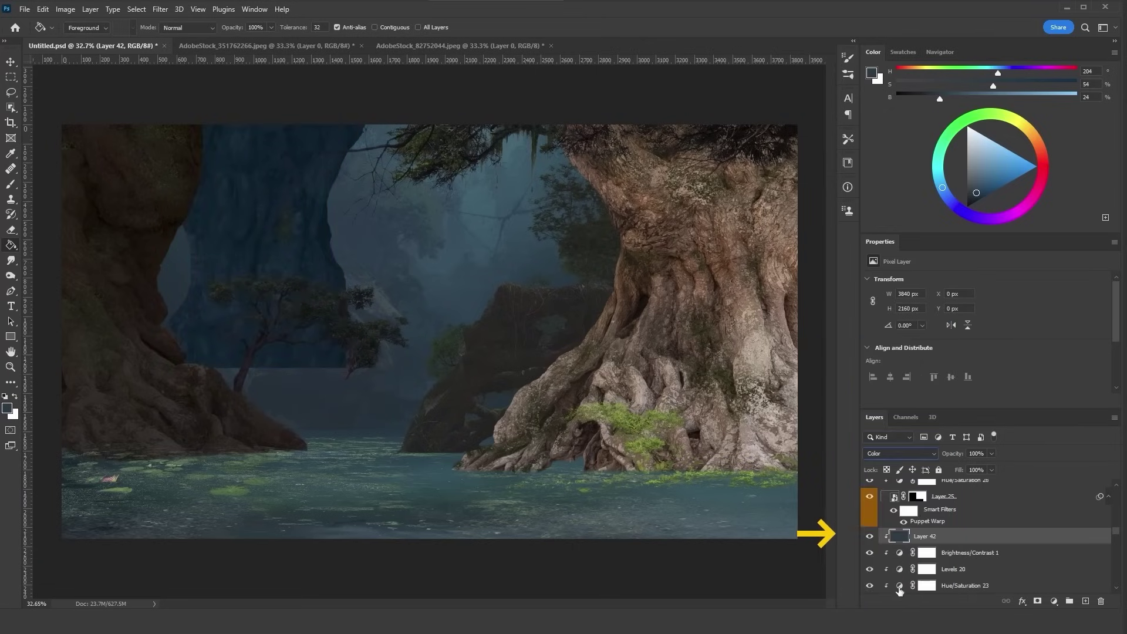
click(976, 453)
text(20)
key(Return)
Step: Add a clipped Color Balance adjustment in Color mode, with midtones at +7 green and +15 blue, and adjust its cyan-red balance
click(1054, 601)
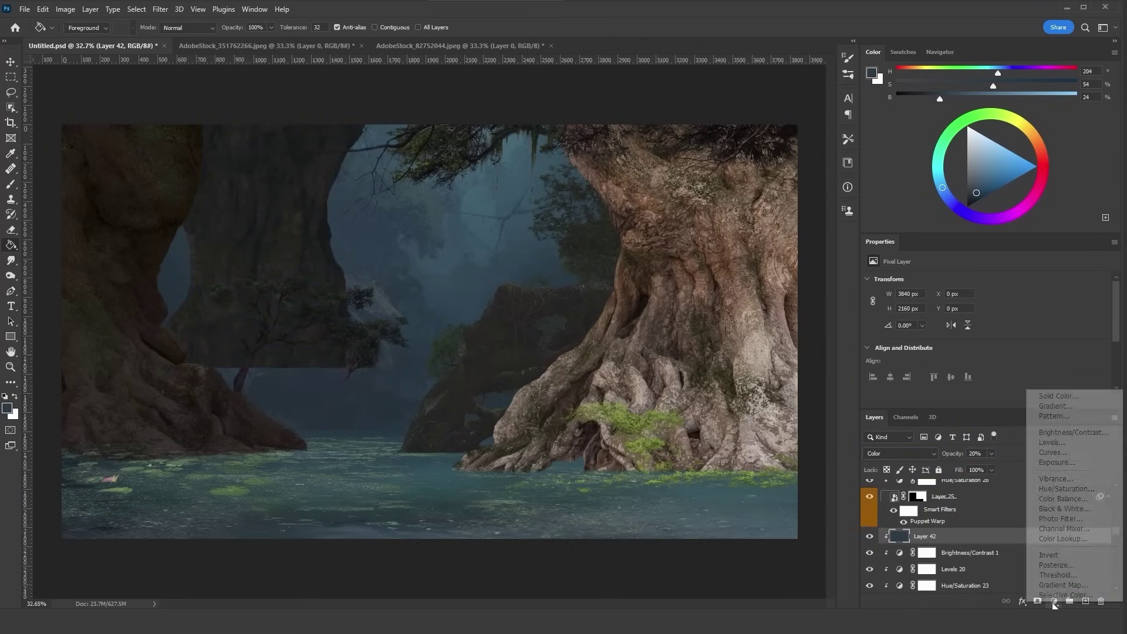
click(1075, 497)
alt+click(961, 541)
click(900, 453)
click(898, 587)
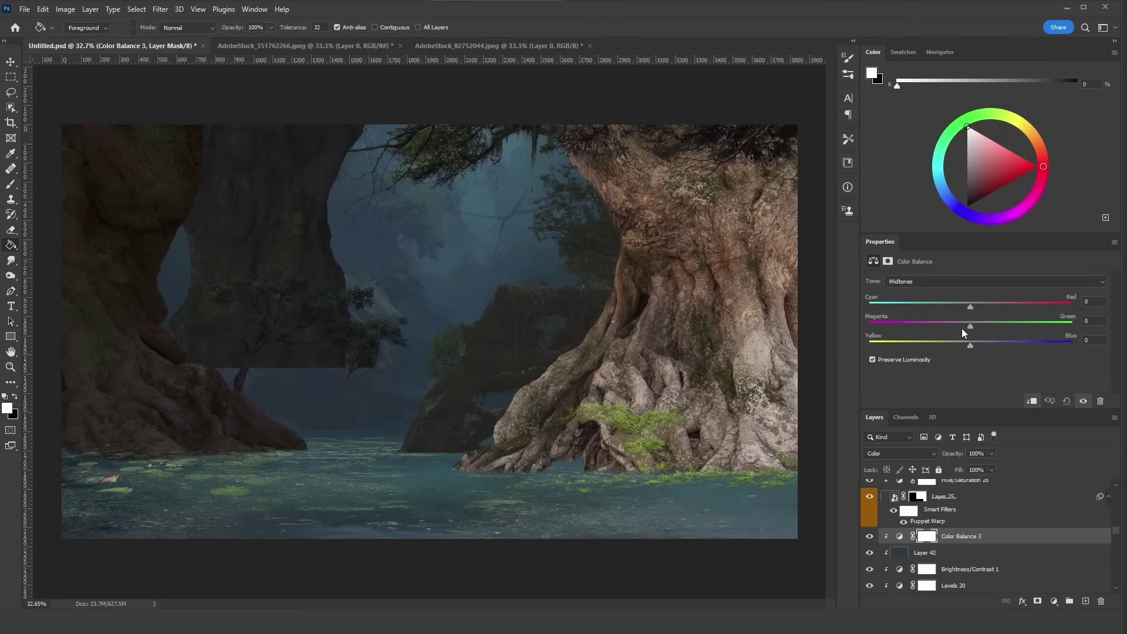
click(978, 326)
click(984, 345)
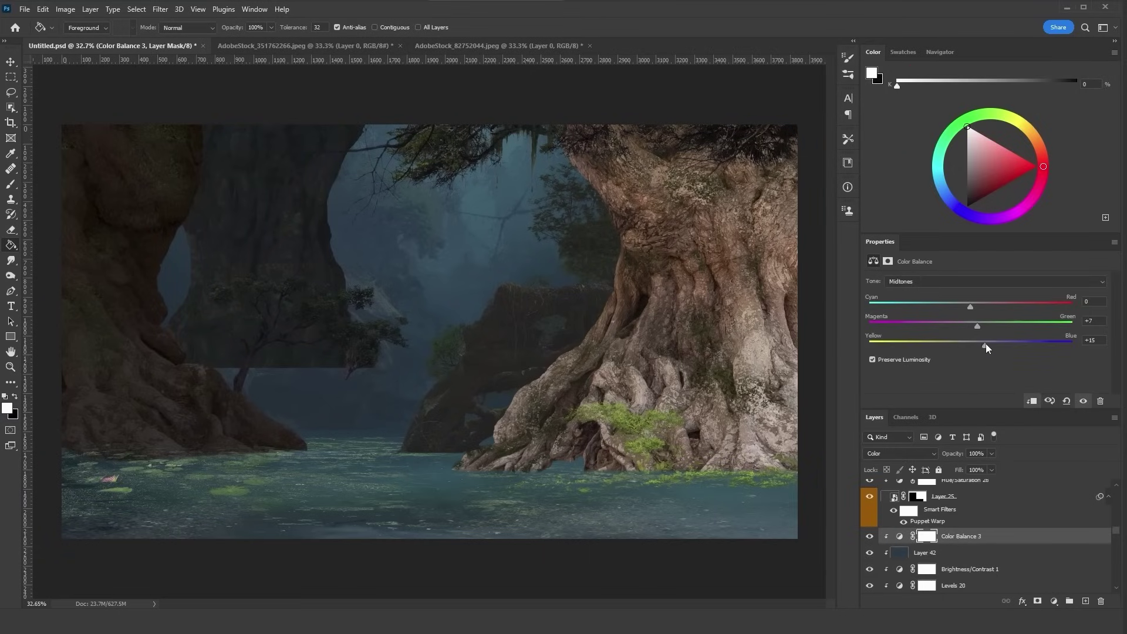
click(974, 305)
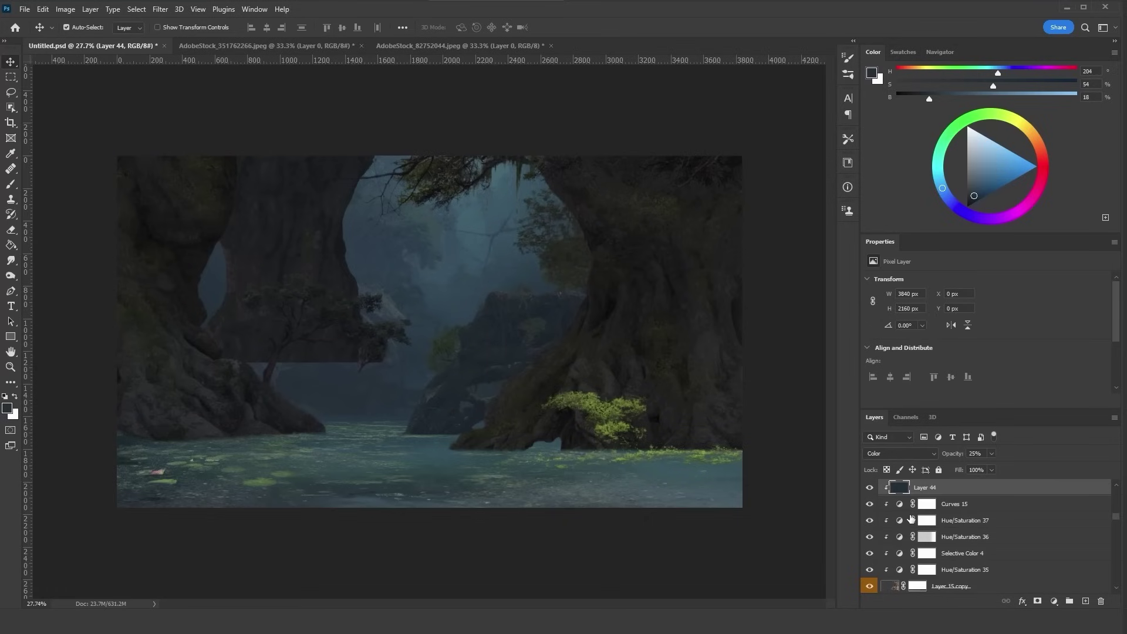
Step: Duplicate the large right trunk (Layer 15 copy) above Layer 44 as a clipped layer and set its blend mode to Screen
scroll(914, 512, down, 1)
scroll(919, 508, up, 2)
scroll(931, 499, down, 1)
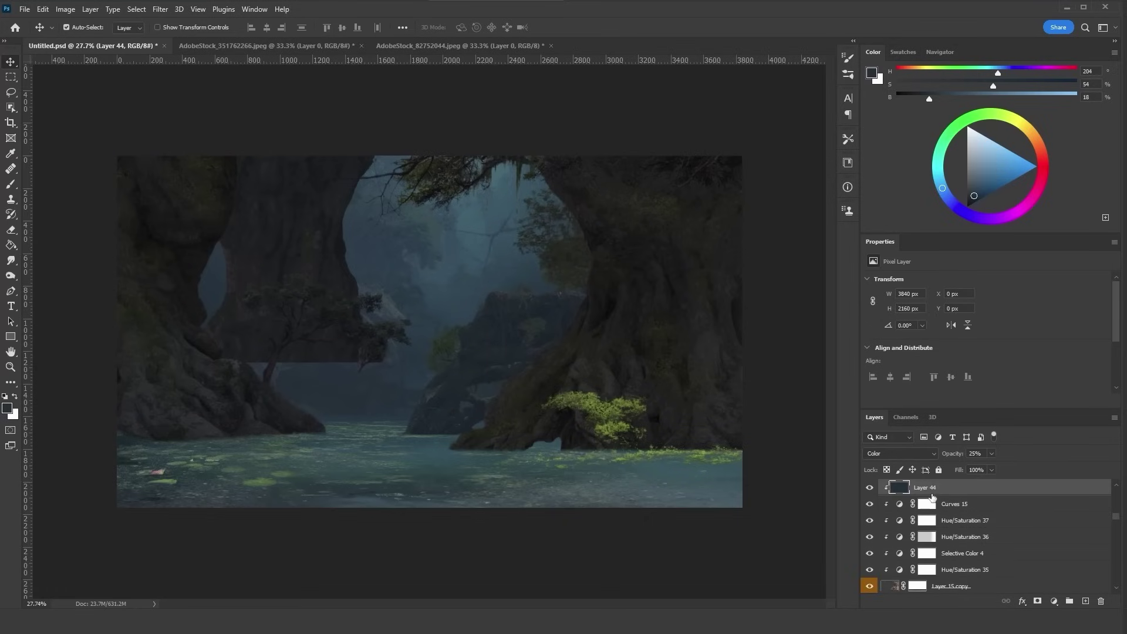
click(969, 586)
drag(991, 588, 894, 473)
click(895, 454)
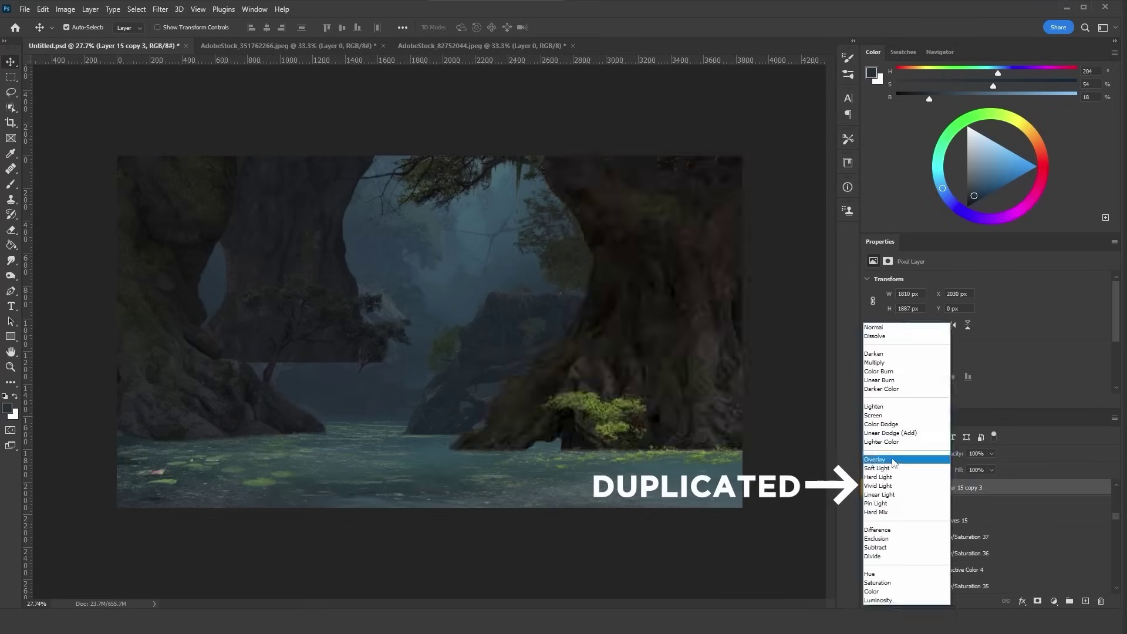
click(881, 418)
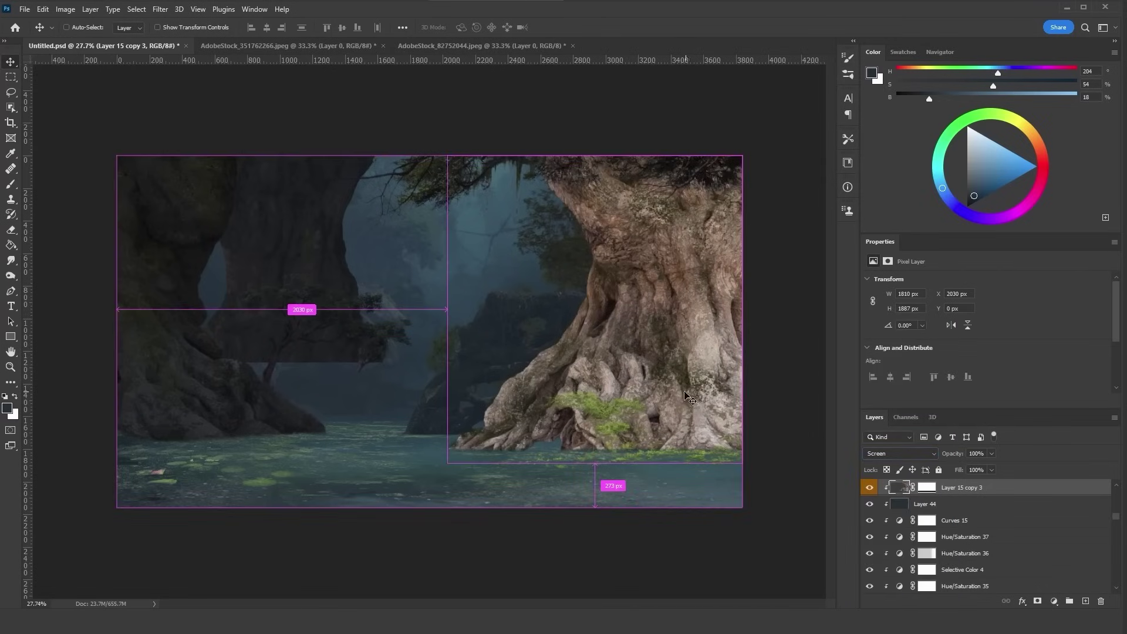
Step: Darken the duplicated trunk with Curves, mapping input 75 to output 25, and apply its layer mask
key(ctrl+m)
drag(812, 265, 812, 295)
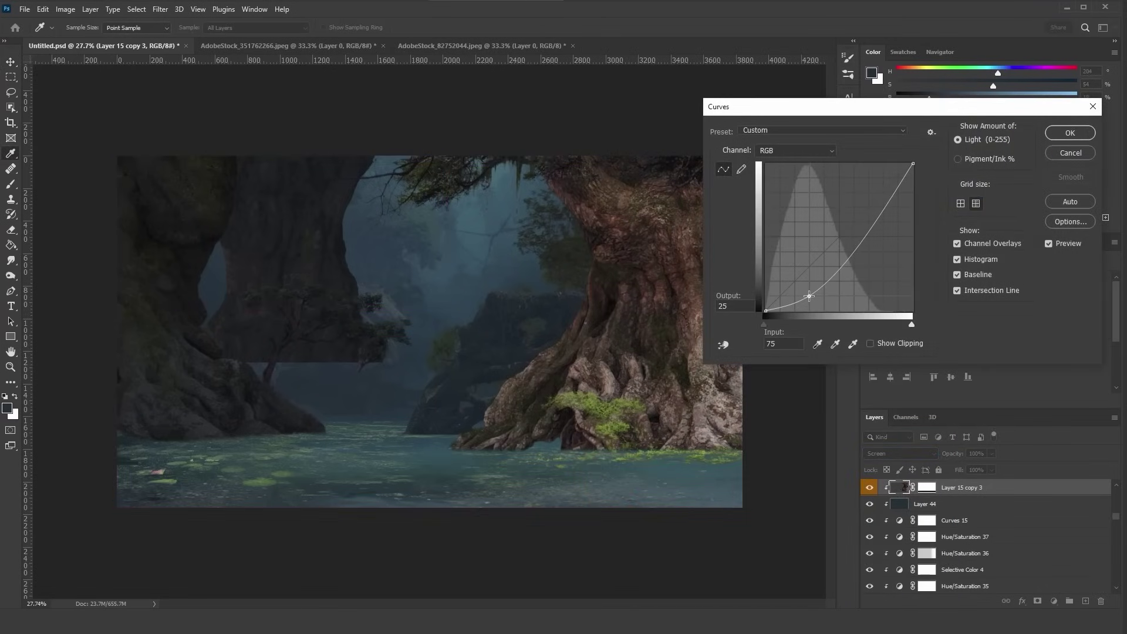
click(1069, 134)
right_click(927, 487)
click(951, 516)
Step: Shift the duplicated trunk's hue to -13
key(ctrl+u)
drag(877, 289, 866, 291)
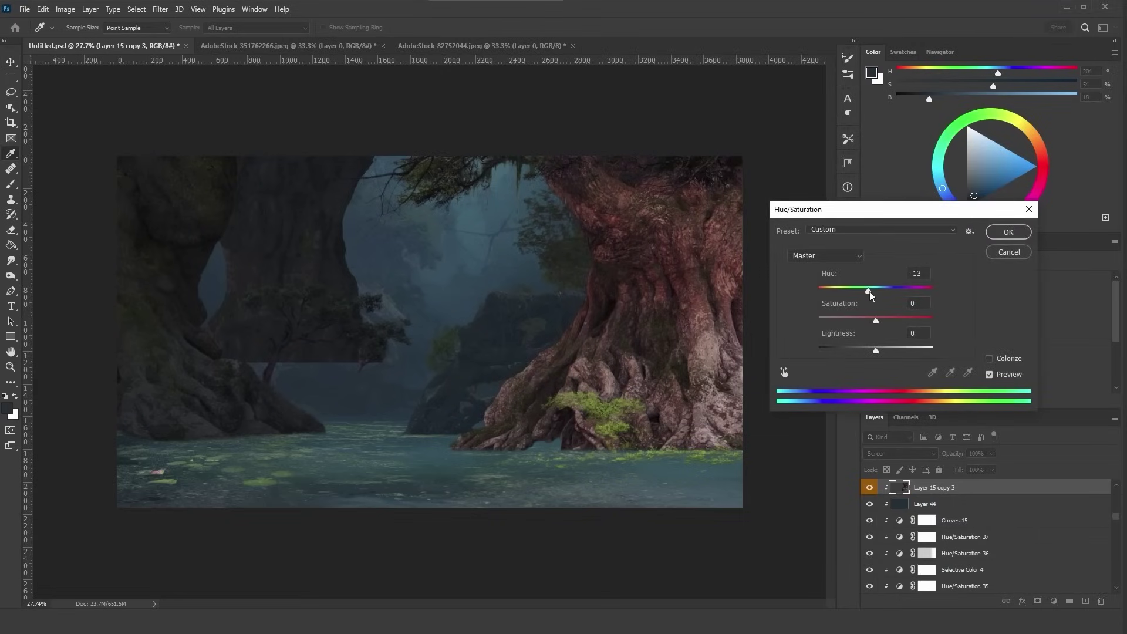
key(Return)
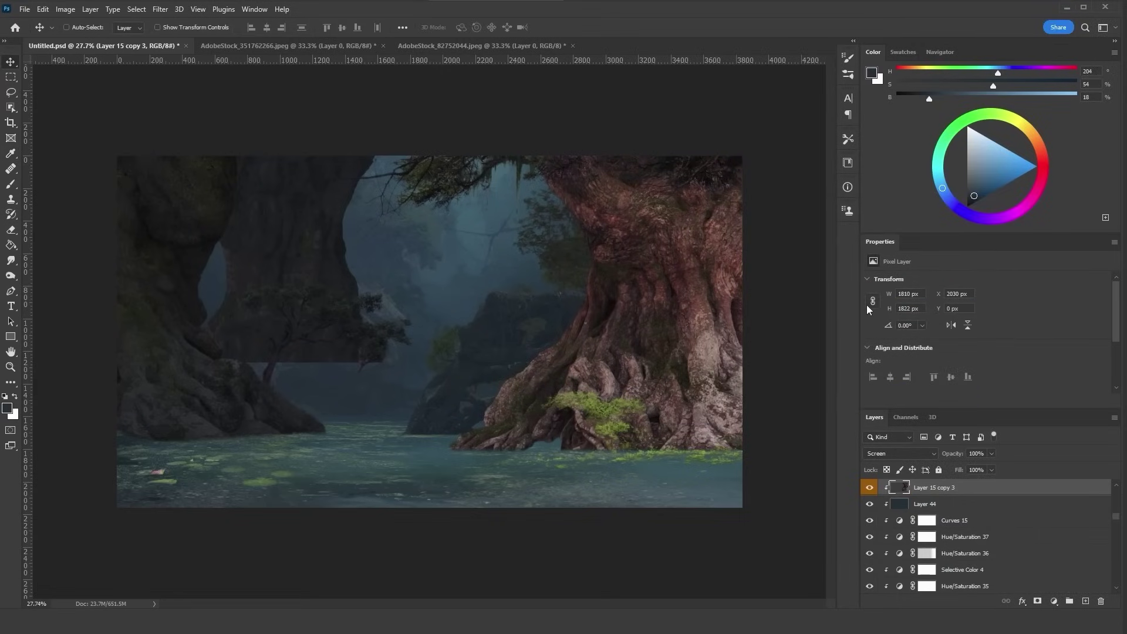
Step: Reduce the duplicated trunk's saturation and set its midtone color balance to 0, +3, -19
key(ctrl+u)
drag(876, 320, 861, 323)
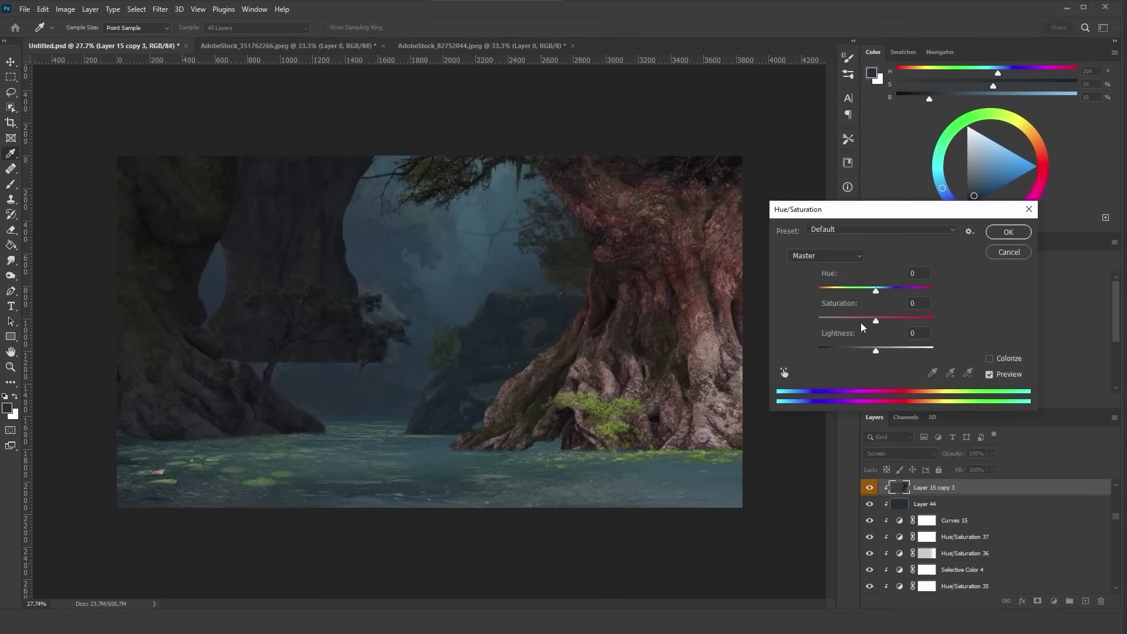
click(1009, 232)
key(ctrl+b)
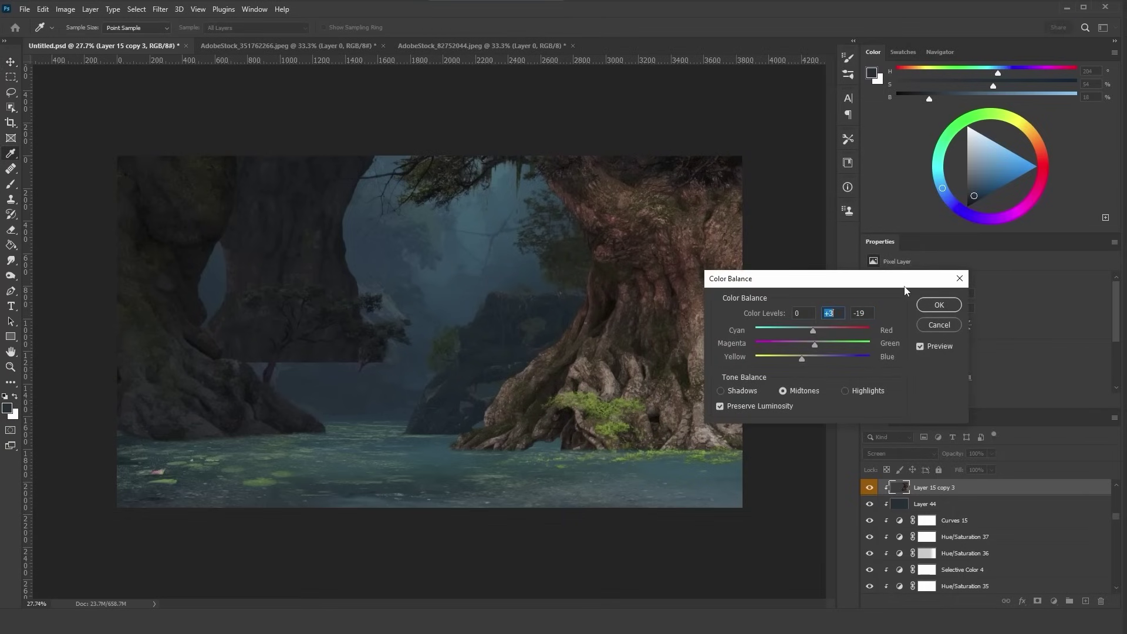
click(939, 305)
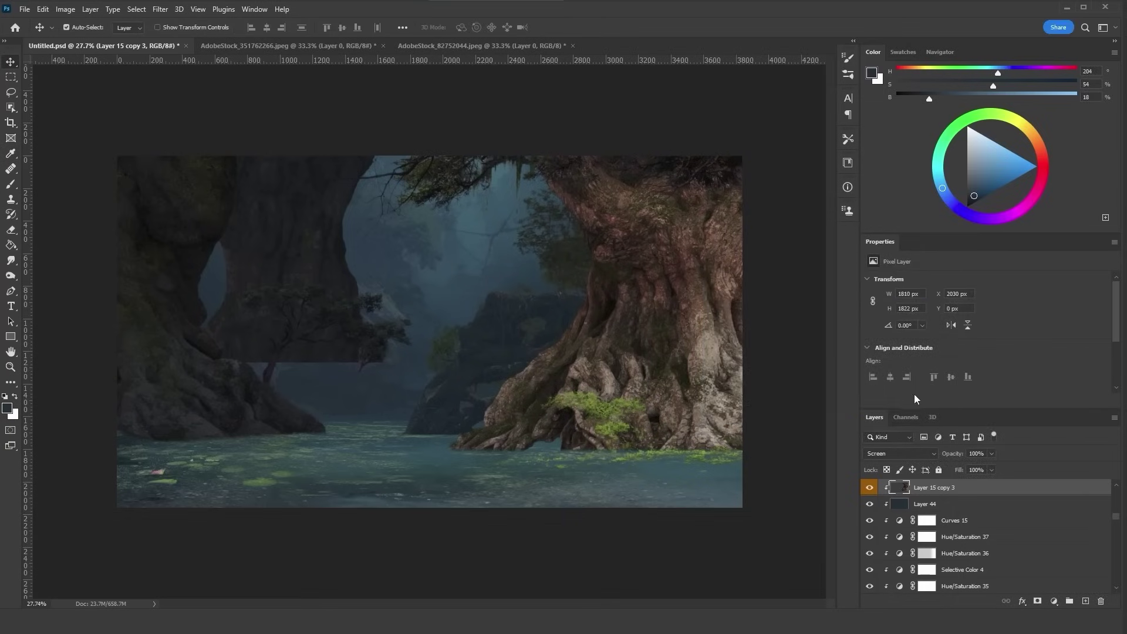
Step: Hide the duplicated trunk with a black layer mask and softly paint its lit areas back in with a white brush at 1% flow
alt+click(1037, 602)
click(11, 185)
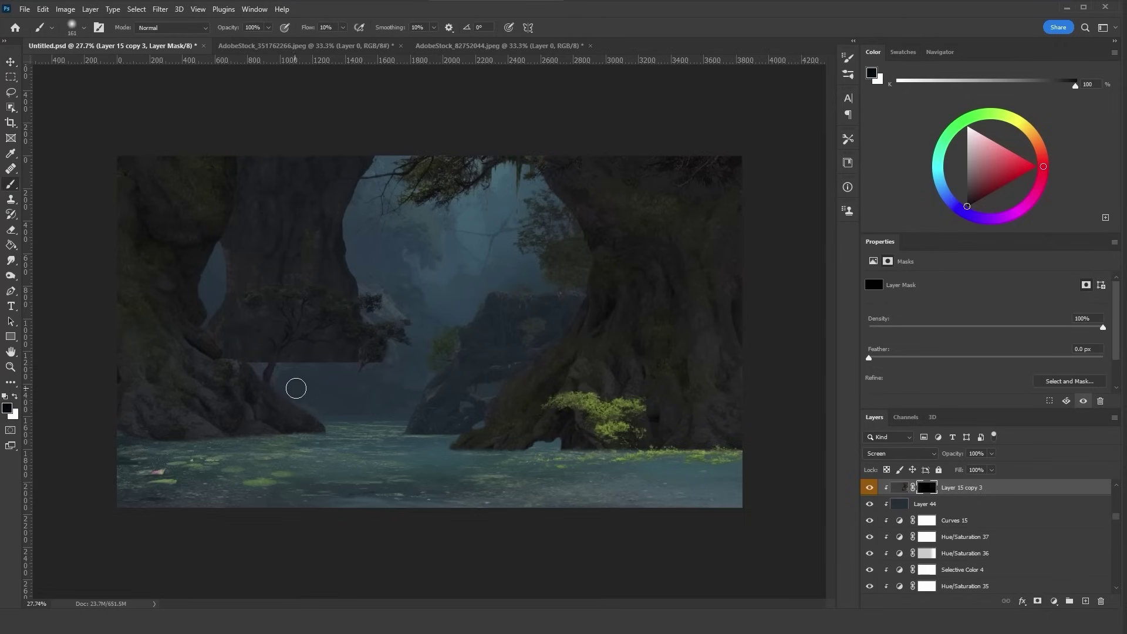
key(x)
drag(727, 382, 751, 448)
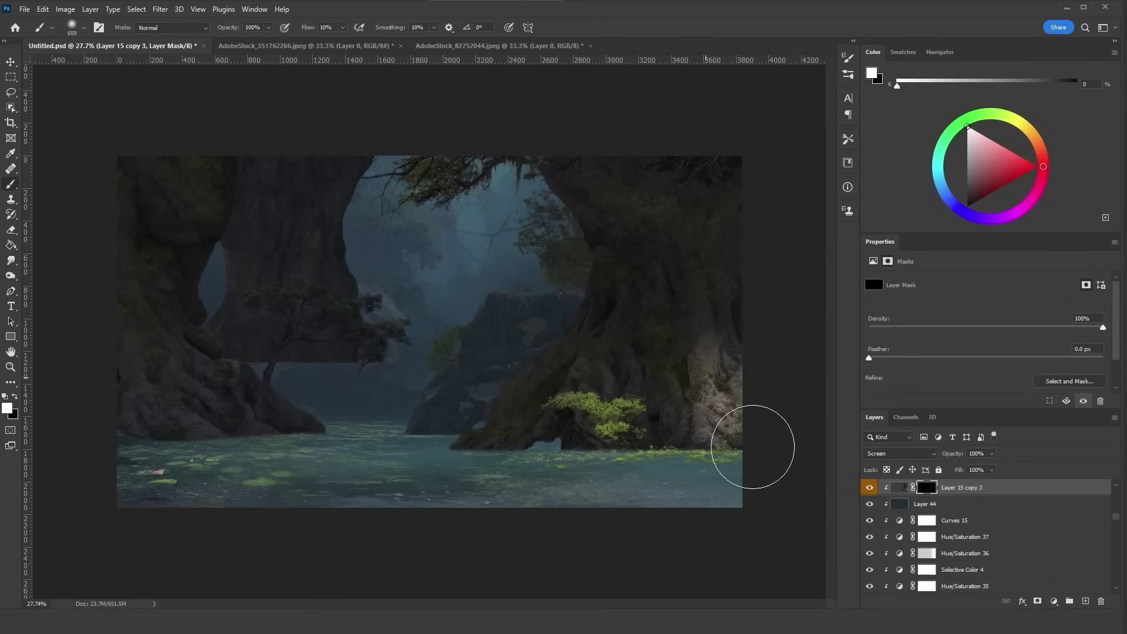
key(ctrl+z)
double_click(327, 27)
text(1)
key(Return)
mouse_move(742, 358)
mouse_down()
mouse_move(631, 317)
mouse_move(717, 419)
mouse_move(656, 213)
mouse_up()
alt+right_click(689, 398)
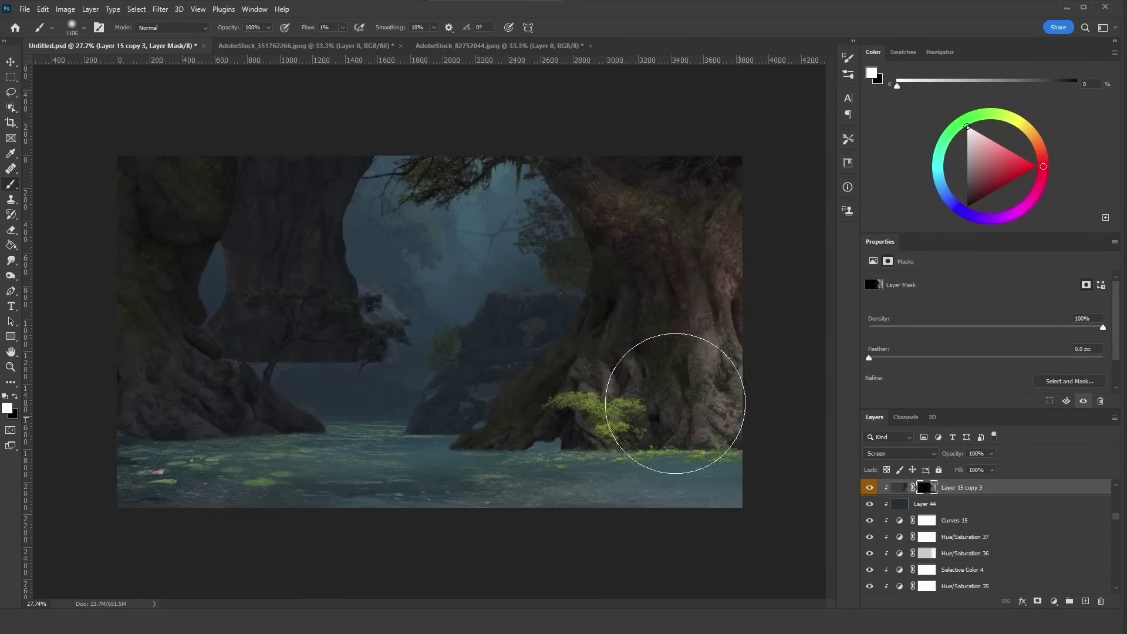
Step: Strengthen the painted trunk highlights by lowering the white input level of the layer mask with Levels
key(ctrl+l)
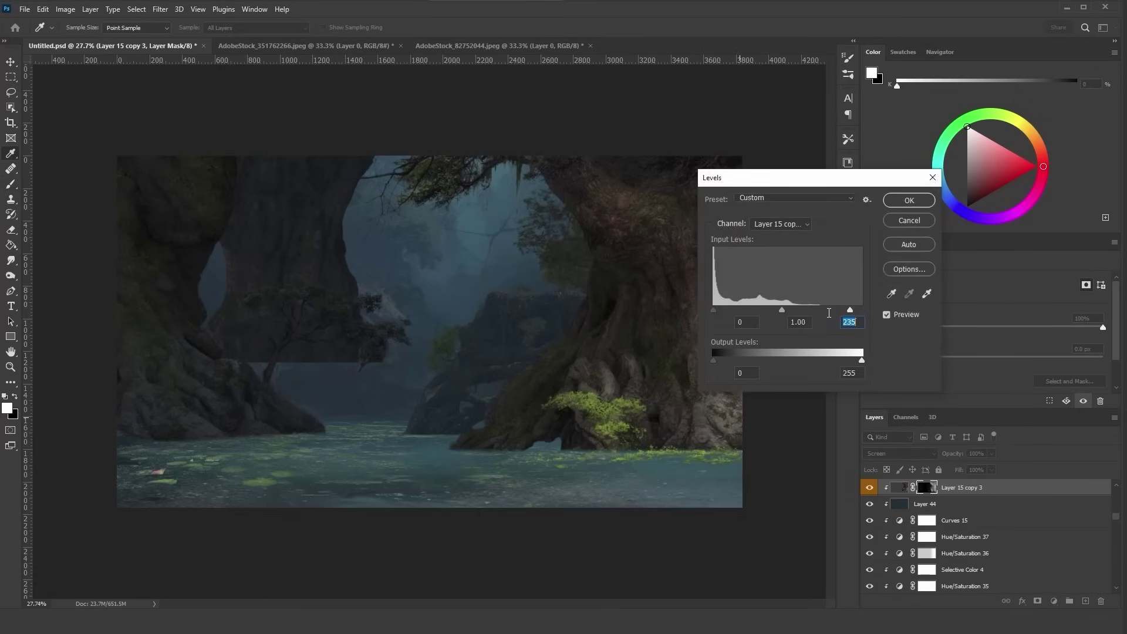
drag(830, 305, 833, 311)
drag(844, 179, 978, 222)
click(1045, 249)
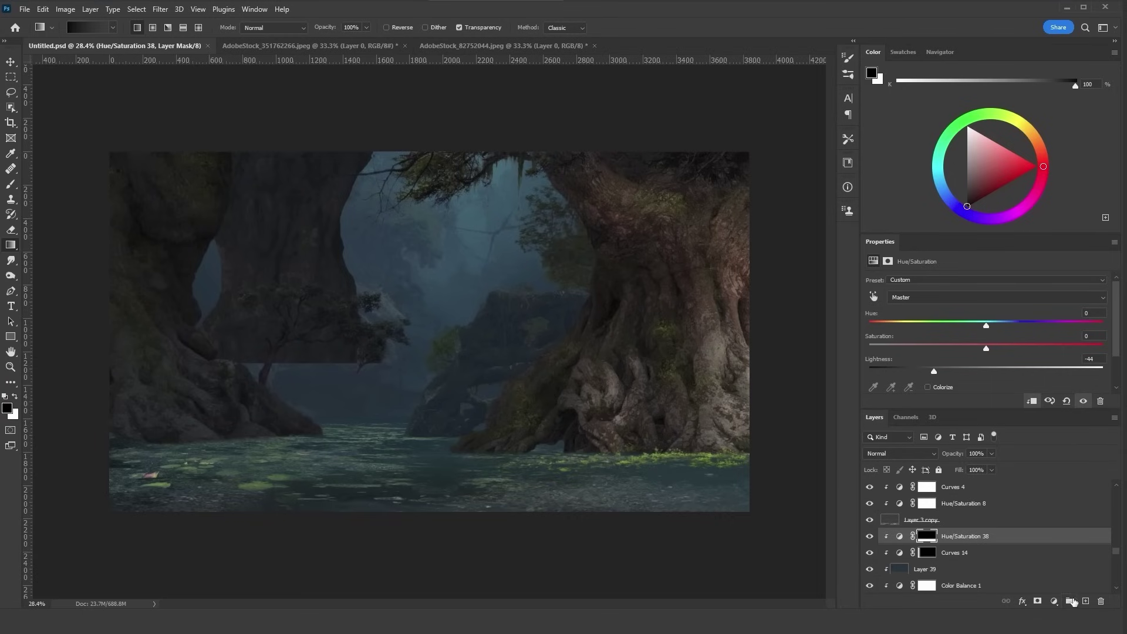
Step: Add a new layer above Hue/Saturation 38, sample a dark blue as the foreground color and fill the layer with black
click(1085, 601)
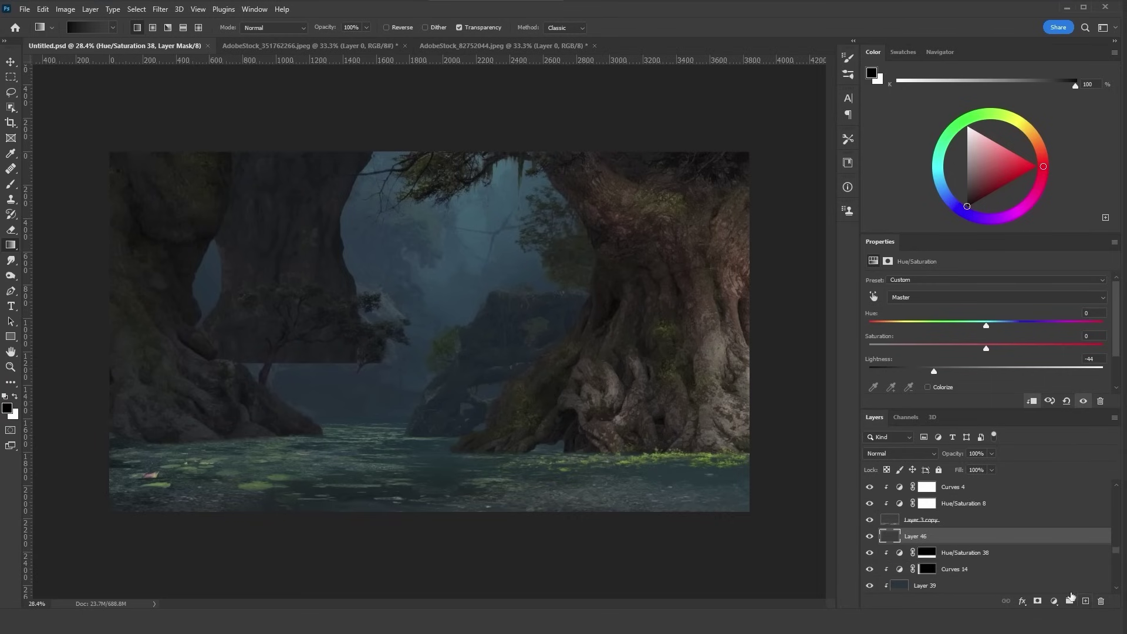
alt+click(443, 411)
key(shift+F5)
click(553, 377)
key(Return)
Step: Render Clouds on the new black layer
key(g)
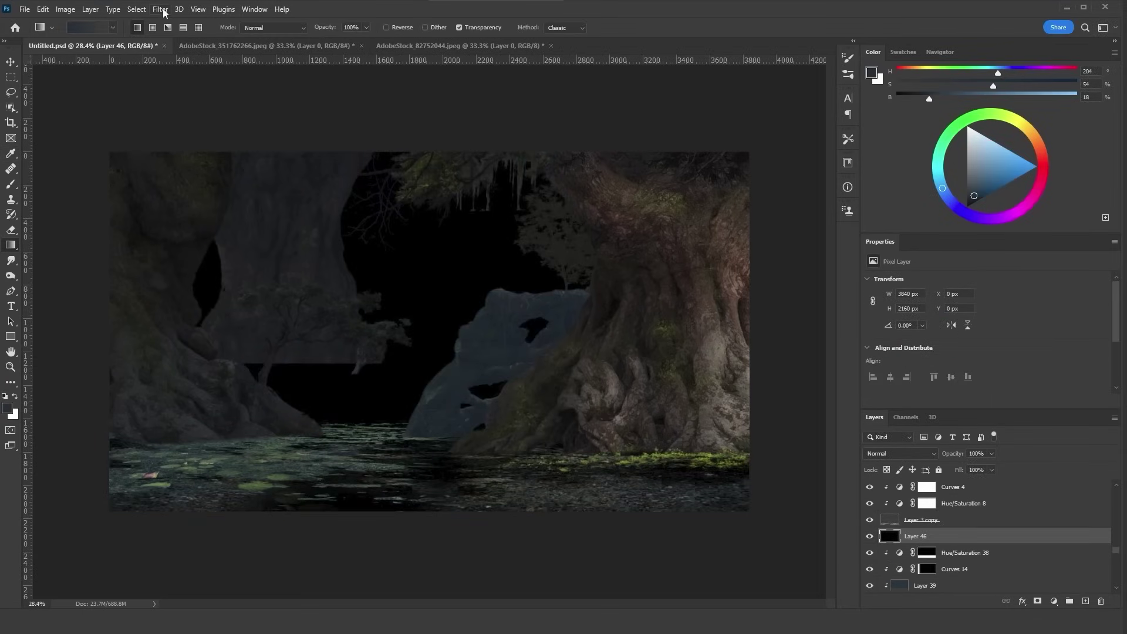
click(159, 10)
mouse_move(276, 215)
click(322, 254)
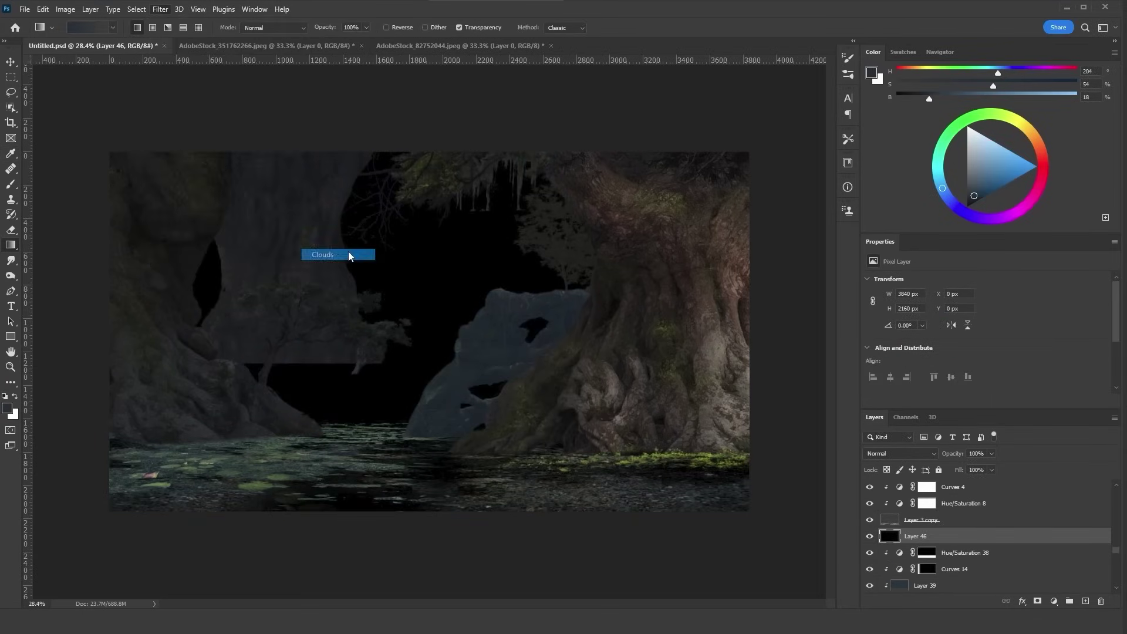
Step: Add a black-filled layer beneath the clouds layer, above Hue/Saturation 38
click(968, 553)
click(1085, 601)
key(shift+F5)
click(549, 378)
Step: Set the clouds layer's blend mode to Vivid Light
key(alt+bracketright)
click(900, 453)
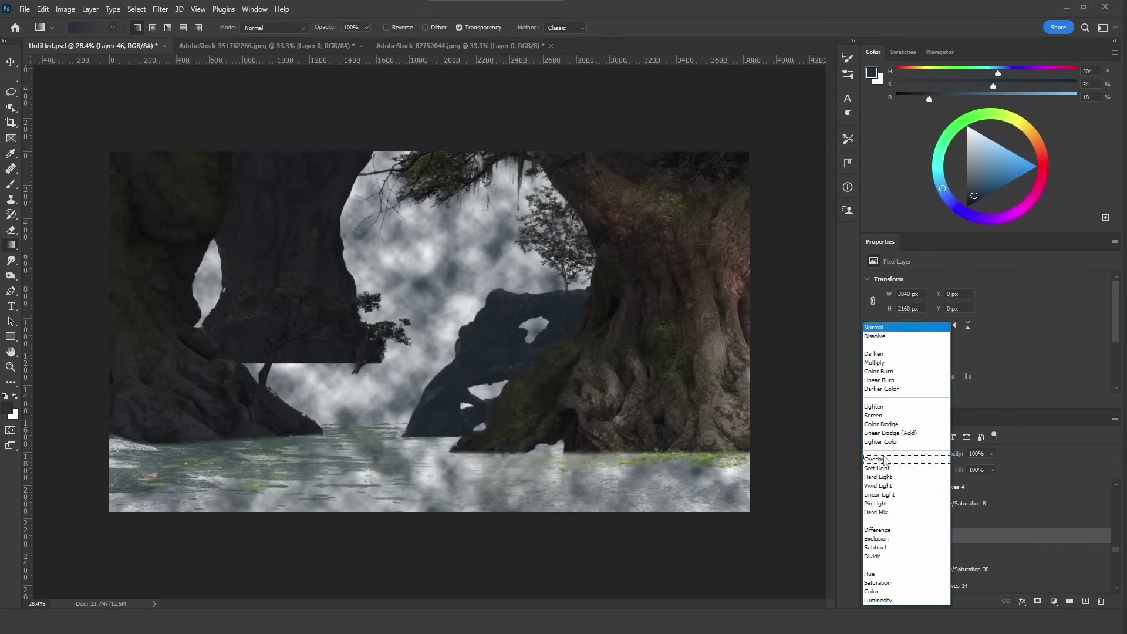
click(888, 487)
click(9, 63)
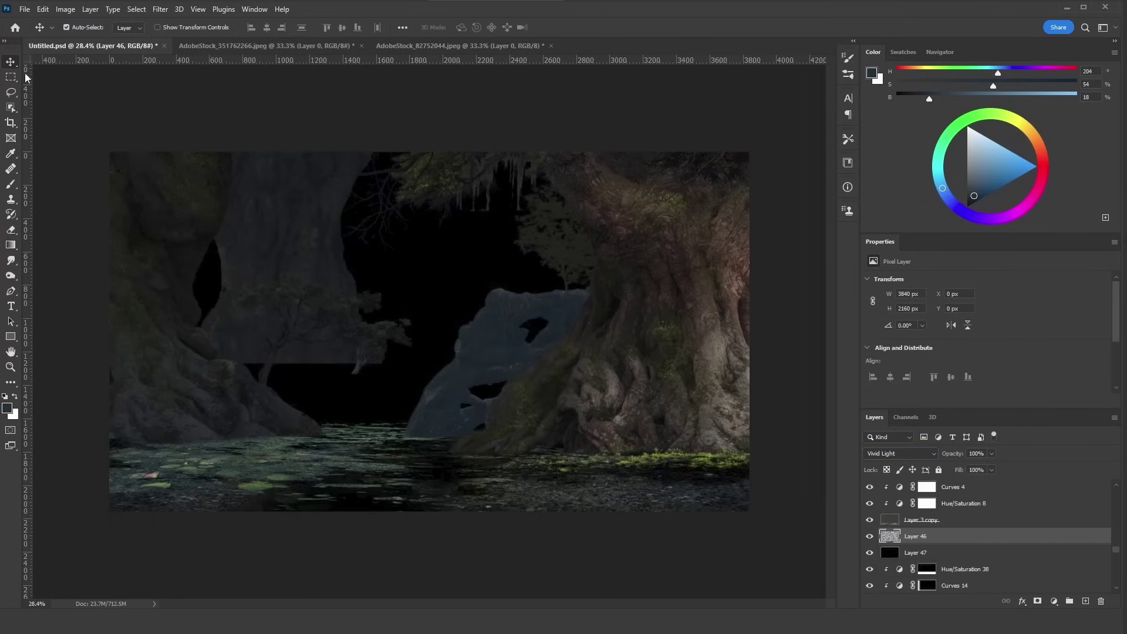
Step: Brighten the clouds layer with Levels by lowering the white input level to about 184
key(ctrl+l)
drag(986, 355, 957, 355)
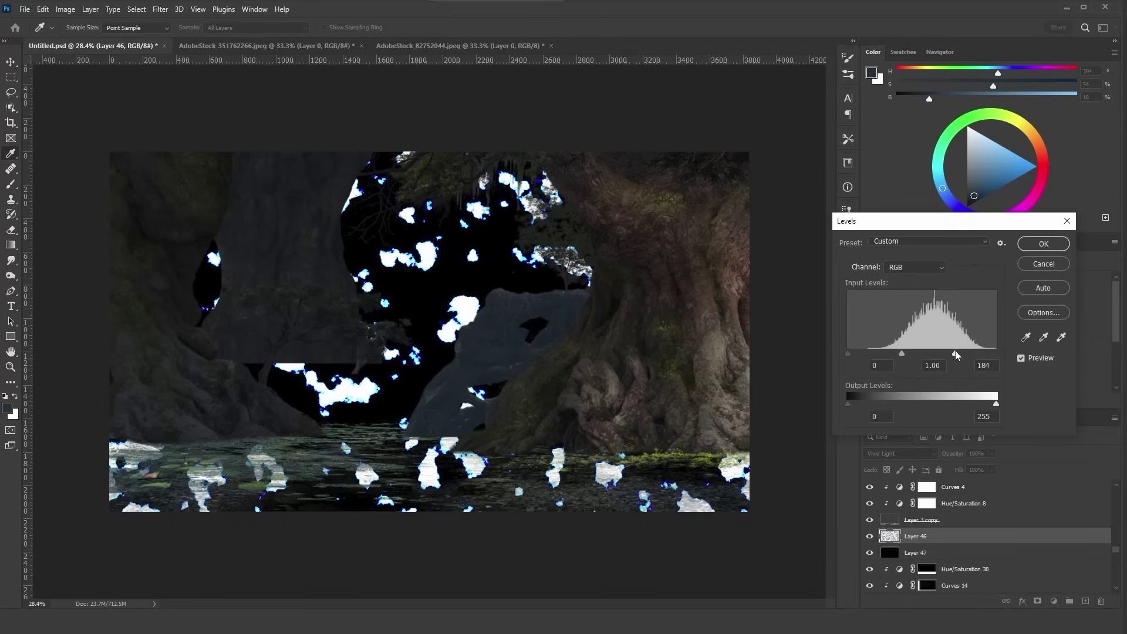
click(1043, 243)
Step: Transform the clouds into flat horizontal streaks over the lake, with width 800% and height 40%, and shift them sideways
key(ctrl+t)
drag(430, 152, 438, 432)
drag(750, 470, 1098, 469)
text(800)
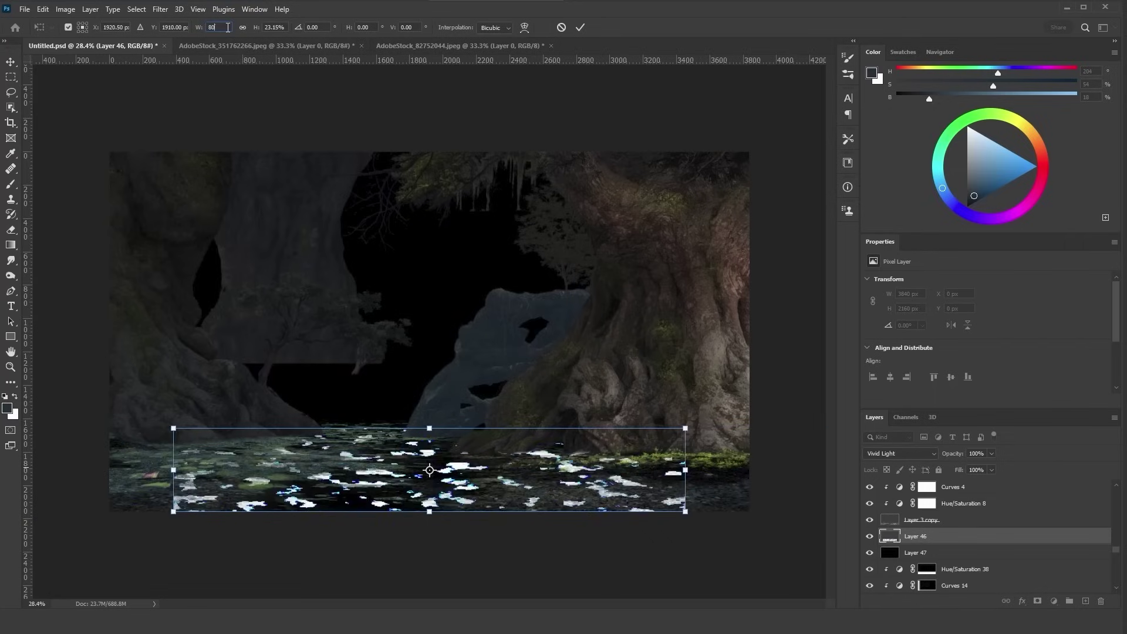
text(40)
drag(453, 427, 153, 427)
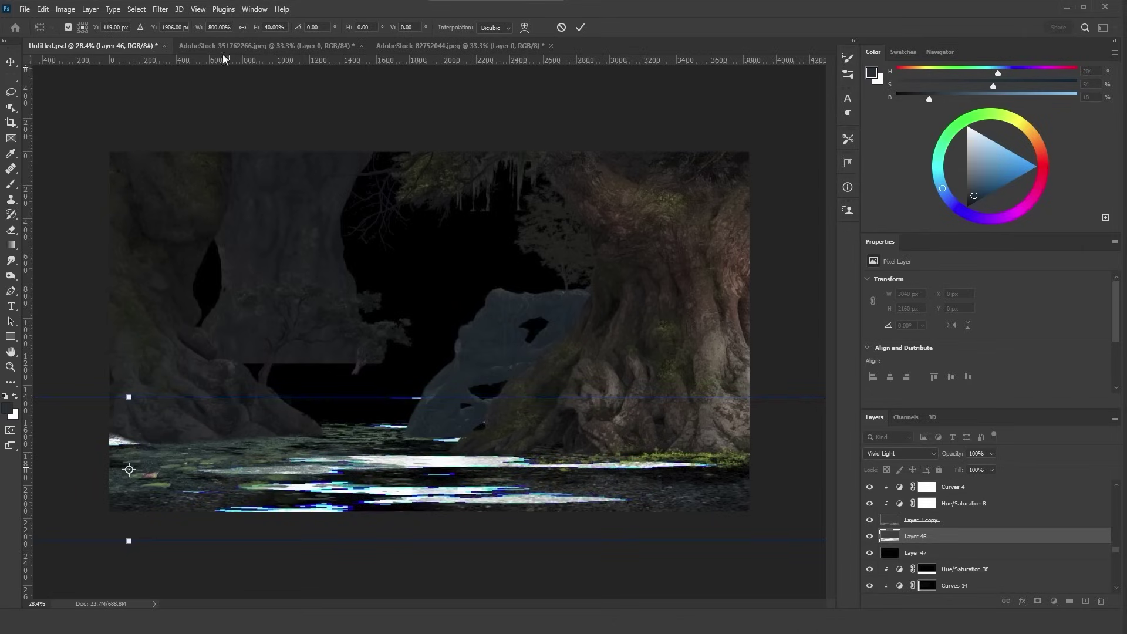
Step: Widen the cloud streaks further and desaturate them once merged with the black layer
text(1)
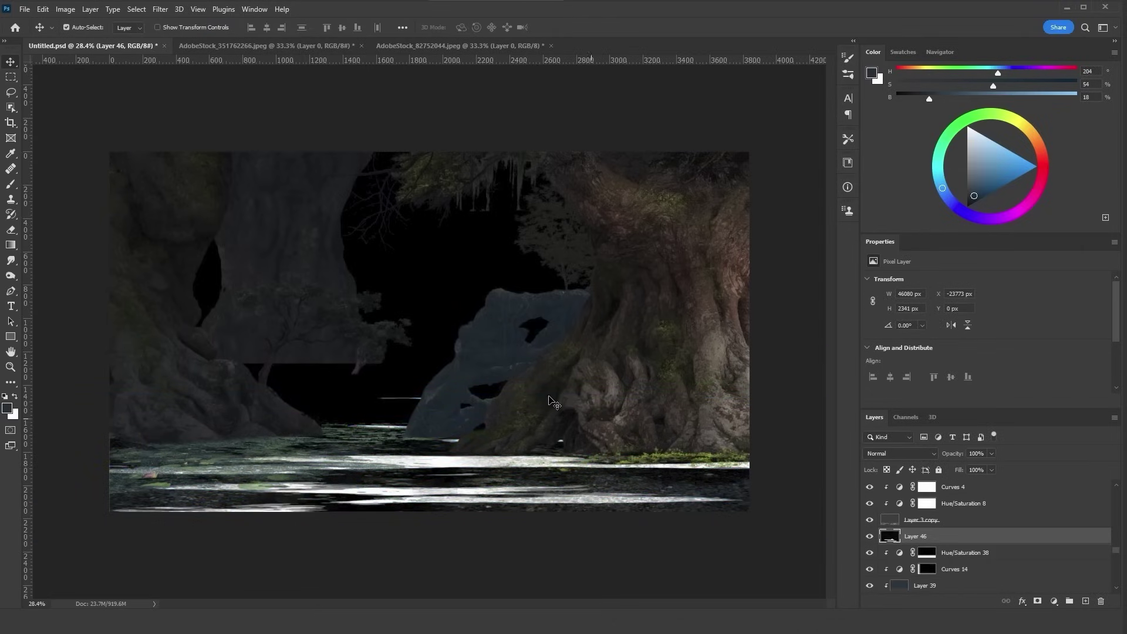
key(shift+ctrl+u)
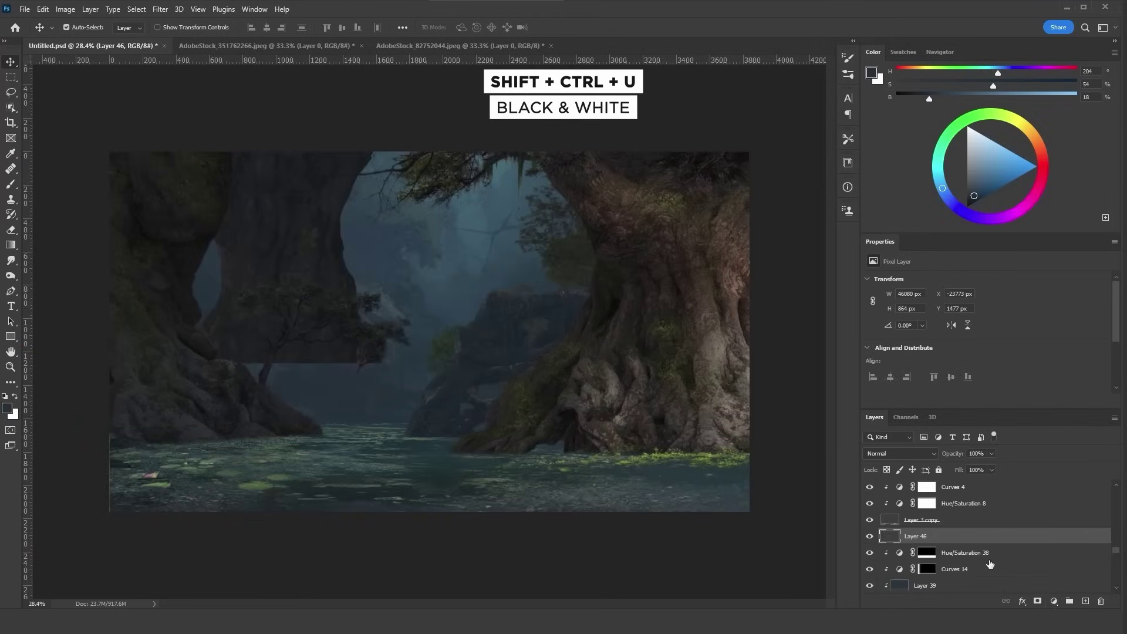
Step: Duplicate the original water (Layer 1) above Hue/Saturation 38 as a clipped layer and apply its layer mask
click(954, 588)
scroll(950, 581, down, 3)
drag(970, 571, 970, 499)
drag(968, 540, 908, 492)
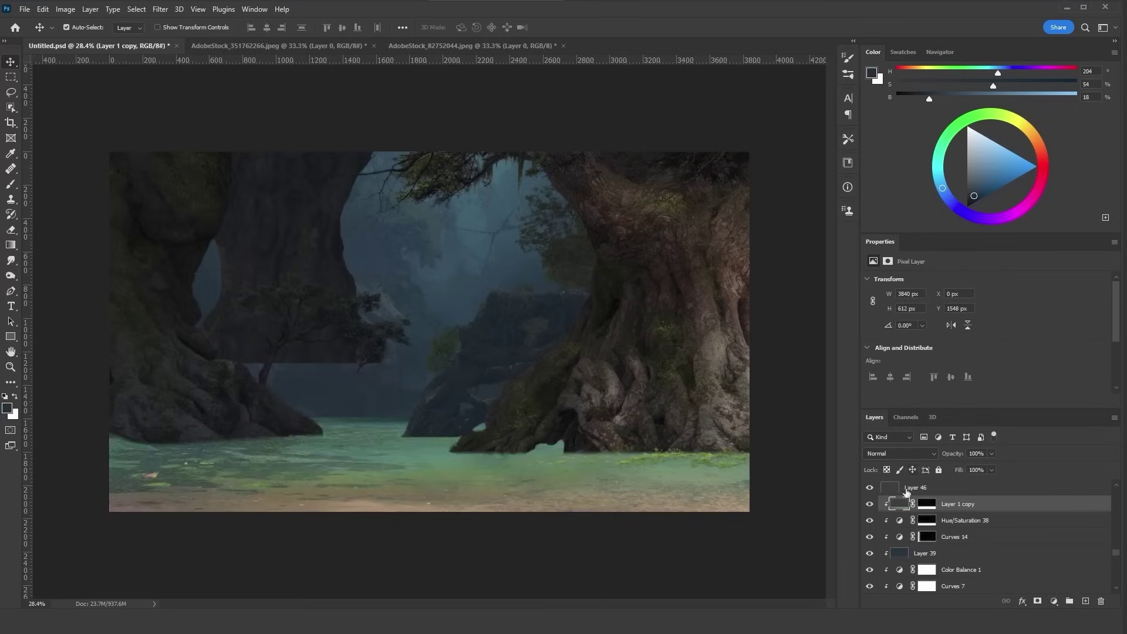
right_click(933, 506)
click(969, 426)
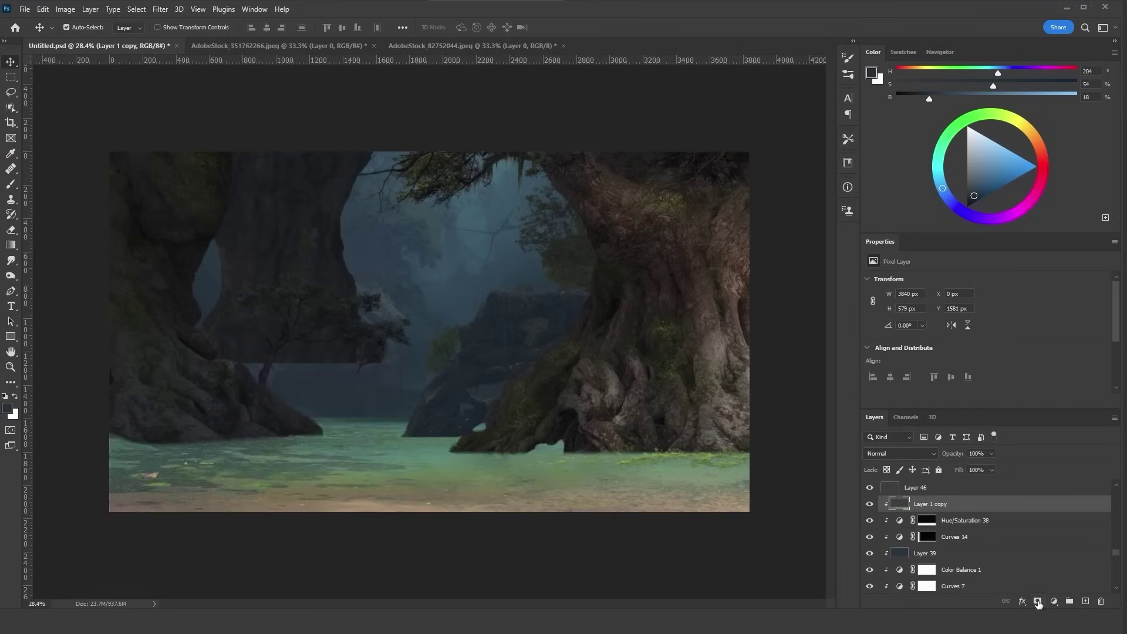
Step: Give the Layer 1 copy a new layer mask and paste the black-and-white cloud streaks into it
alt+click(930, 506)
key(ctrl+v)
click(901, 505)
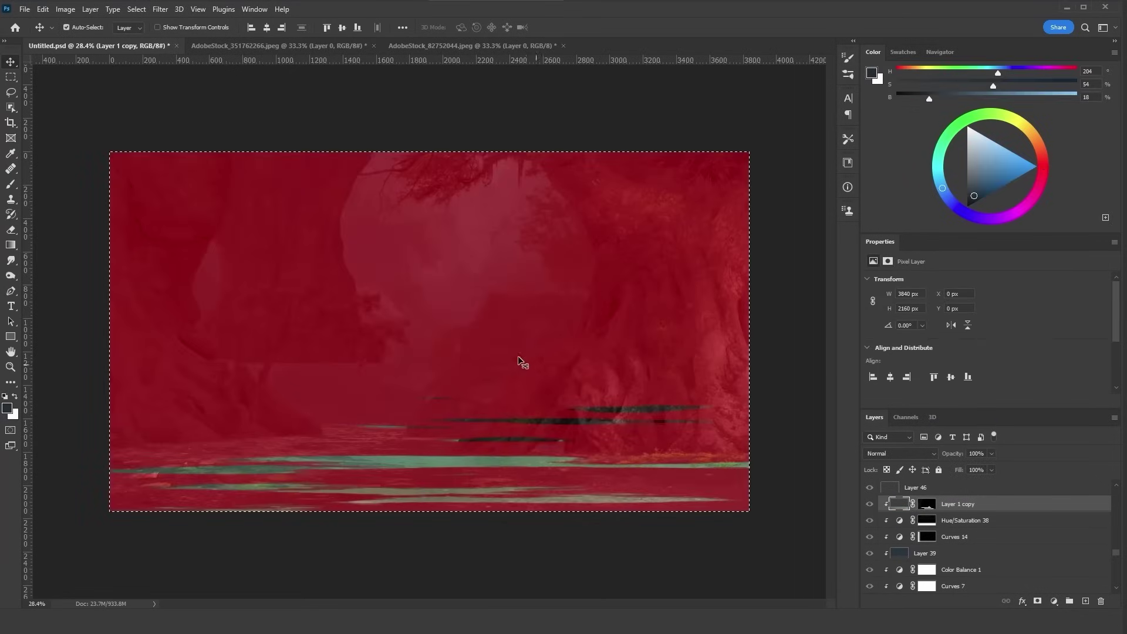
Step: Deselect, hide the red mask overlay, and set the Layer 1 copy's blend mode to Screen
click(11, 93)
key(ctrl+d)
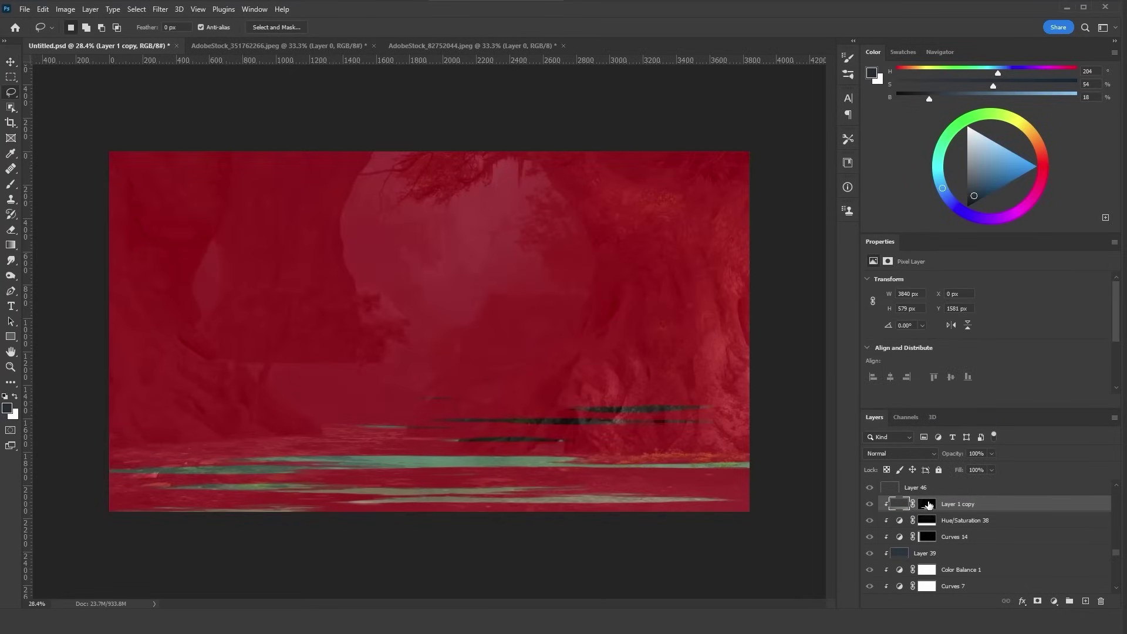
key(backslash)
click(901, 453)
click(890, 418)
Step: Apply Levels to the Layer 1 copy with midtones at 0.52 and the white input at 181
key(ctrl+l)
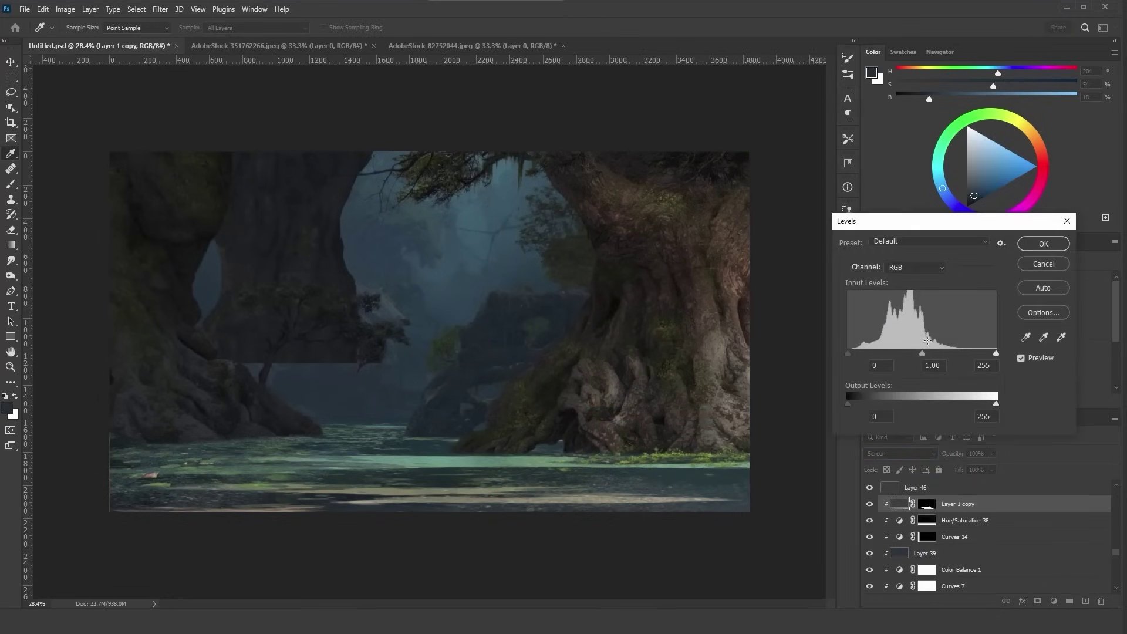
drag(997, 354, 921, 350)
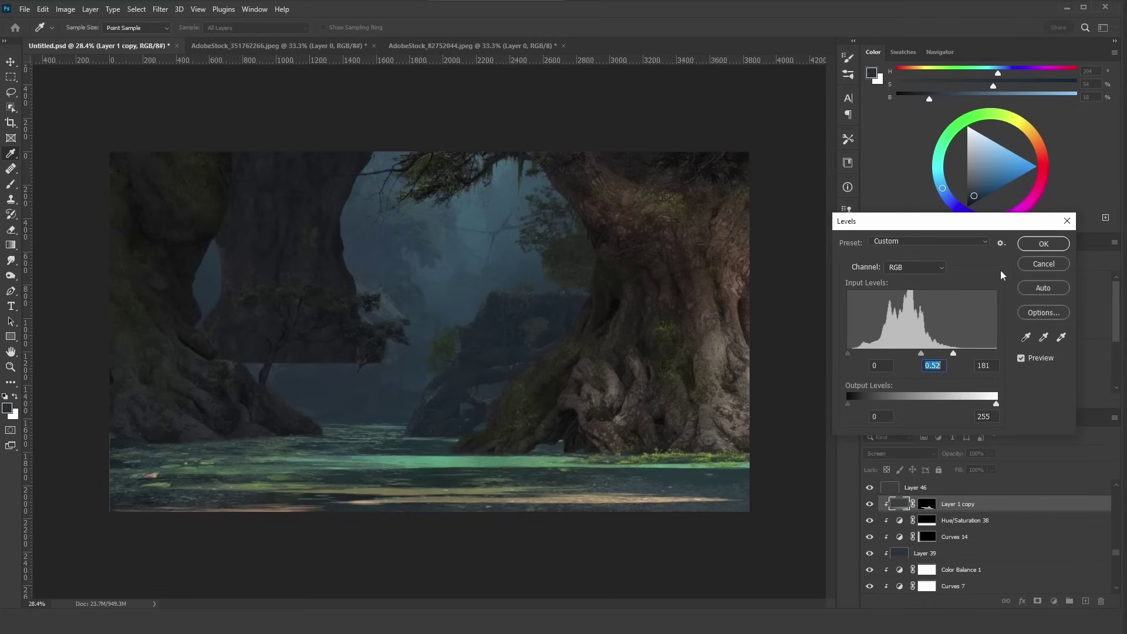
click(1066, 244)
Step: Duplicate the Layer 1 copy as a clipped layer and feather its mask to 25.6 px
key(ctrl+j)
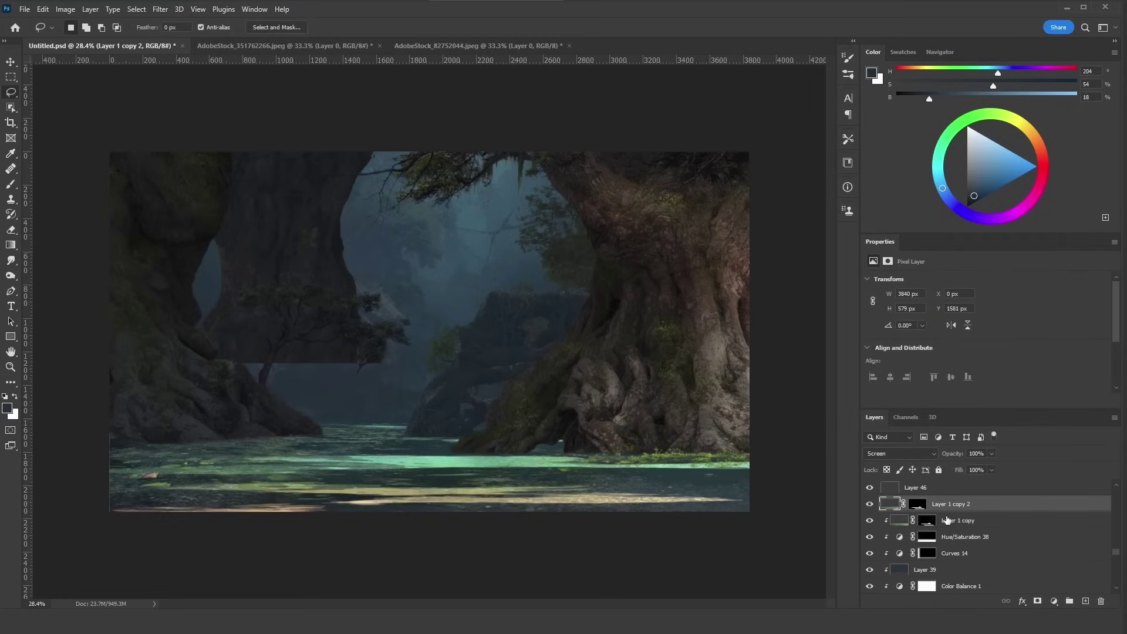
alt+click(952, 510)
click(927, 504)
click(966, 359)
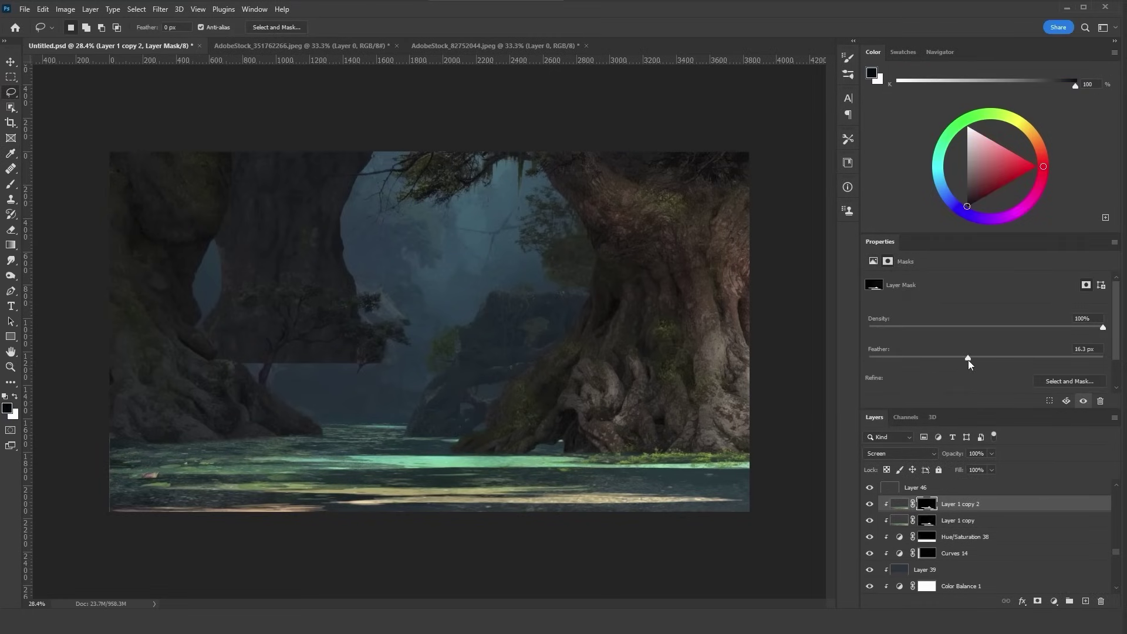
click(990, 357)
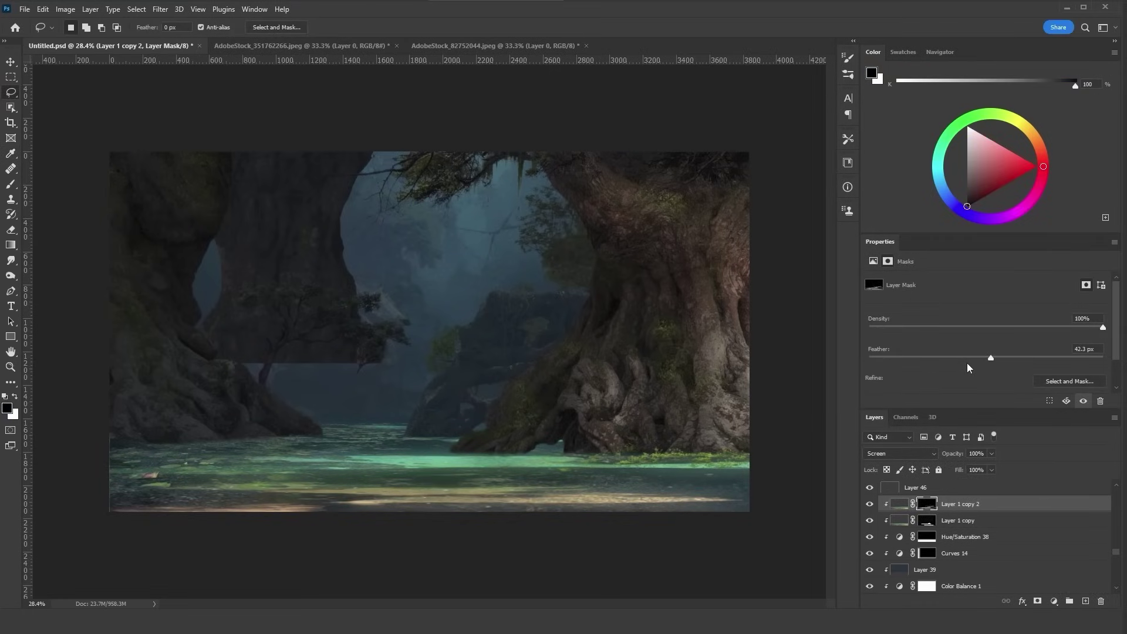
click(976, 357)
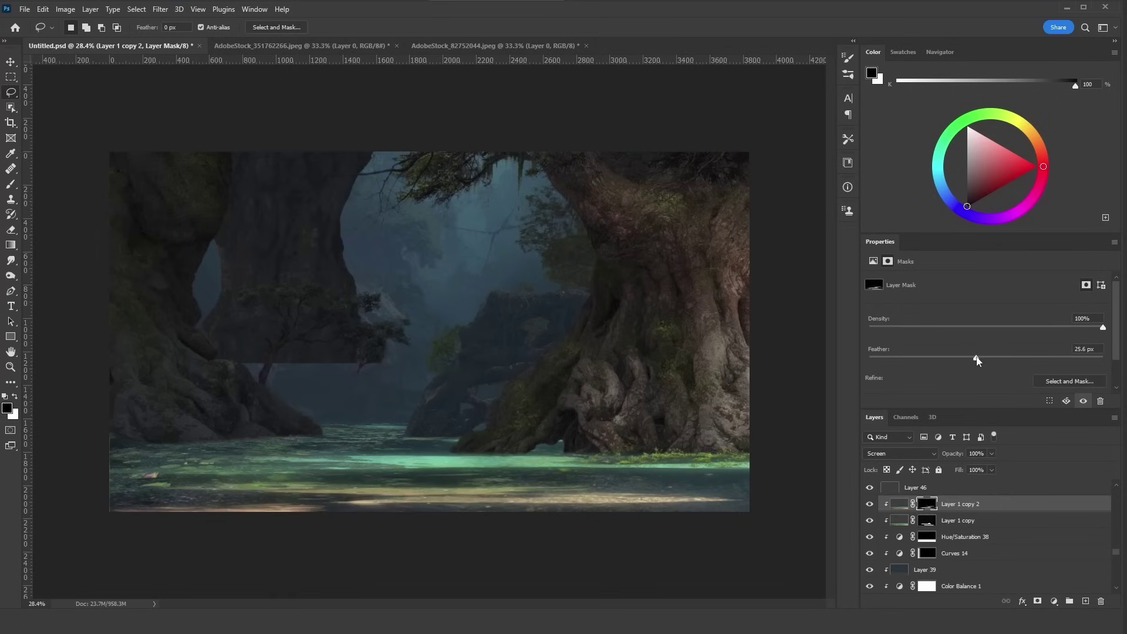
click(900, 521)
click(899, 454)
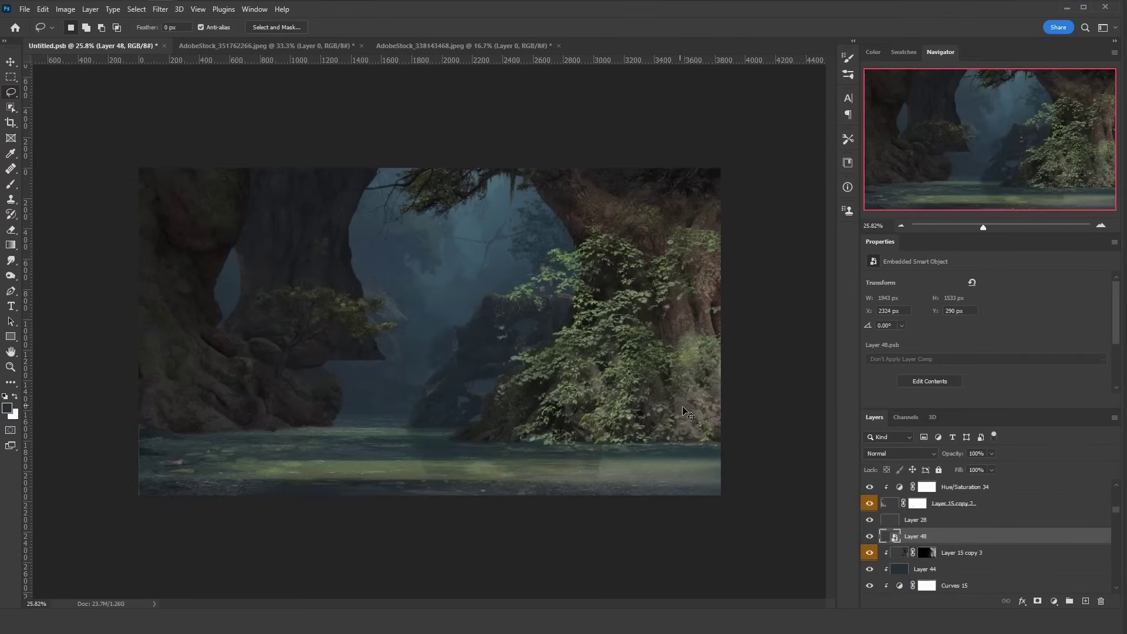
Step: Flip the ivy on Layer 48 horizontally, scale it to about 1241 by 979 px, and place it on the upper right trunk
key(ctrl+t)
right_click(605, 348)
click(658, 578)
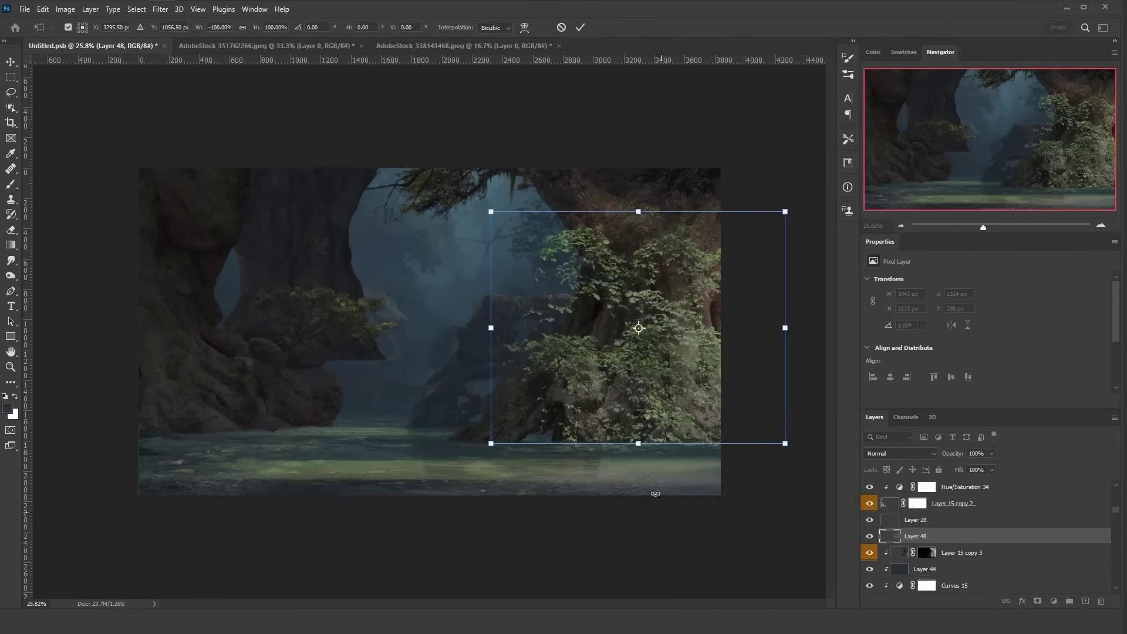
drag(643, 446, 642, 360)
drag(669, 318, 668, 261)
key(Return)
key(l)
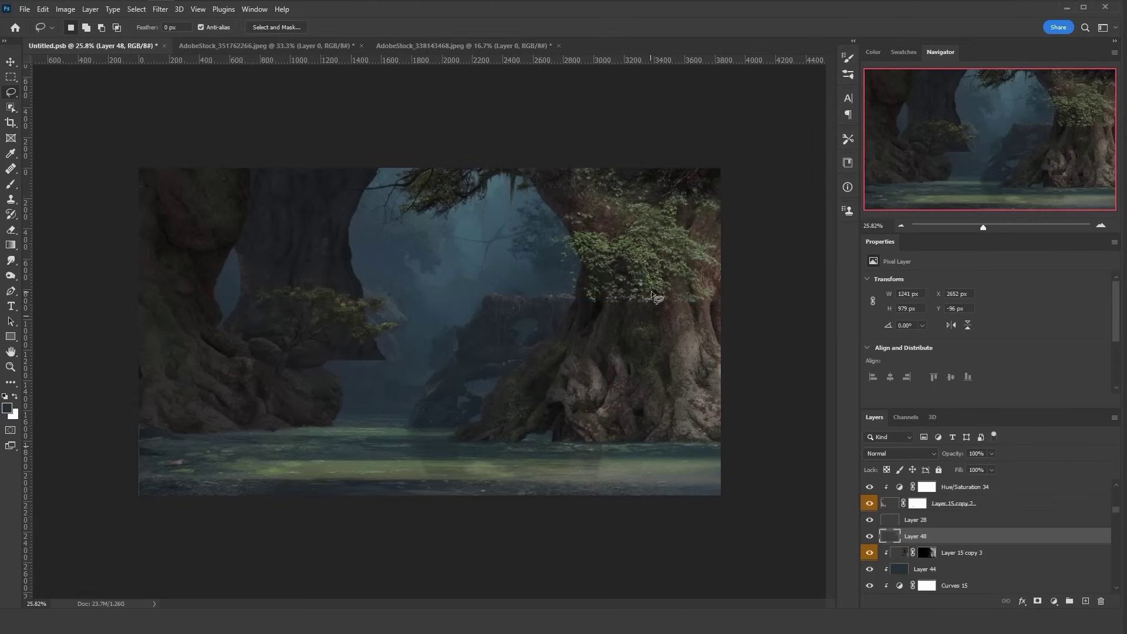
Step: Select the ivy's pixels, duplicate them lower on the right trunk within Layer 48, and flip the copy vertically
ctrl+click(893, 537)
key(v)
drag(637, 299, 640, 381)
key(ctrl+z)
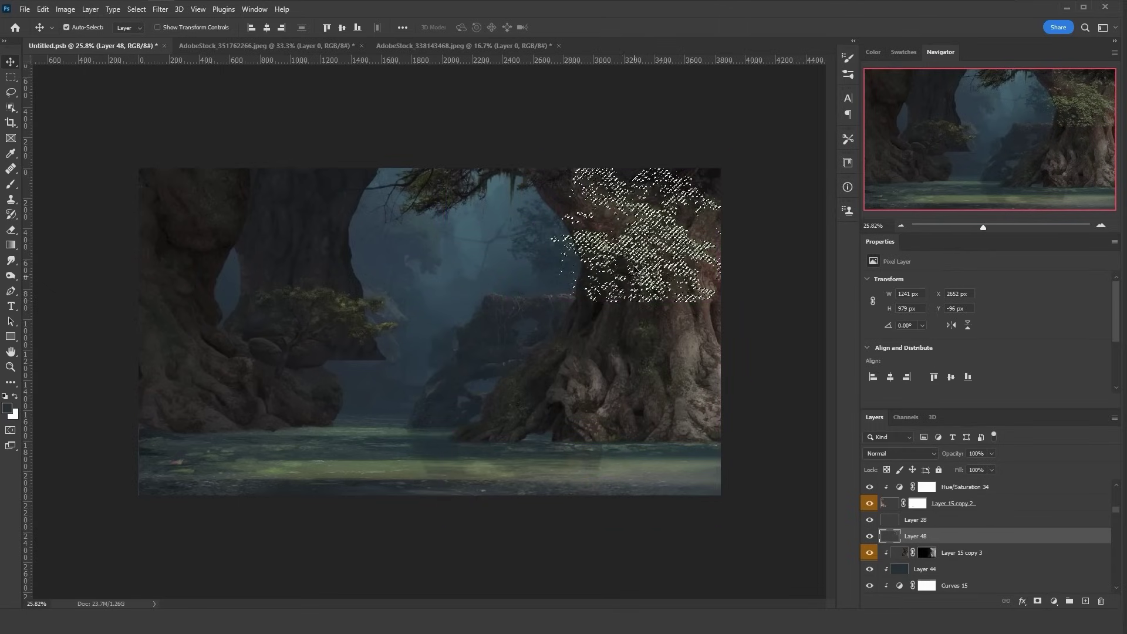
drag(642, 235, 641, 320)
key(ctrl+t)
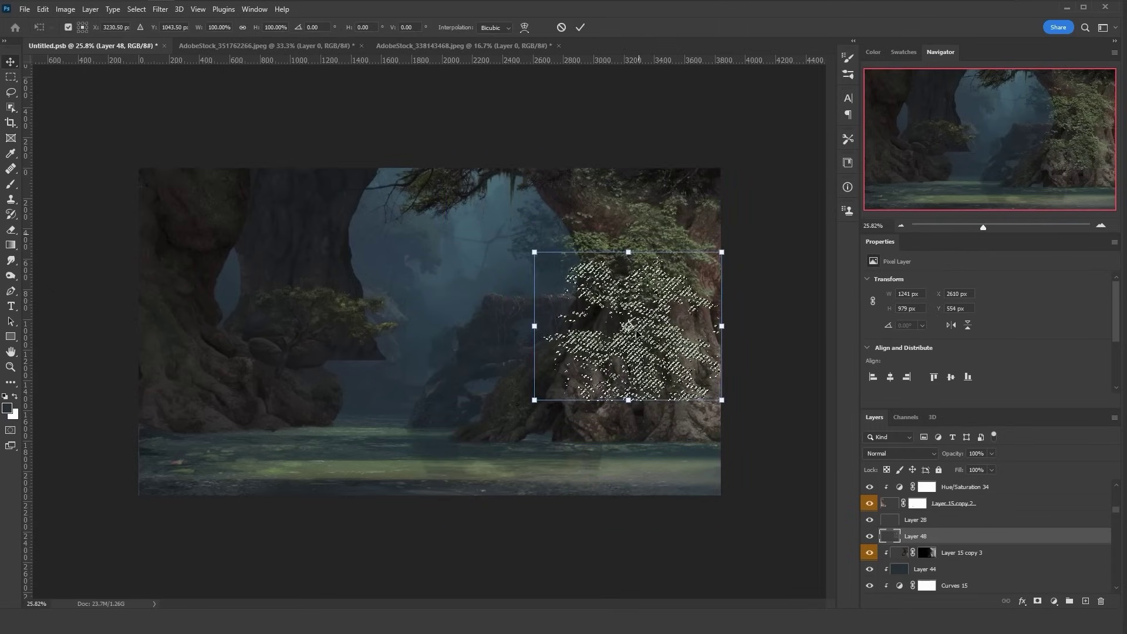
right_click(642, 335)
click(672, 576)
key(Return)
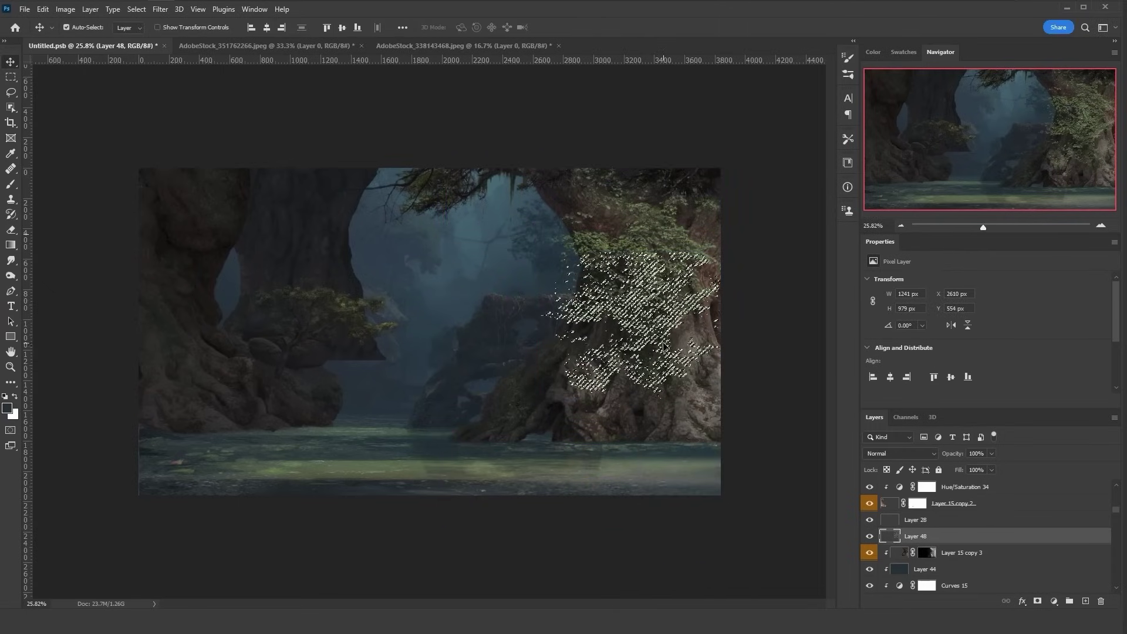
Step: Move the selected ivy down over the right tree's roots and flip it vertically and horizontally
key(ctrl+t)
drag(644, 326, 628, 383)
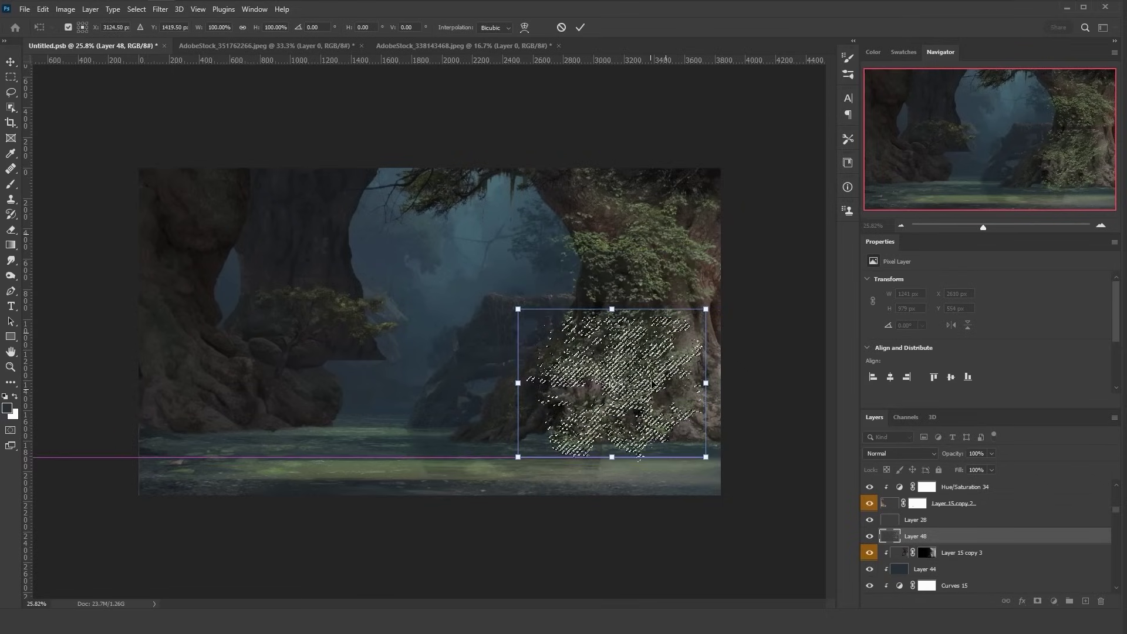
right_click(682, 398)
click(682, 373)
right_click(647, 364)
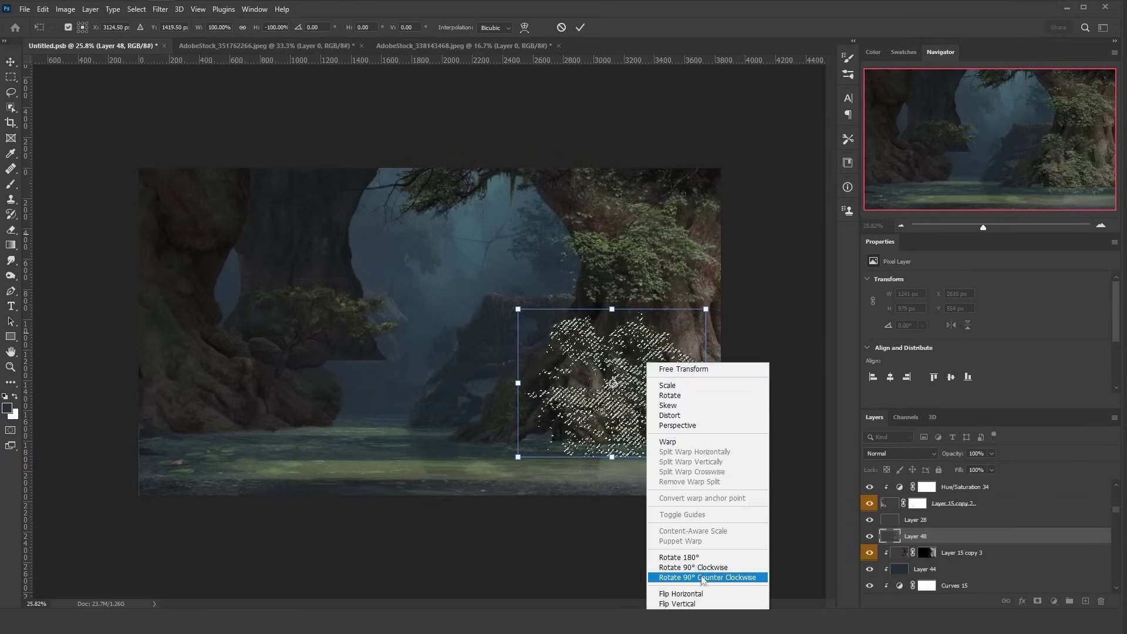
click(705, 596)
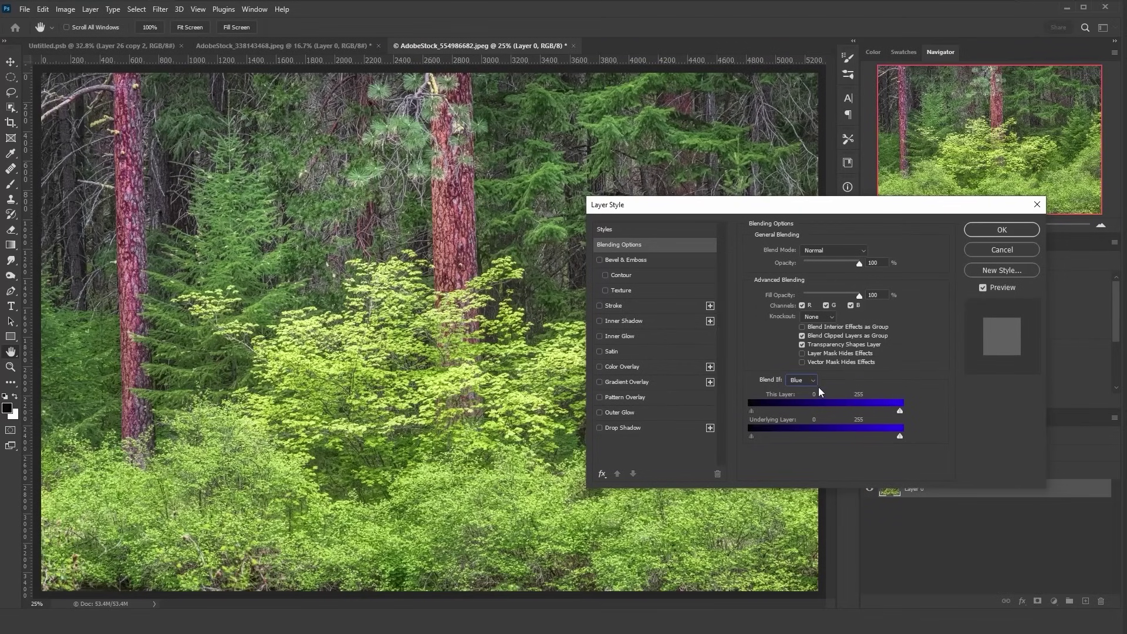
Step: Change the Blend If channel for the forest photo's layer and raise its This Layer dark limit to isolate the bright foliage
click(802, 380)
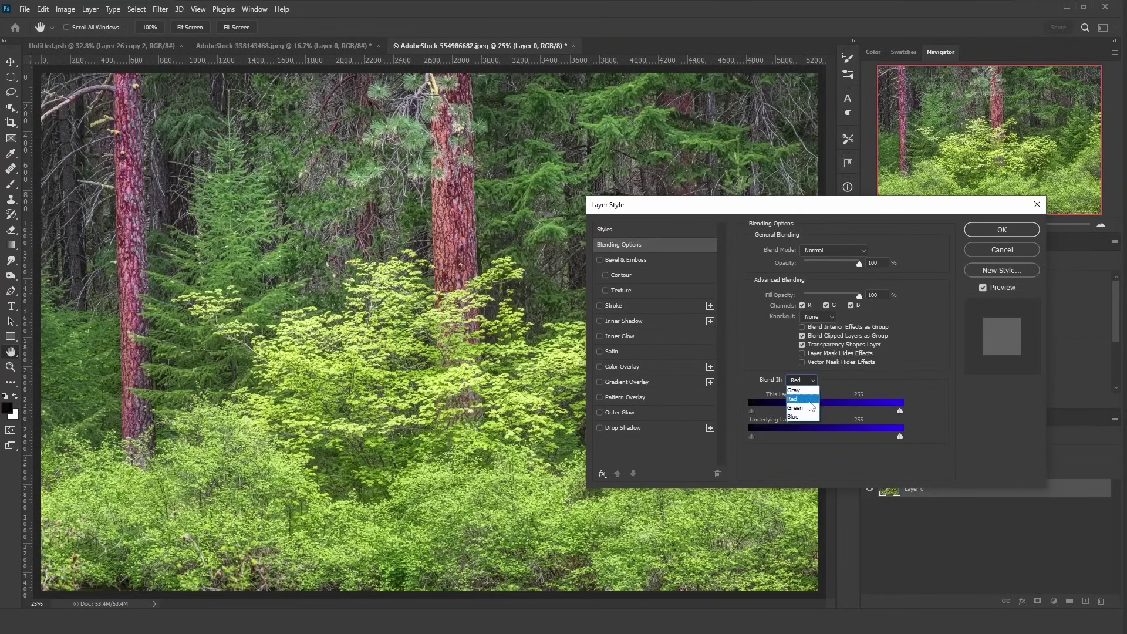
click(799, 404)
drag(773, 411, 838, 411)
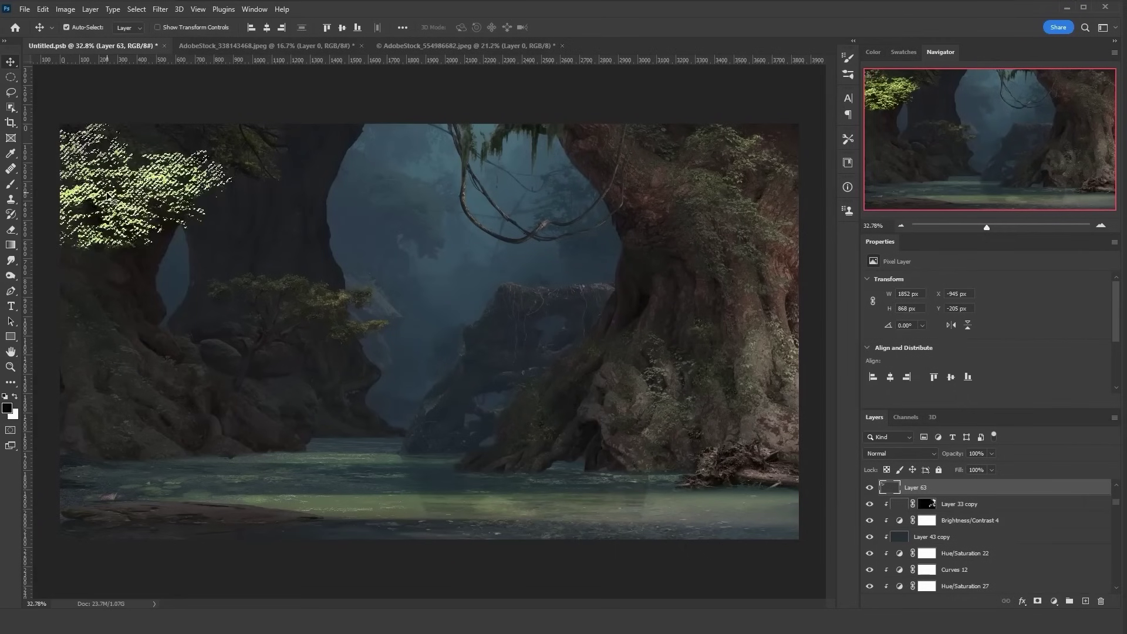
Step: Duplicate the bright leaf cluster on Layer 63 along the upper canopy and down the left tree's trunk
drag(107, 195, 261, 159)
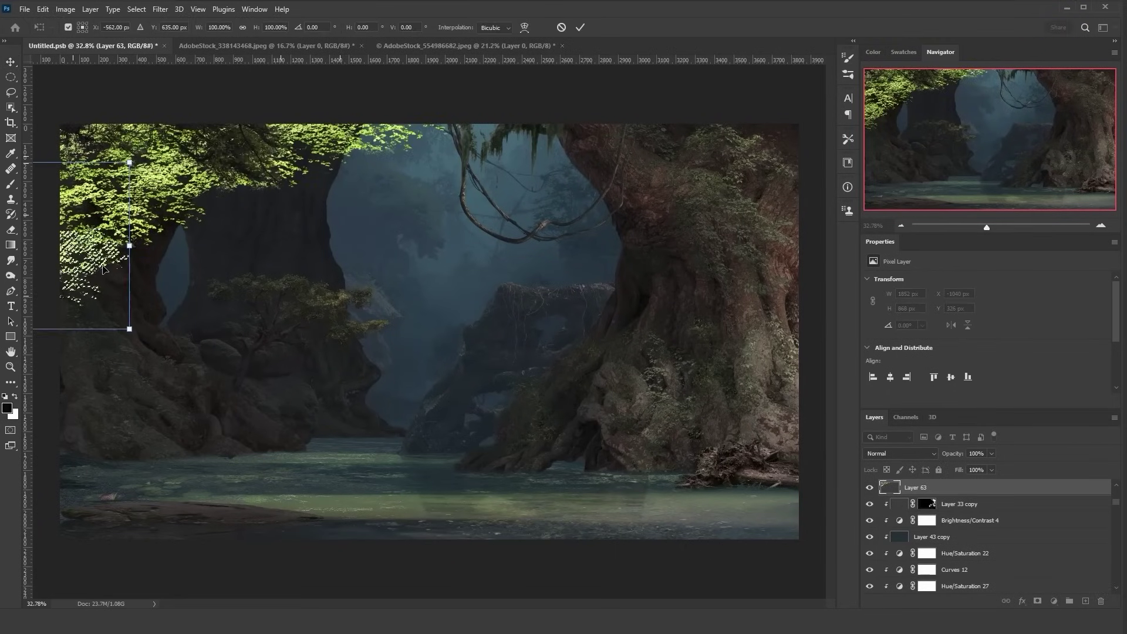
drag(173, 259, 190, 301)
drag(100, 231, 109, 212)
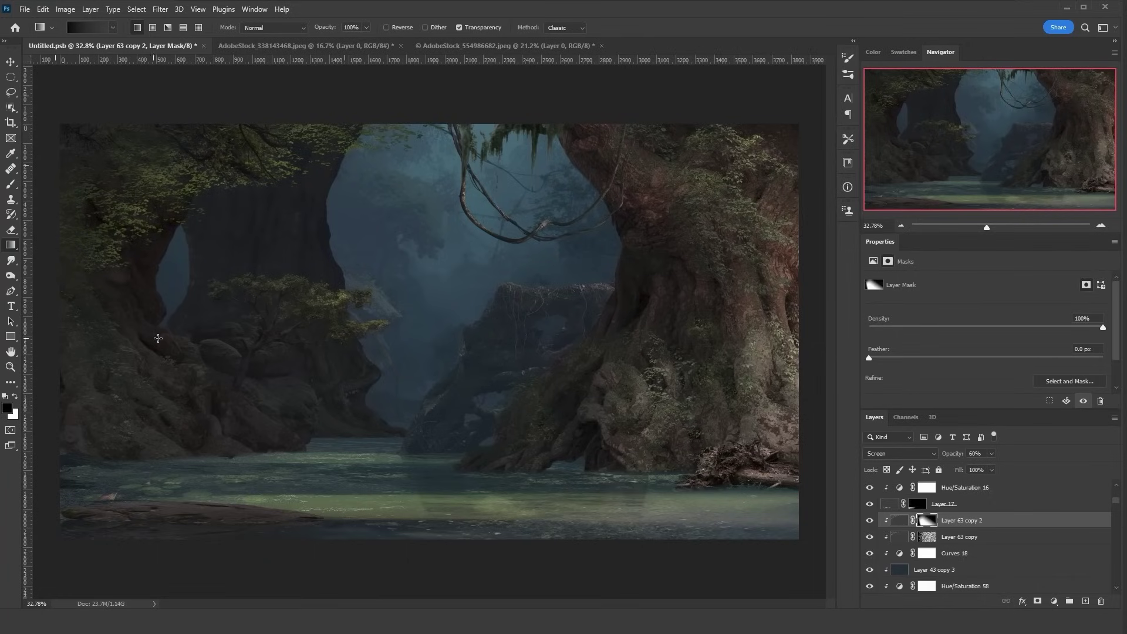
Step: Render Fibers on Layer 72 with Variance 16 and Strength 5, randomizing the pattern several times
click(160, 9)
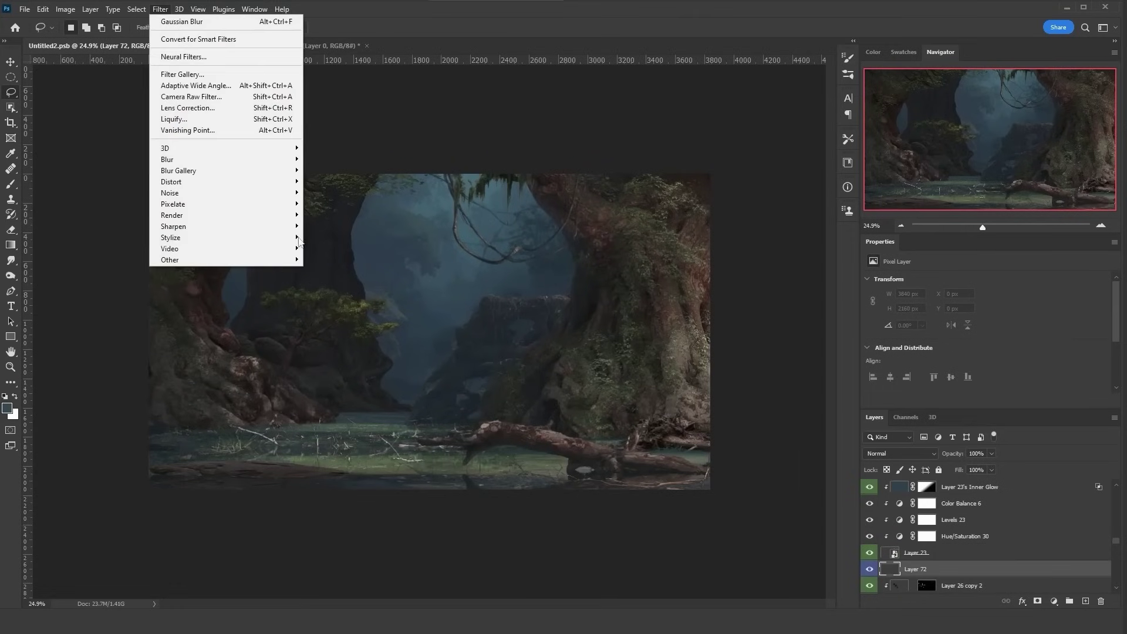
mouse_move(276, 215)
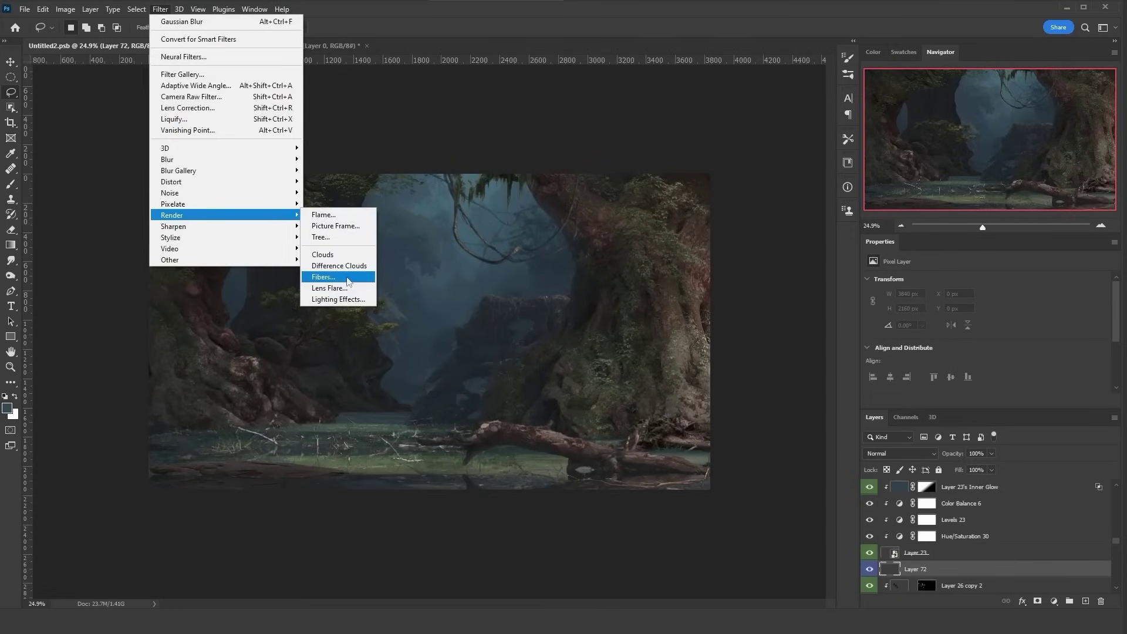
click(324, 278)
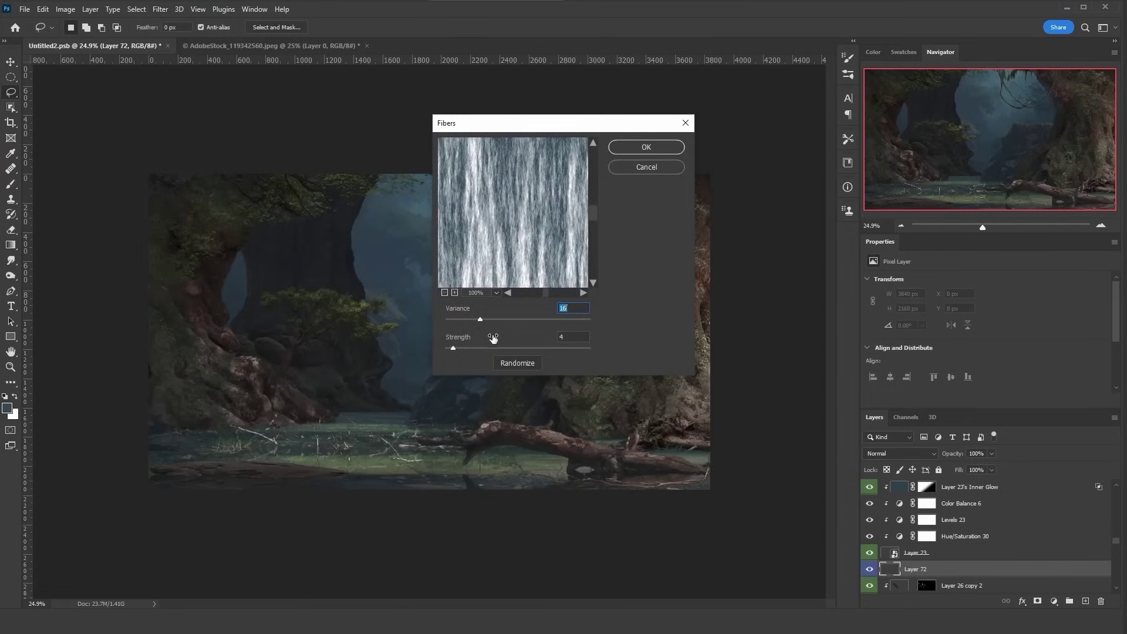
click(505, 366)
click(506, 369)
click(508, 371)
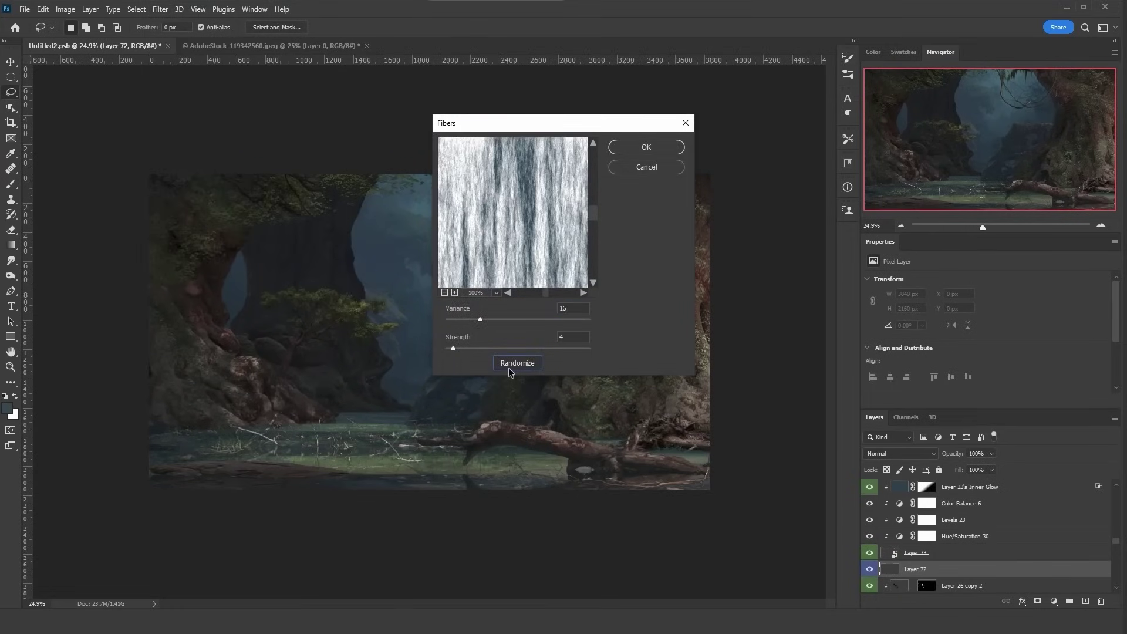
click(510, 367)
click(510, 368)
click(510, 367)
click(445, 292)
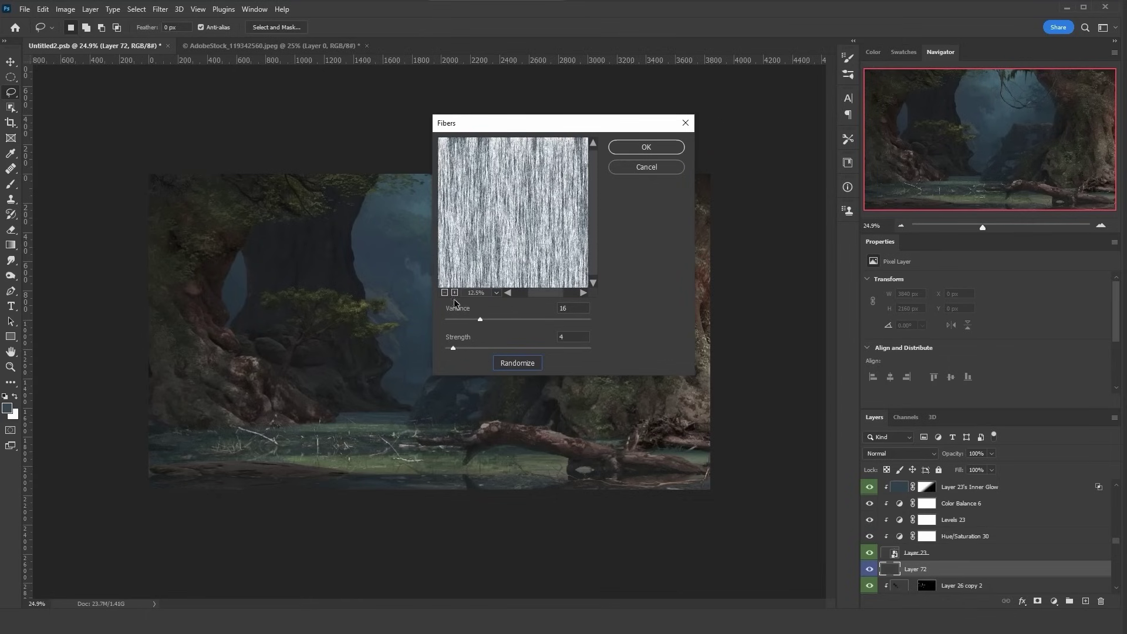
click(519, 364)
click(519, 364)
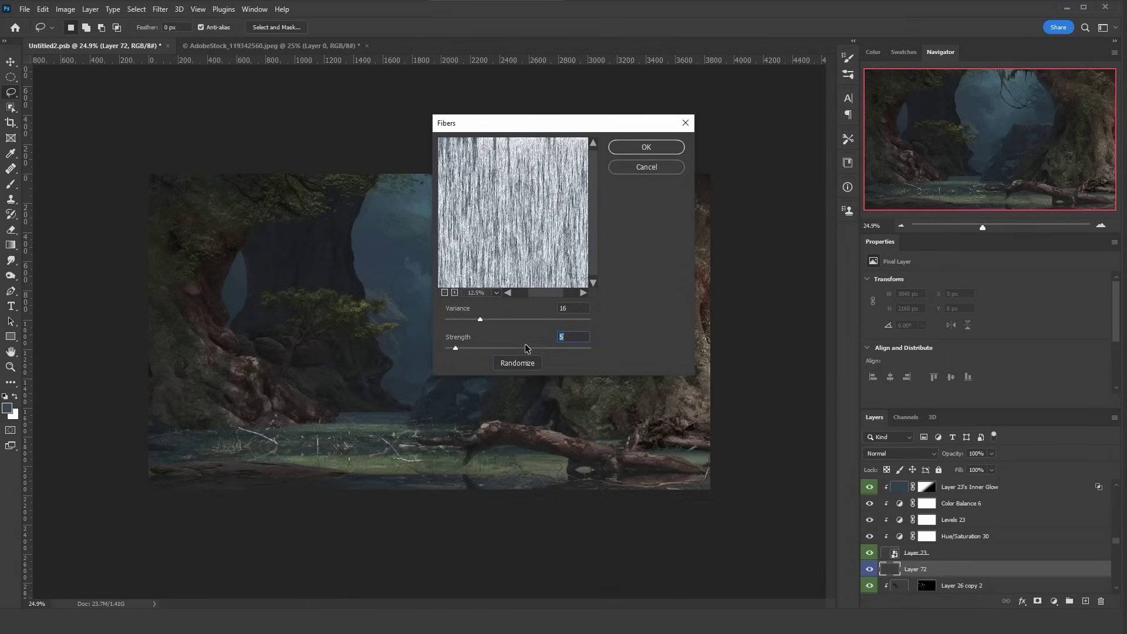
key(Return)
Step: Transform the fibers into horizontal streaks covering the canvas, with width 500% and height 800%
key(ctrl+t)
drag(496, 521, 727, 290)
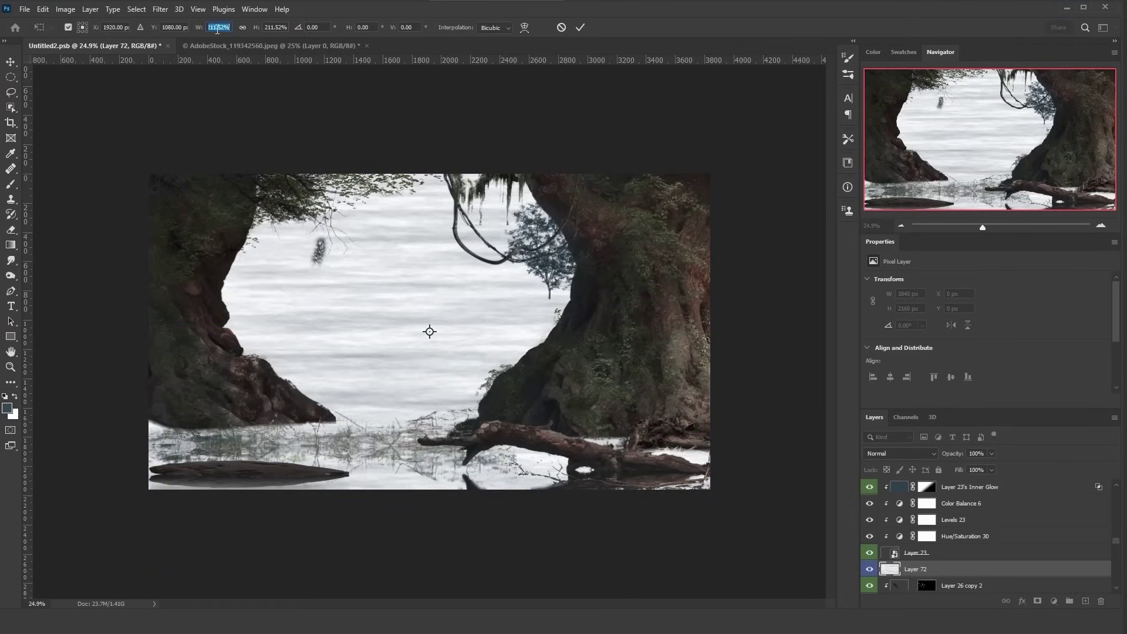
text(500)
key(Tab)
text(300)
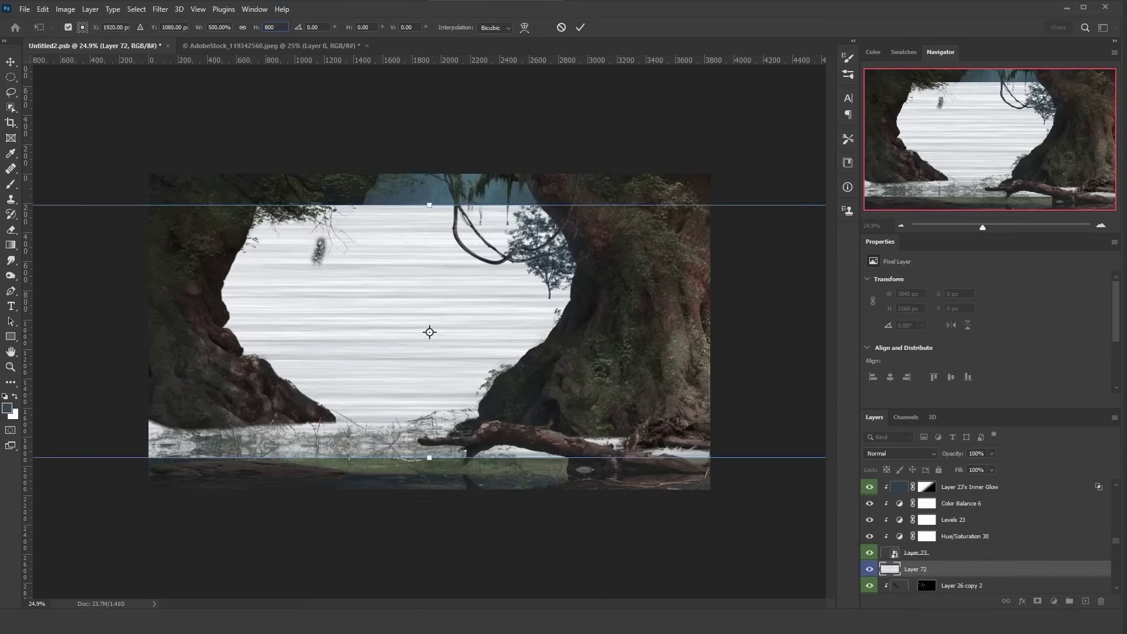
key(Return)
key(Return)
Step: Raise the black input level of the streaks on Layer 72 with Levels to strengthen their contrast
key(ctrl+l)
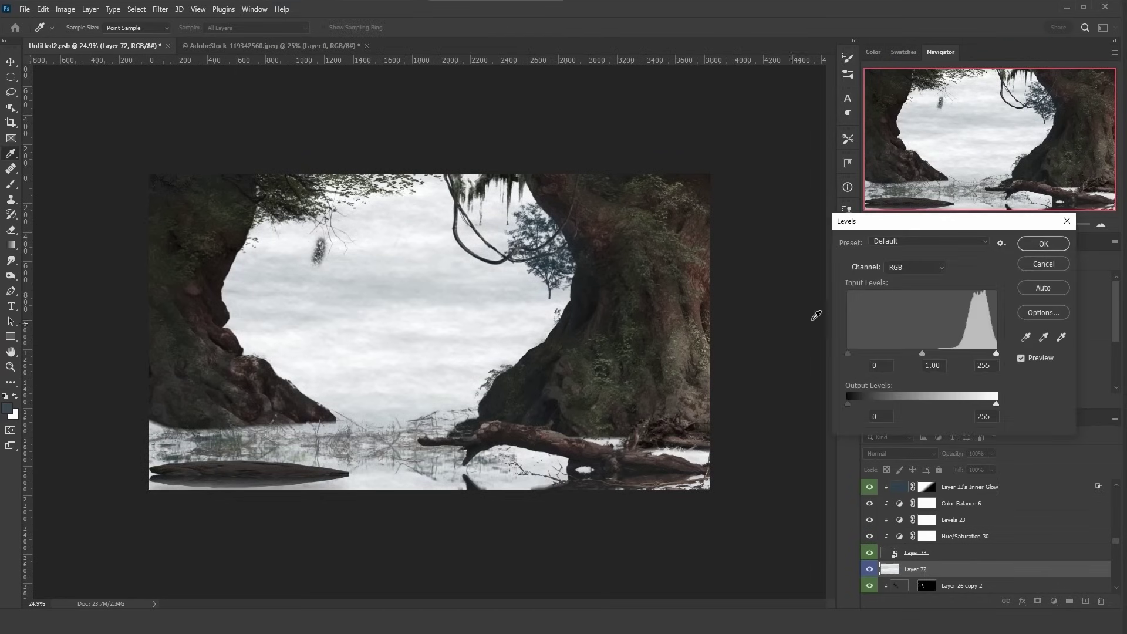
drag(852, 351, 964, 351)
key(Return)
key(l)
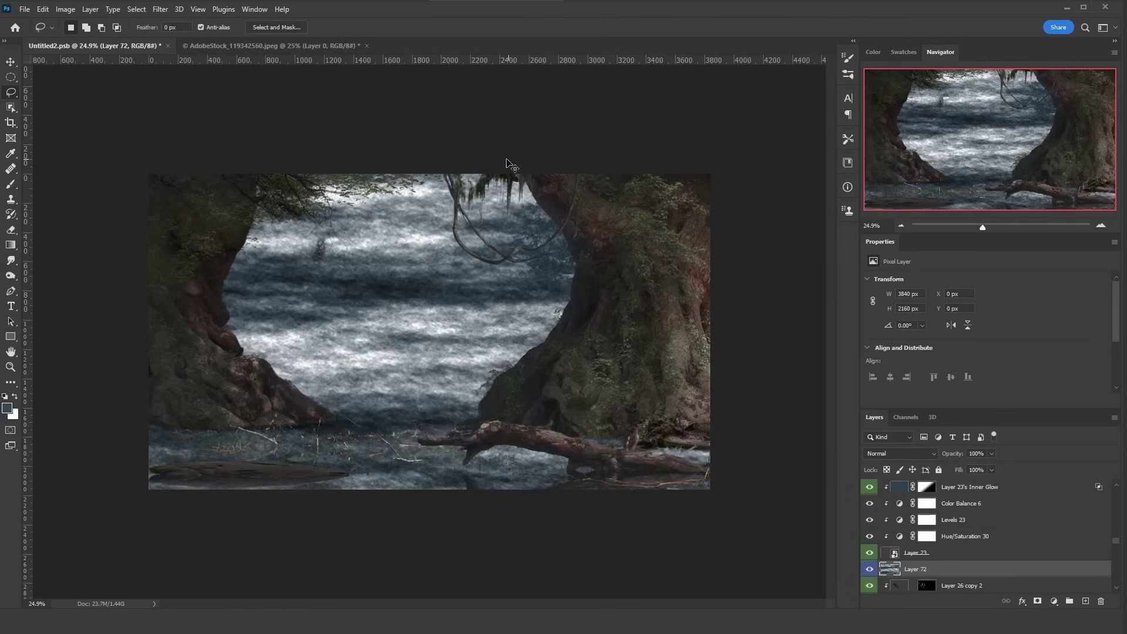
Step: Apply a Gaussian Blur with a radius of 58.2 pixels to the streaks on Layer 72
click(159, 9)
mouse_move(264, 159)
click(335, 203)
drag(725, 358, 742, 358)
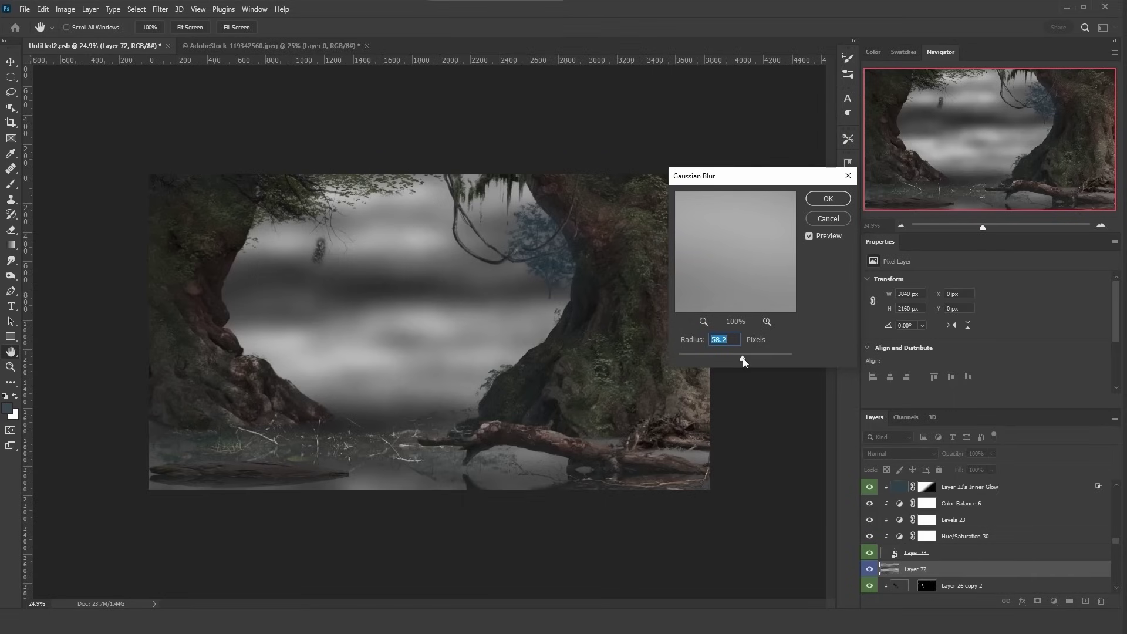
click(826, 199)
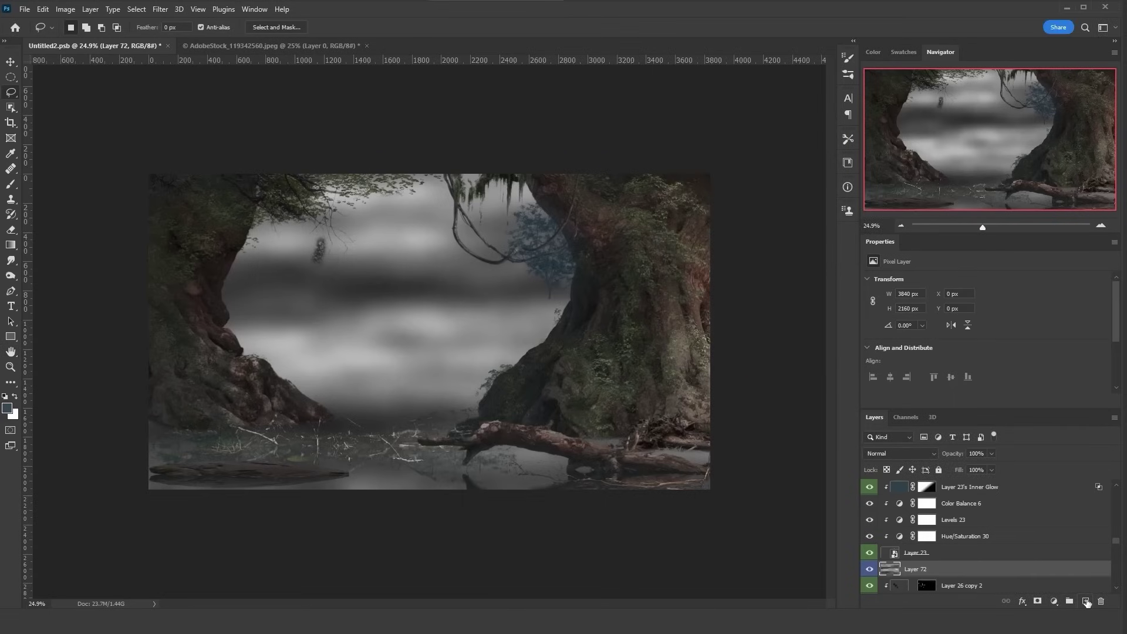
Step: Add a new filled layer above Layer 72 and render Clouds on it
click(1085, 601)
key(shift+F5)
click(552, 379)
click(161, 8)
mouse_move(282, 215)
click(337, 256)
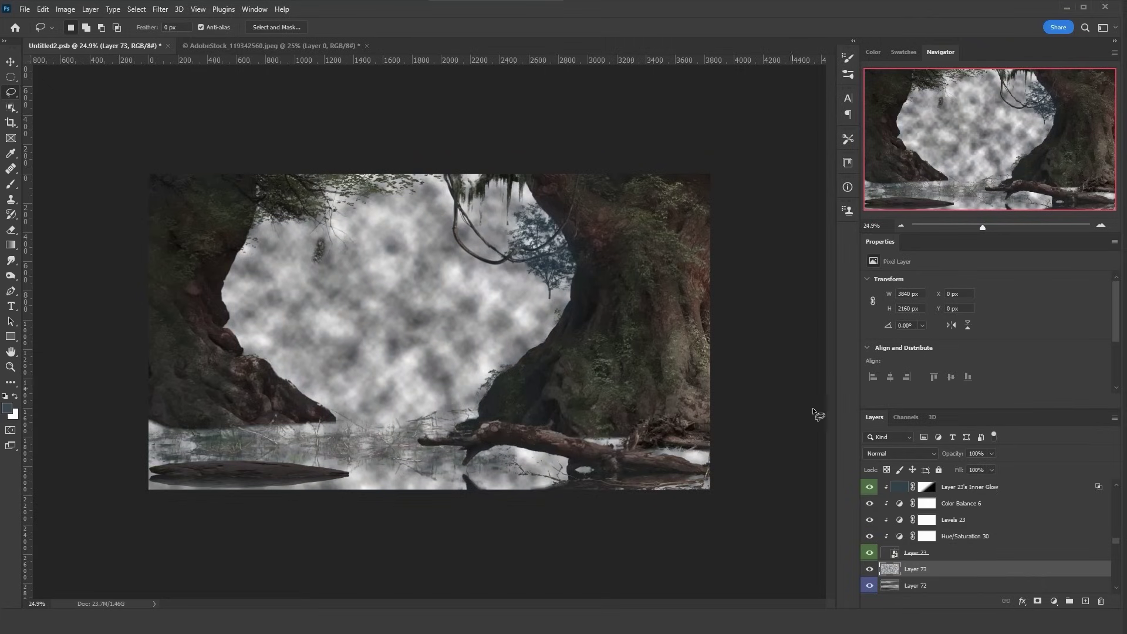
Step: Set the clouds layer's blend mode to Soft Light and its fill to 40%
click(900, 453)
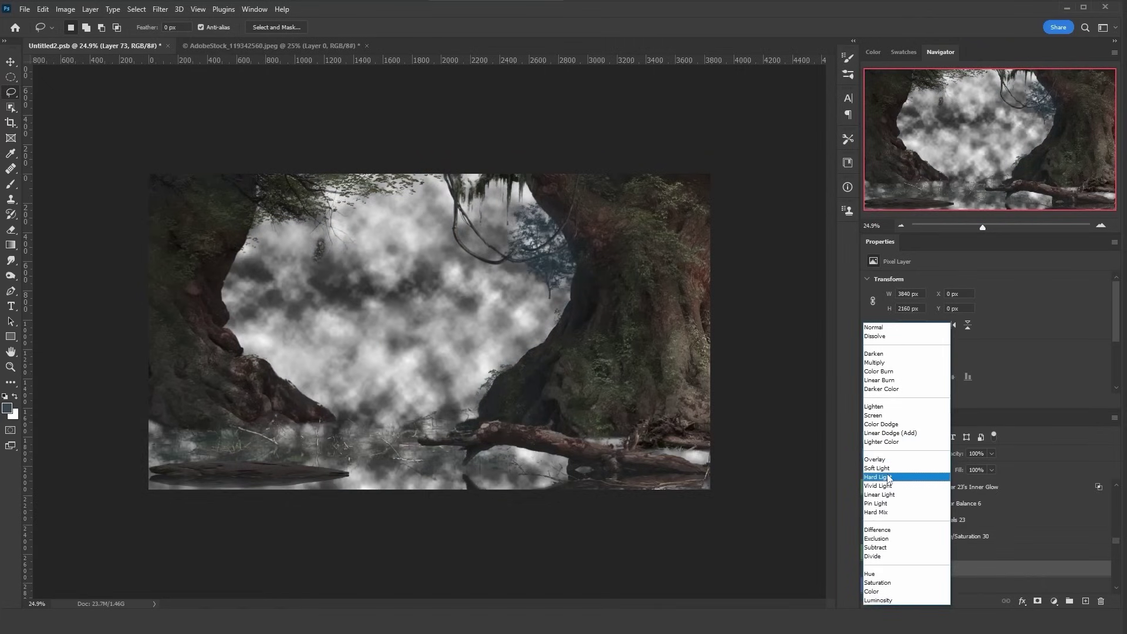
click(877, 468)
text(40)
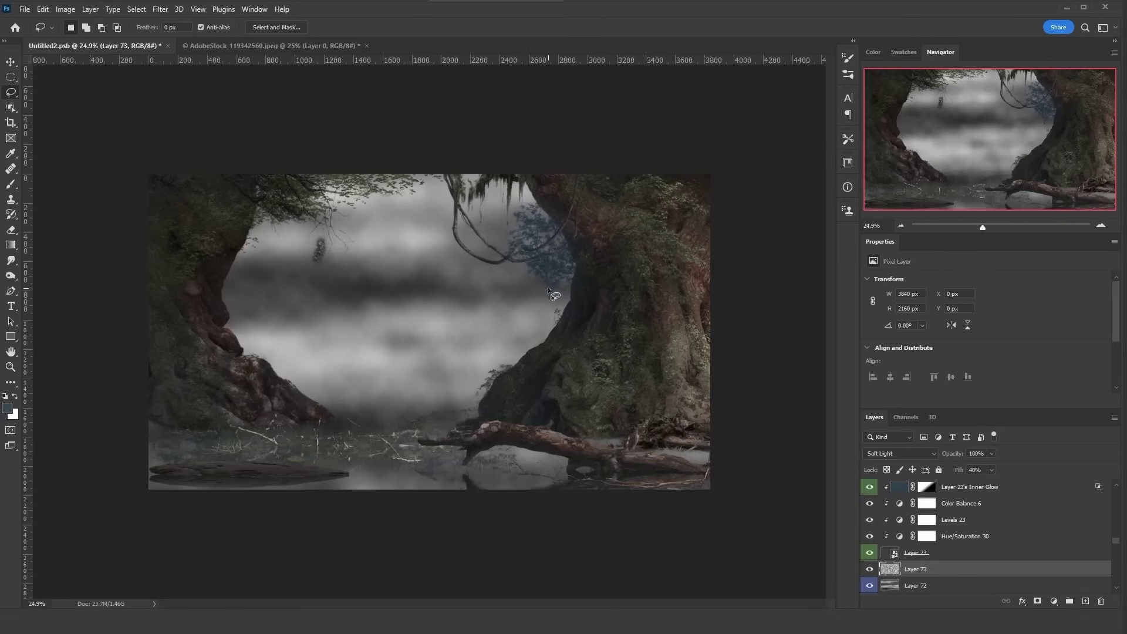
Step: Scale the clouds layer to 400% width and 200% height, merging it with the streaks on Layer 72 into one fog layer
key(ctrl+t)
drag(710, 332, 783, 332)
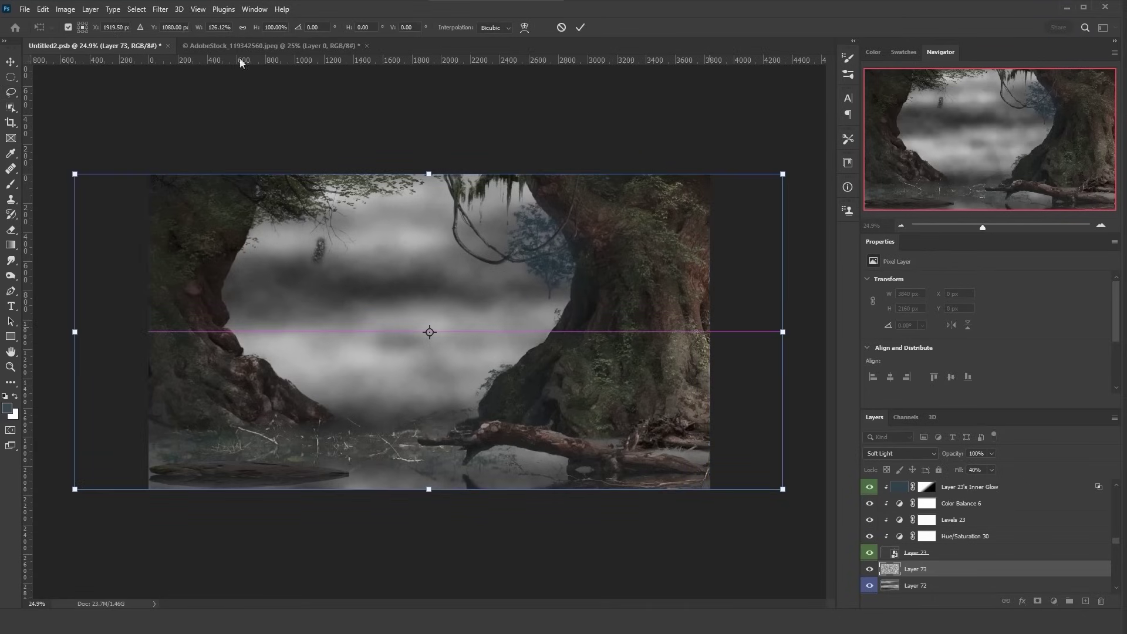
click(218, 28)
text(250)
click(274, 28)
text(200)
click(217, 27)
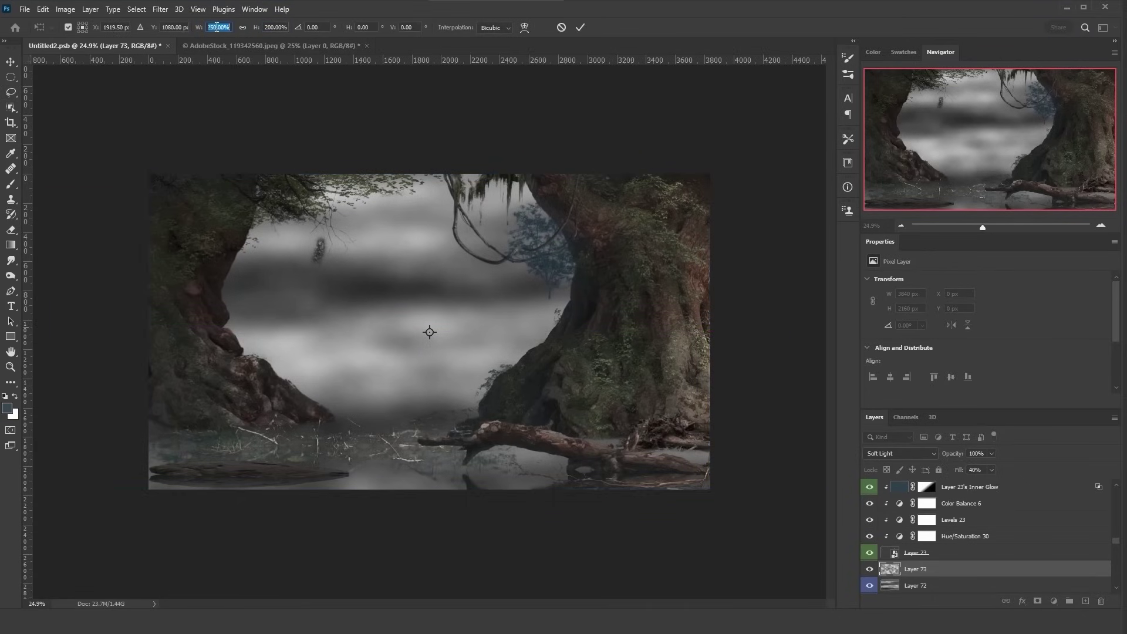
text(400)
key(Return)
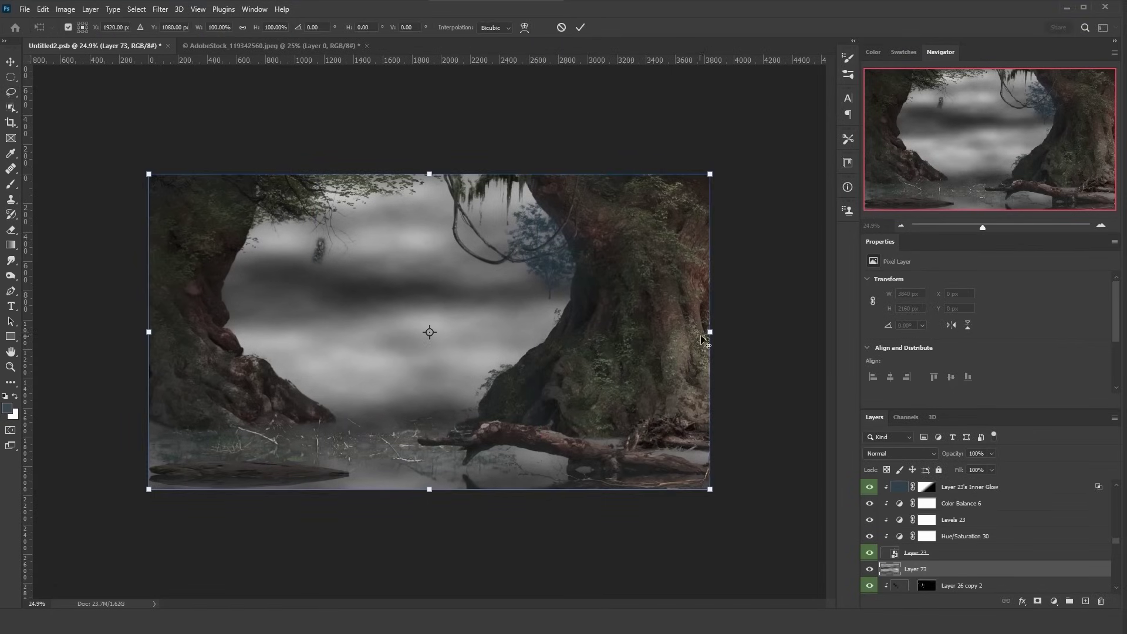
Step: Stretch the merged fog layer horizontally to about 235% of its width
drag(710, 331, 1091, 303)
mouse_move(514, 298)
mouse_down()
mouse_move(702, 296)
mouse_move(504, 294)
mouse_up()
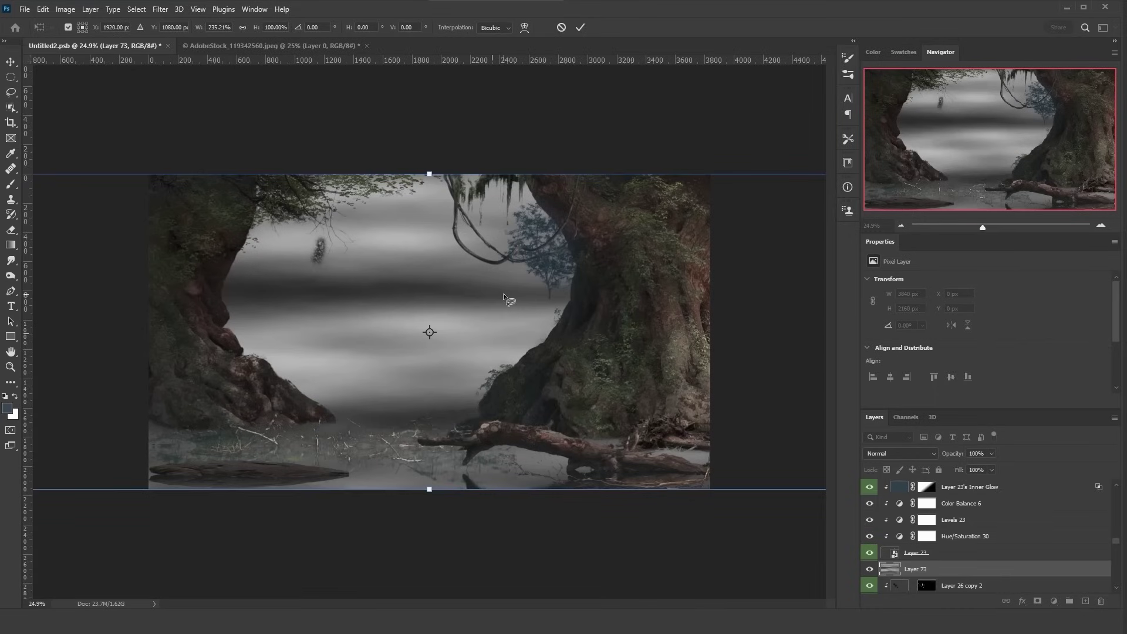
key(Return)
Step: Darken the fog layer with Levels by setting the midtone input to 0.46
key(ctrl+l)
drag(922, 354, 955, 355)
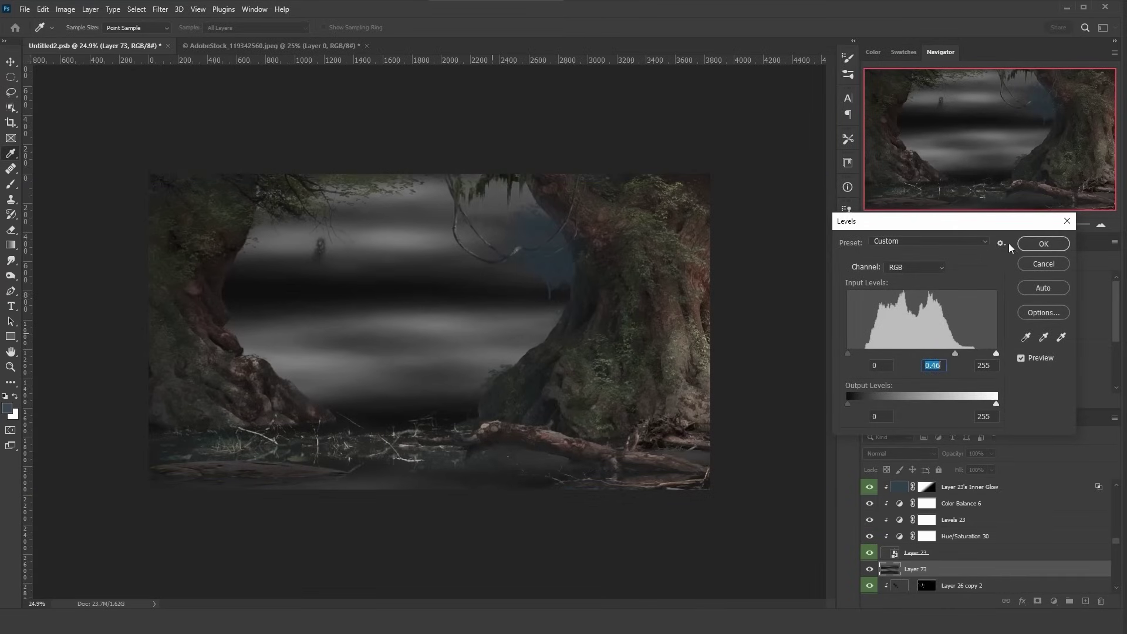
click(1043, 244)
Step: Reshape and reposition the fog streaks vertically on Layer 73, placing their upper edge a little below the top of the canvas
key(ctrl+t)
drag(496, 264, 496, 297)
drag(432, 203, 431, 170)
drag(454, 251, 453, 136)
key(Return)
key(ctrl+t)
right_click(460, 288)
click(515, 533)
drag(496, 266, 492, 424)
key(Return)
Step: Select the whole canvas, crop away the fog pixels outside it, and deselect
key(l)
key(ctrl+a)
click(65, 9)
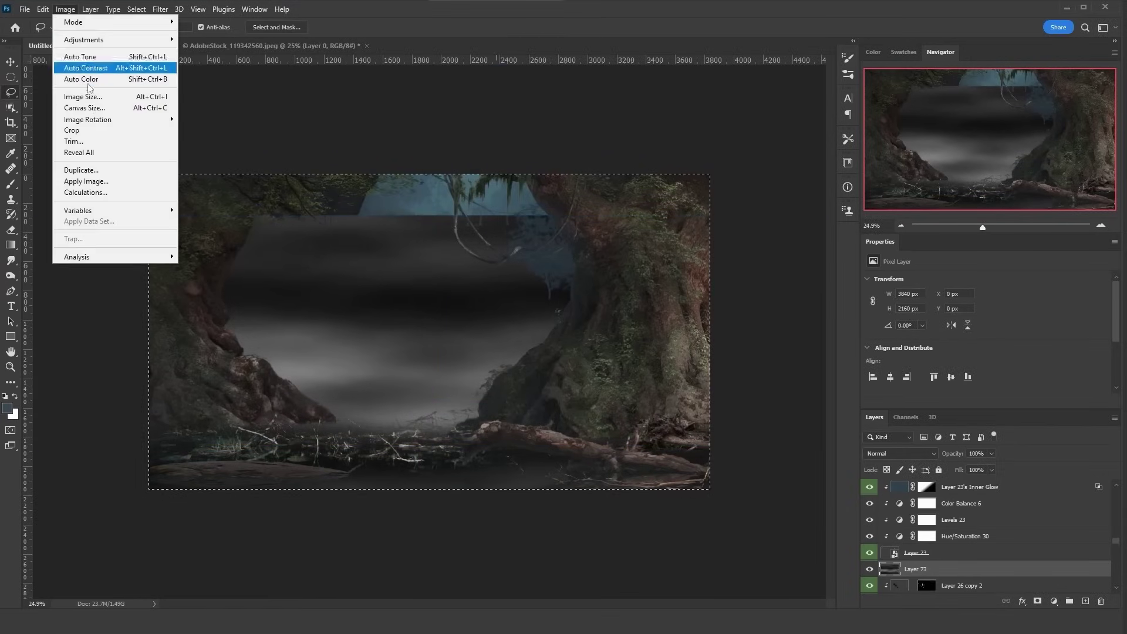
click(88, 131)
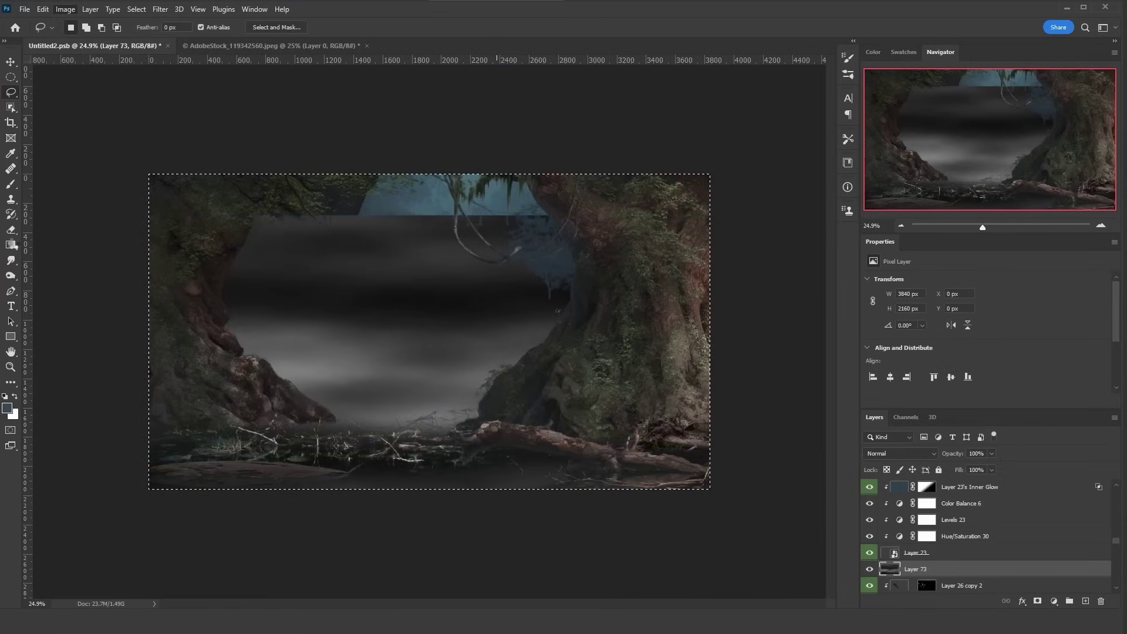
key(ctrl+d)
Step: Fade the fog layer's upper part to black with Normal-mode gradients and add reflected gradients at 25% opacity over its lower part
click(11, 245)
drag(358, 224, 353, 238)
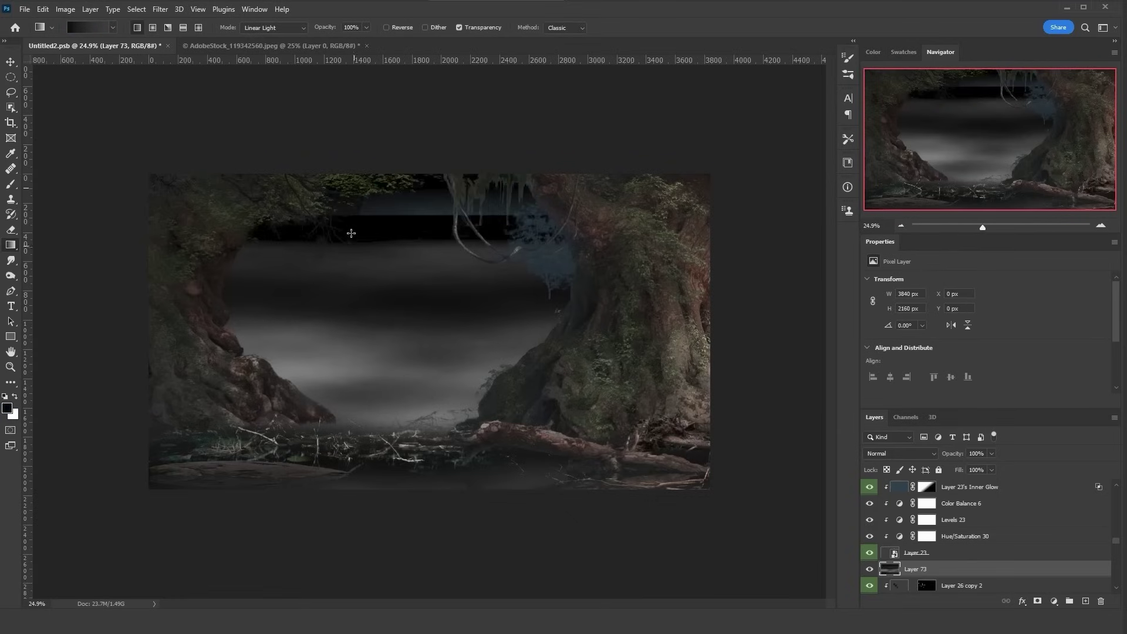
click(258, 28)
click(258, 38)
drag(417, 219, 418, 249)
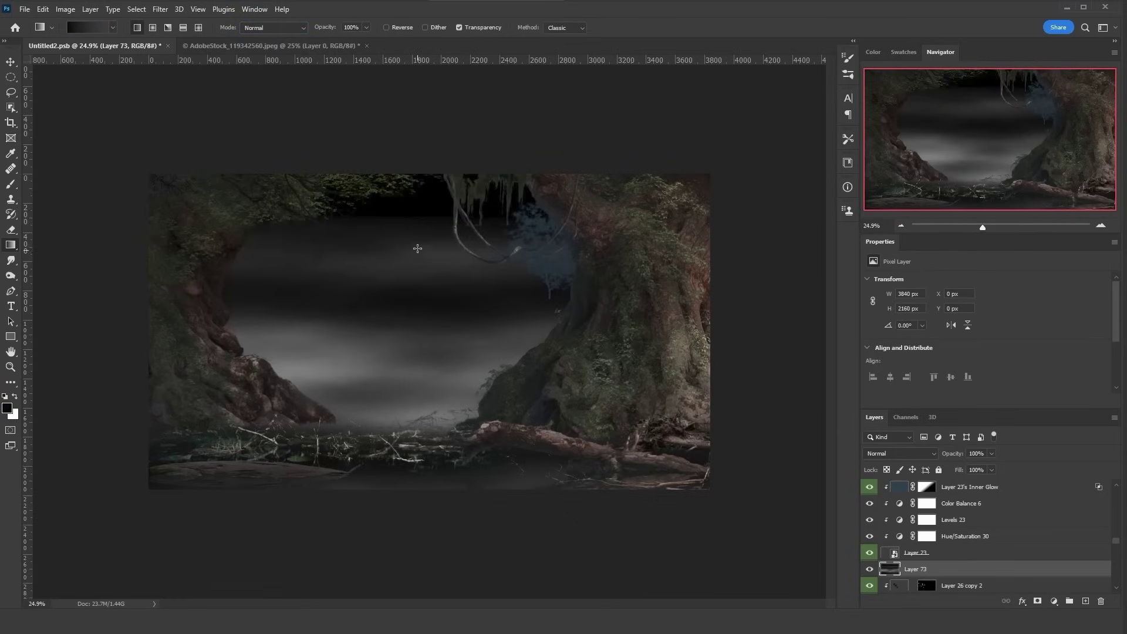
drag(418, 167, 414, 215)
drag(422, 338, 427, 392)
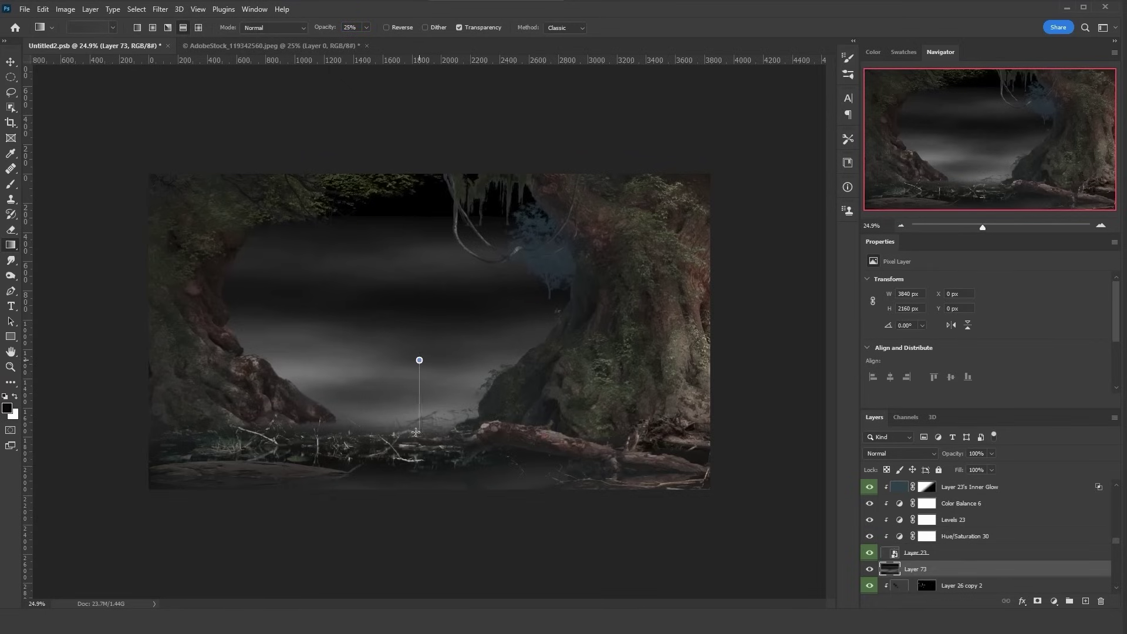
drag(416, 433, 416, 433)
Step: Crop the document to the full canvas selection again and clear the selection
key(ctrl+a)
click(73, 9)
click(90, 131)
click(10, 92)
key(ctrl+d)
Step: Blend out the fog layer's dark tones with Blend If, splitting the This Layer black point to about 15 / 93
double_click(957, 569)
drag(753, 409, 814, 411)
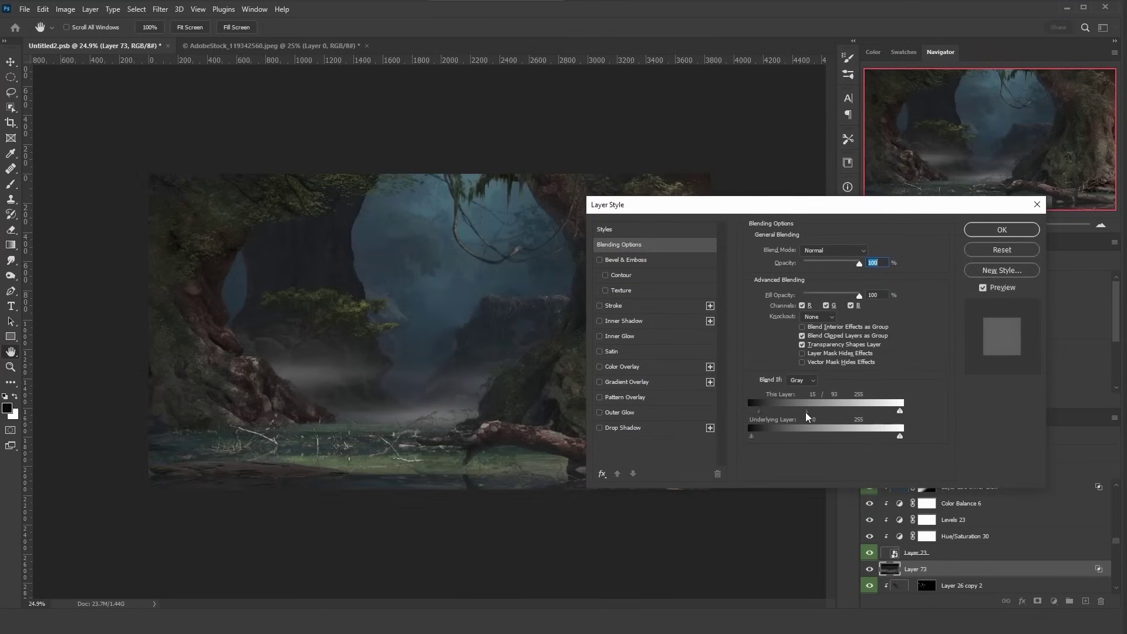
key(Return)
Step: Bake the blending into Layer 73 by converting it to a smart object and rasterizing it
right_click(934, 569)
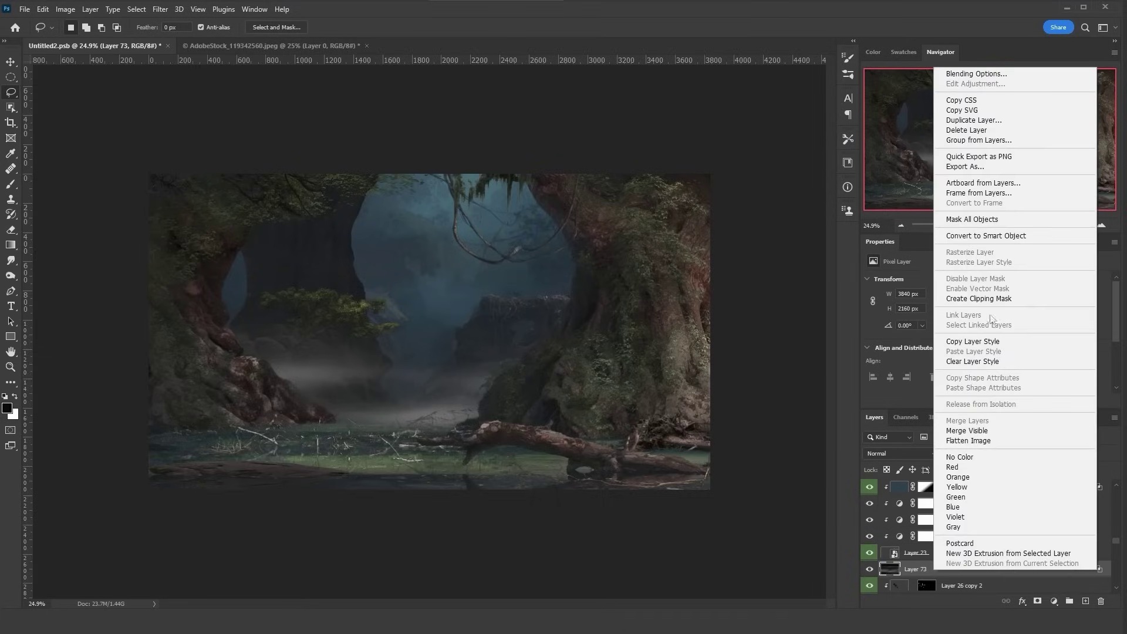
click(977, 238)
right_click(947, 569)
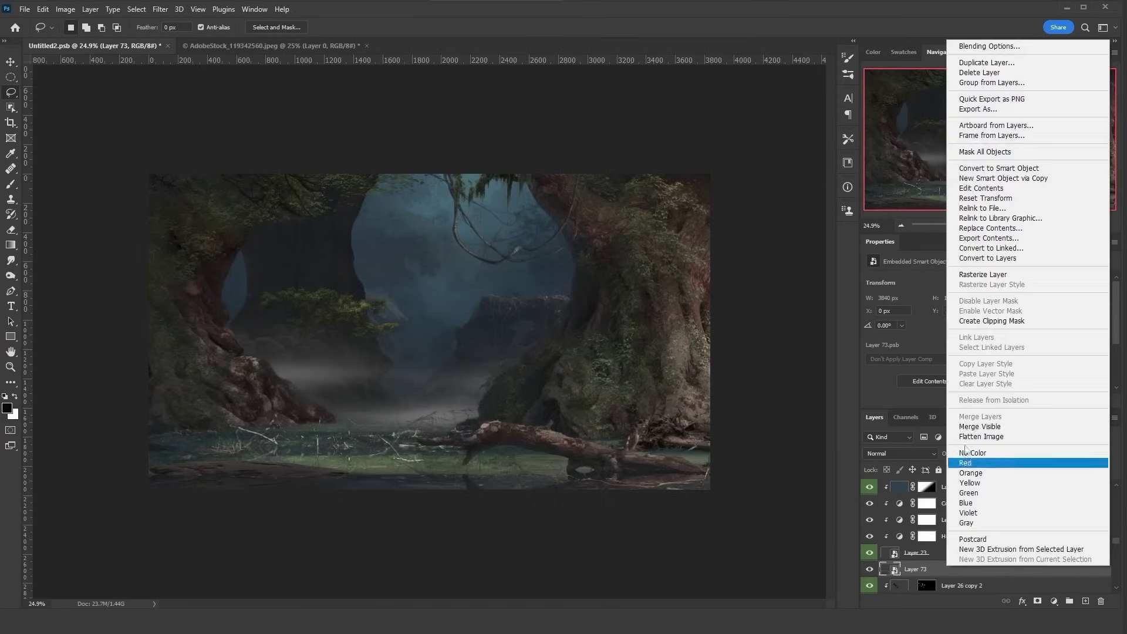
click(982, 275)
Step: Keep the fog layer's blend mode at Normal and raise its lightness with Hue/Saturation
click(903, 452)
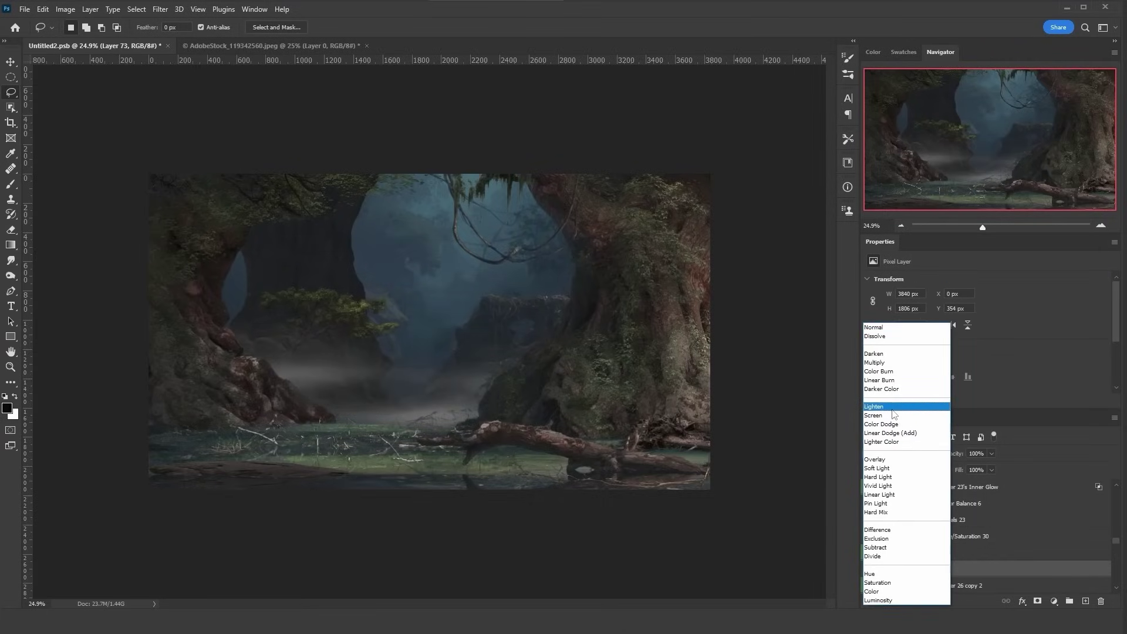
click(895, 327)
key(ctrl+u)
mouse_move(876, 350)
mouse_down()
mouse_move(953, 347)
mouse_move(890, 351)
mouse_up()
click(1008, 233)
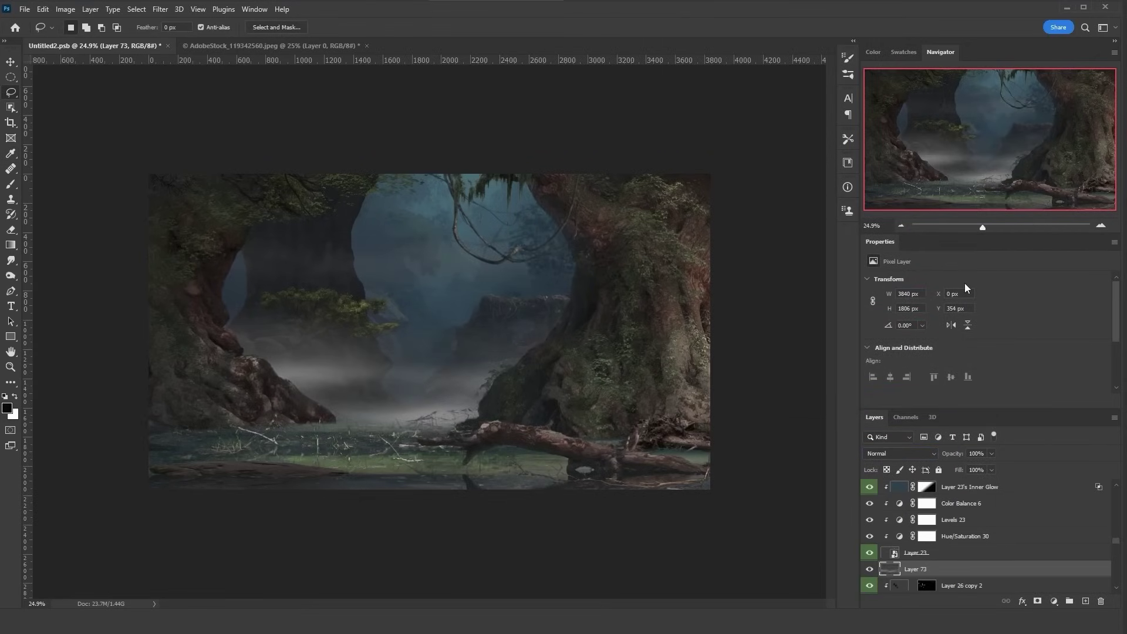
Step: Tint the fog toward cyan with Color Balance and lower its lightness by 40 with Hue/Saturation
key(ctrl+b)
click(796, 330)
click(948, 302)
key(ctrl+u)
drag(866, 349, 854, 352)
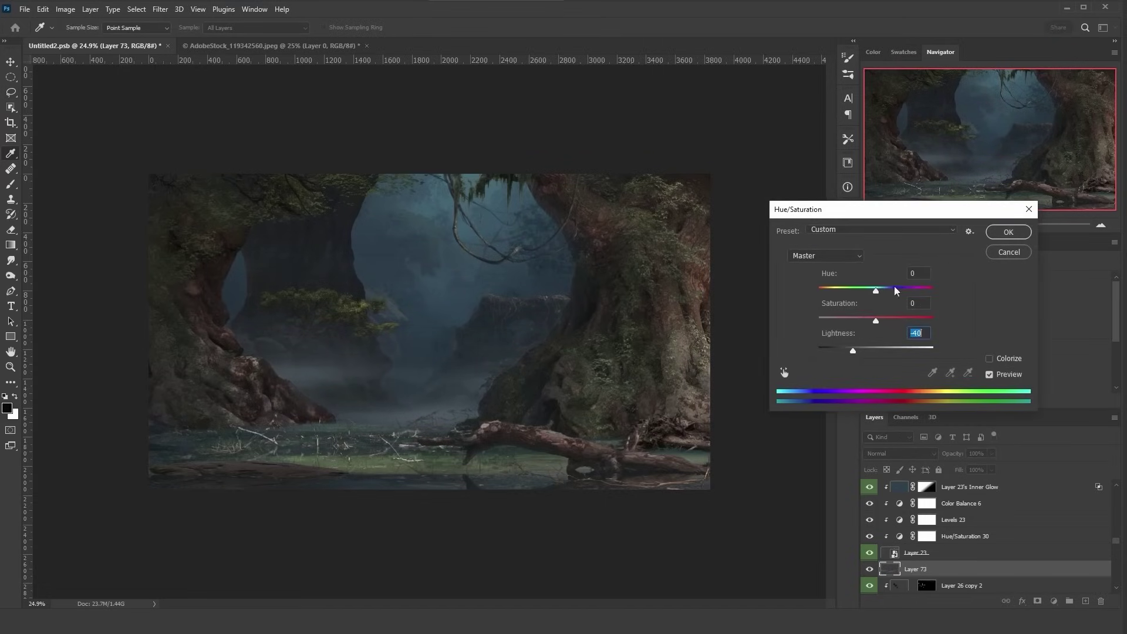
click(1009, 232)
Step: Add a new layer clipped to Layer 73 and fill it with black using the Paint Bucket
click(1085, 602)
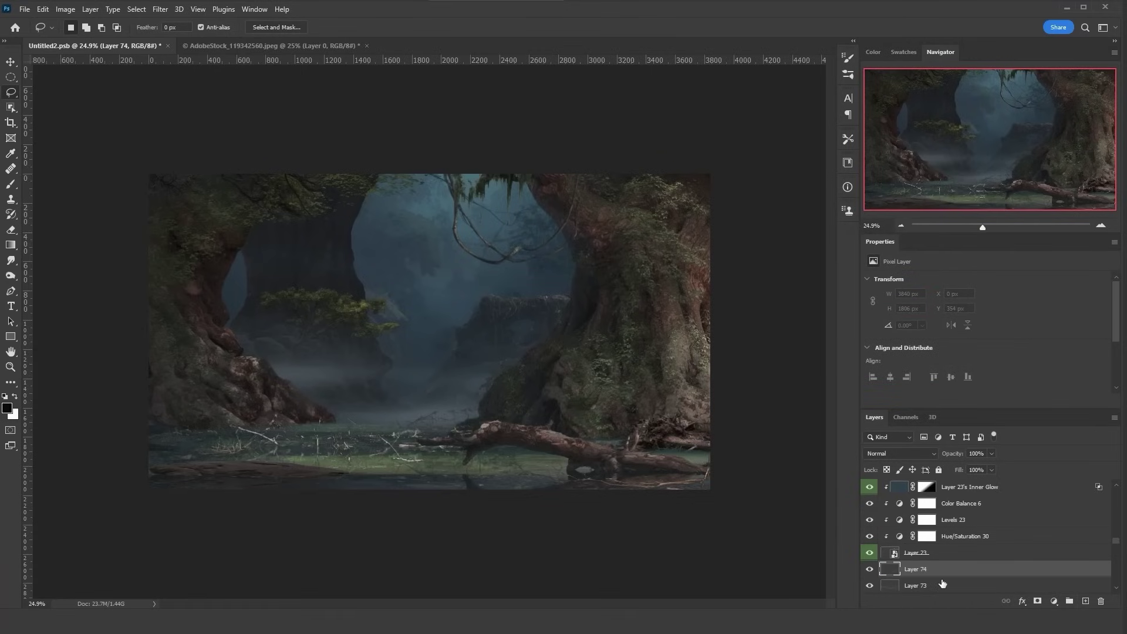
alt+click(959, 574)
right_click(11, 245)
click(94, 257)
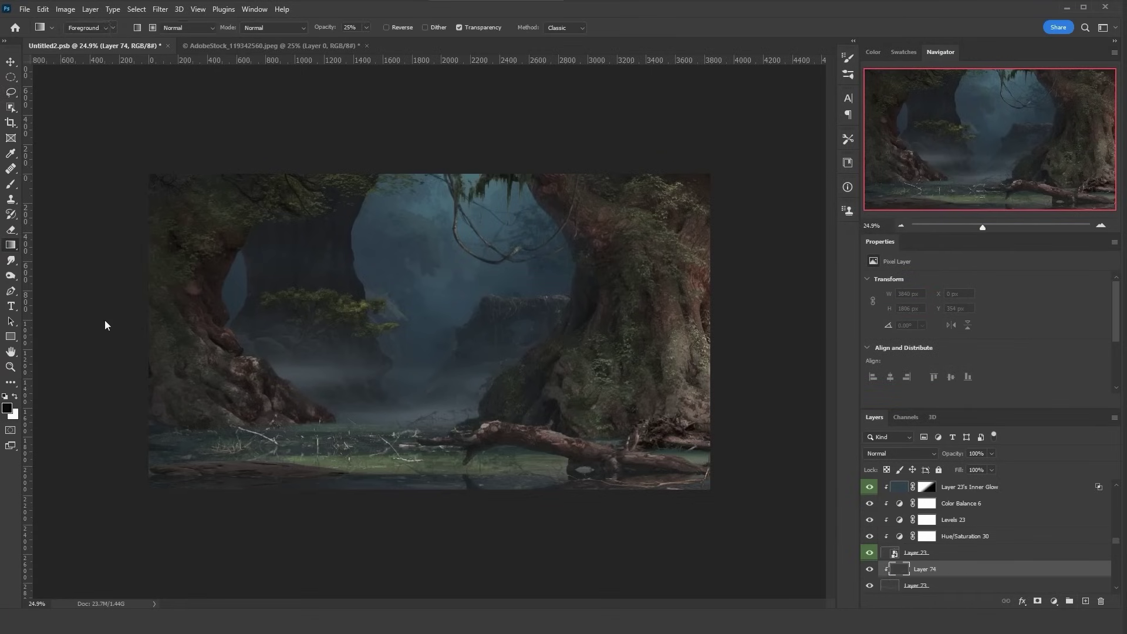
click(176, 311)
Step: Add 400% uniform monochromatic noise to the clipped layer and soften it with the Blur filter
click(160, 9)
mouse_move(273, 194)
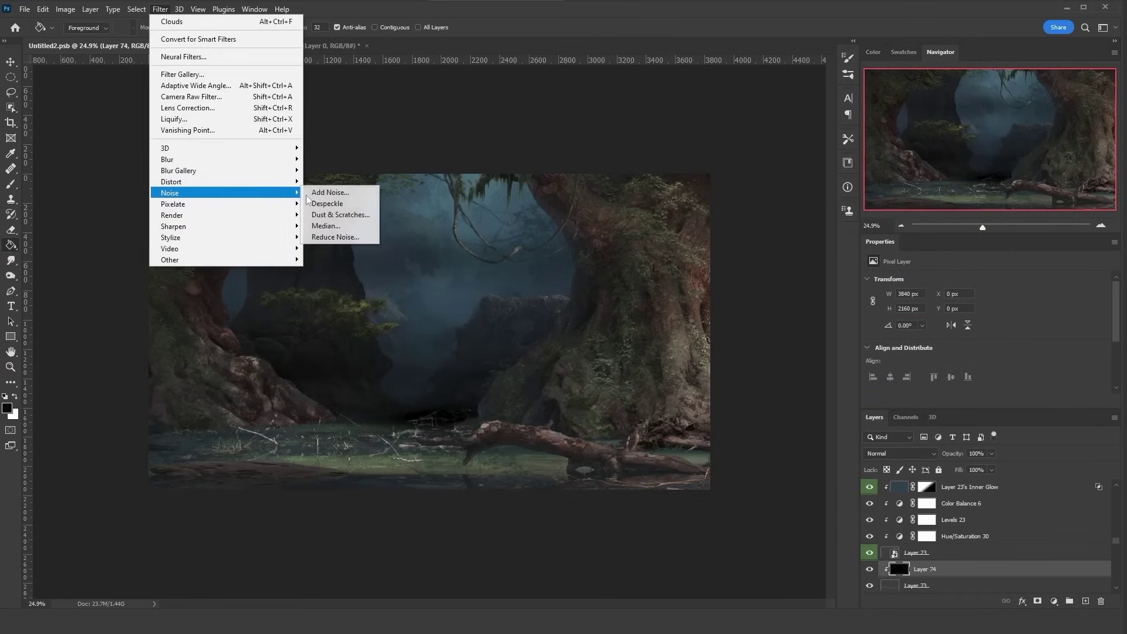
click(328, 193)
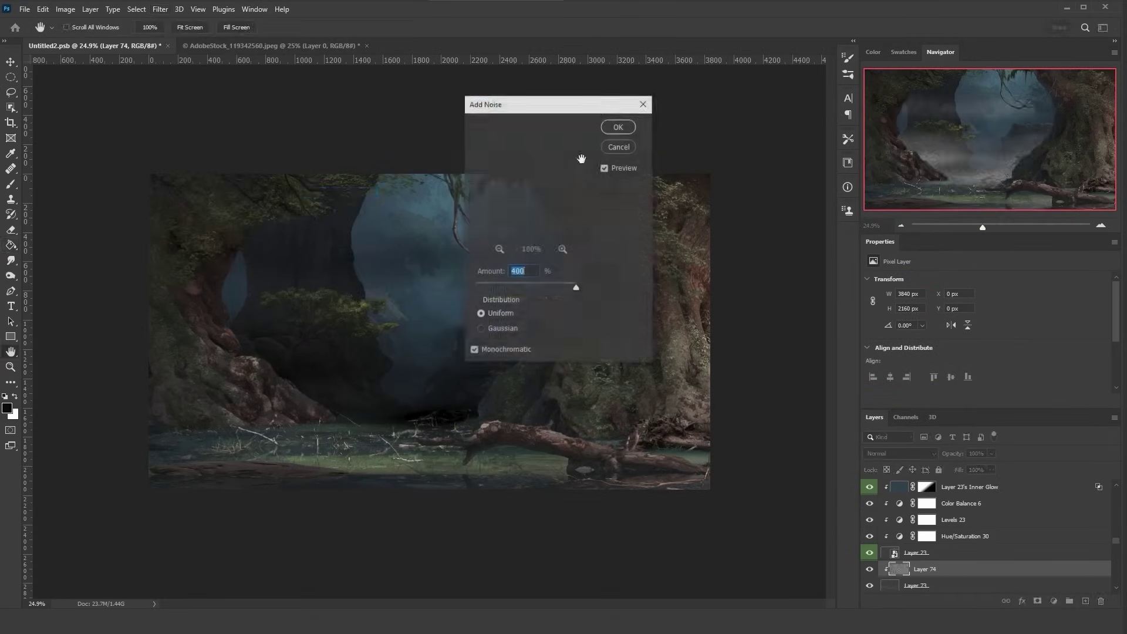
click(617, 123)
click(160, 9)
mouse_move(255, 160)
click(328, 170)
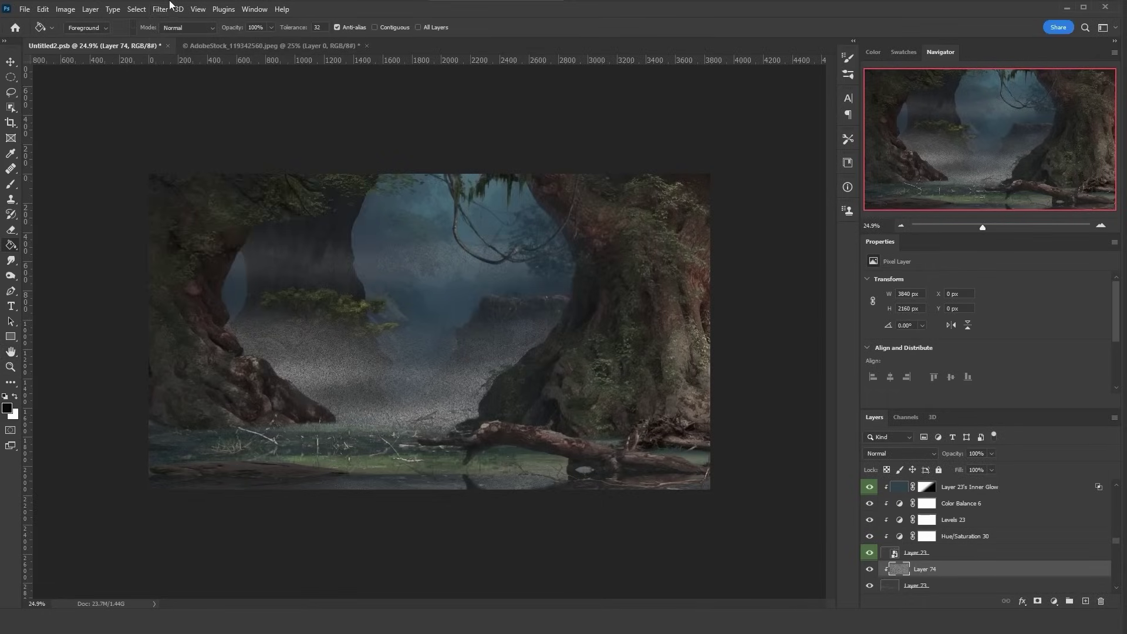
Step: Set the noise layer to Screen at 7% opacity and merge it into the fog layer
click(862, 452)
click(882, 415)
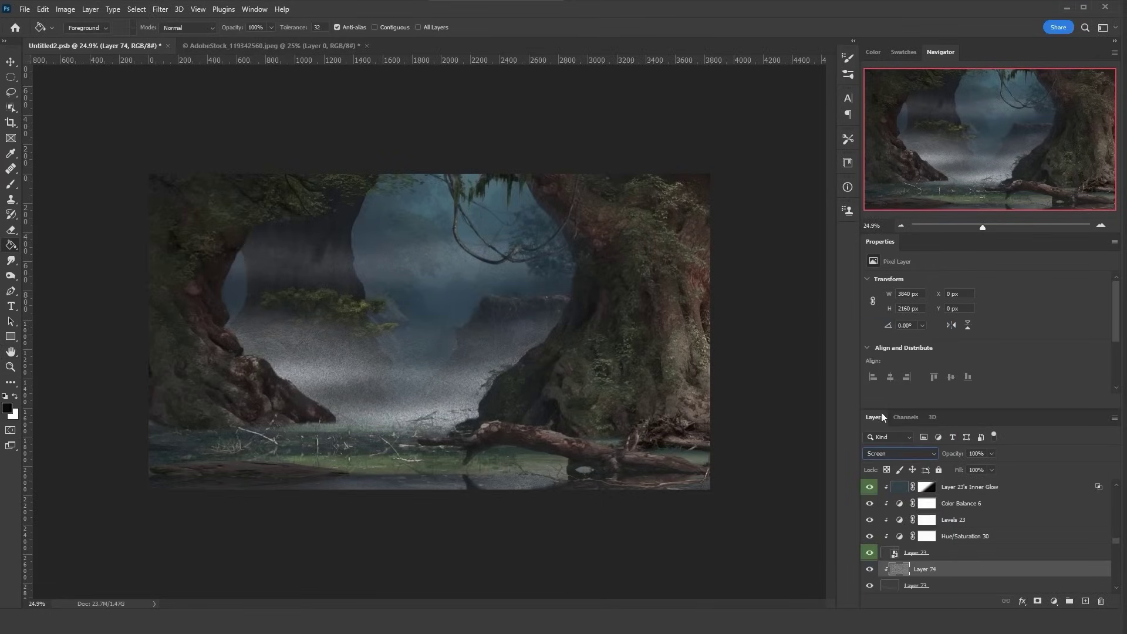
click(975, 454)
text(5)
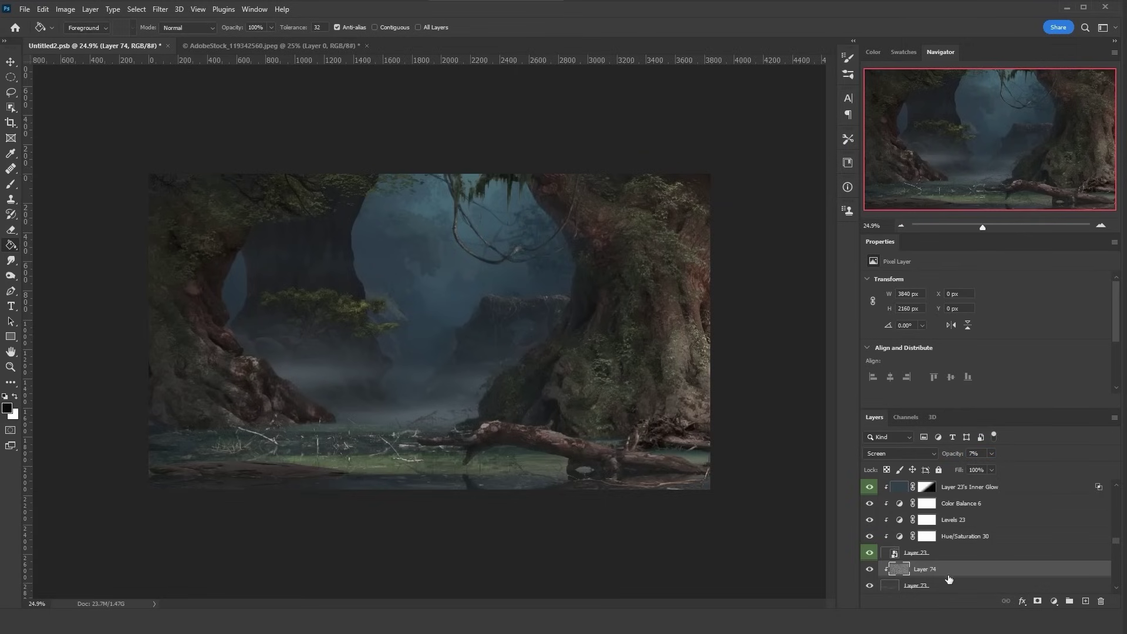
key(ctrl+e)
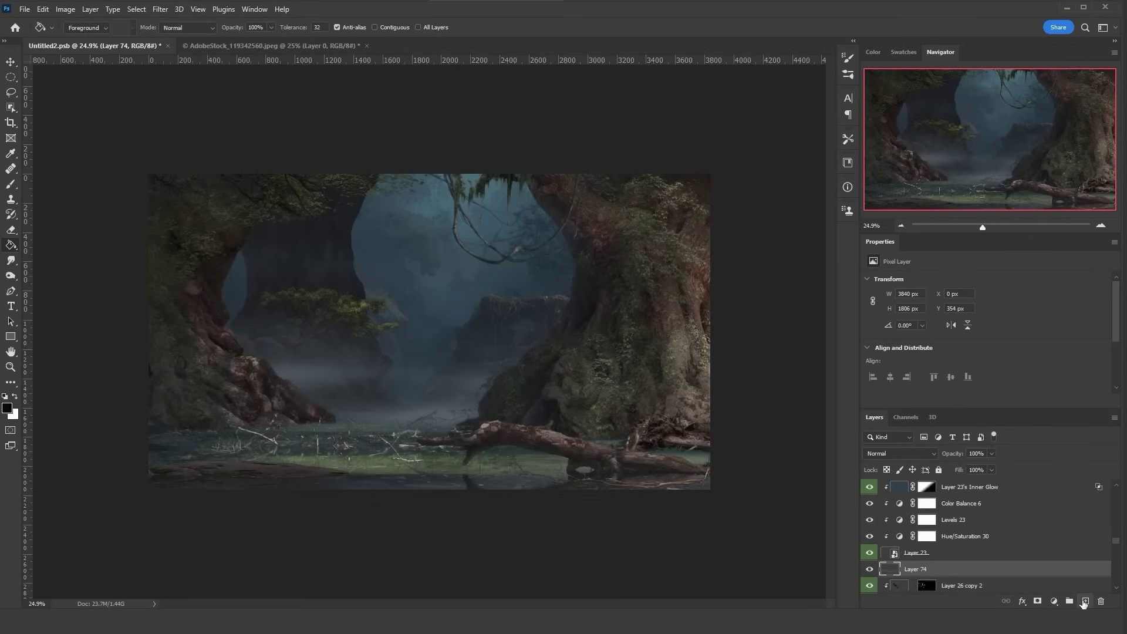
Step: Add a layer mask to the fog layer, fill the mask with black and render Clouds on it
click(1038, 601)
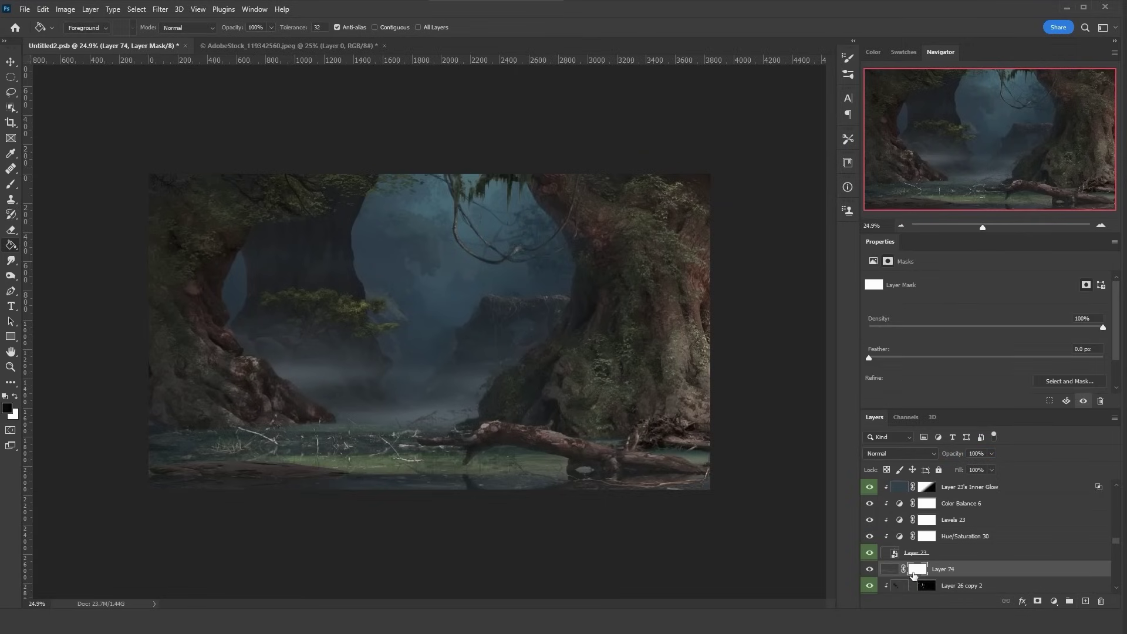
key(shift+BackSpace)
click(551, 375)
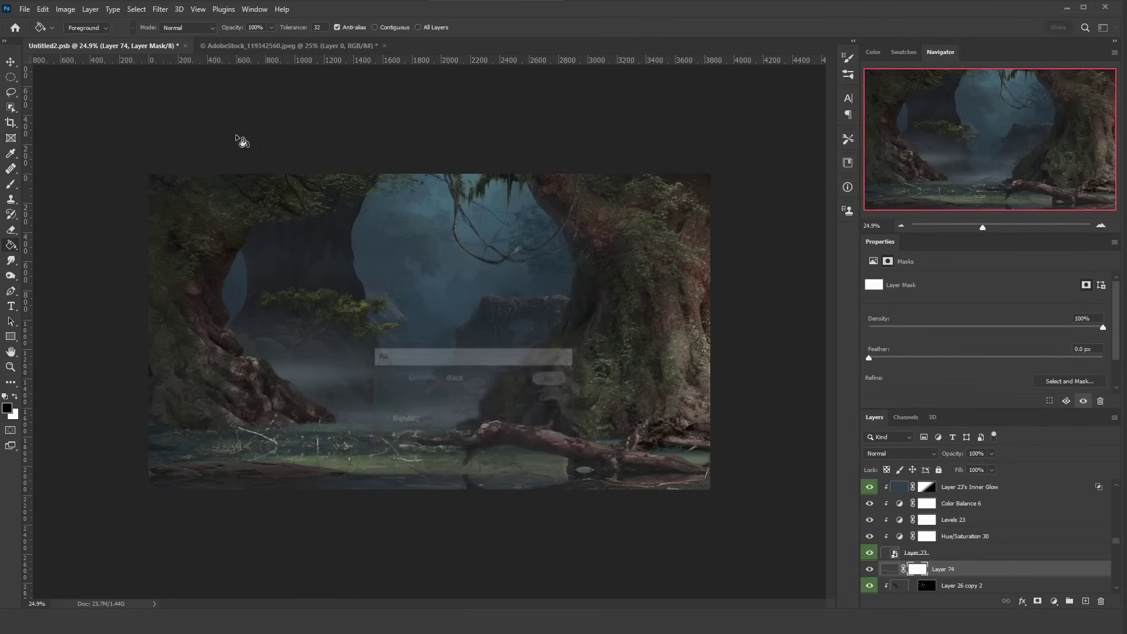
click(160, 9)
mouse_move(282, 212)
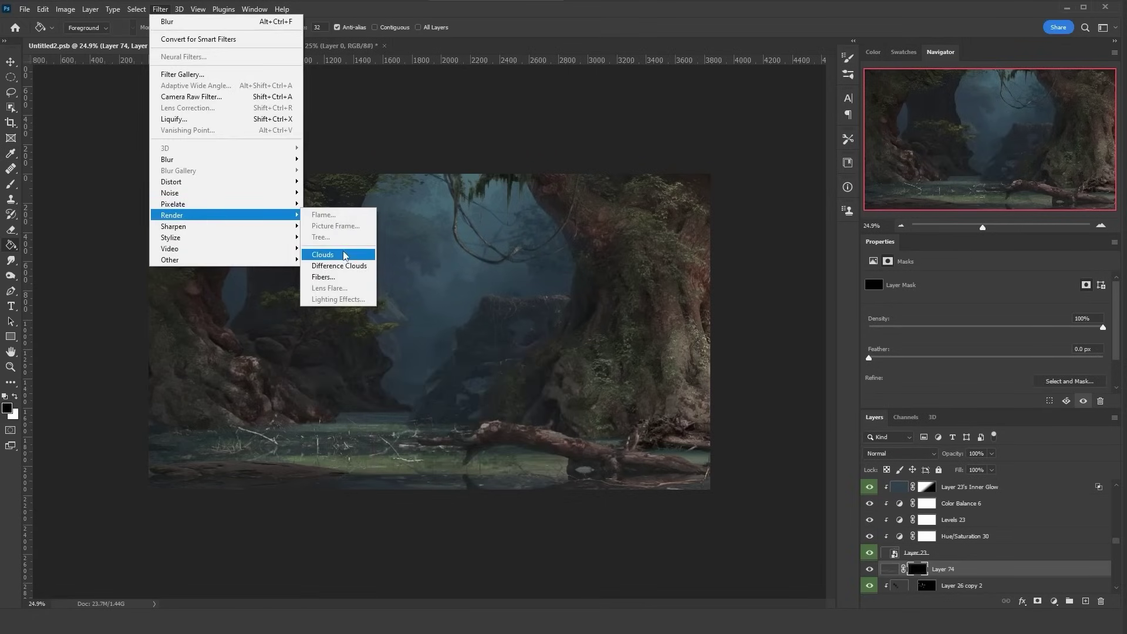
click(340, 253)
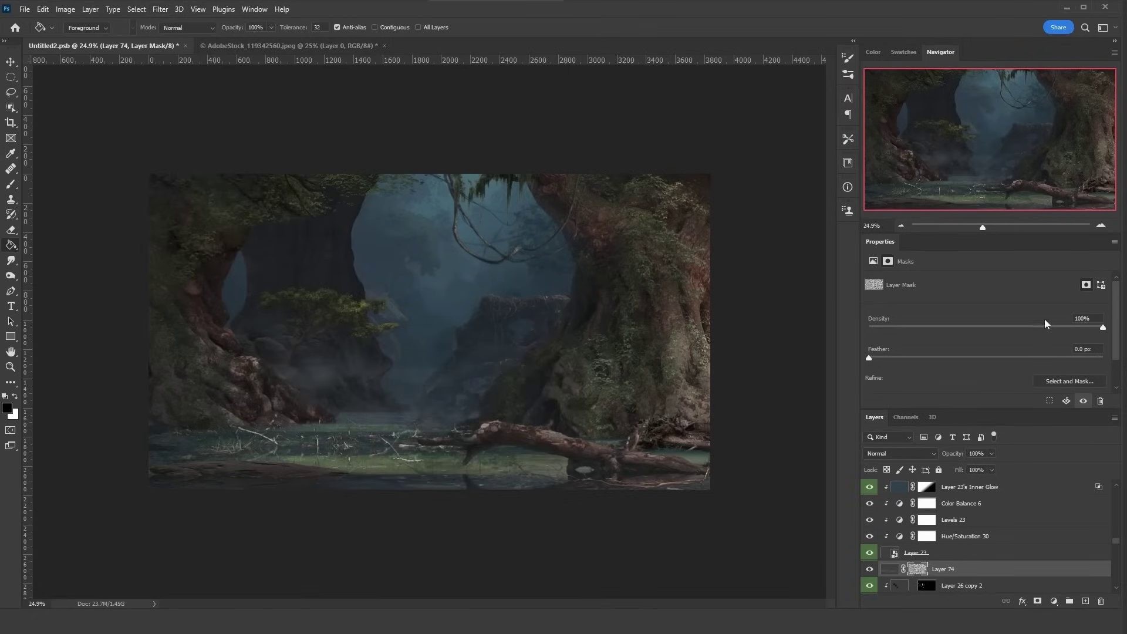
Step: Set the fog layer mask's density to 25% and apply the mask to Layer 74
text(25)
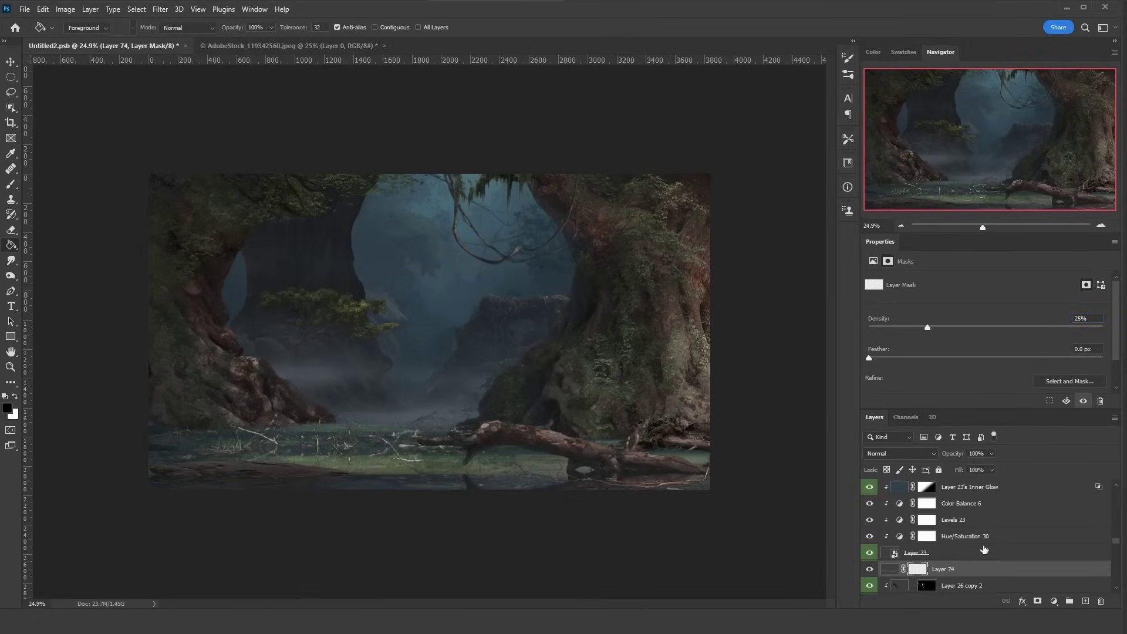
right_click(920, 571)
click(951, 481)
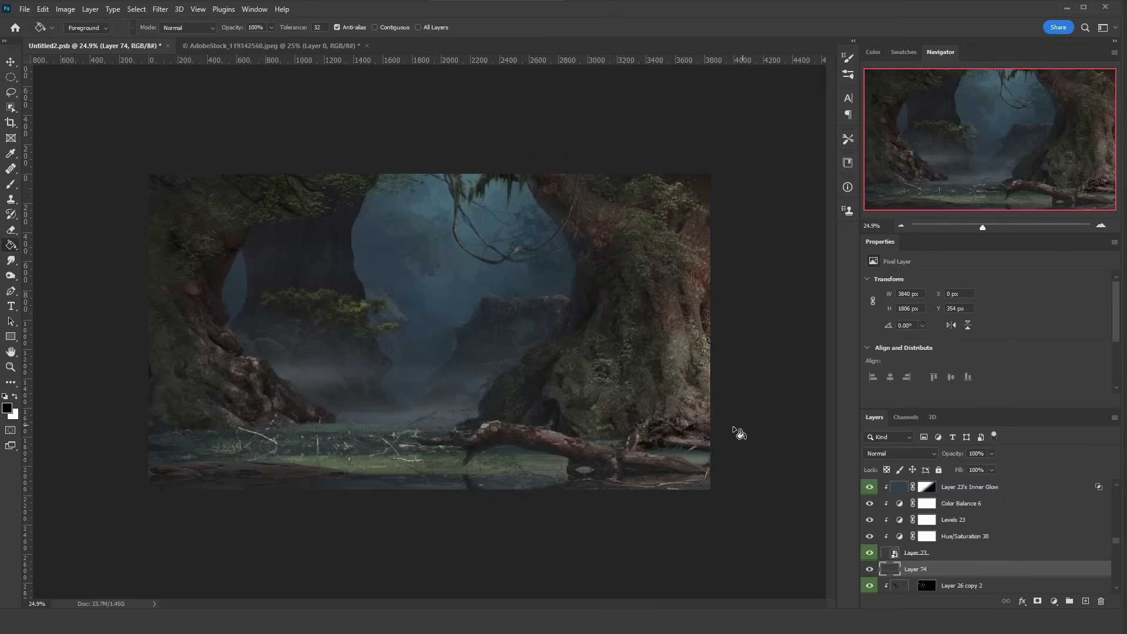
Step: Sample a dark blue from the misty background and fill a new layer clipped to the fog with it
key(ctrl+b)
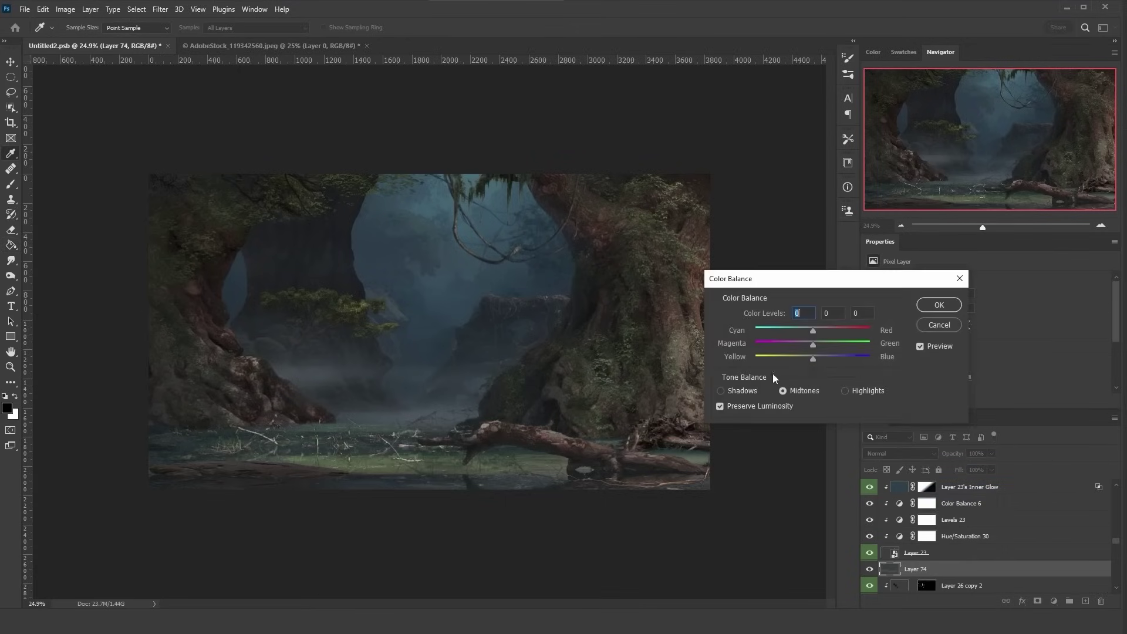
click(938, 326)
click(11, 244)
alt+click(433, 324)
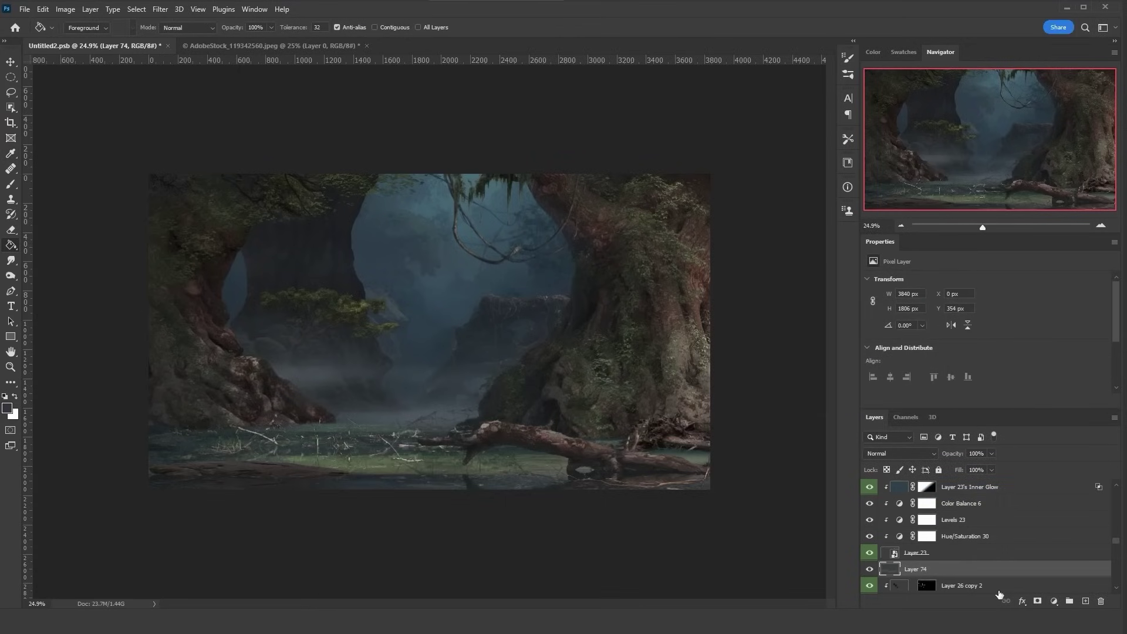
click(1086, 601)
key(ctrl+alt+g)
click(443, 321)
Step: Set the clipped blue layer's blend mode to Darken and its opacity to 50%
click(901, 453)
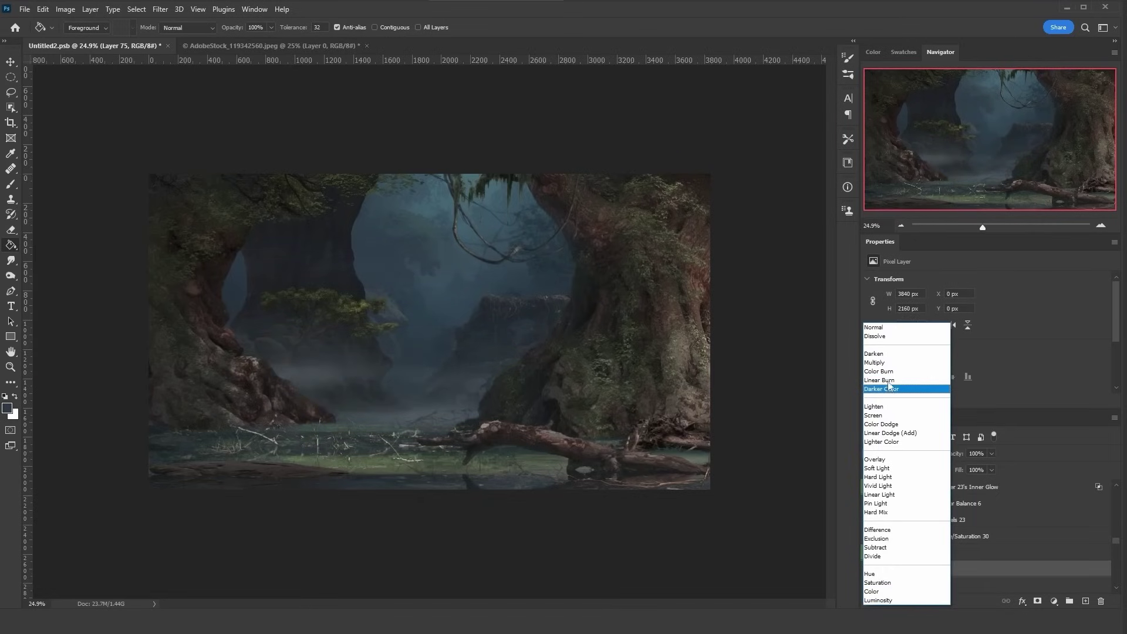
click(891, 354)
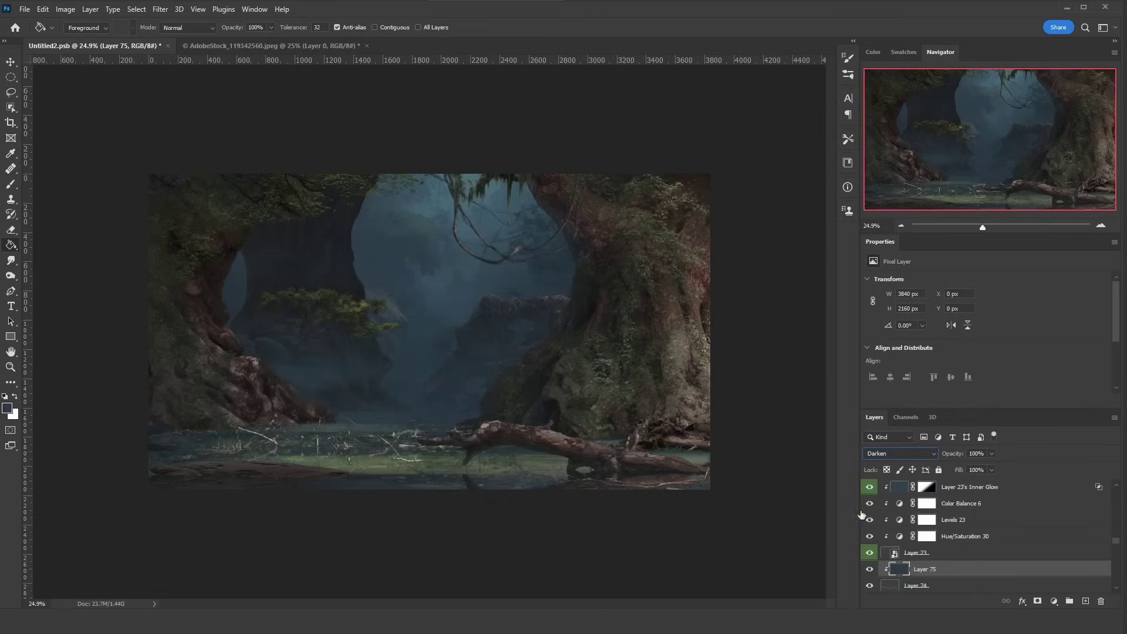
text(50)
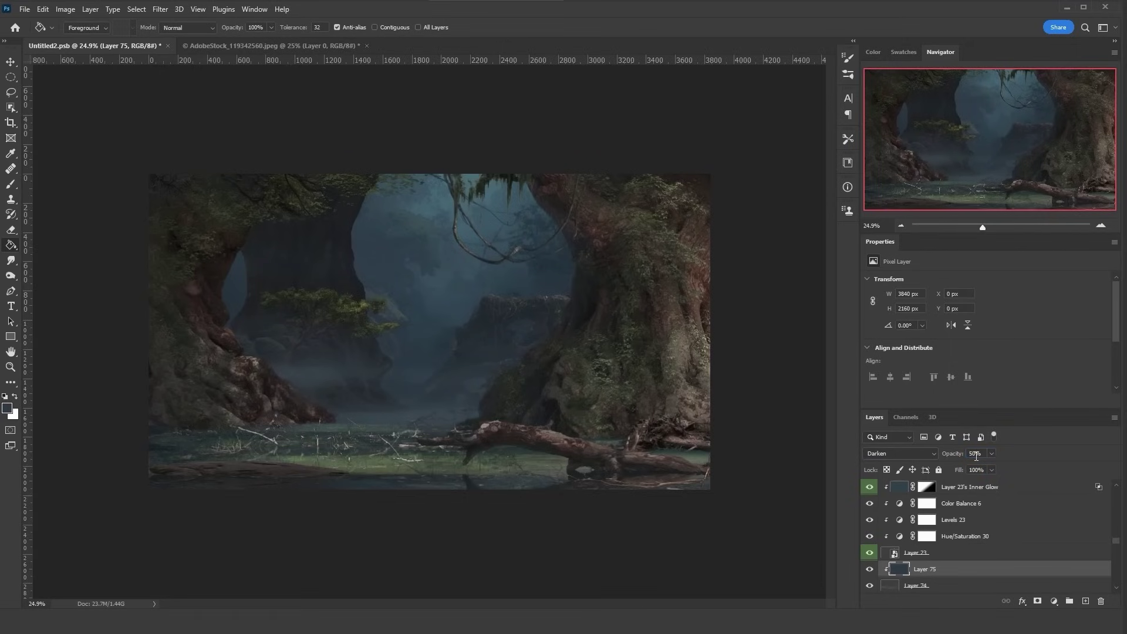
Step: Merge the clipped blue layer with the fog layer and place the merged fog below Layer 26, behind the small tree
shift+click(932, 587)
key(ctrl+e)
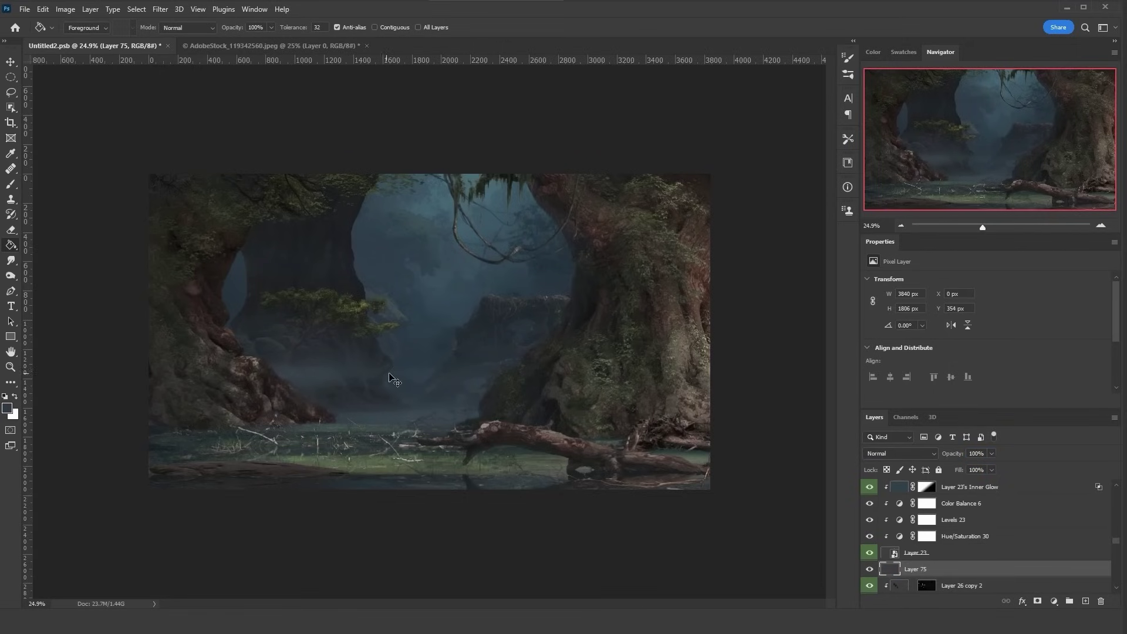
key(ctrl+t)
key(Return)
scroll(998, 529, down, 6)
scroll(912, 555, down, 5)
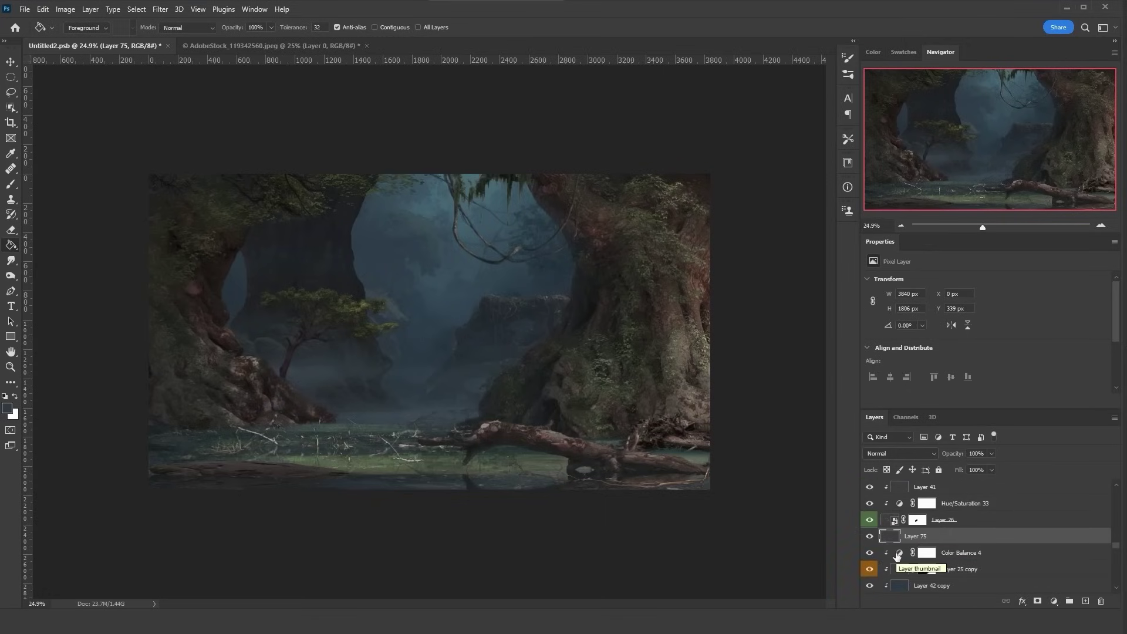
click(10, 61)
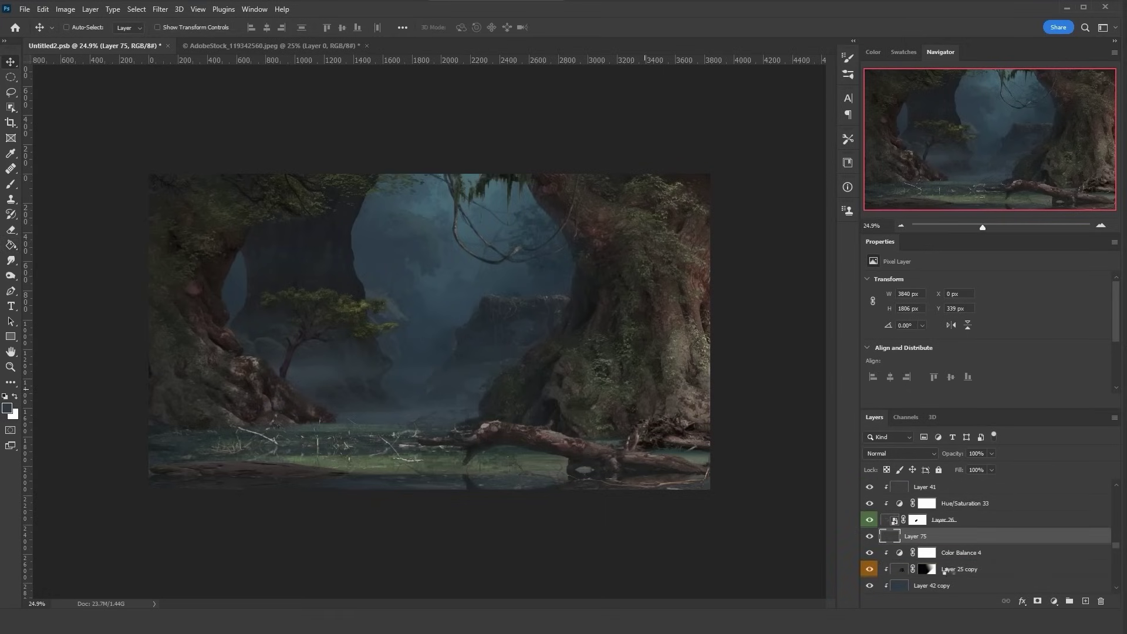
right_click(870, 536)
click(916, 505)
scroll(953, 538, down, 10)
scroll(986, 536, down, 8)
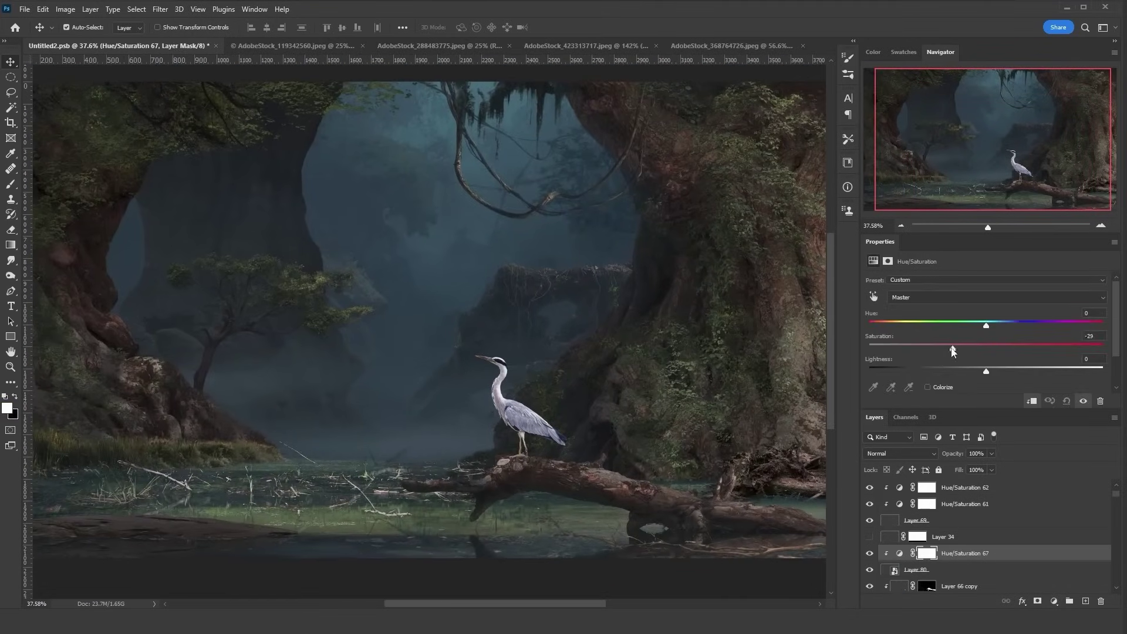
Step: Clip another Hue/Saturation adjustment and a Brightness/Contrast adjustment at -53 brightness to the heron layer
click(1054, 601)
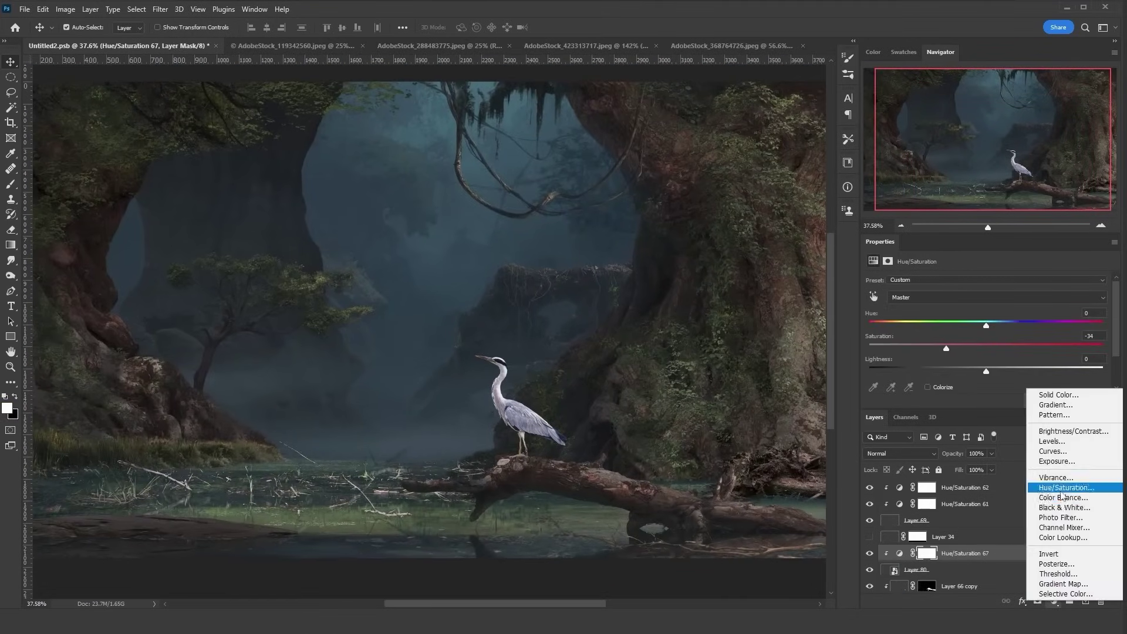
click(1063, 488)
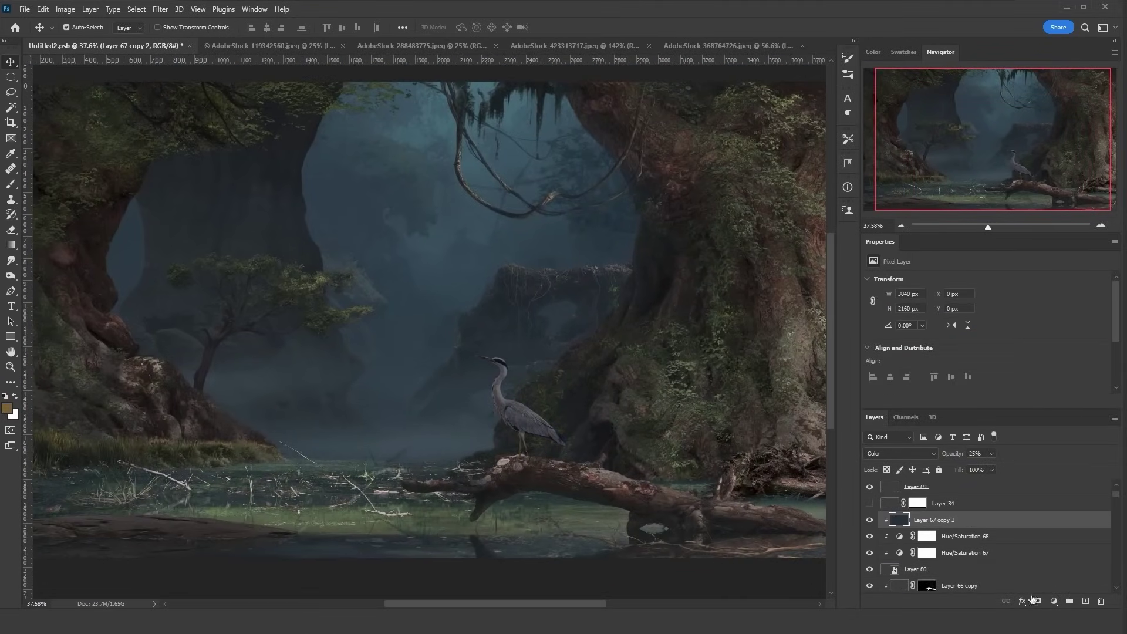
click(1054, 601)
click(998, 428)
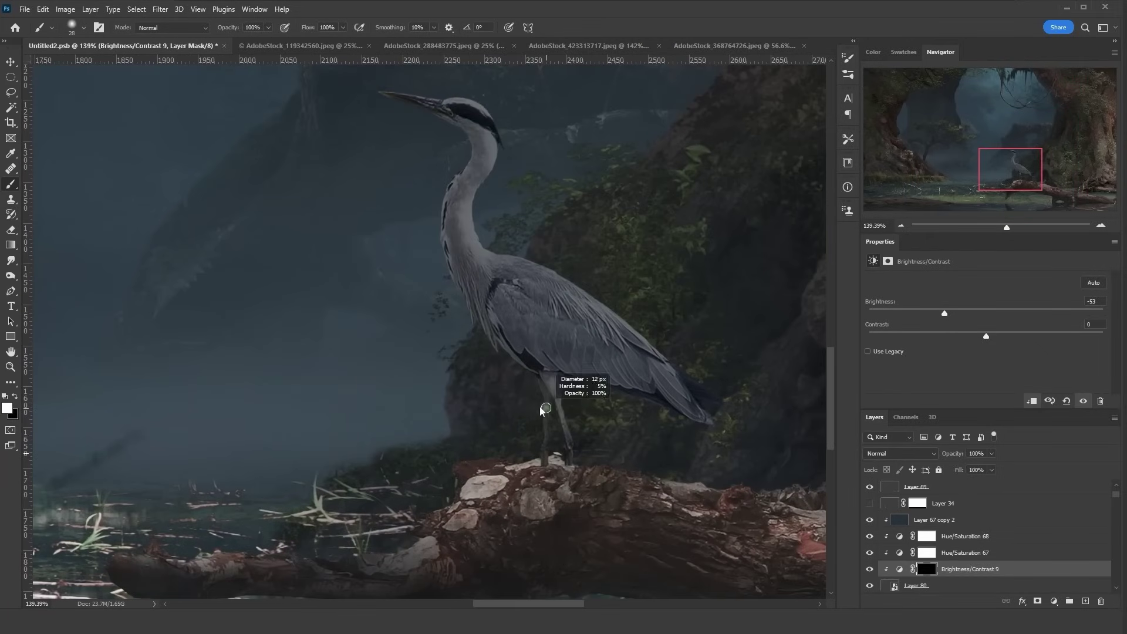
Step: Paint the darkening onto the heron's legs, belly and neck through the black Brightness/Contrast mask with a small soft brush
drag(540, 411, 552, 409)
mouse_move(495, 343)
mouse_down()
mouse_move(458, 297)
mouse_move(458, 267)
mouse_up()
drag(411, 240, 420, 239)
drag(458, 149, 458, 134)
scroll(406, 225, down, 8)
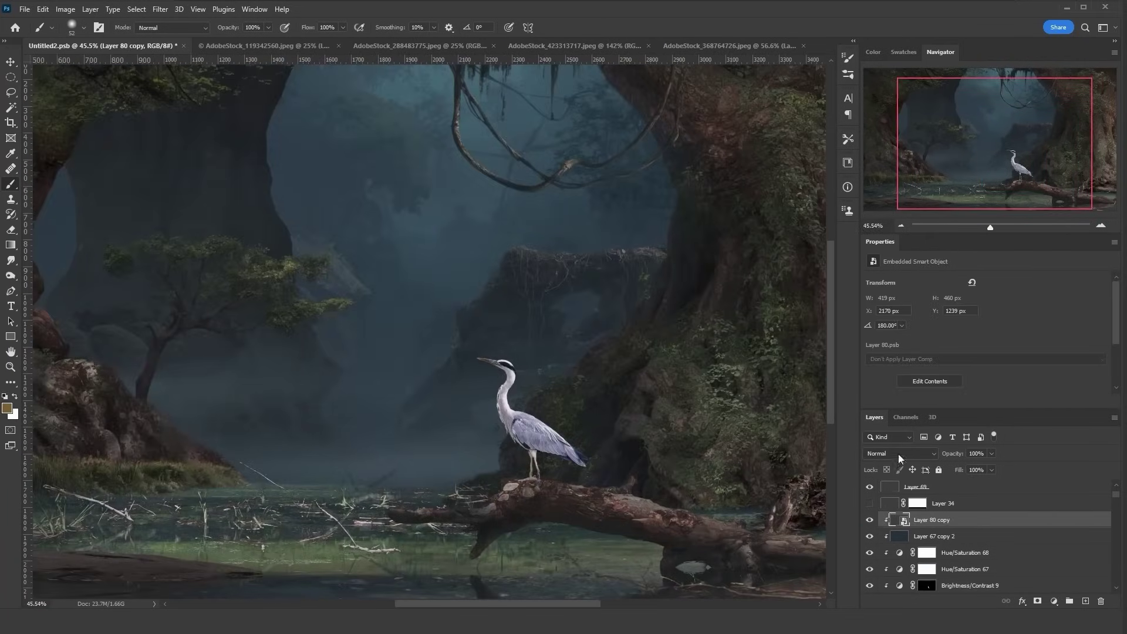
Step: Set the clipped heron copy, Layer 80 copy, to Screen and adjust its Hue/Saturation
key(ctrl+u)
drag(531, 233, 529, 207)
click(662, 145)
Step: Try a Color Balance of +29, -11, -28 and a Curves correction on the heron copy
key(ctrl+b)
drag(535, 221, 519, 221)
click(662, 168)
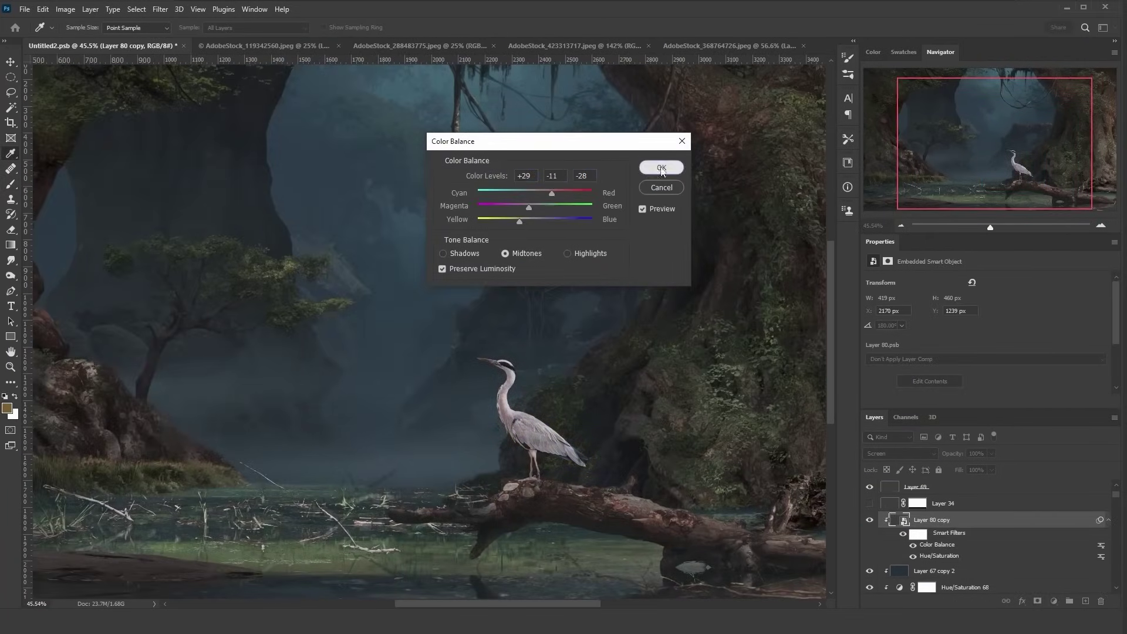
key(ctrl+m)
drag(465, 265, 473, 289)
drag(534, 210, 535, 193)
drag(473, 289, 467, 285)
click(726, 131)
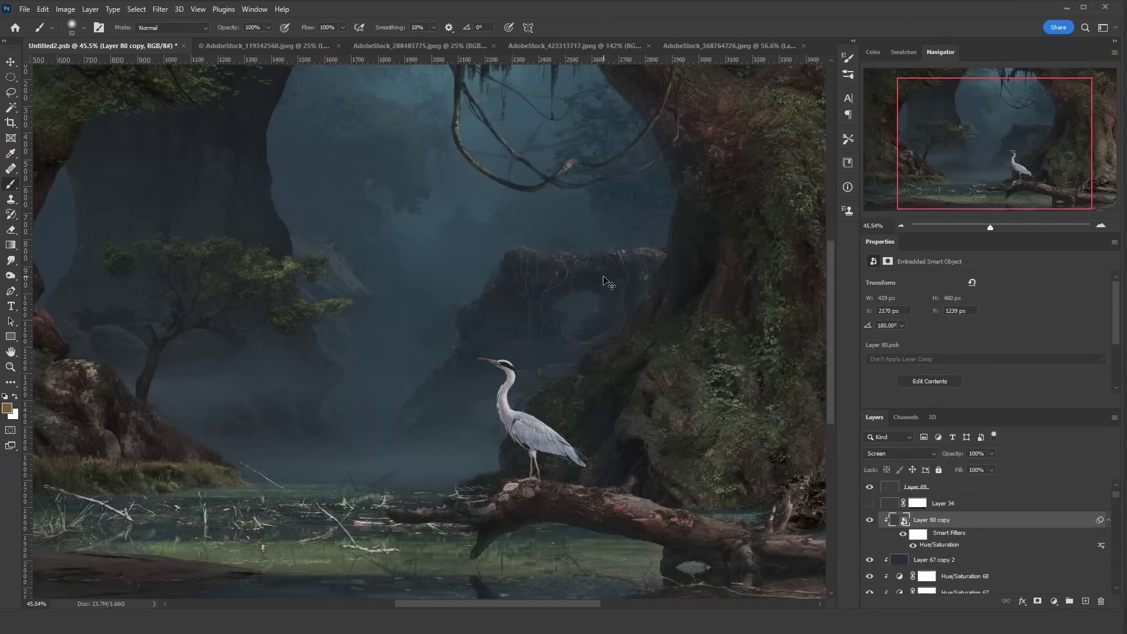
Step: Adjust the Curves and Color Balance of the Screen-blended heron copy
key(ctrl+m)
drag(858, 202, 868, 197)
click(1070, 134)
key(ctrl+b)
click(938, 305)
Step: Hide the heron's Screen copy with a black layer mask and brush highlights back onto the bird's body
alt+click(1038, 601)
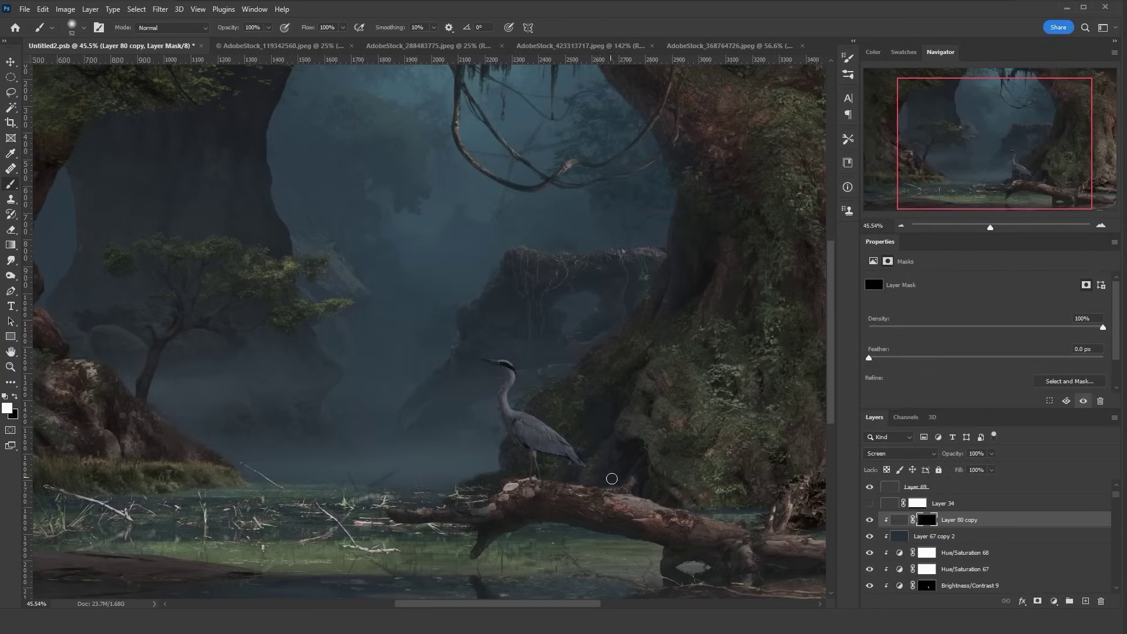
scroll(593, 455, up, 5)
drag(481, 399, 546, 458)
right_click(557, 433)
click(84, 27)
double_click(36, 179)
mouse_move(399, 376)
mouse_down()
mouse_move(442, 348)
mouse_move(355, 279)
mouse_up()
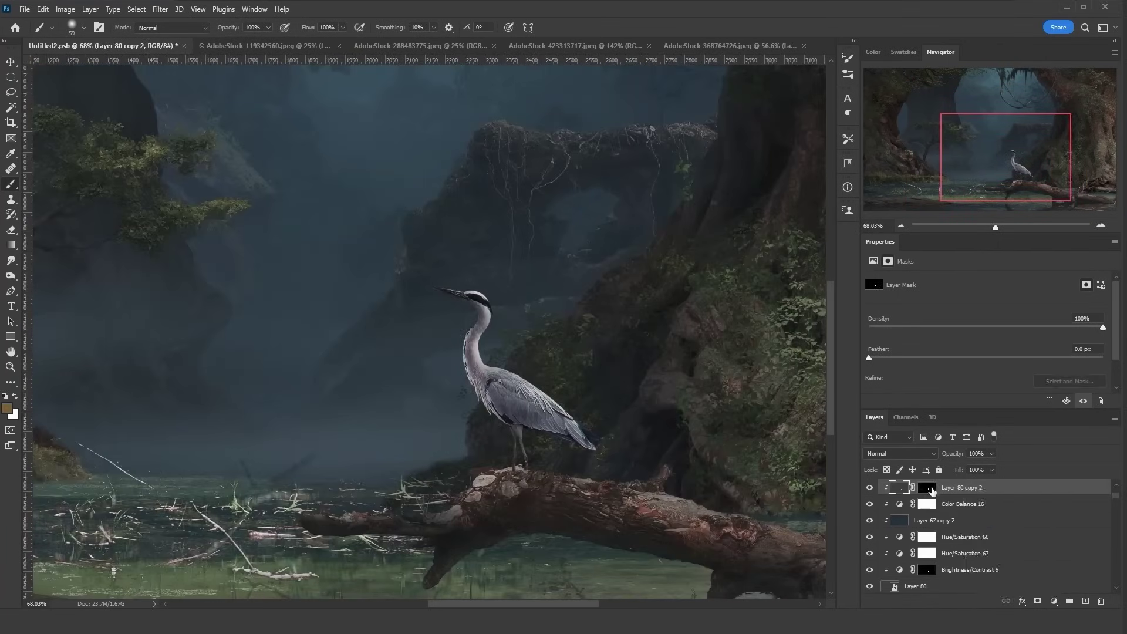
Step: Lower the white output level on Layer 80 copy 2 and apply its layer mask
key(ctrl+l)
drag(997, 404, 919, 405)
click(1043, 244)
right_click(922, 487)
click(955, 520)
Step: Adjust the Hue/Saturation of the heron highlight layer, Layer 80 copy 2
key(ctrl+u)
drag(876, 351, 840, 358)
click(1008, 232)
key(ctrl+u)
key(Return)
Step: Adjust the heron highlight layer's Color Balance, setting the shadows to +20 towards green
key(ctrl+b)
drag(835, 345, 826, 345)
click(752, 391)
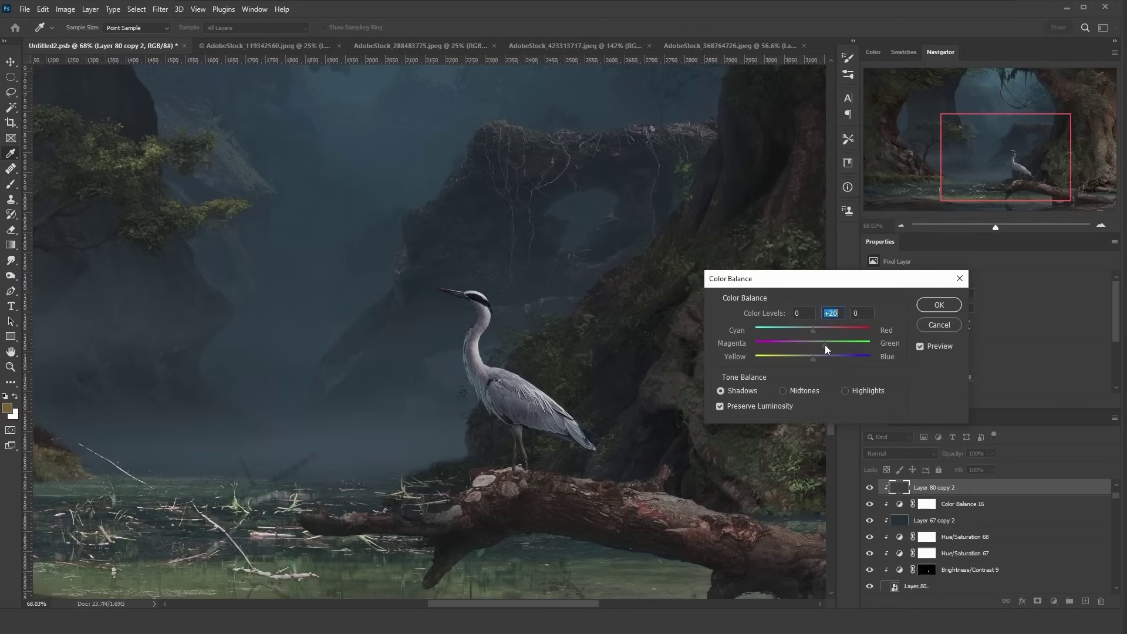
key(Return)
key(z)
key(ctrl+0)
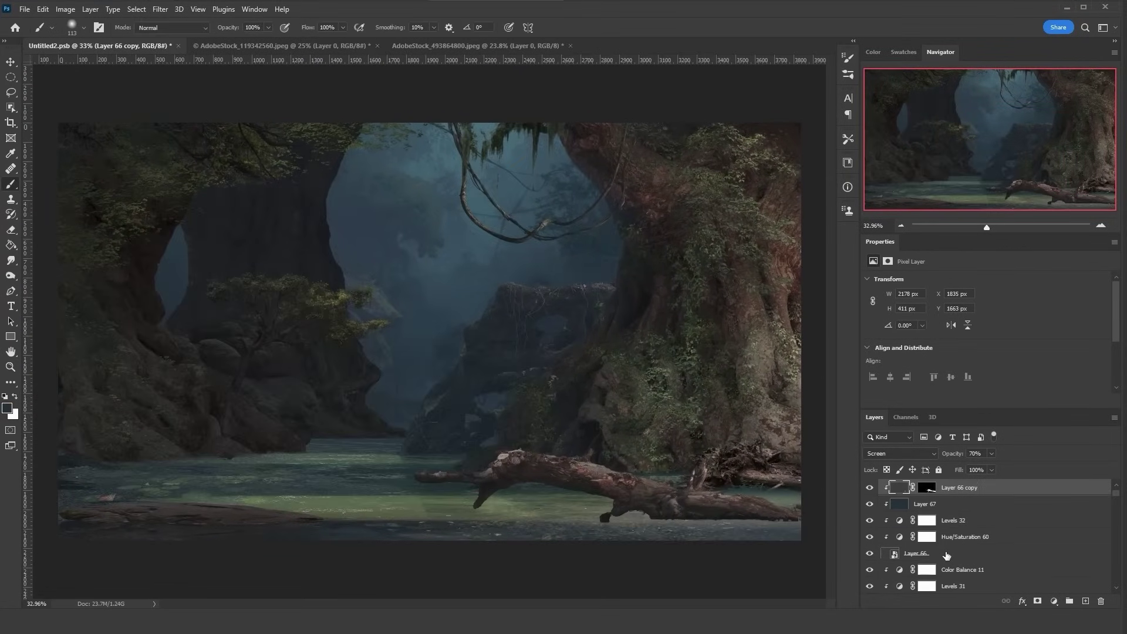
Step: Duplicate the driftwood log's layer stack below Layer 66 and merge the copies into one layer
shift+click(961, 492)
drag(961, 492, 963, 563)
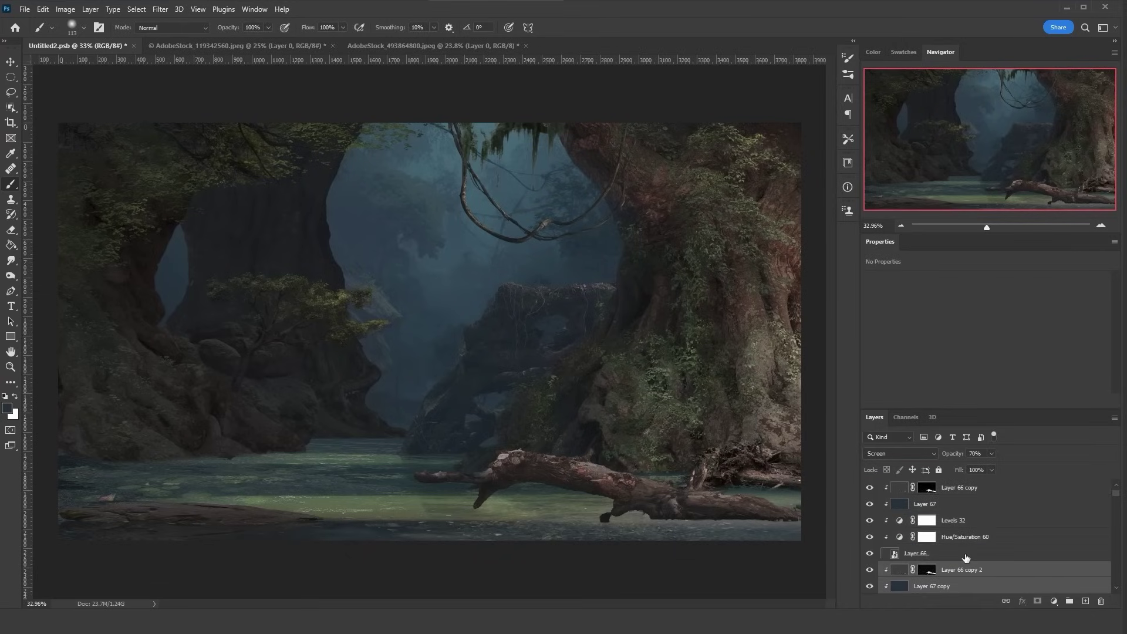
click(956, 565)
Step: Flip the merged log copy vertically and move it down beneath the log as its water reflection
key(ctrl+t)
right_click(629, 433)
click(652, 426)
drag(691, 481, 695, 530)
key(Return)
Step: Crop the document to a full-canvas selection to trim the reflection's pixels outside the canvas
key(b)
key(ctrl+a)
click(66, 10)
click(71, 130)
key(ctrl+d)
Step: Create a soft gradient selection along the lower edge of the water using Quick Mask mode
key(g)
click(10, 431)
drag(693, 515, 693, 511)
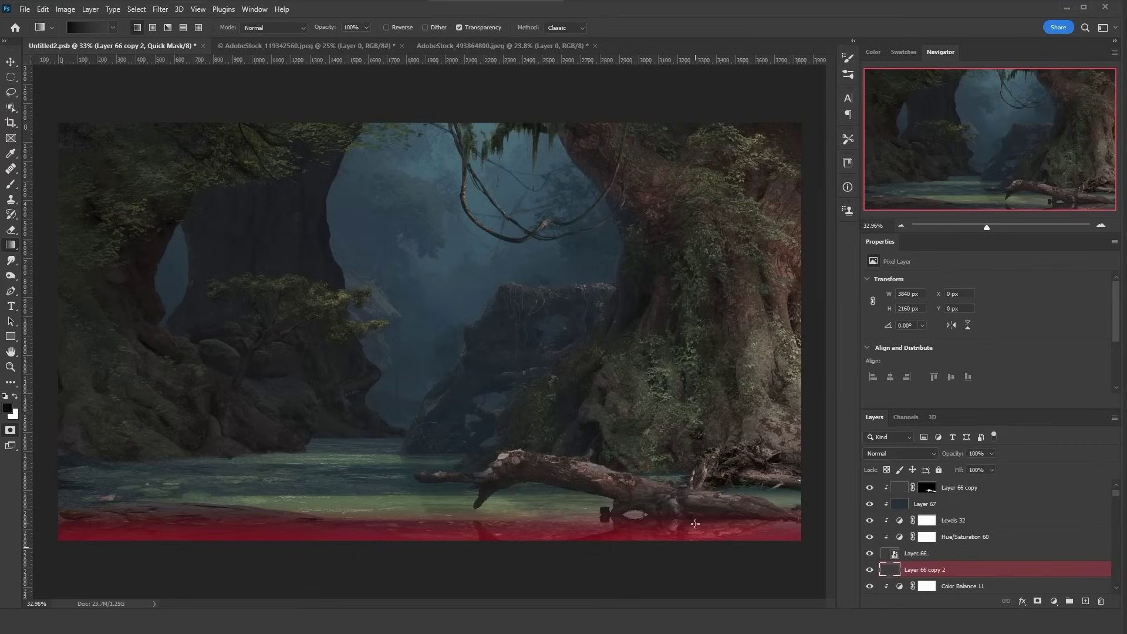
drag(635, 476, 640, 484)
click(7, 432)
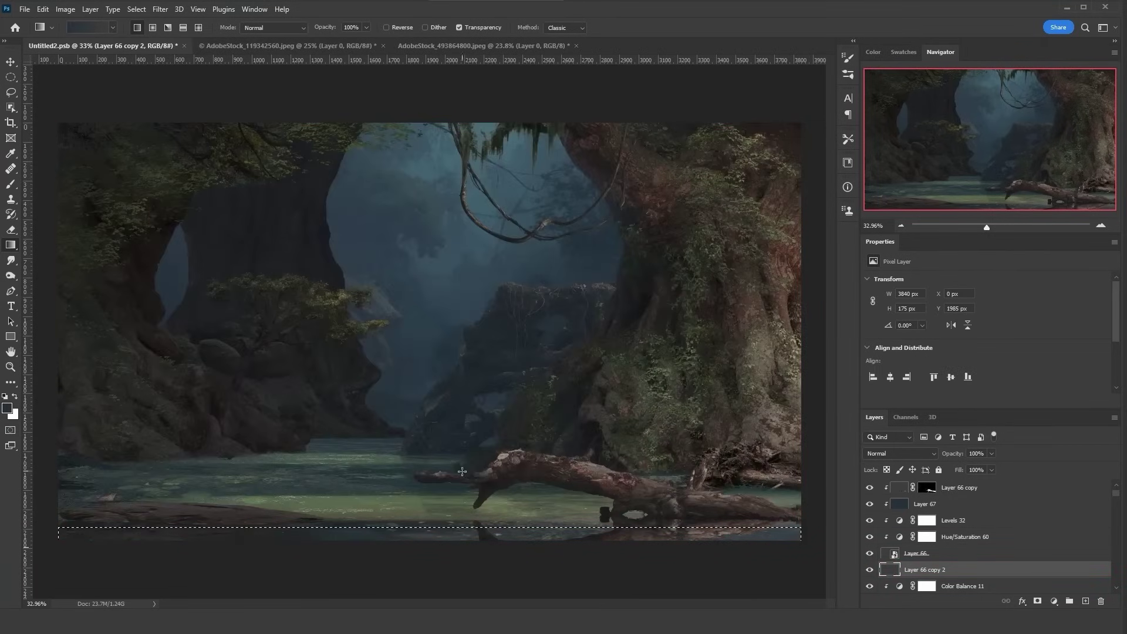
Step: Apply a Motion Blur with a -90° angle and 92-pixel distance to the selected part of the log reflection
click(160, 9)
mouse_move(176, 157)
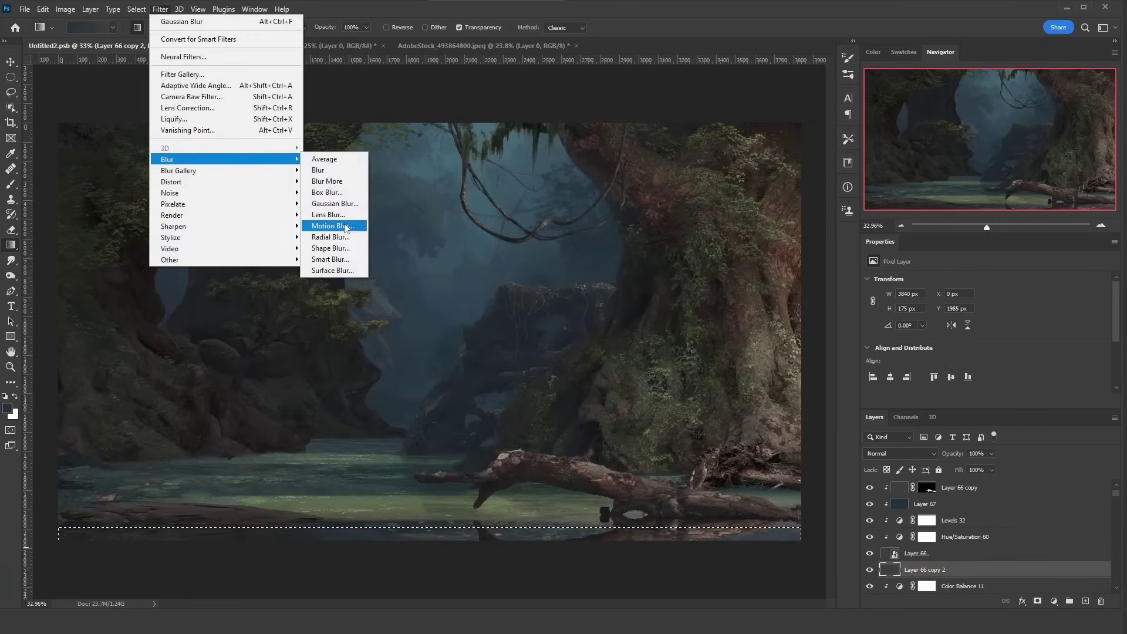
click(335, 227)
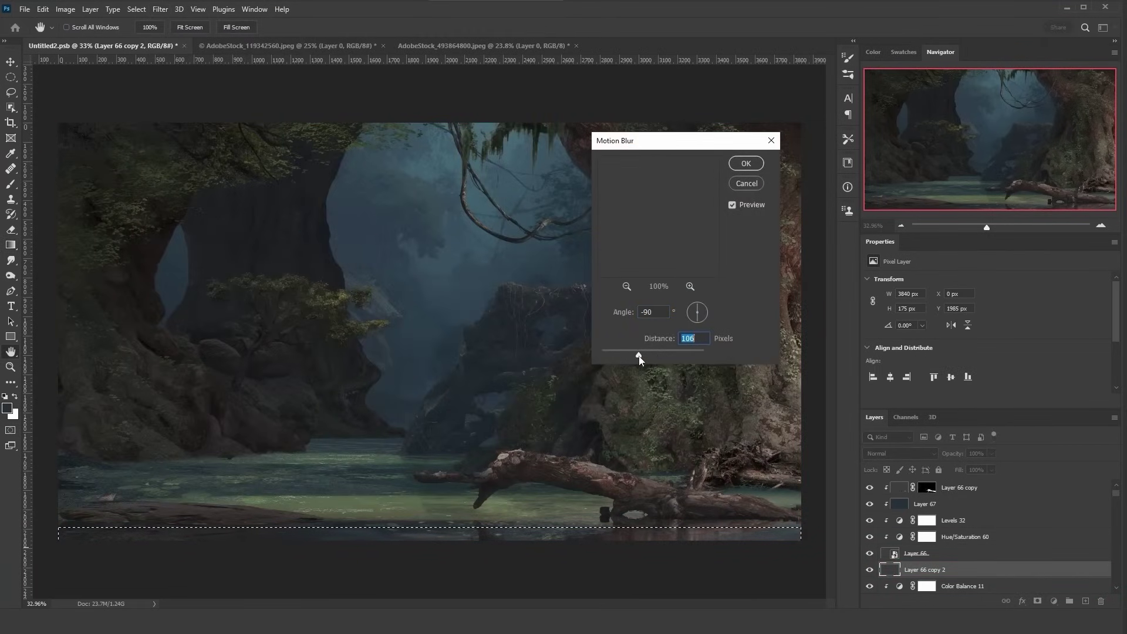
drag(636, 355, 637, 353)
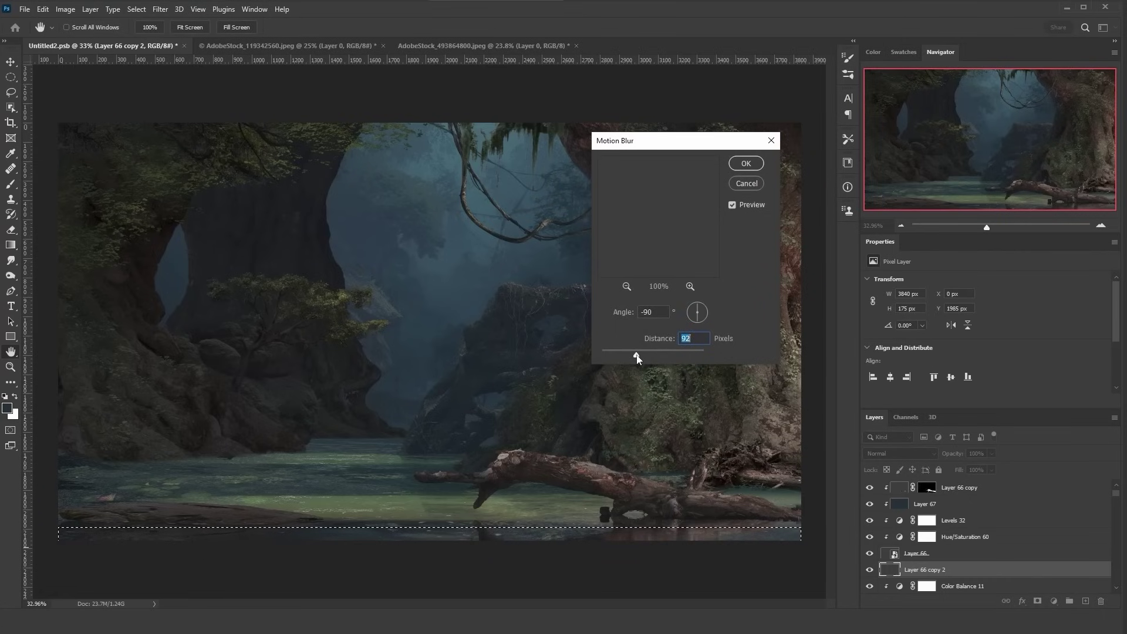
click(746, 164)
Step: Run Motion Blur on the selected reflection area again, keeping the -90° angle and 92-pixel distance
click(11, 93)
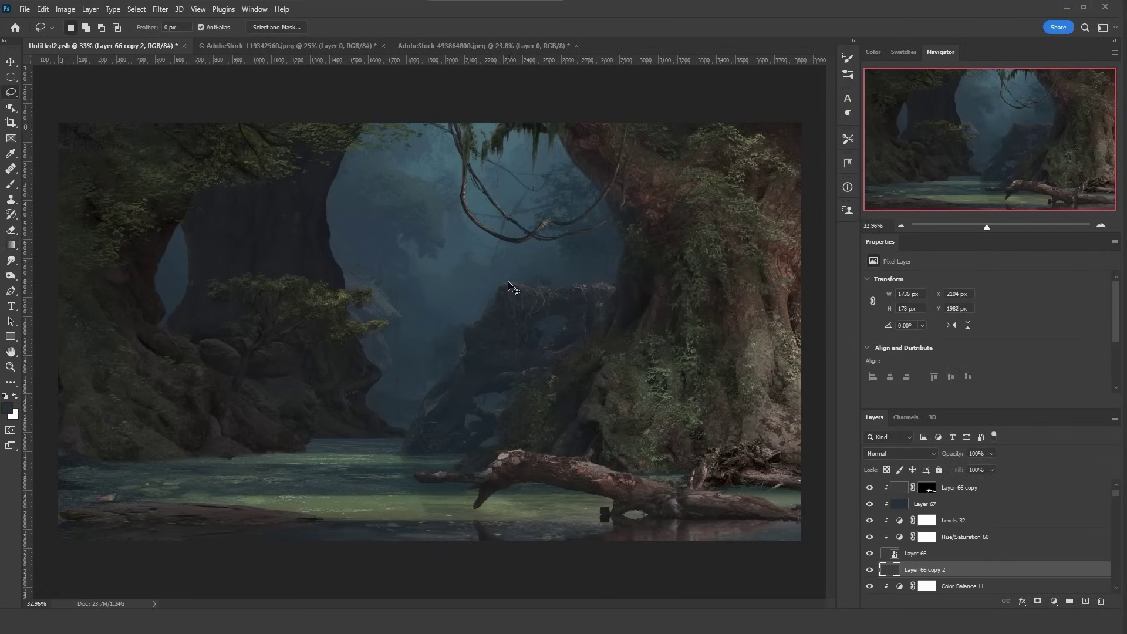
click(168, 10)
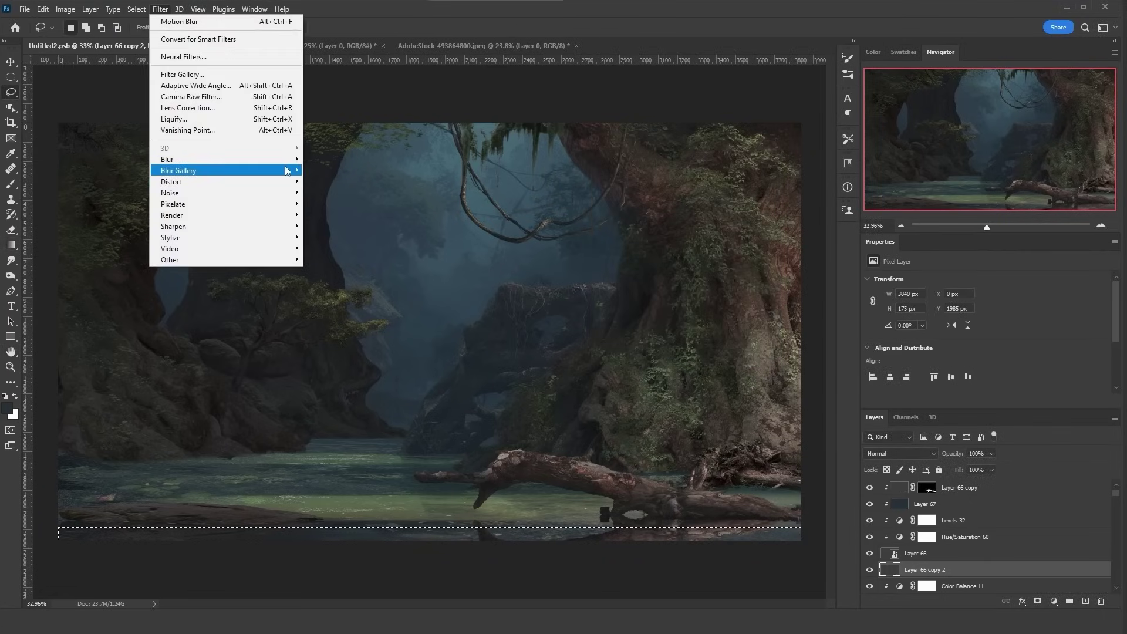
mouse_move(176, 156)
click(334, 225)
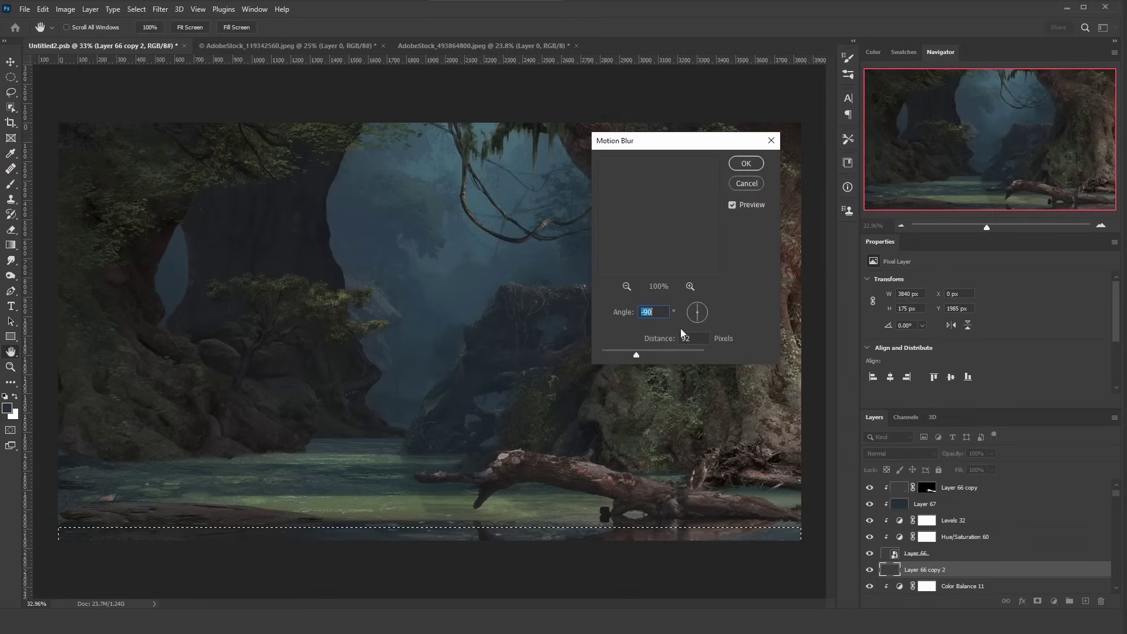
click(741, 167)
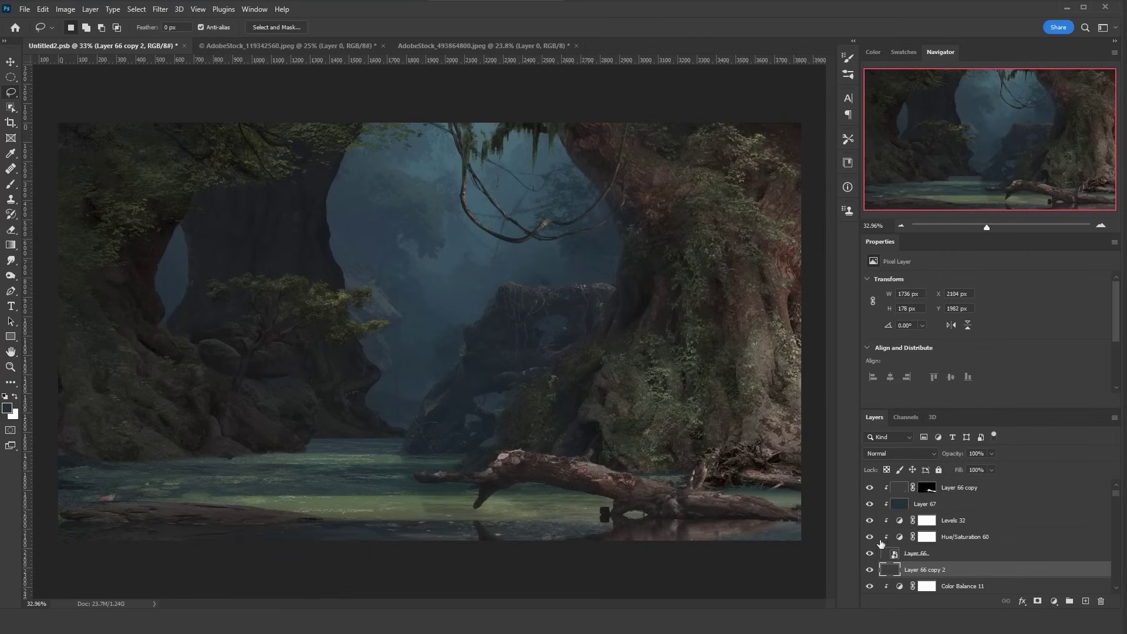
Step: Darken the log reflection with Levels, using input black 12, midtones 0.88 and output black 9
key(ctrl+l)
drag(857, 353, 932, 353)
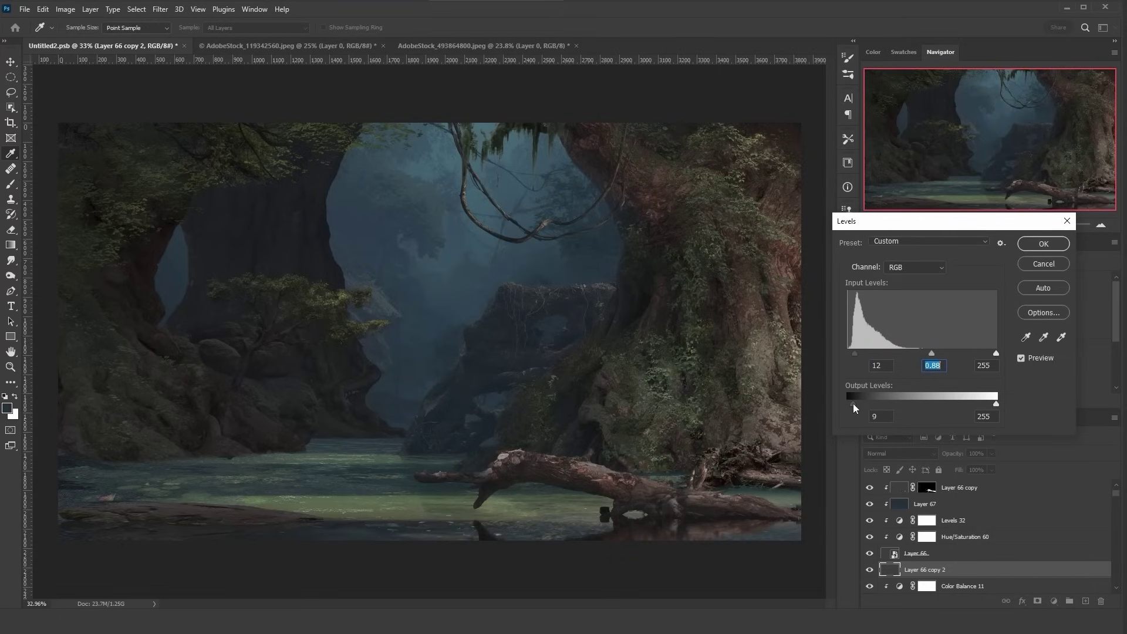
click(1033, 248)
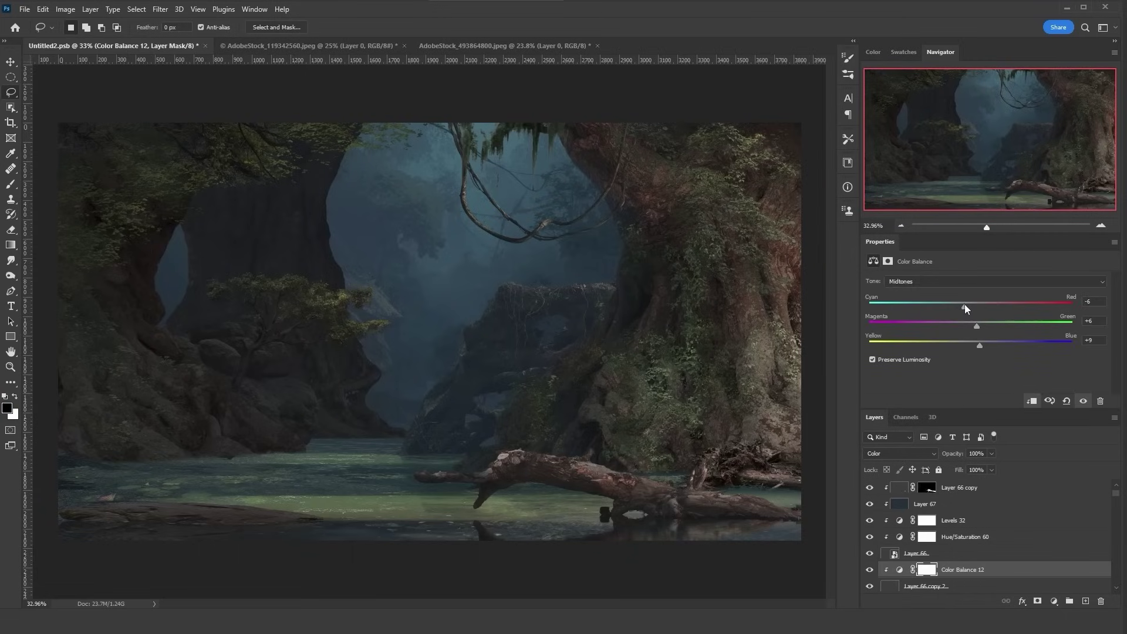
Step: Fine-tune the tonal ranges of the Color Balance 12 adjustment clipped to the log reflection
click(974, 280)
click(975, 283)
drag(969, 305, 966, 306)
drag(970, 344, 972, 322)
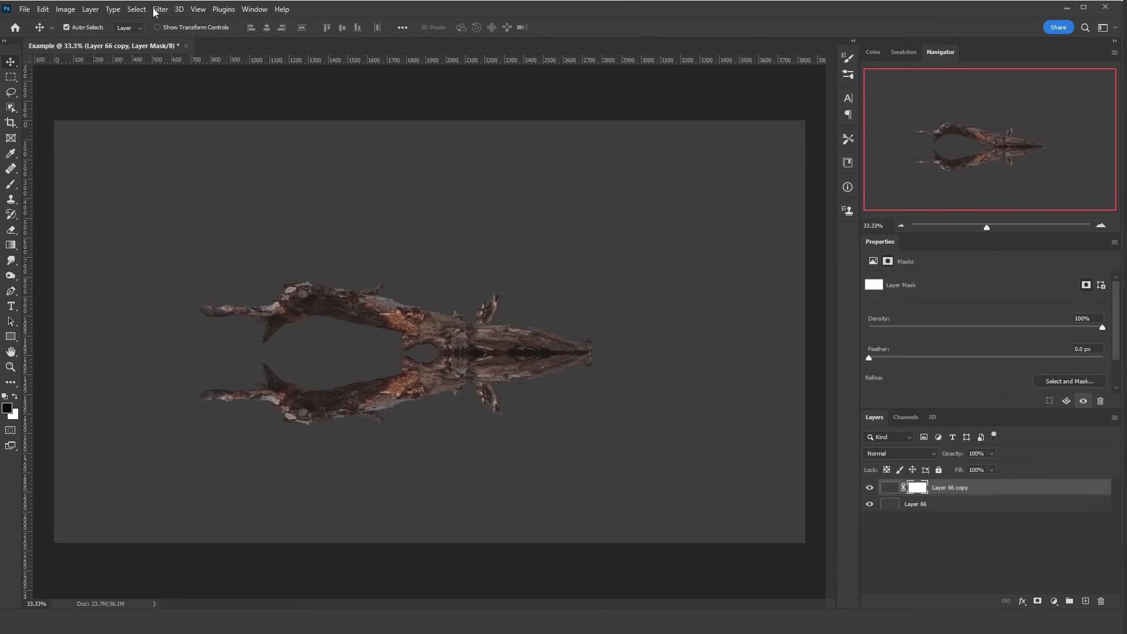
Step: Render Fibers on the layer mask of the mirrored log, Layer 66 copy, in the Example document
click(160, 9)
mouse_move(261, 213)
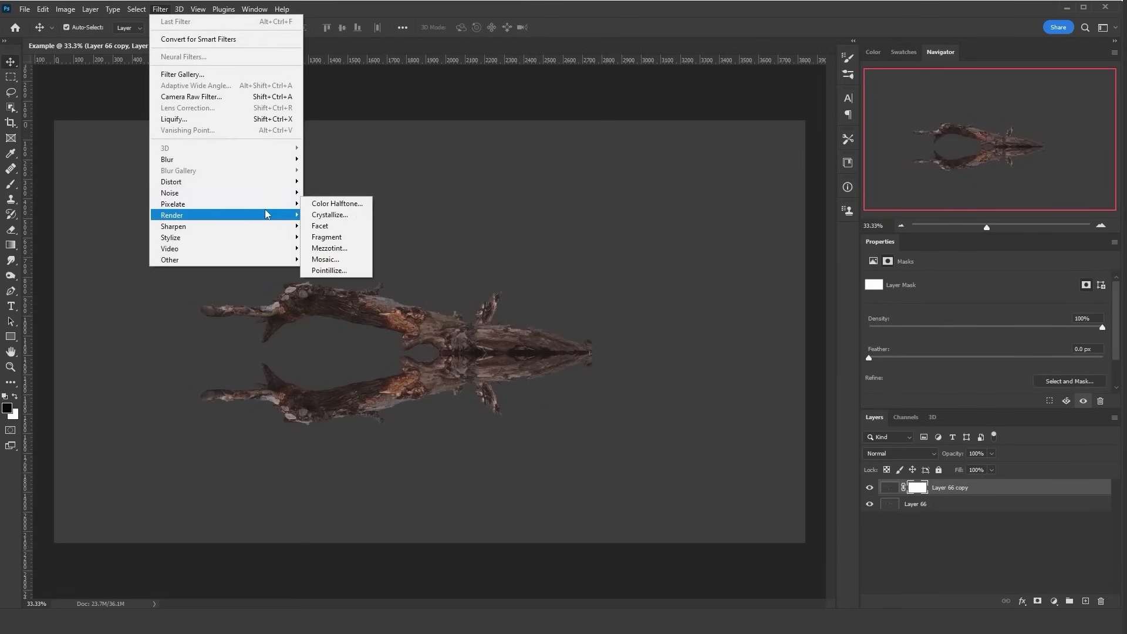
click(332, 280)
click(621, 151)
Step: Rotate the unlinked fibers mask 90°, scale it to 240.56% and open Levels for it
key(ctrl+t)
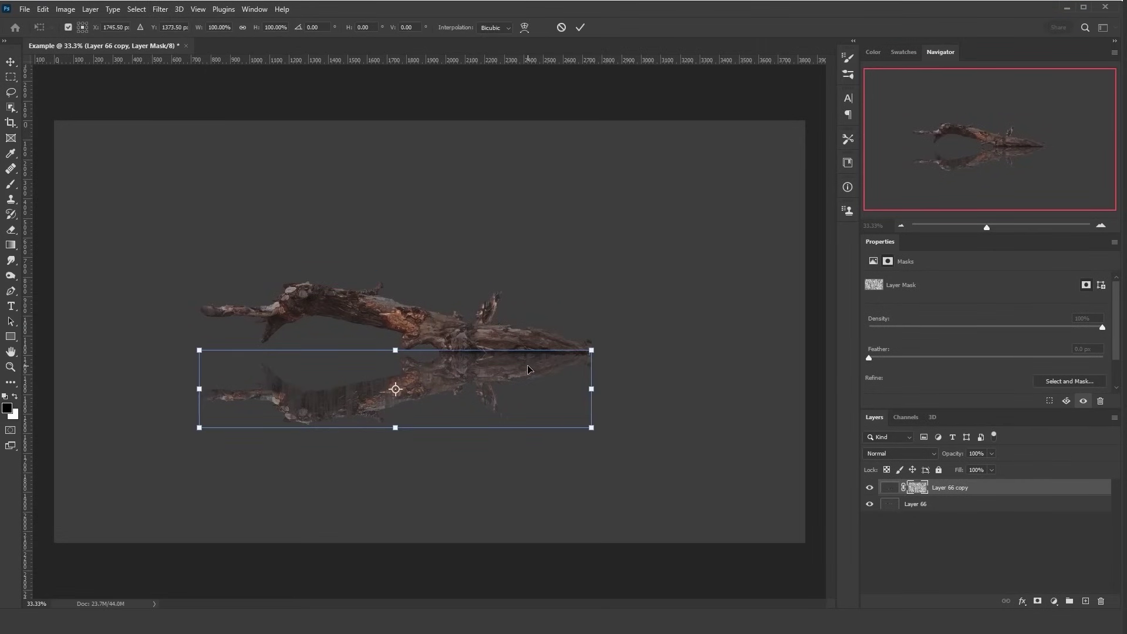
key(Return)
click(890, 487)
key(ctrl+t)
right_click(512, 375)
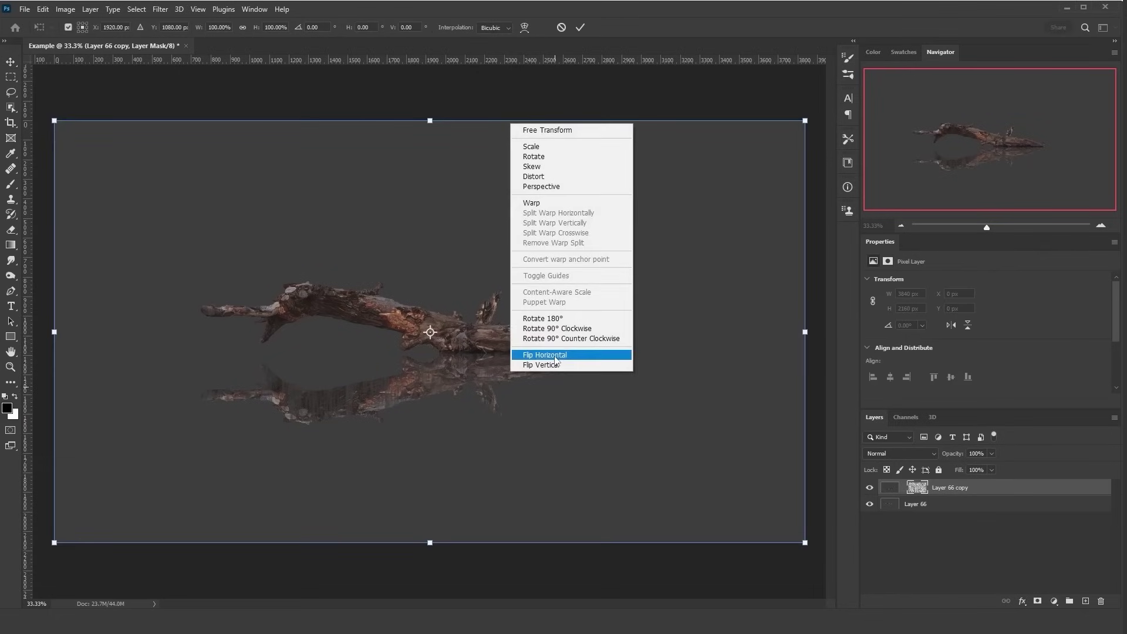
click(560, 339)
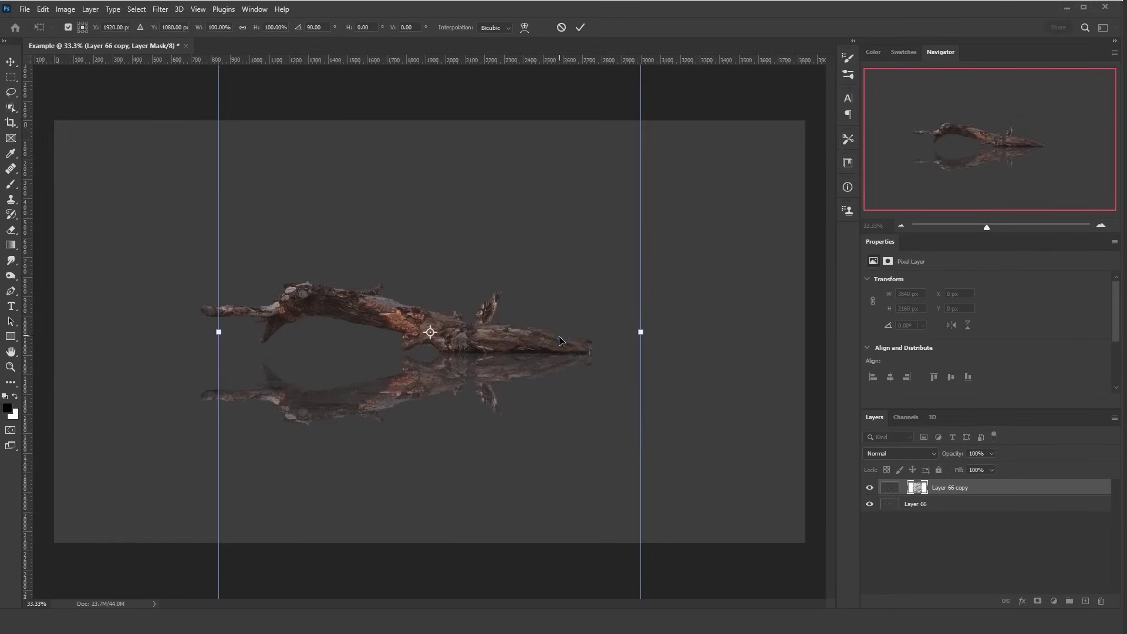
drag(639, 332, 938, 323)
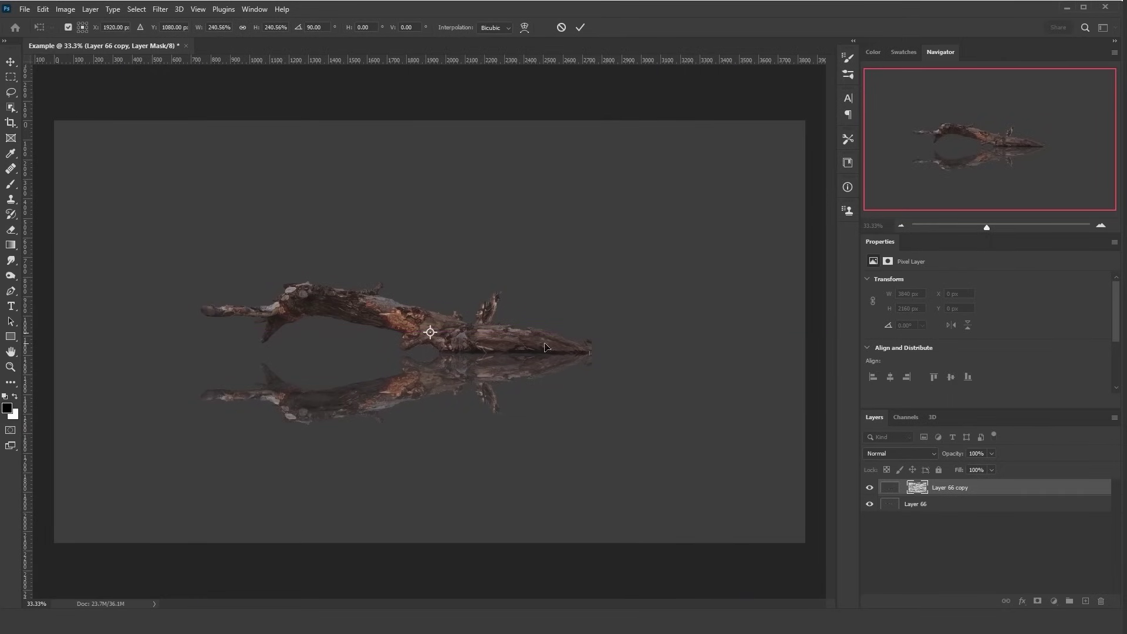
key(Return)
key(ctrl+l)
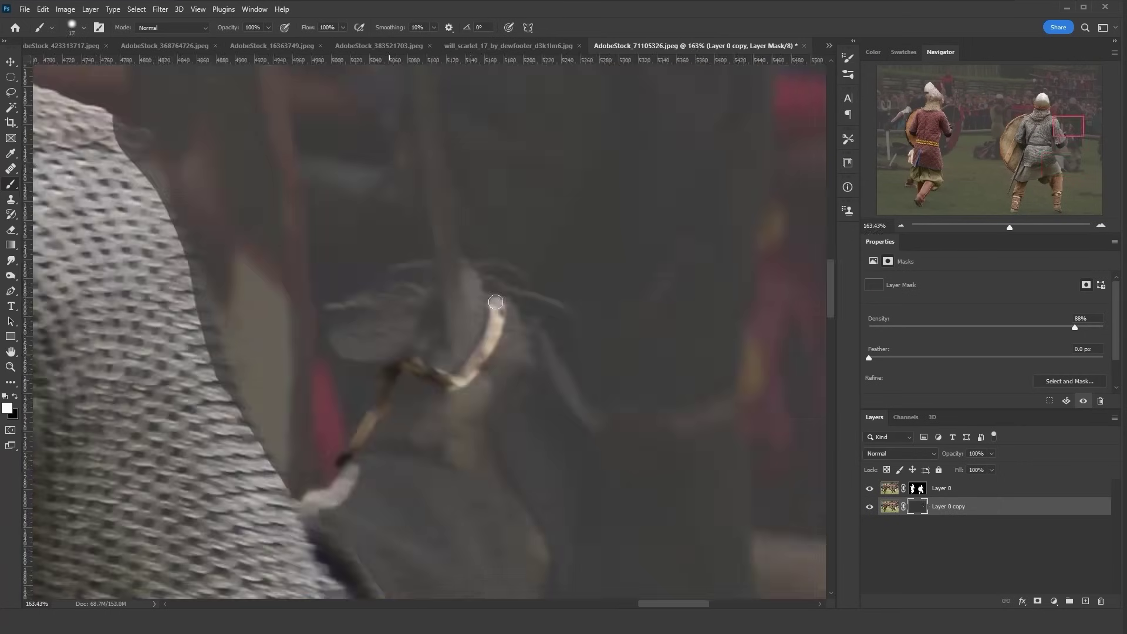
Step: Paint the warrior's raised hand back into view on the Layer 0 copy mask in AdobeStock_71105326
mouse_move(549, 307)
mouse_down()
mouse_move(579, 321)
mouse_move(548, 276)
mouse_up()
drag(437, 466, 487, 452)
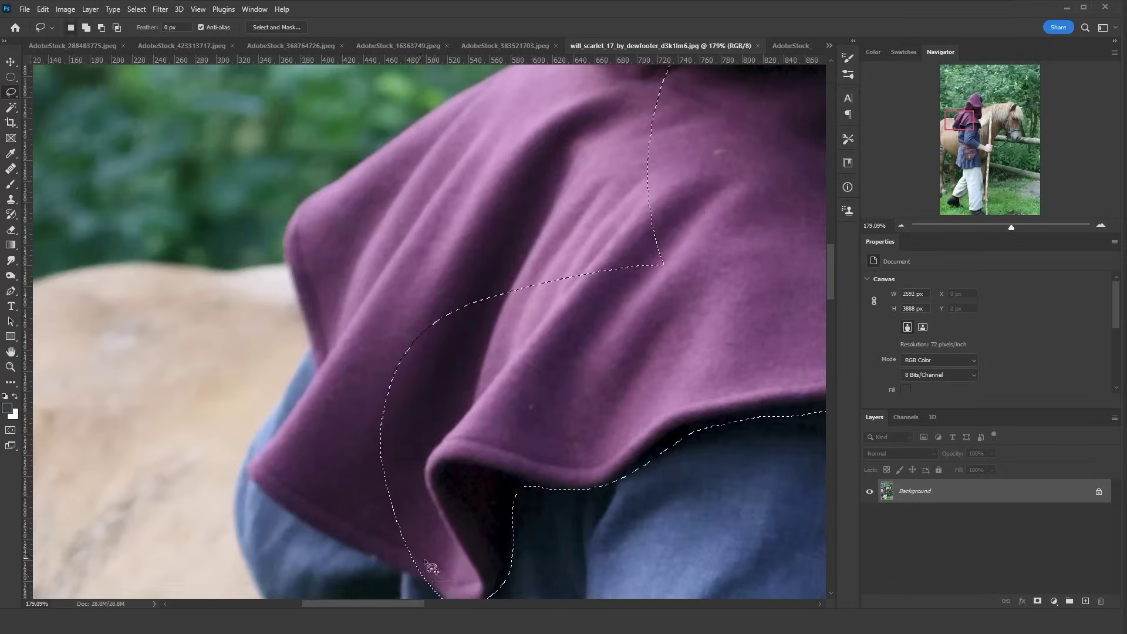
Step: Outline the purple hood and shoulder cape in the will_scarlet_17 image with the Lasso tool
drag(296, 277, 370, 313)
scroll(370, 312, up, 5)
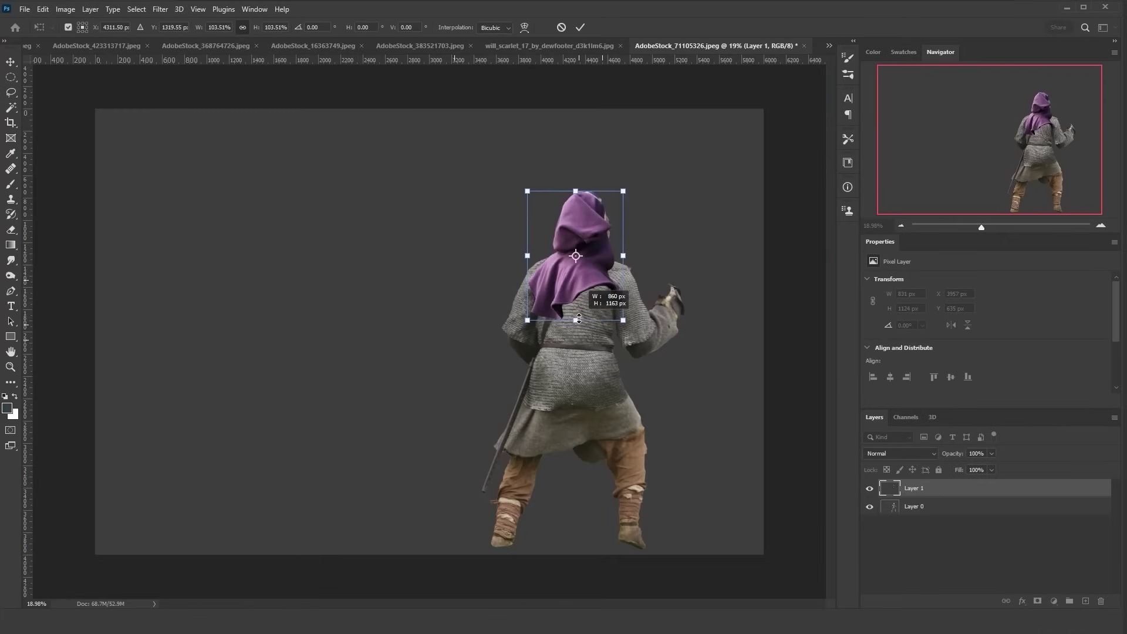
Step: Fit the purple hood over the warrior's head and Puppet Warp its cape to follow the shoulders
mouse_move(629, 290)
mouse_down()
mouse_move(619, 254)
mouse_move(611, 288)
mouse_up()
key(Return)
click(43, 9)
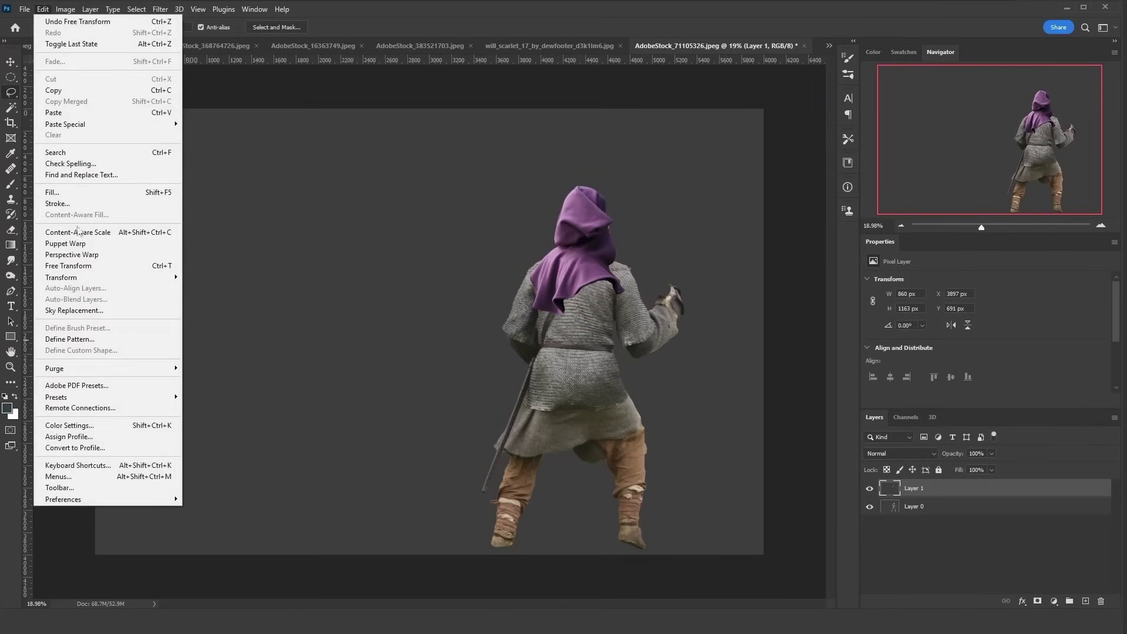
click(88, 243)
click(587, 213)
click(585, 276)
drag(593, 296, 536, 270)
click(557, 285)
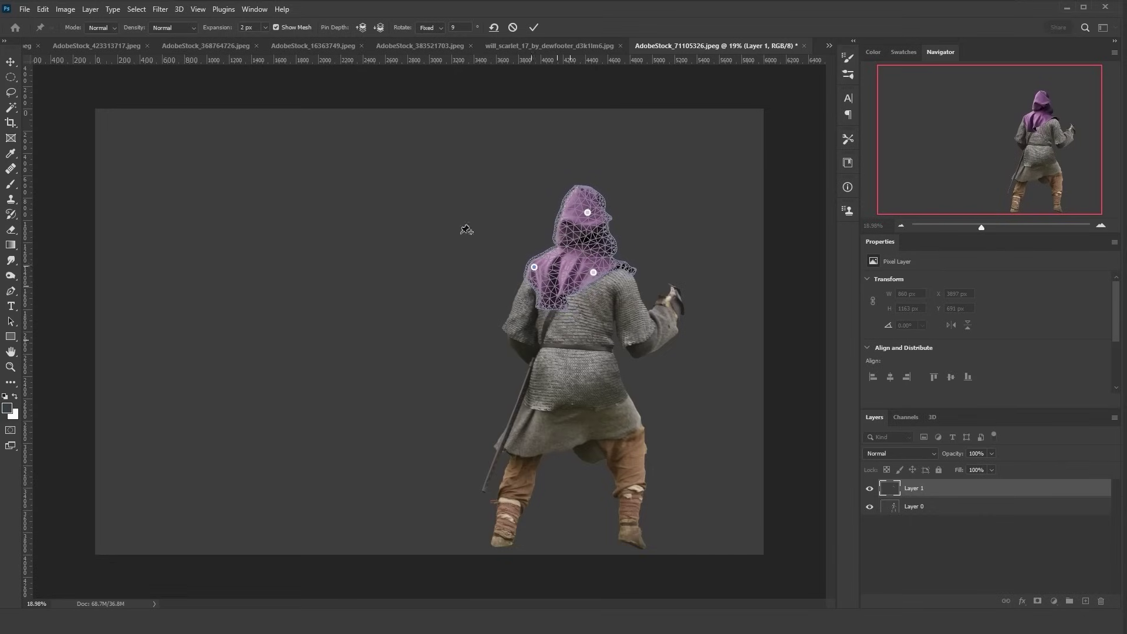
click(7, 68)
key(Return)
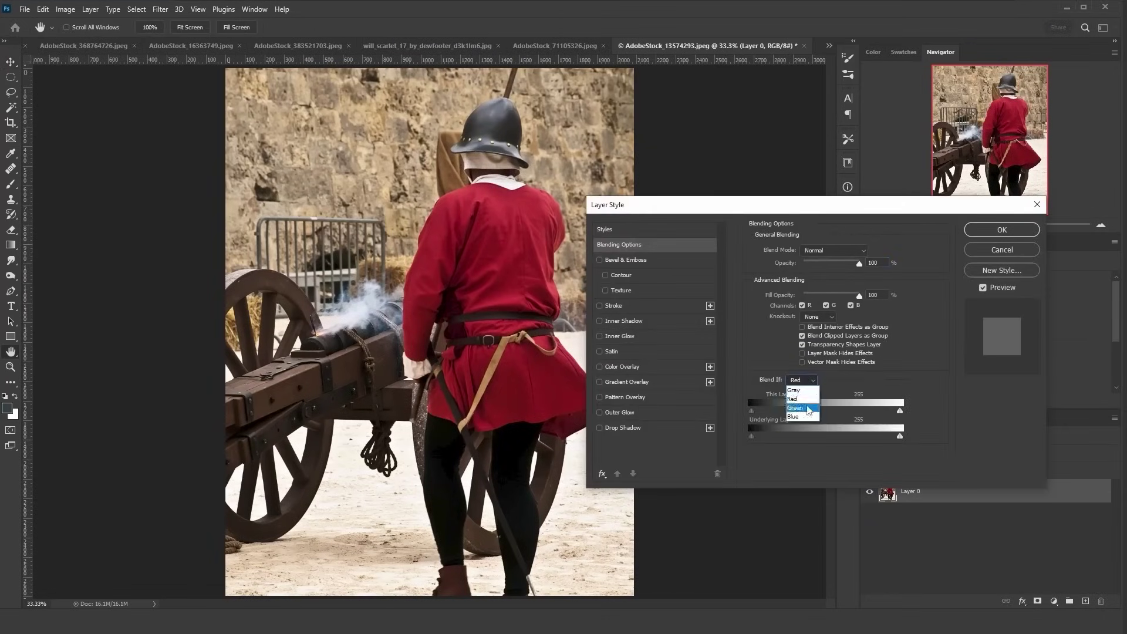
Step: Isolate the soldier's red tunic in AdobeStock_13574293 with Blend If, setting the red channel's shadow cutoff to 45 and limiting the blue channel's highlights
click(800, 390)
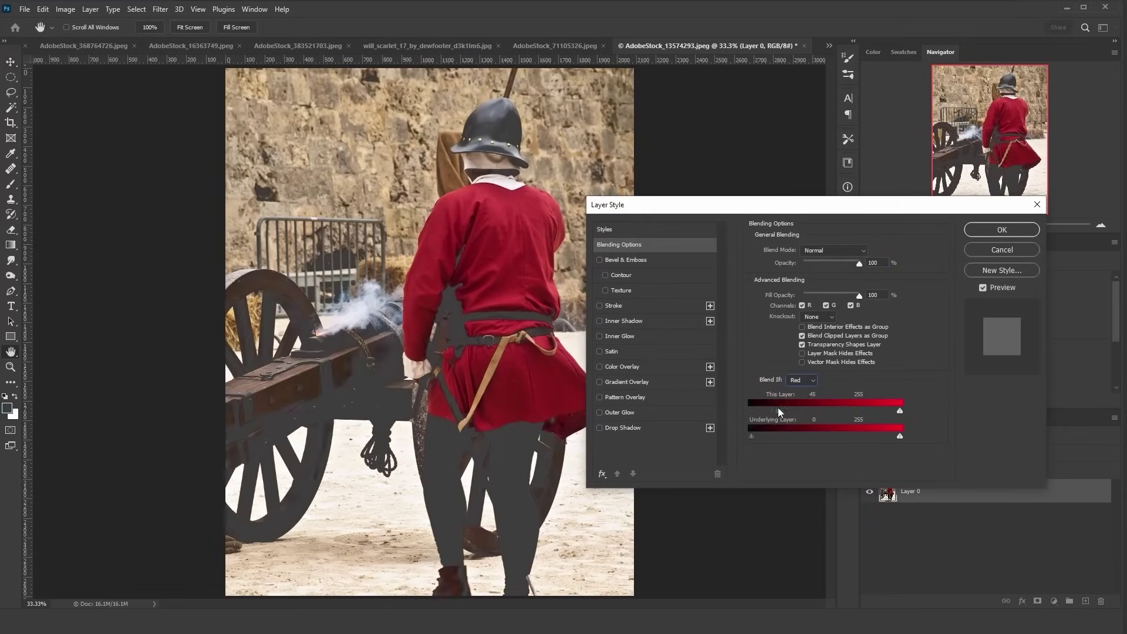
key(Down)
key(Down)
drag(900, 411, 795, 410)
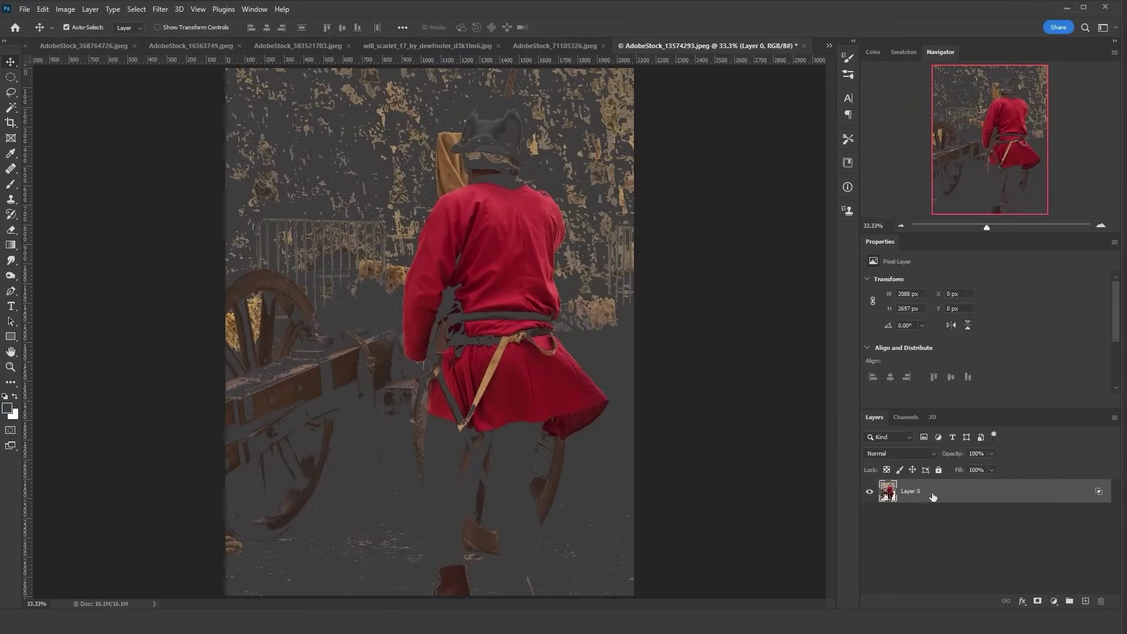
Step: Outline the soldier's isolated red tunic, including its flared skirt, with the Lasso tool
scroll(577, 394, up, 2)
key(l)
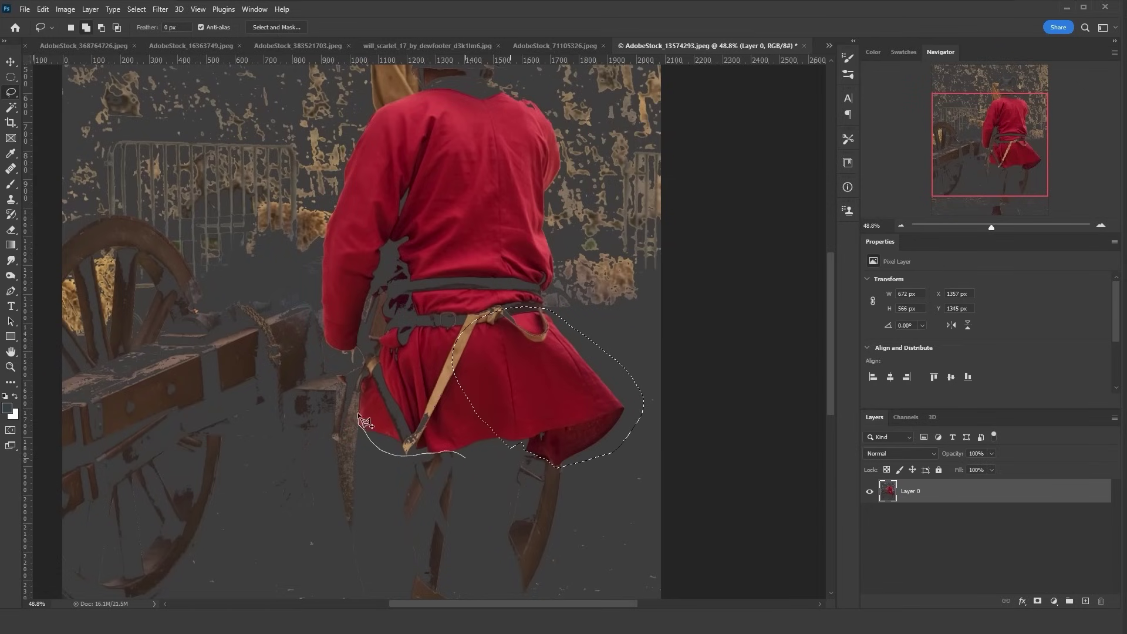
scroll(351, 142, up, 3)
mouse_move(351, 142)
mouse_down()
mouse_move(404, 254)
mouse_move(502, 217)
mouse_up()
drag(554, 386, 516, 521)
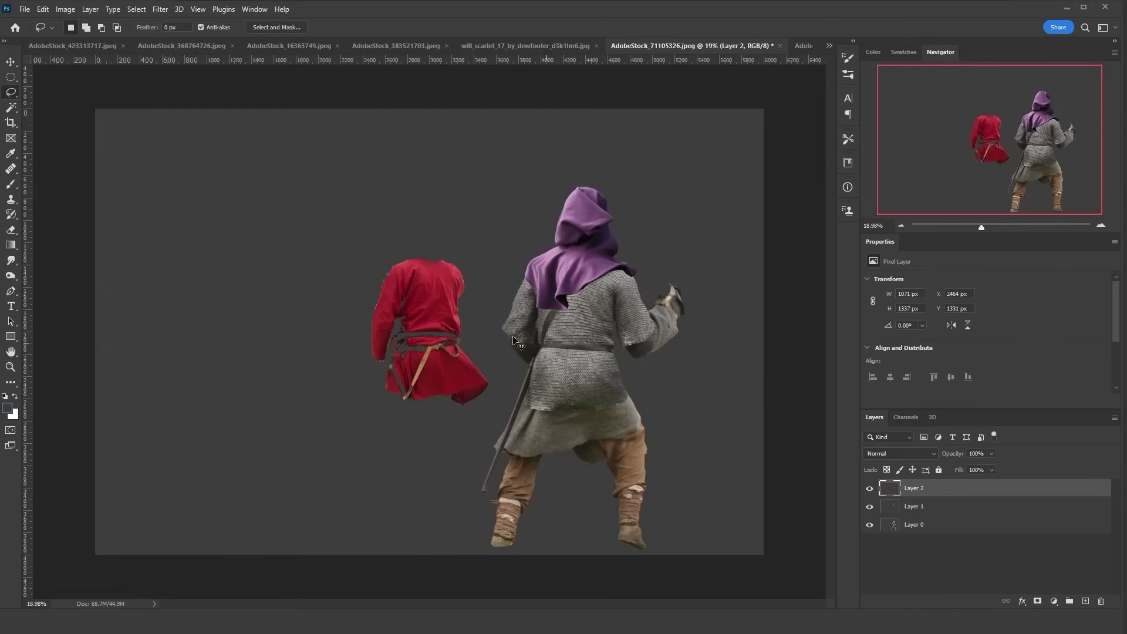
Step: Place the red tunic over the warrior's torso in AdobeStock_71105326, flip it horizontally and scale it to about 1627 × 1900 px
drag(415, 352, 534, 346)
key(ctrl+t)
right_click(552, 115)
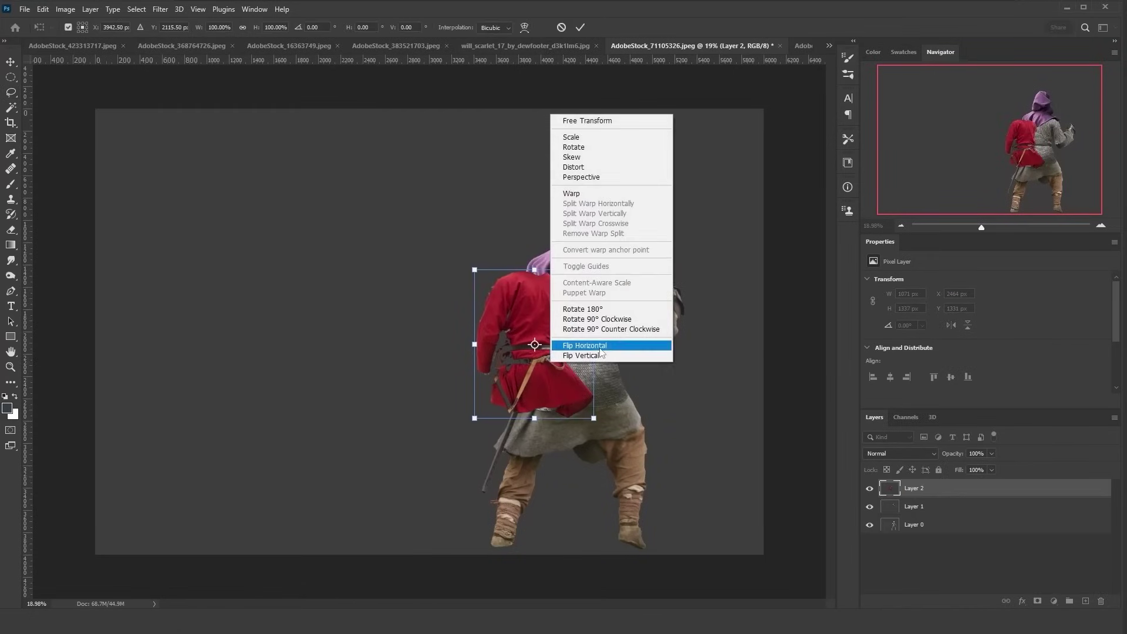
click(600, 348)
drag(534, 270, 547, 232)
drag(562, 326, 592, 349)
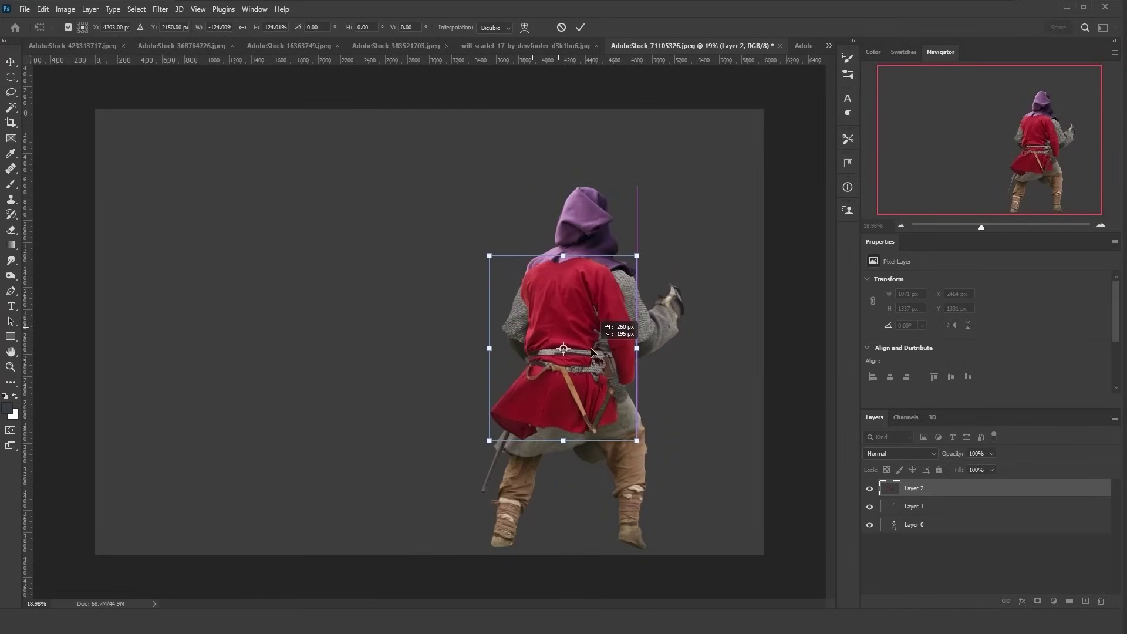
drag(563, 442, 564, 467)
drag(625, 402, 629, 395)
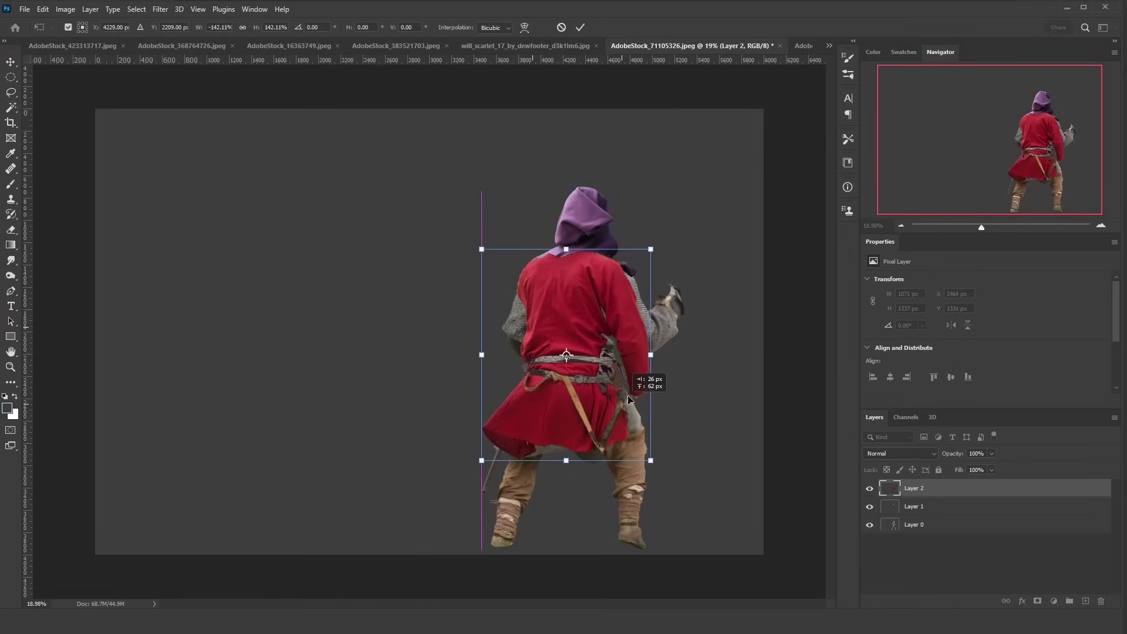
drag(653, 354, 663, 354)
key(Return)
Step: Move the tunic on Layer 2 beneath the hood layer and clip it to Layer 0
drag(918, 493, 919, 514)
key(ctrl+alt+g)
key(ctrl+t)
key(Return)
Step: Puppet Warp the tunic's sleeve so that it follows the warrior's raised forearm
click(42, 8)
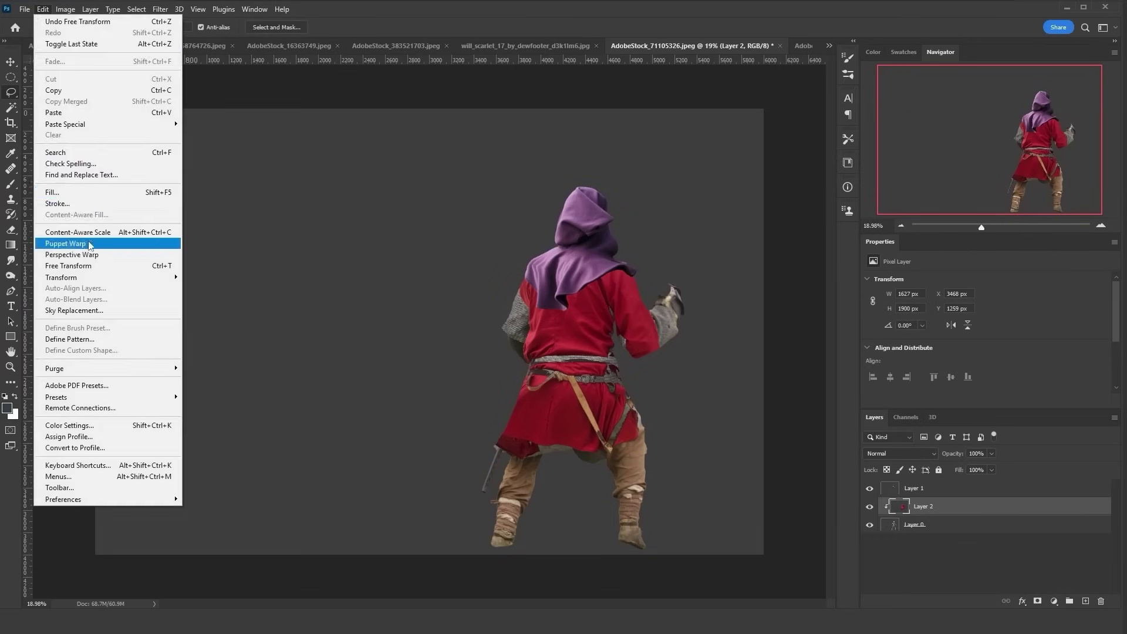
click(91, 243)
drag(655, 379, 645, 328)
click(614, 420)
drag(661, 340, 675, 311)
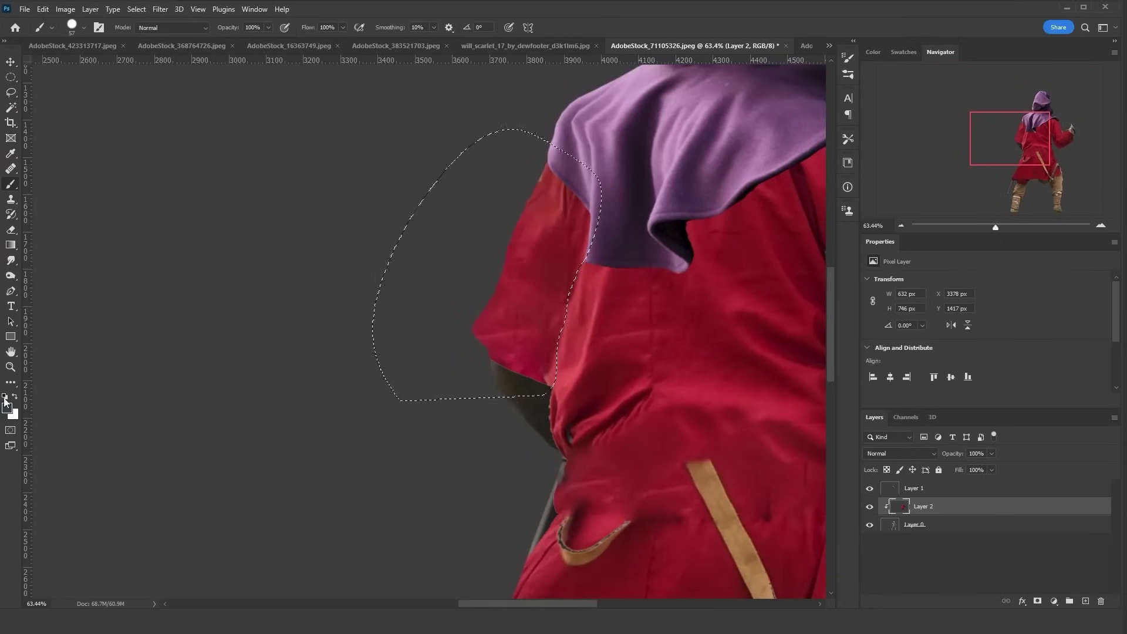
Step: Set the brush flow to 6% and paint shading on the tunic below the purple cape on Layer 3
drag(466, 314, 470, 311)
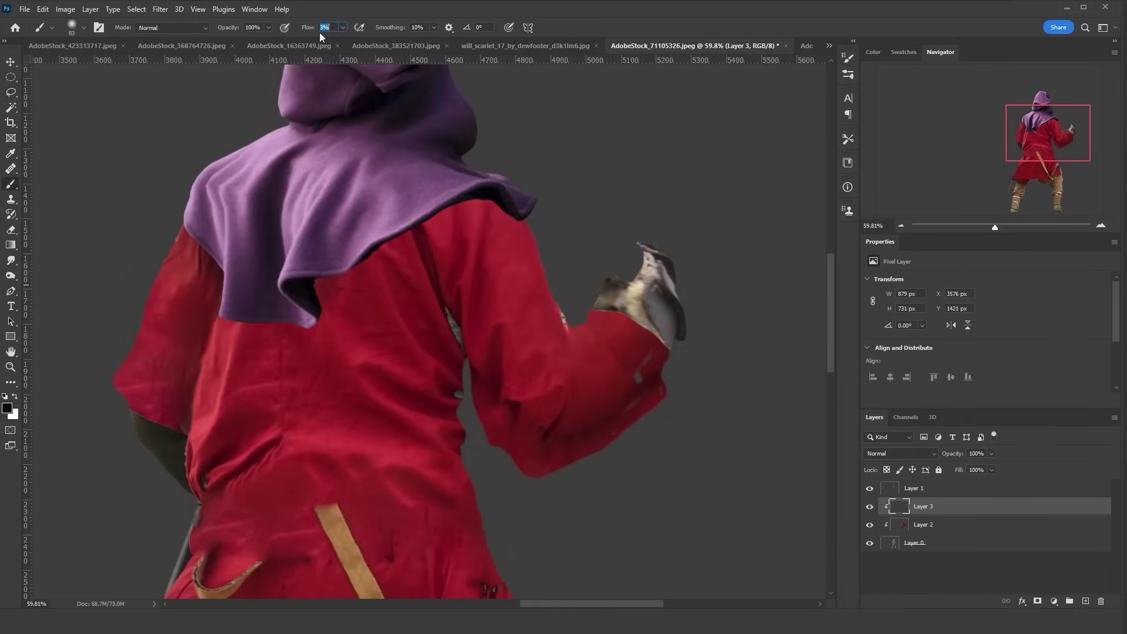
text(6)
mouse_move(299, 291)
mouse_down()
mouse_move(332, 276)
mouse_move(327, 262)
mouse_up()
mouse_move(327, 289)
mouse_down()
mouse_move(327, 338)
mouse_move(470, 206)
mouse_up()
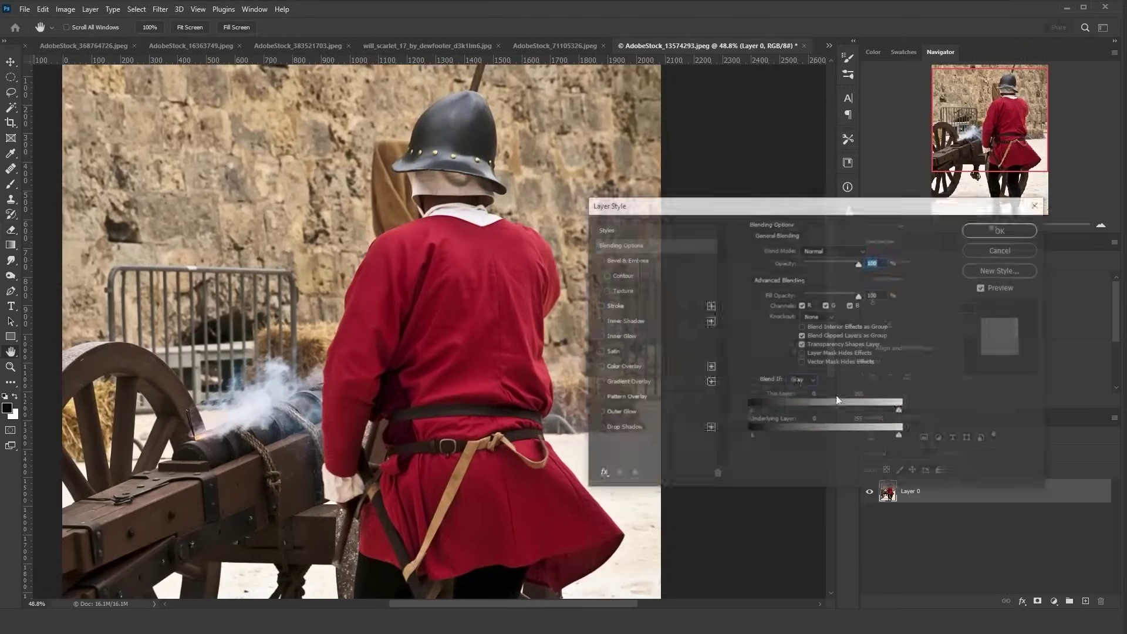
Step: Isolate the soldier's dark belts in AdobeStock_13574293 with red-channel Blend If highlights split at 53/70, and rasterize the layer style on Layer 0 copy
drag(900, 411, 783, 412)
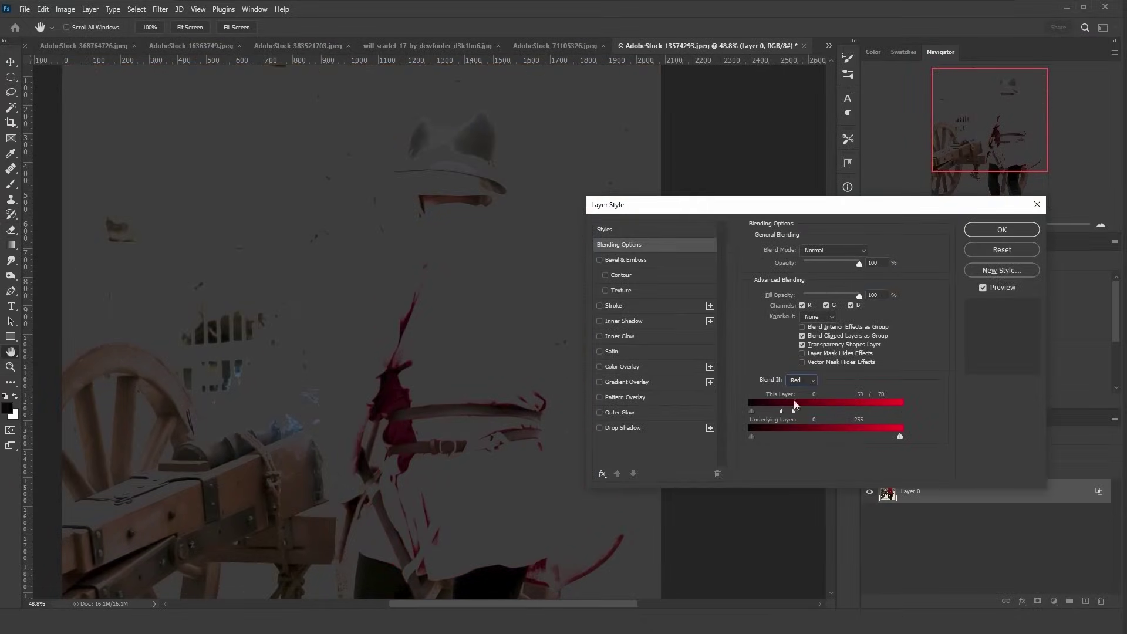
right_click(917, 491)
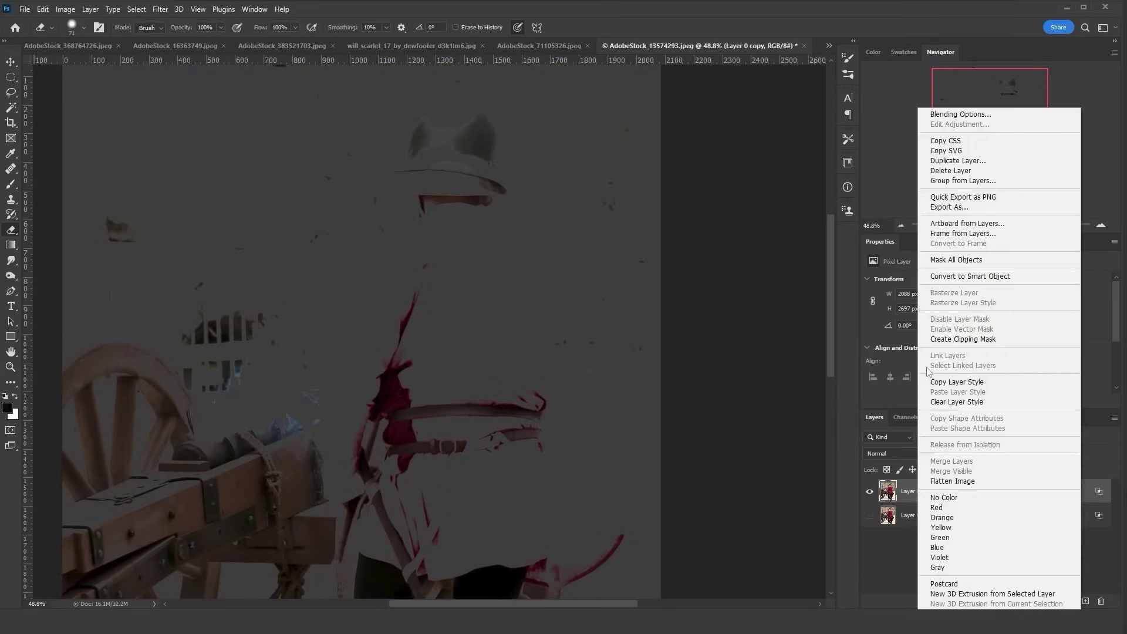
click(954, 302)
Step: Outline the dark belts with the Lasso tool and fit them around the warrior's waist in AdobeStock_71105326 as Layer 4
click(10, 92)
mouse_move(437, 438)
mouse_down()
mouse_move(382, 411)
mouse_move(557, 435)
mouse_up()
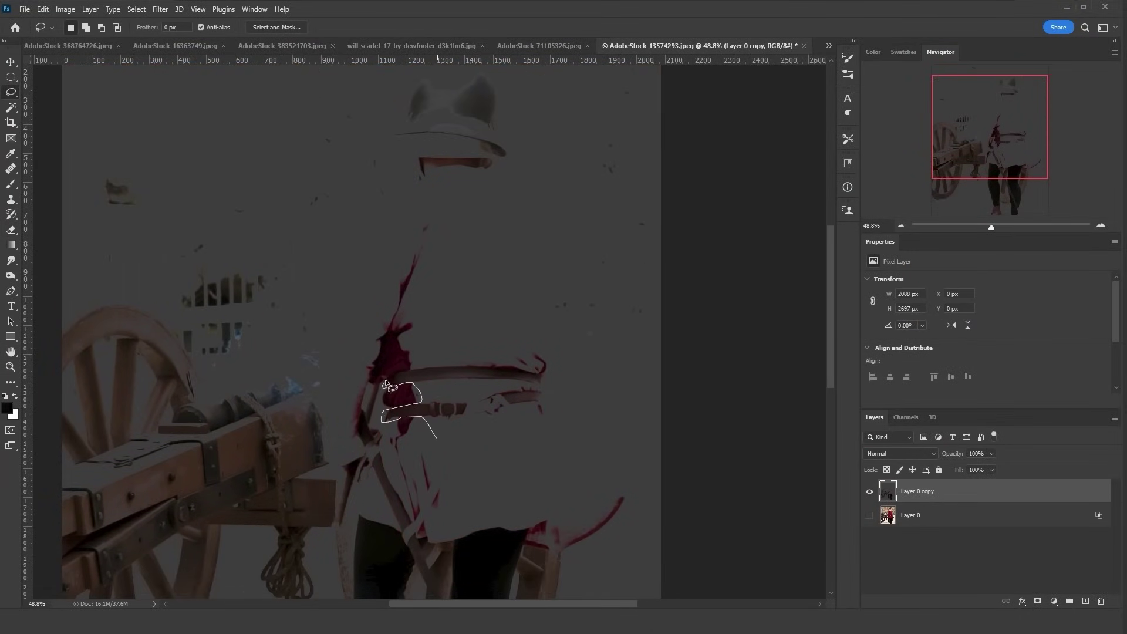
click(137, 9)
shift+click(158, 178)
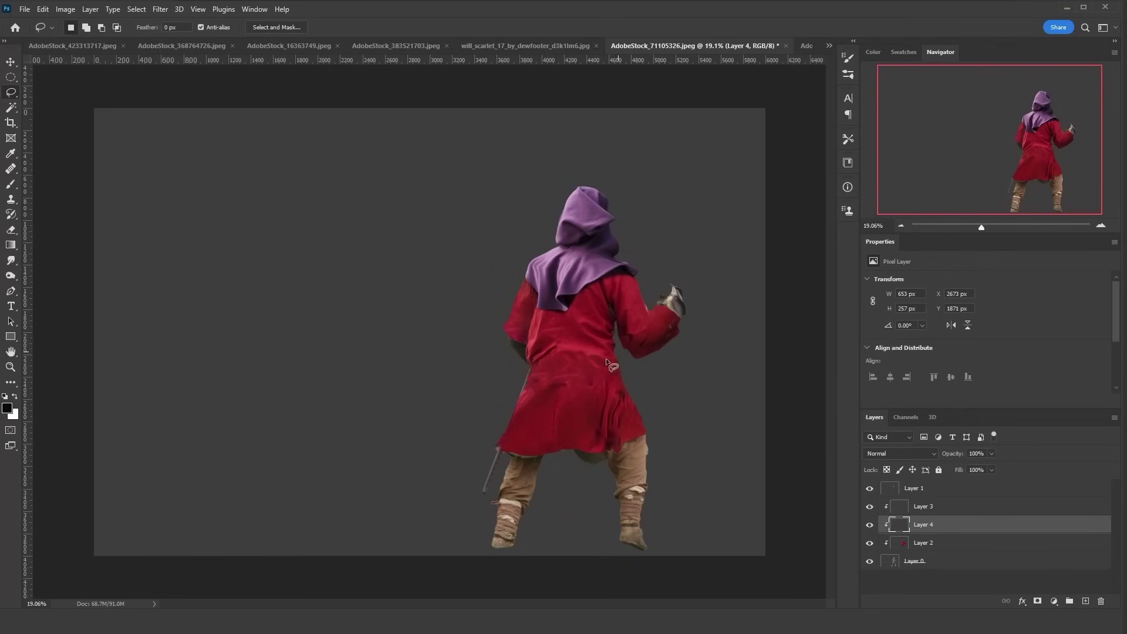
key(ctrl+t)
drag(659, 375, 618, 361)
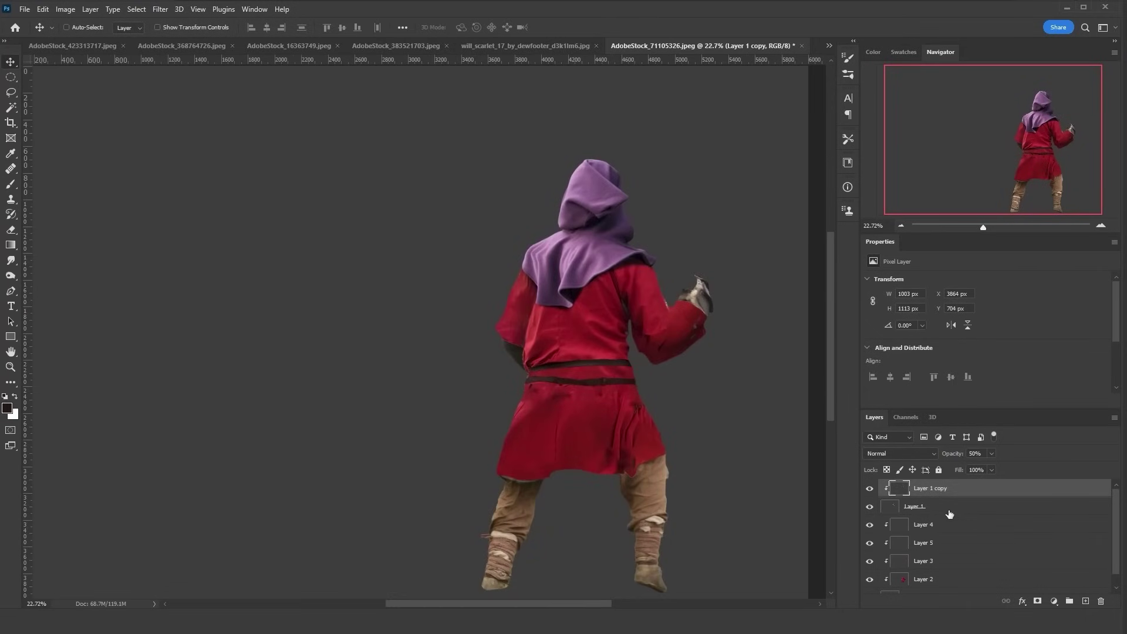
Step: Recolour the hood with hue +70, saturation -38 and Color Balance, and shift the tunic to ochre with saturation -38
key(ctrl+u)
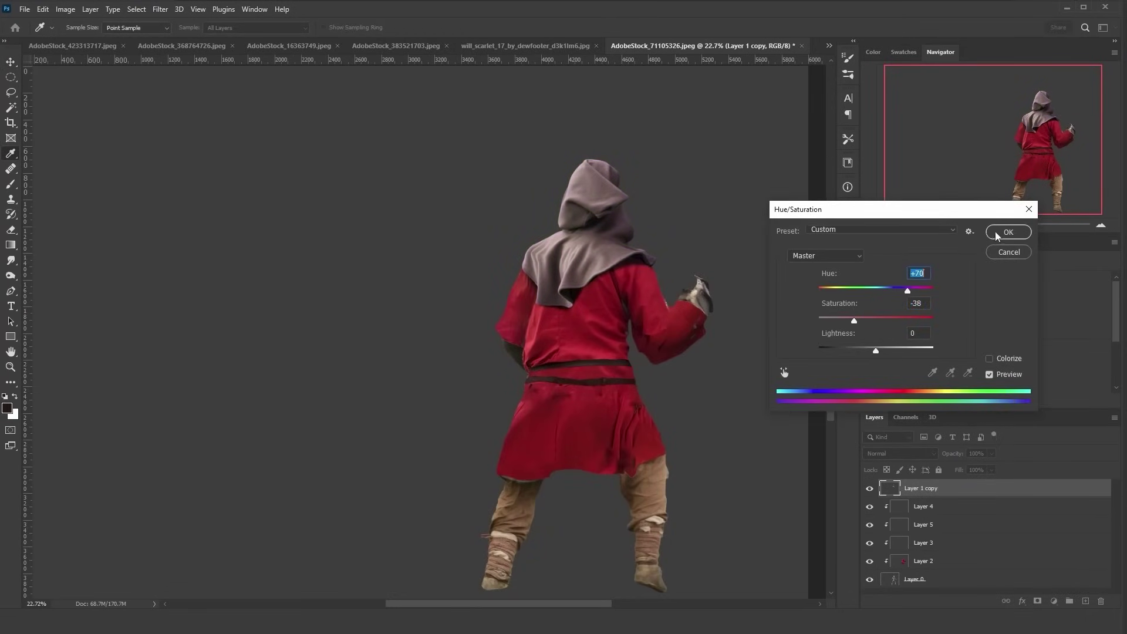
click(1008, 233)
key(ctrl+b)
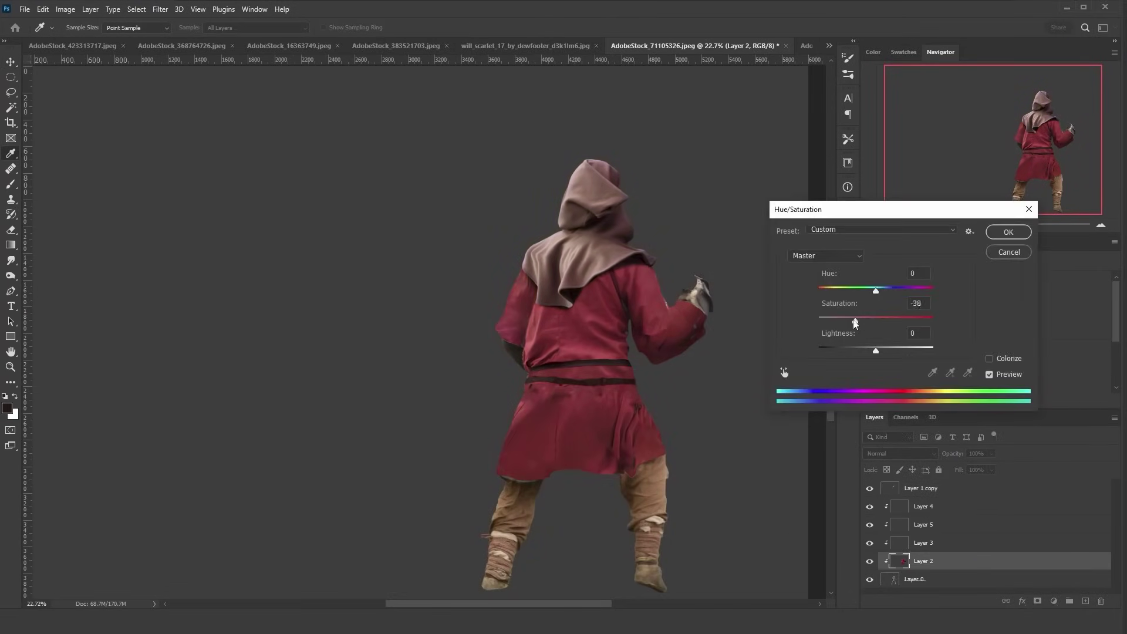
drag(873, 294, 914, 297)
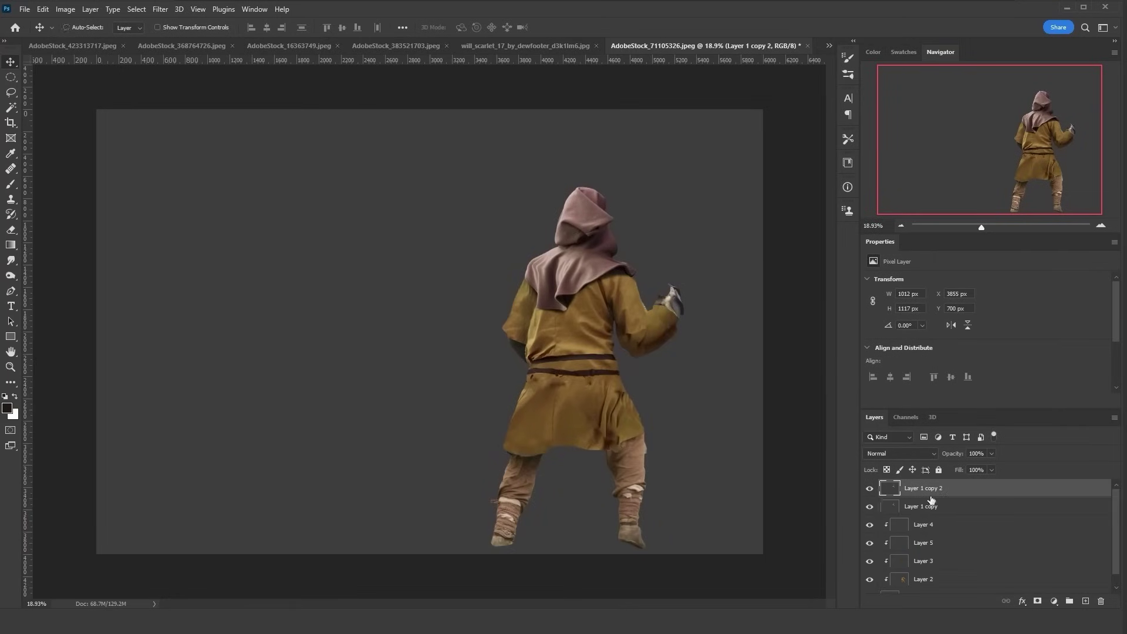
Step: Restrict Layer 1 copy 2 of the hood to its brighter tones with Blend If and rasterize its layer style
double_click(930, 497)
drag(765, 410, 836, 408)
click(1001, 229)
right_click(969, 489)
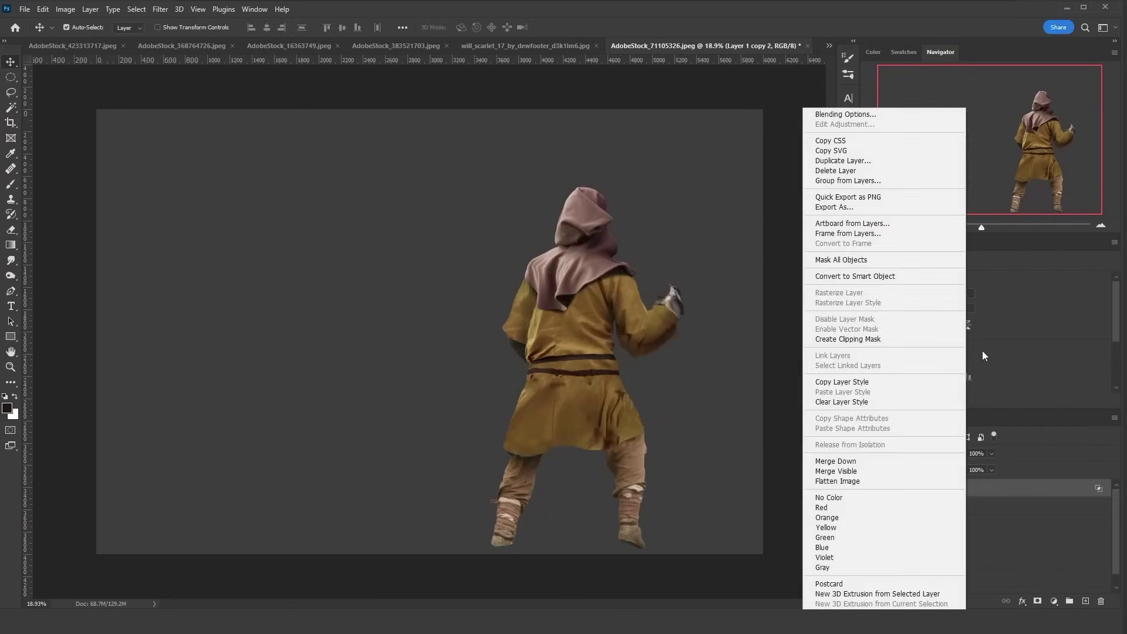
click(834, 306)
Step: Raise the lightness of Layer 1 copy 2 with Hue/Saturation and merge it with Layer 1 copy
key(ctrl+u)
drag(861, 350, 921, 348)
click(1006, 229)
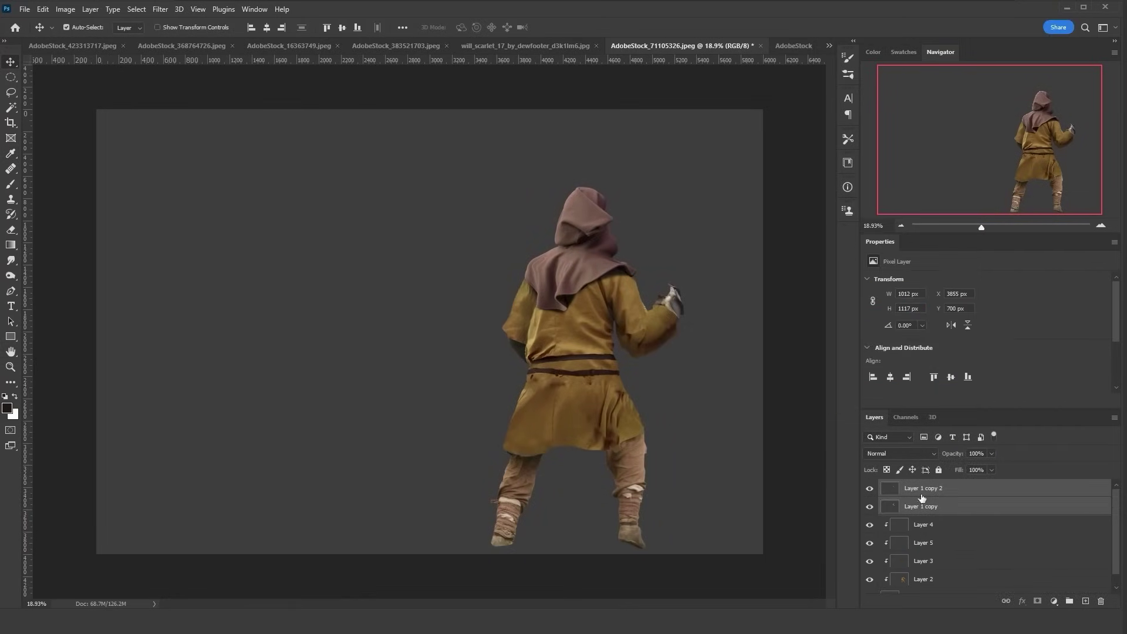
click(922, 495)
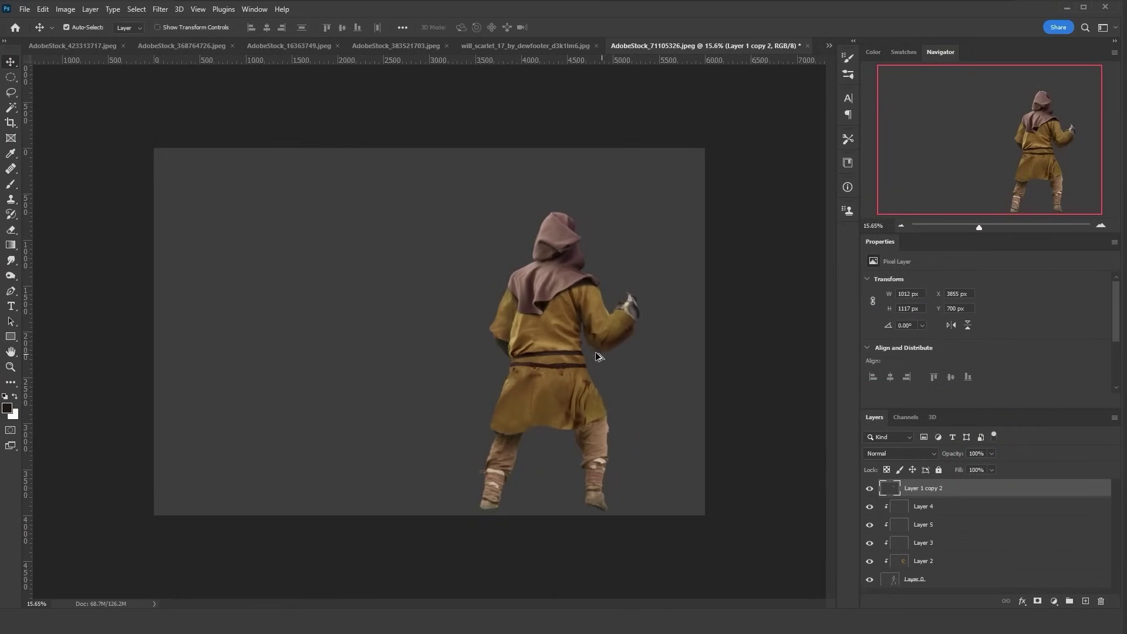
Step: Lasso the tunic skirt's lower middle and brighten it with a clipped Brightness/Contrast layer at brightness 33, feathering its mask
key(l)
scroll(563, 405, up, 6)
mouse_move(628, 481)
mouse_down()
mouse_move(531, 458)
mouse_move(529, 503)
mouse_up()
click(923, 524)
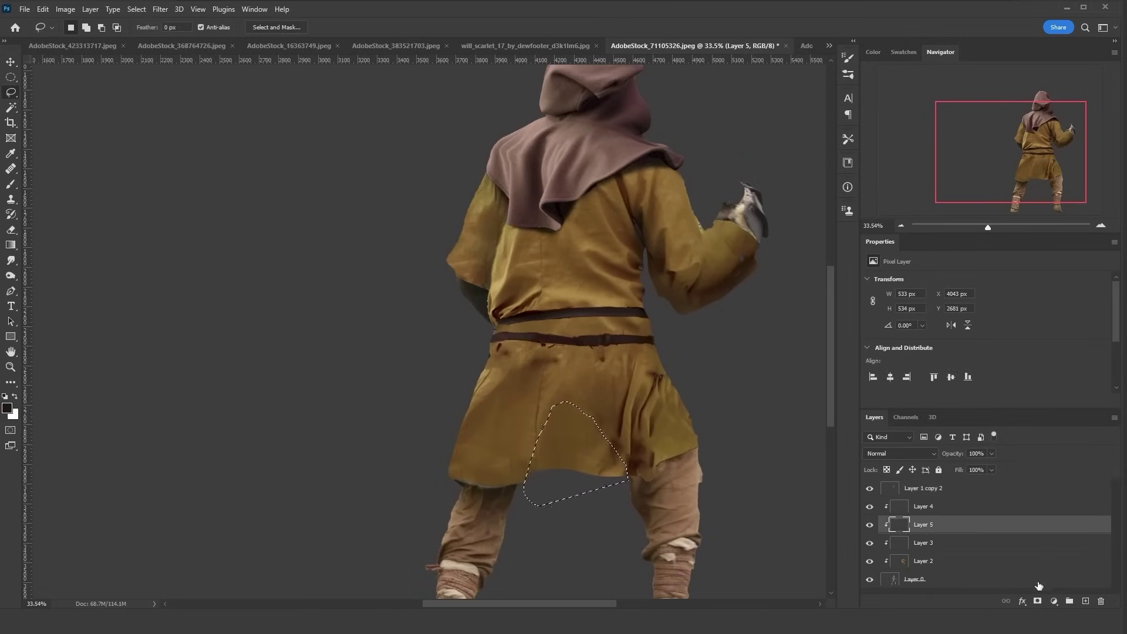
click(1054, 601)
click(1075, 394)
drag(986, 310, 1014, 310)
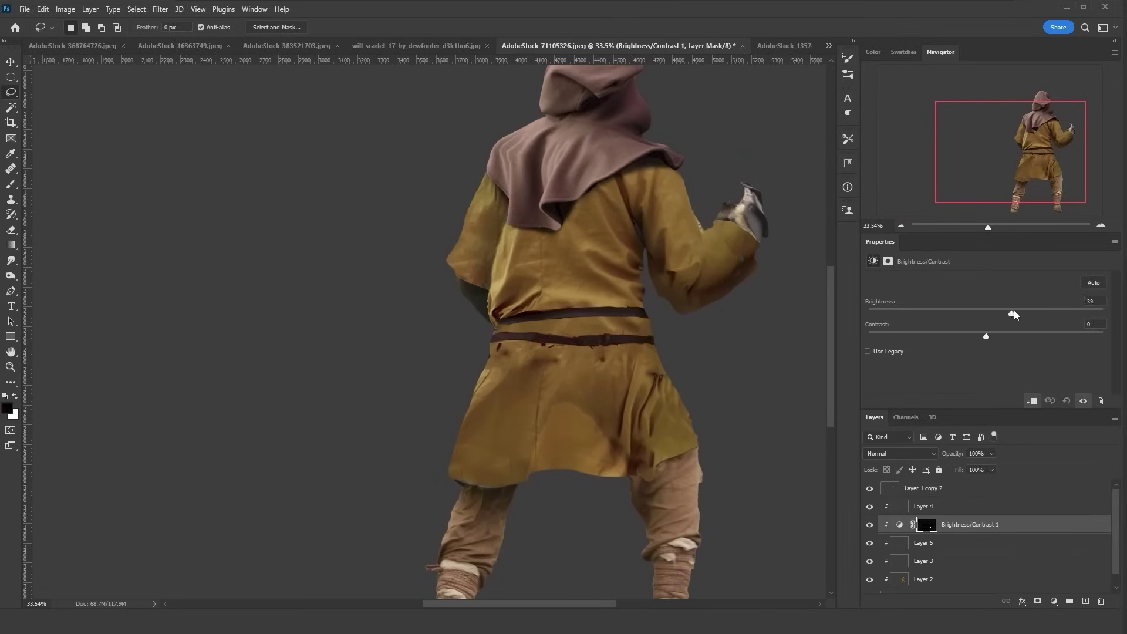
click(888, 262)
click(966, 357)
key(ctrl+0)
Step: Outline the warrior's shoulder area on Layer 0 with the Lasso tool
key(g)
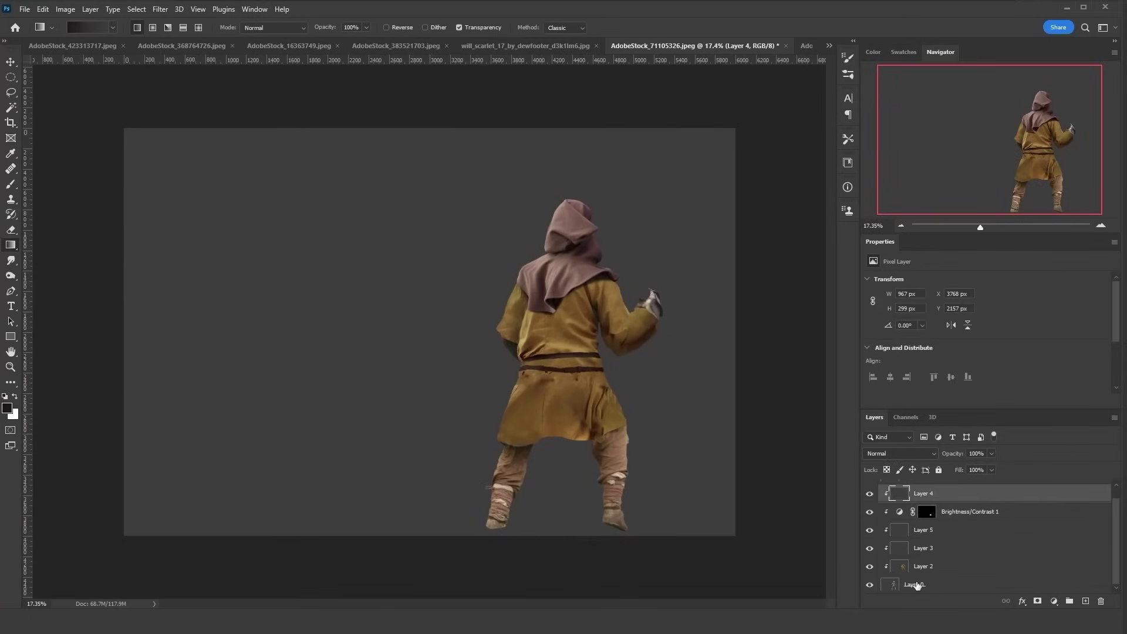
key(l)
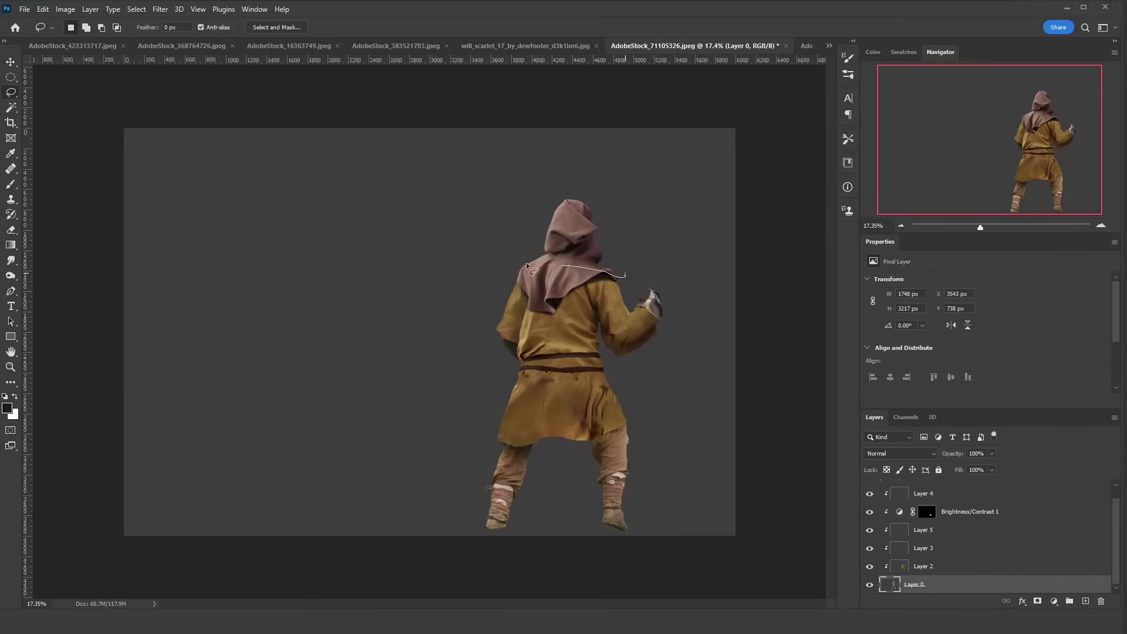
scroll(628, 261, up, 3)
click(942, 551)
key(ctrl+0)
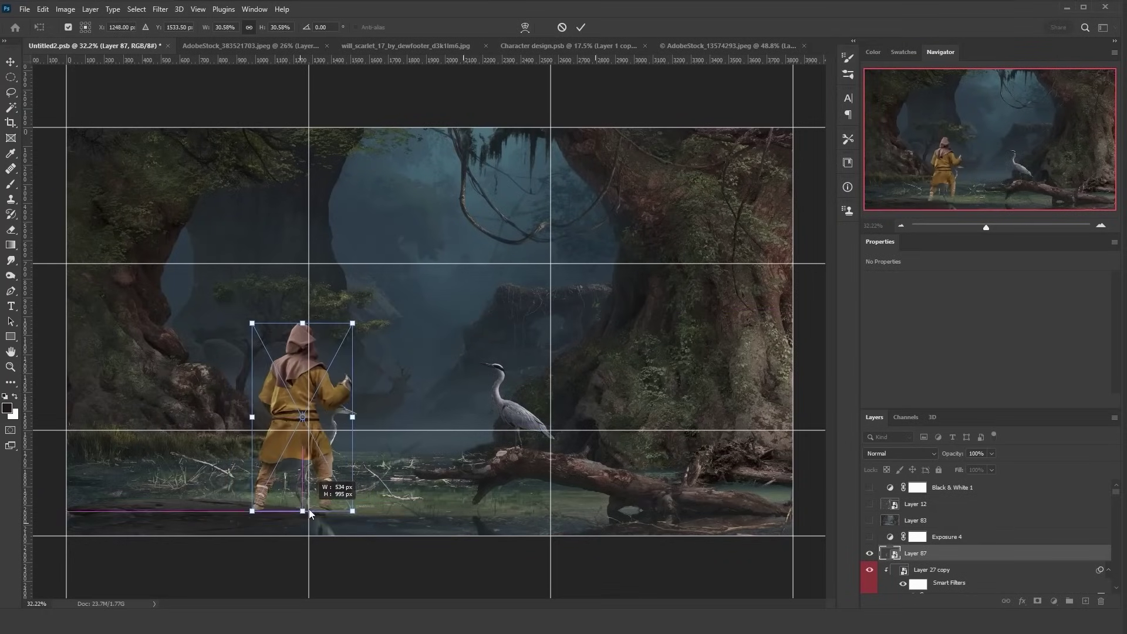
Step: Scale the warrior to about 555 × 1034 px in Untitled2.psb, stand him on the bank beside the wading heron and hide the guides
drag(309, 510, 260, 303)
drag(236, 425, 257, 438)
key(Return)
key(ctrl+h)
Step: Darken the warrior with a clipped Hue/Saturation layer at lightness -81 and apply a Levels adjustment
click(1054, 600)
click(1057, 488)
click(1031, 400)
drag(986, 371, 891, 371)
key(b)
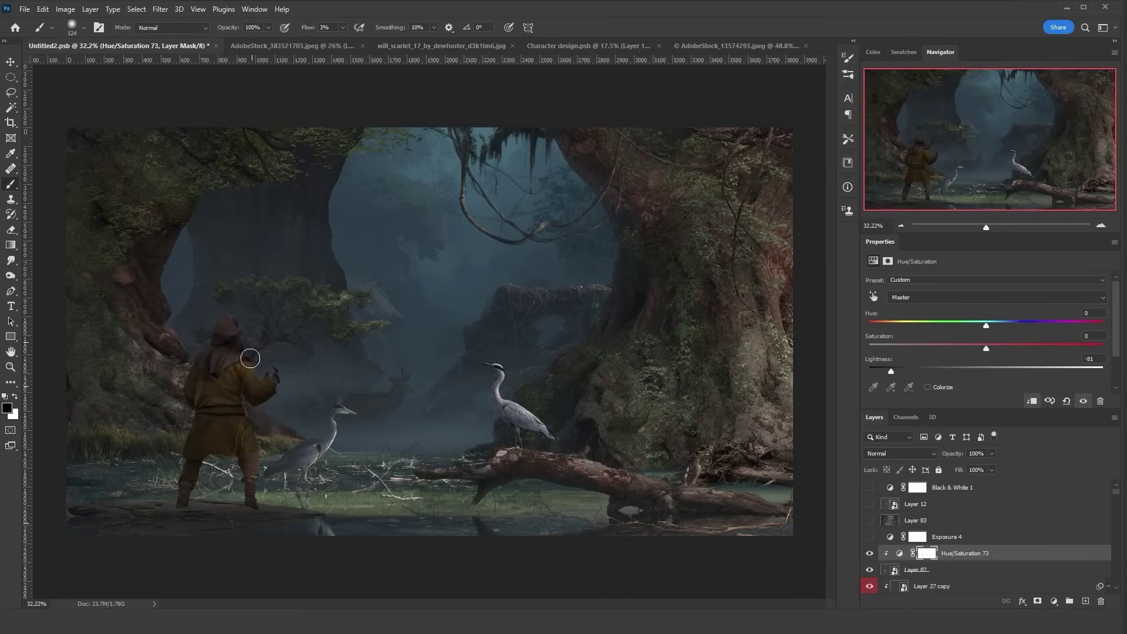
key(ctrl+l)
drag(855, 400, 986, 388)
key(Return)
Step: Add a new layer clipped to the warrior and fill it with the blue sampled from the fog
click(1085, 601)
key(ctrl+alt+g)
right_click(10, 245)
click(60, 256)
alt+click(412, 345)
click(413, 346)
Step: Darken the blue fill on Layer 88 with Hue/Saturation and blend it in Color mode at 30% opacity
key(ctrl+u)
drag(876, 351, 863, 351)
key(Return)
click(900, 453)
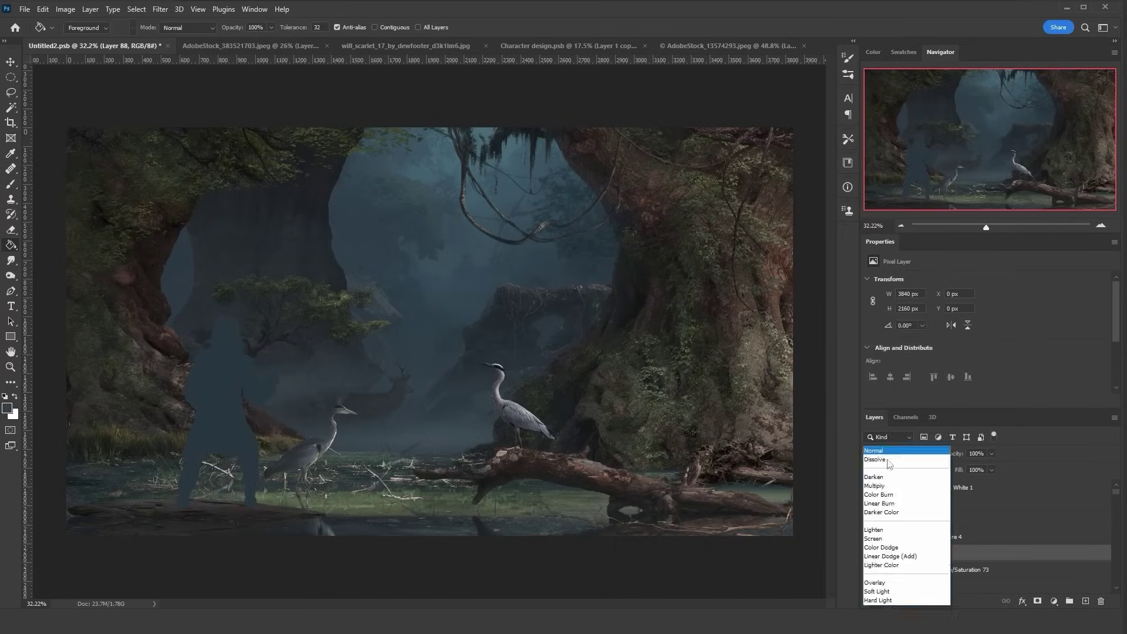
click(884, 592)
key(Return)
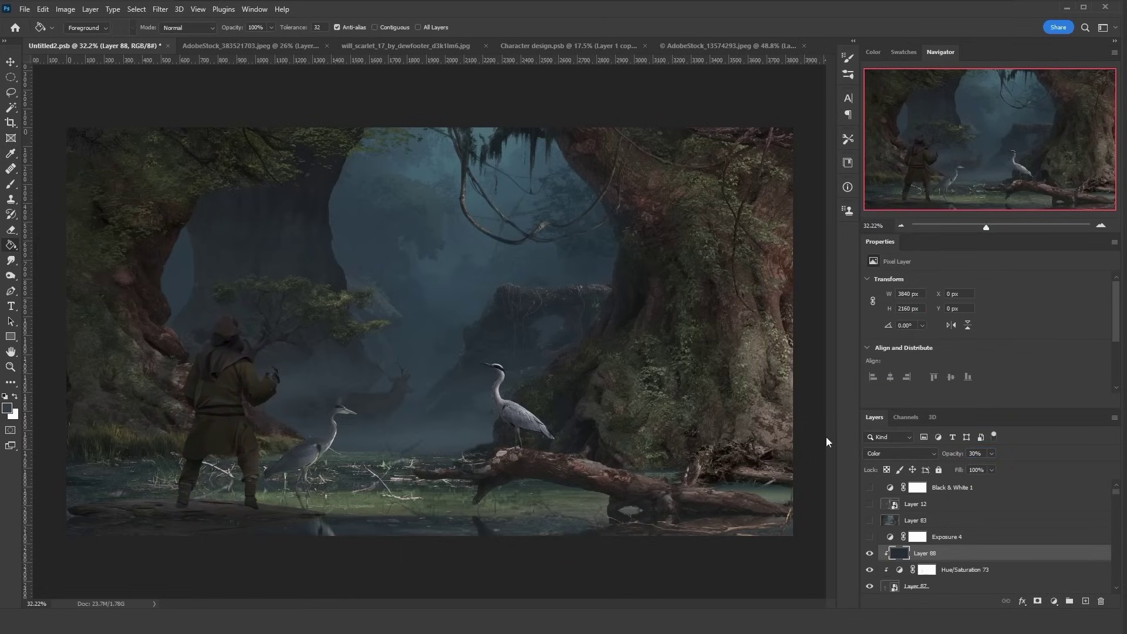
Step: Add a clipped Brightness/Contrast layer at brightness -76, invert its mask and size the brush to paint shadows on the warrior
key(b)
click(1054, 601)
click(1075, 431)
key(ctrl+alt+g)
drag(986, 313, 927, 314)
key(ctrl+i)
alt+right_click(256, 492)
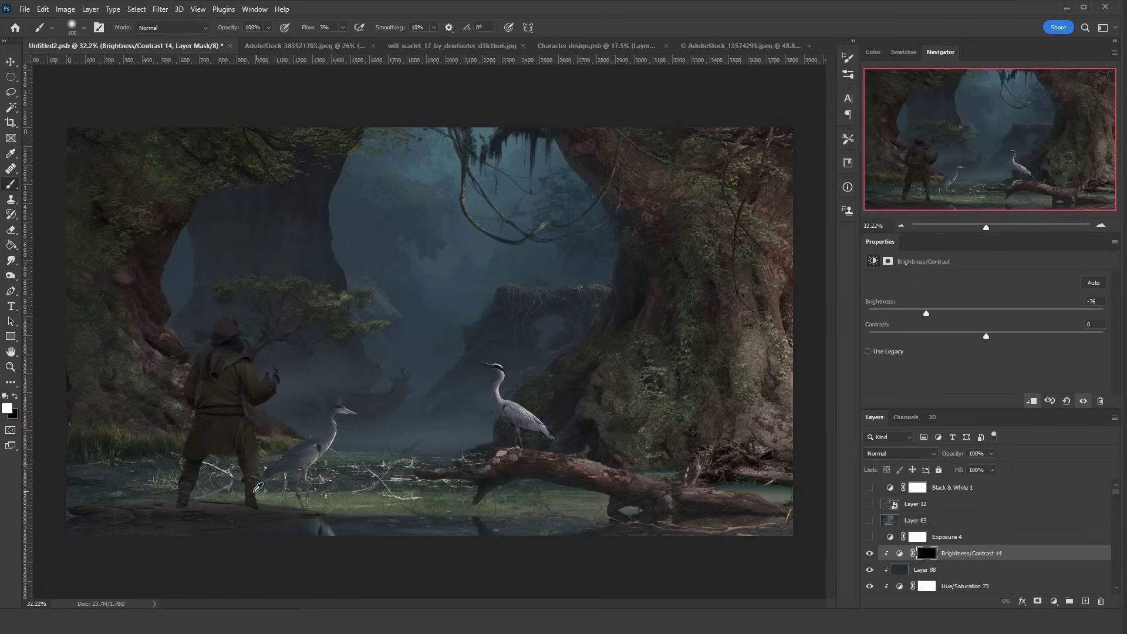
alt+right_click(200, 400)
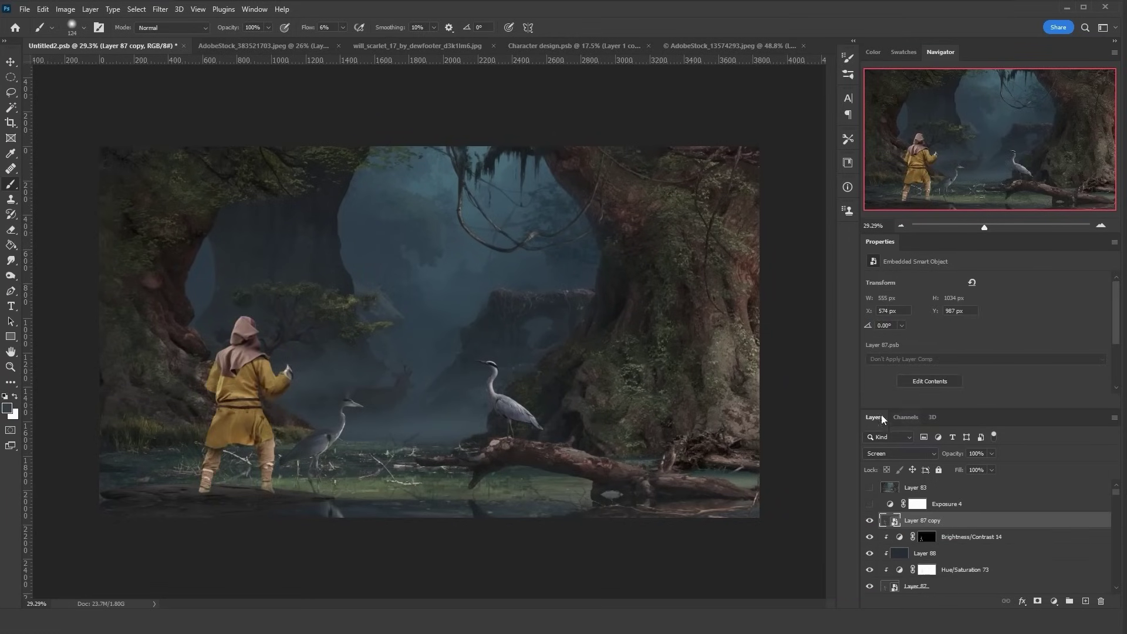
Step: Adjust the Layer 87 copy with Curves and clip it to the warrior
key(ctrl+m)
drag(462, 267, 462, 295)
click(727, 130)
key(ctrl+alt+g)
Step: Adjust the Layer 87 copy with Hue/Saturation and shift its midtone color balance to -1, 0, -16
key(ctrl+u)
click(1007, 231)
key(ctrl+b)
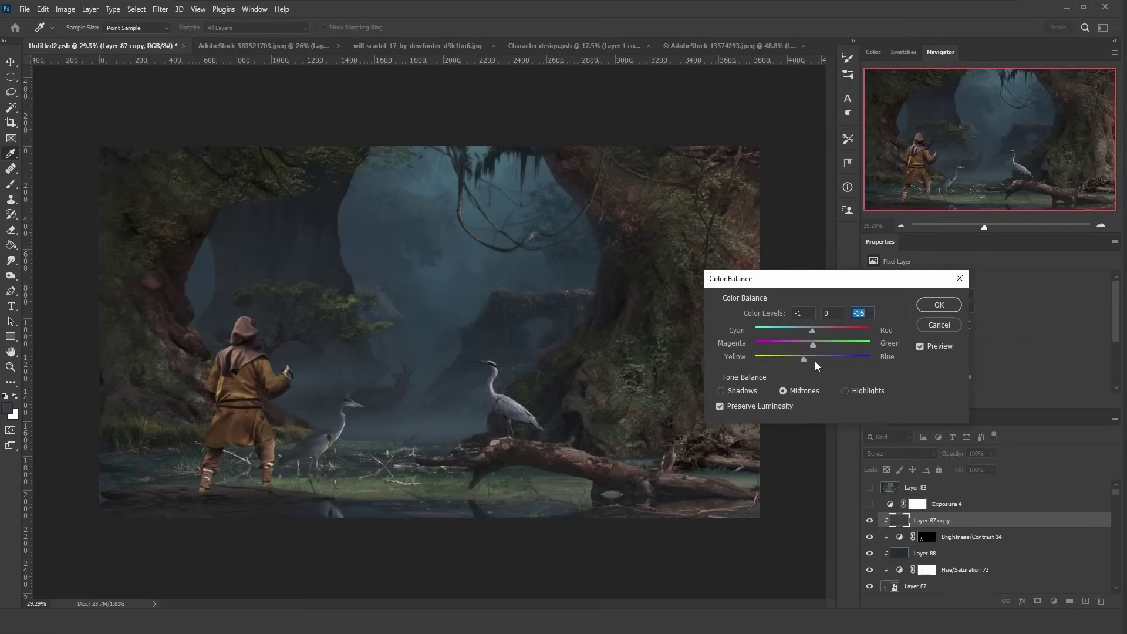
click(938, 305)
Step: Add a black mask to the Layer 87 copy and paint highlights back onto the warrior's hood, shoulders, sleeve and legs
alt+click(1036, 602)
scroll(299, 379, up, 3)
key(shift+5)
key(shift+1)
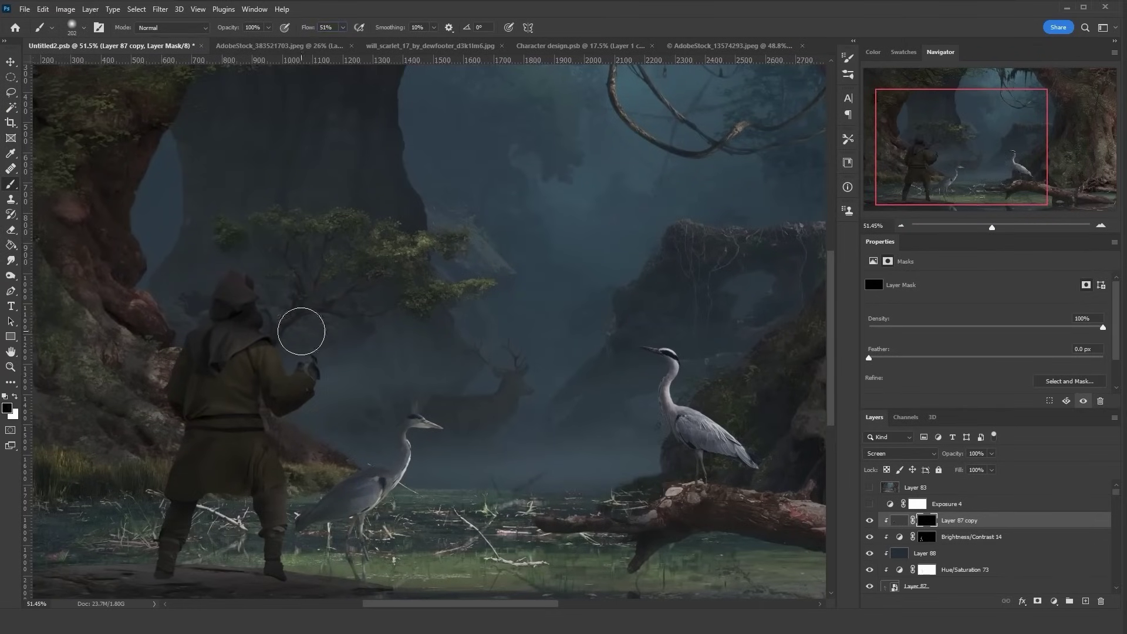
drag(312, 393, 274, 317)
drag(229, 308, 284, 340)
drag(276, 502, 264, 247)
drag(335, 289, 305, 289)
drag(321, 446, 320, 364)
scroll(320, 364, down, 1)
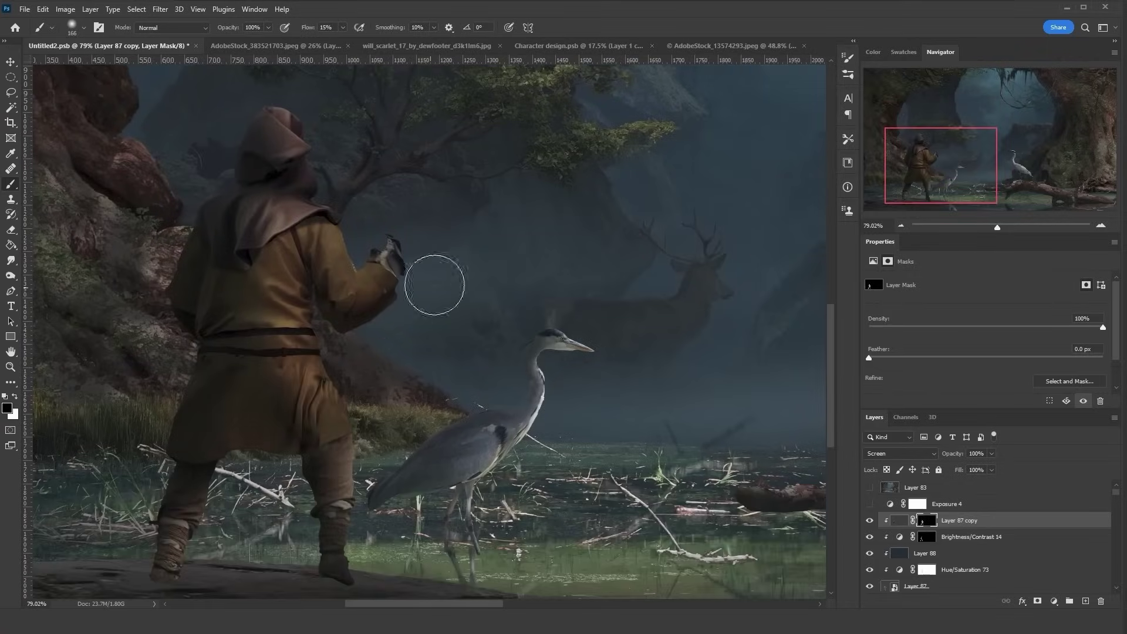
scroll(432, 277, down, 2)
Step: Select the sword-holding hand and part of its forearm in the swordsman photo, completing the selection with the Lasso
drag(335, 296, 555, 546)
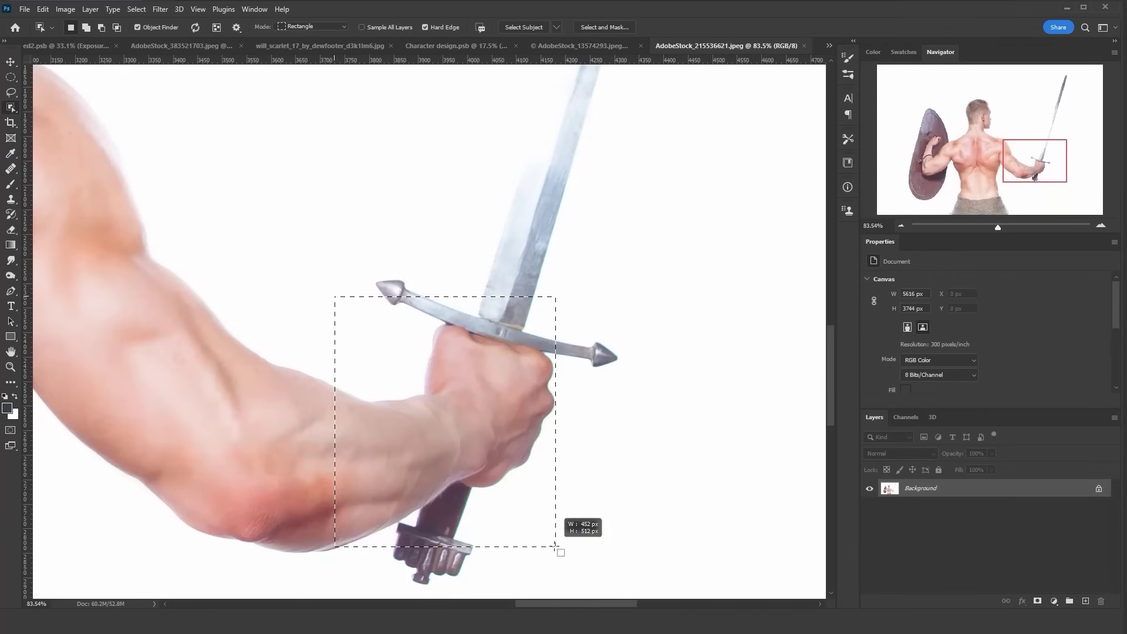
key(l)
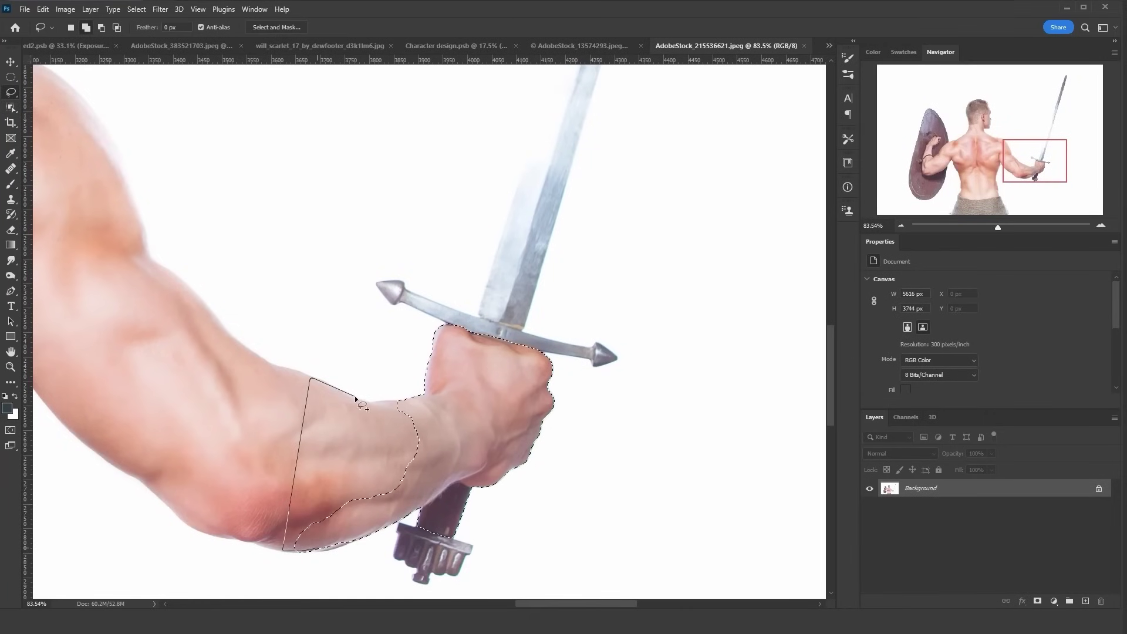
drag(393, 552, 411, 517)
Step: Refine the edge of the hand selection
click(136, 8)
shift+click(157, 175)
drag(774, 273, 790, 272)
drag(777, 327, 800, 341)
drag(789, 327, 781, 327)
click(831, 464)
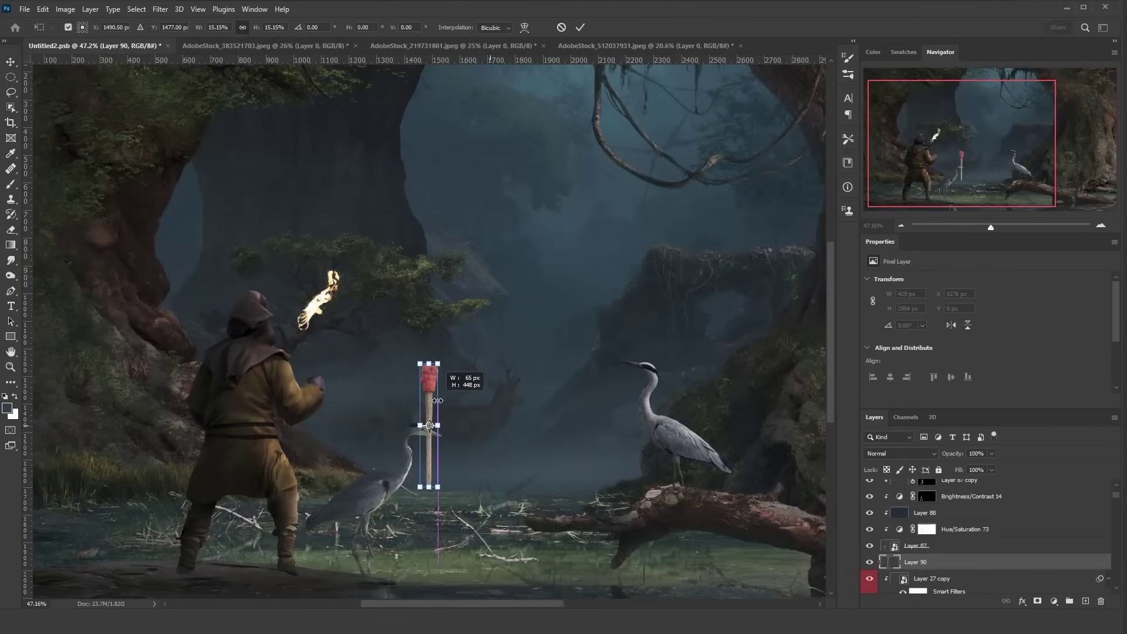
Step: Place the scaled torch stick beside the warrior's raised hand and apply the transform
drag(429, 447, 326, 370)
key(Return)
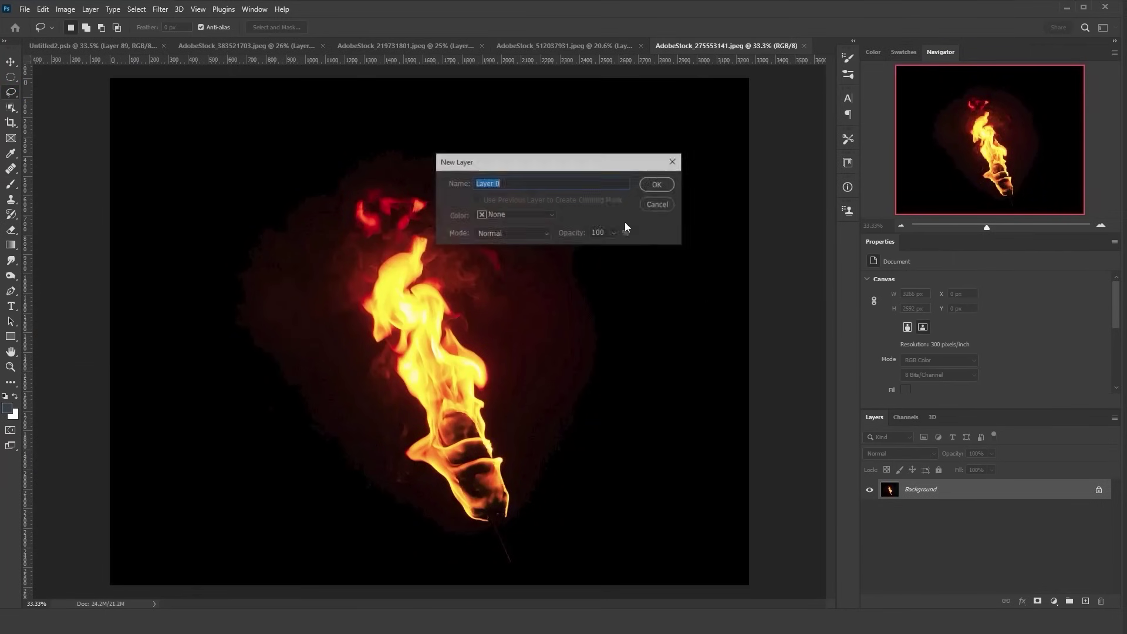
Step: Unlock the flame photo's background as Layer 0 and drop out its black areas with Blend If on the red channel
key(Return)
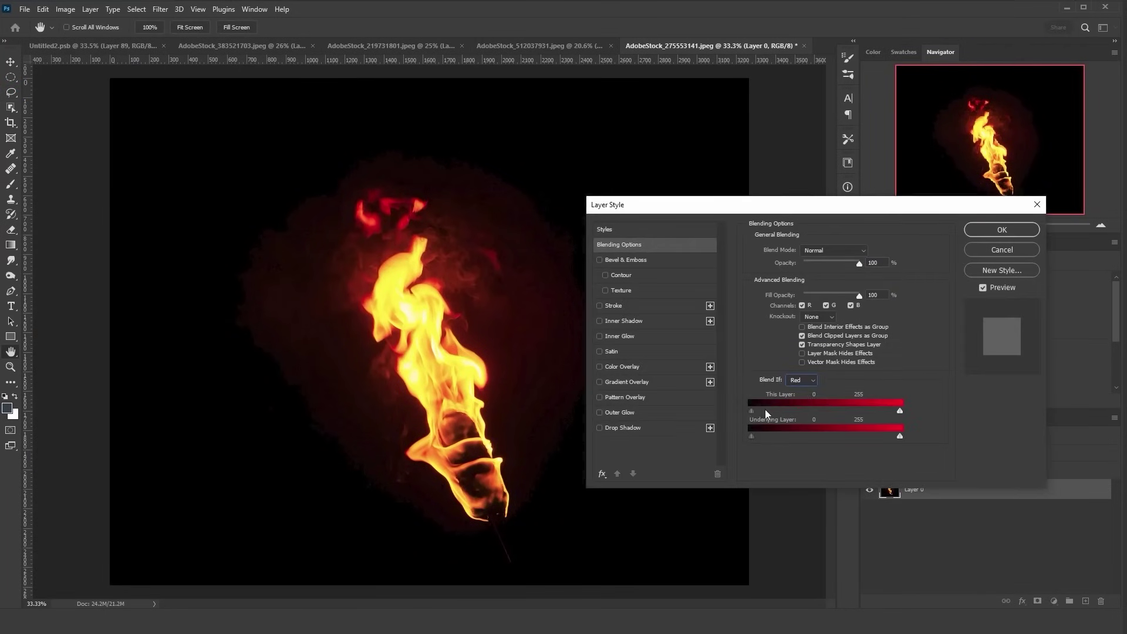
drag(765, 410, 856, 408)
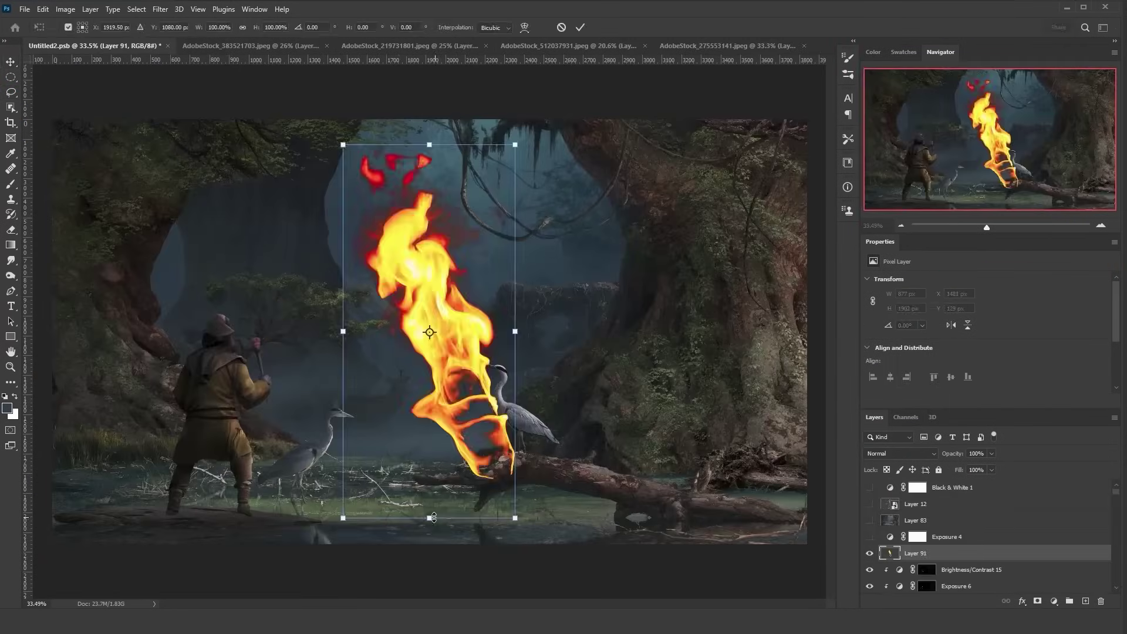
Step: Scale the flame down, flip it horizontally, fit it onto the torch head and blend it in Screen mode
drag(371, 487, 357, 434)
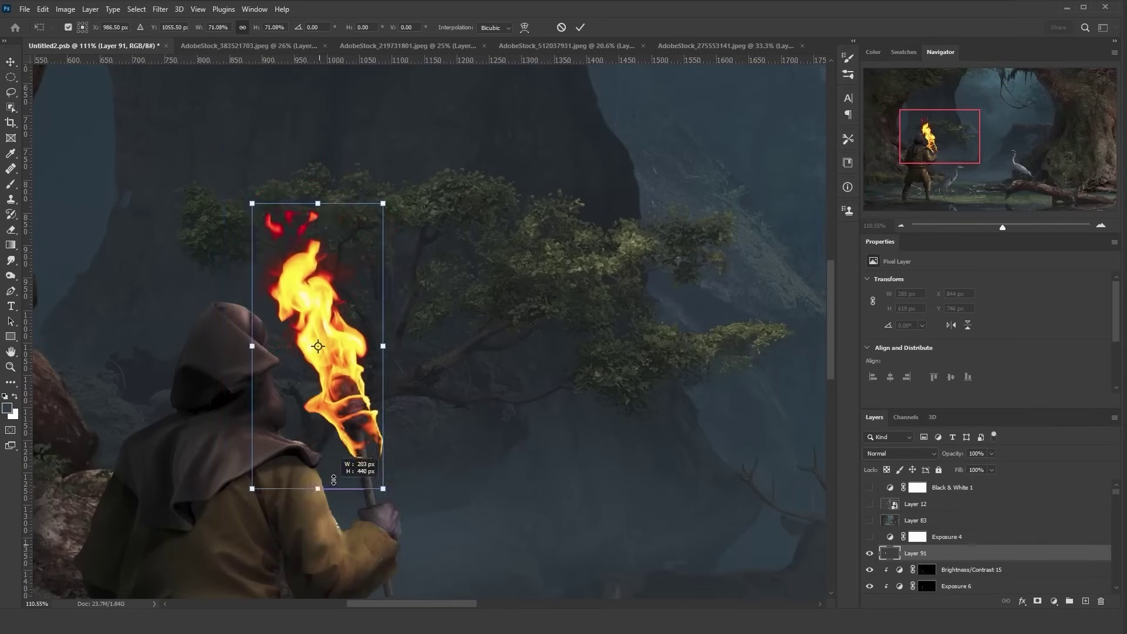
right_click(348, 448)
click(379, 429)
drag(351, 406, 432, 393)
right_click(351, 336)
click(369, 428)
drag(368, 429, 374, 428)
key(Return)
click(900, 453)
click(880, 413)
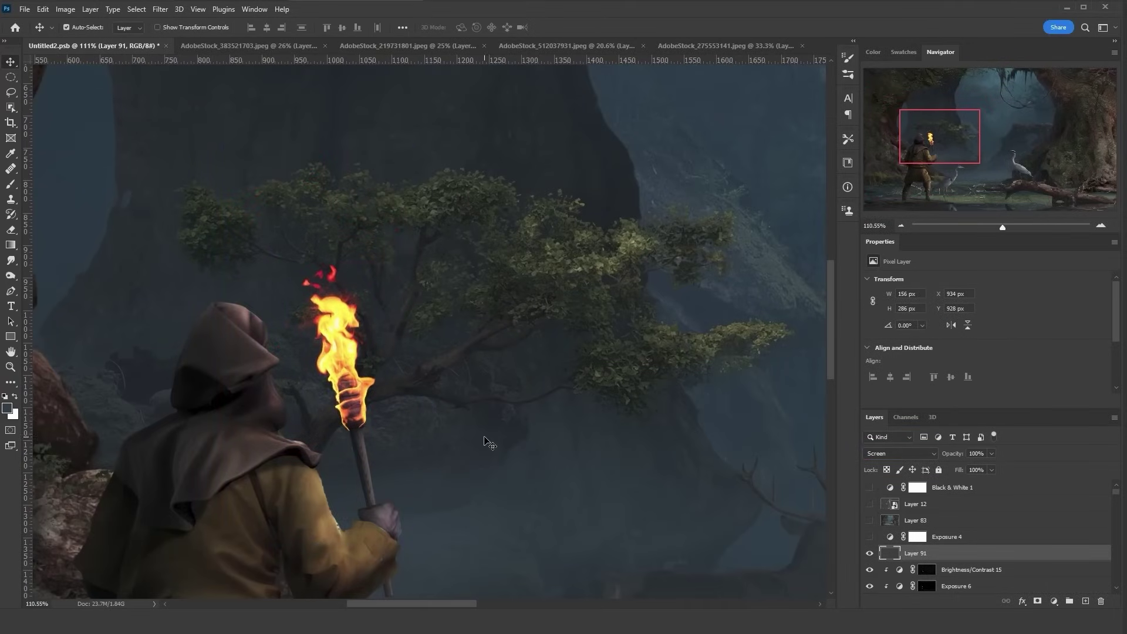
key(ctrl+l)
drag(922, 353, 948, 354)
drag(848, 353, 896, 353)
drag(848, 404, 866, 404)
key(Escape)
Step: Add a Color Balance adjustment for the torch flame and tune its color sliders across the tonal ranges
scroll(267, 362, down, 12)
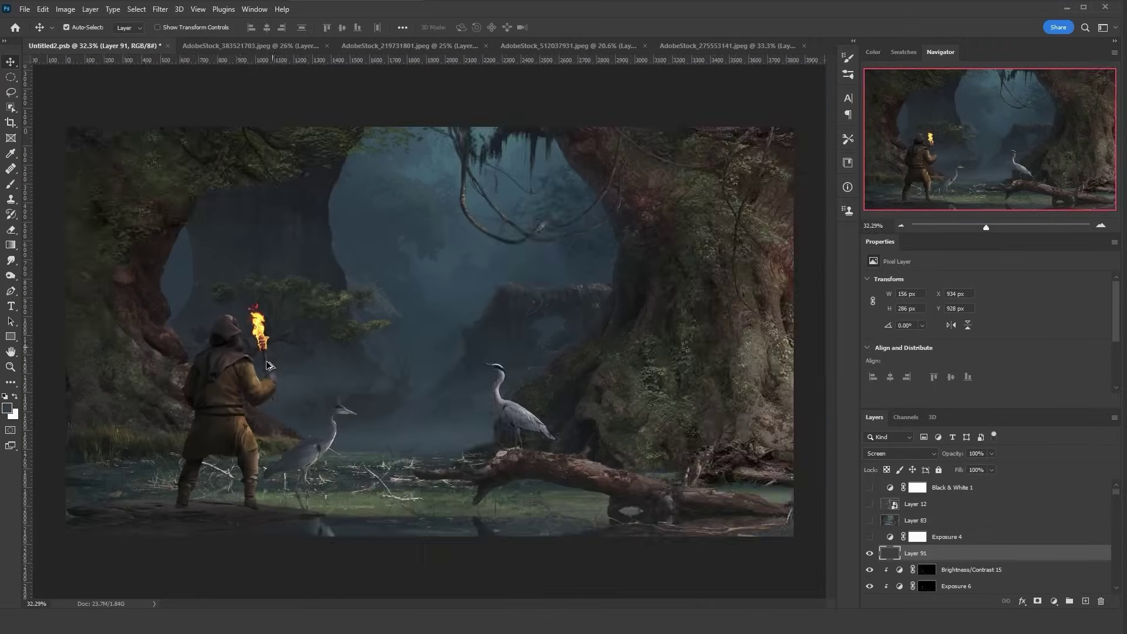
scroll(269, 365, up, 5)
click(1054, 601)
click(1069, 526)
mouse_move(1044, 337)
mouse_down()
mouse_move(989, 337)
mouse_move(1023, 337)
mouse_up()
drag(1028, 337, 1062, 360)
mouse_move(986, 337)
mouse_down()
mouse_move(1003, 337)
mouse_move(982, 337)
mouse_up()
click(999, 294)
click(999, 323)
drag(1045, 383, 1029, 360)
key(z)
mouse_move(503, 354)
mouse_down()
mouse_move(423, 346)
mouse_move(487, 347)
mouse_up()
click(963, 569)
key(ctrl+b)
click(936, 325)
Step: Add another adjustment layer for the flame and paint a warm orange glow around the torch on Layer 91 in Screen mode
click(1054, 601)
click(1057, 465)
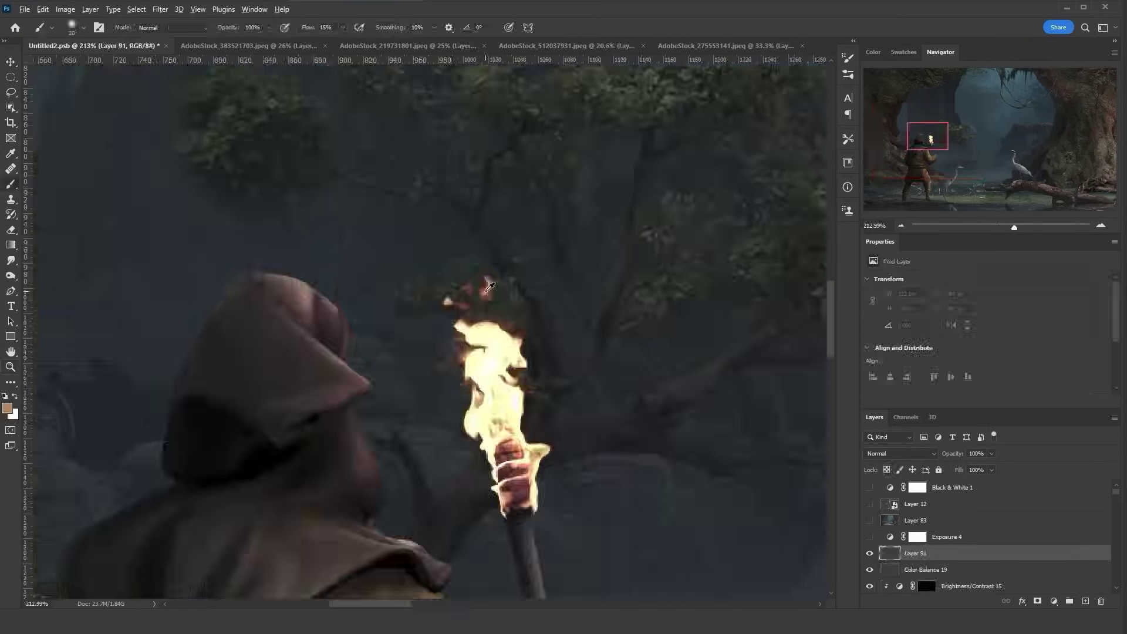
alt+click(590, 403)
click(900, 453)
click(893, 415)
drag(481, 456, 502, 505)
mouse_move(478, 415)
mouse_down()
mouse_move(473, 328)
mouse_move(499, 364)
mouse_up()
scroll(499, 358, down, 5)
alt+right_click(503, 352)
click(503, 352)
scroll(503, 352, down, 3)
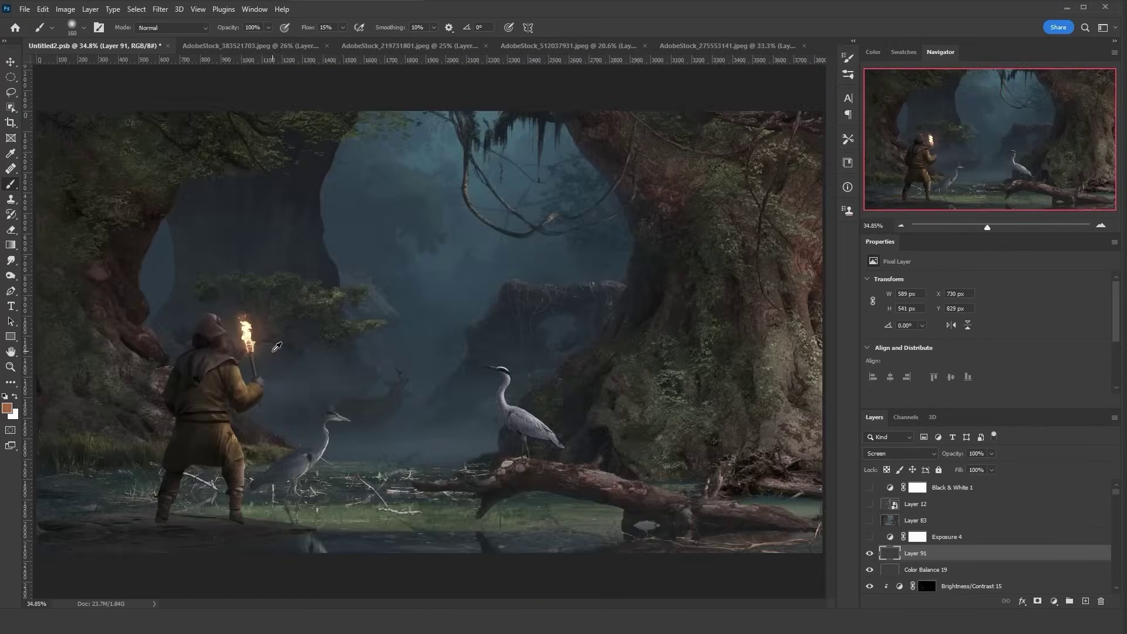
Step: Add an Exposure layer at +2.76 clipped to the warrior and invert its mask
scroll(229, 363, up, 8)
scroll(969, 529, down, 2)
click(972, 520)
click(1054, 601)
click(1052, 460)
alt+click(963, 528)
drag(986, 310, 1034, 312)
key(ctrl+i)
Step: Paint torchlight onto the warrior's hood, face, shoulder and sleeve on the Exposure 9 mask, erasing the excess
alt+right_click(397, 423)
mouse_move(361, 455)
mouse_down()
mouse_move(357, 482)
mouse_move(330, 458)
mouse_move(308, 373)
mouse_move(286, 355)
mouse_move(177, 332)
mouse_move(80, 414)
mouse_move(141, 323)
mouse_up()
key(e)
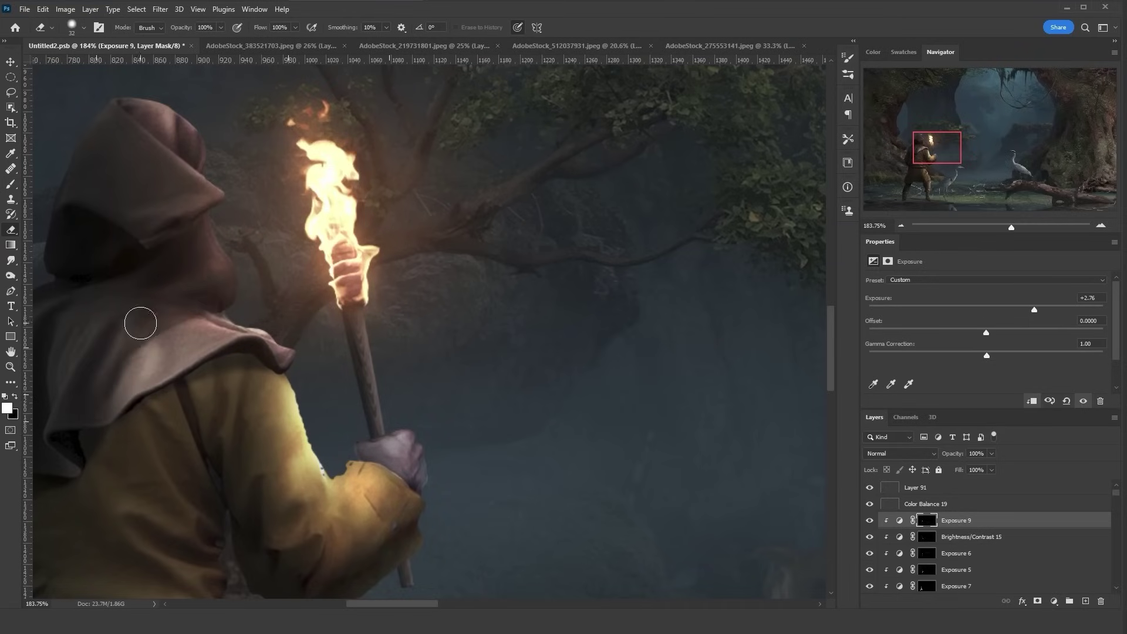
alt+right_click(82, 361)
key(b)
alt+right_click(226, 241)
drag(220, 251, 178, 288)
key(e)
alt+right_click(210, 277)
scroll(129, 266, down, 2)
key(b)
mouse_move(222, 163)
mouse_down()
mouse_move(241, 197)
mouse_move(194, 151)
mouse_up()
alt+right_click(194, 152)
Step: Add a clipped Levels layer in Color mode with the Exposure 9 mask copied onto it and blue midtones at 0.70
click(1054, 600)
click(1045, 442)
alt+drag(927, 536, 927, 520)
click(506, 233)
click(901, 453)
click(881, 590)
key(alt+5)
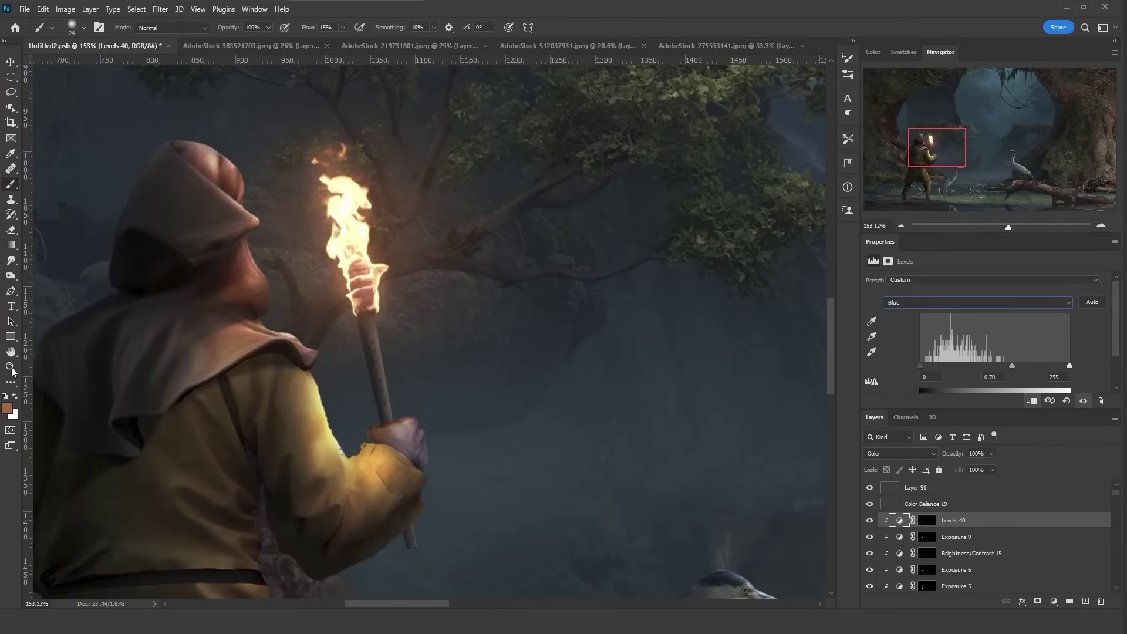
Step: Compare the warrior with and without Exposure 9, touch up its mask on the forearm and select the Exposure 5 mask
click(10, 366)
key(ctrl+0)
mouse_move(338, 346)
mouse_down()
mouse_move(317, 343)
mouse_move(375, 343)
mouse_up()
click(870, 537)
click(870, 537)
click(927, 536)
key(b)
drag(253, 375, 253, 401)
scroll(312, 416, down, 3)
scroll(241, 333, up, 1)
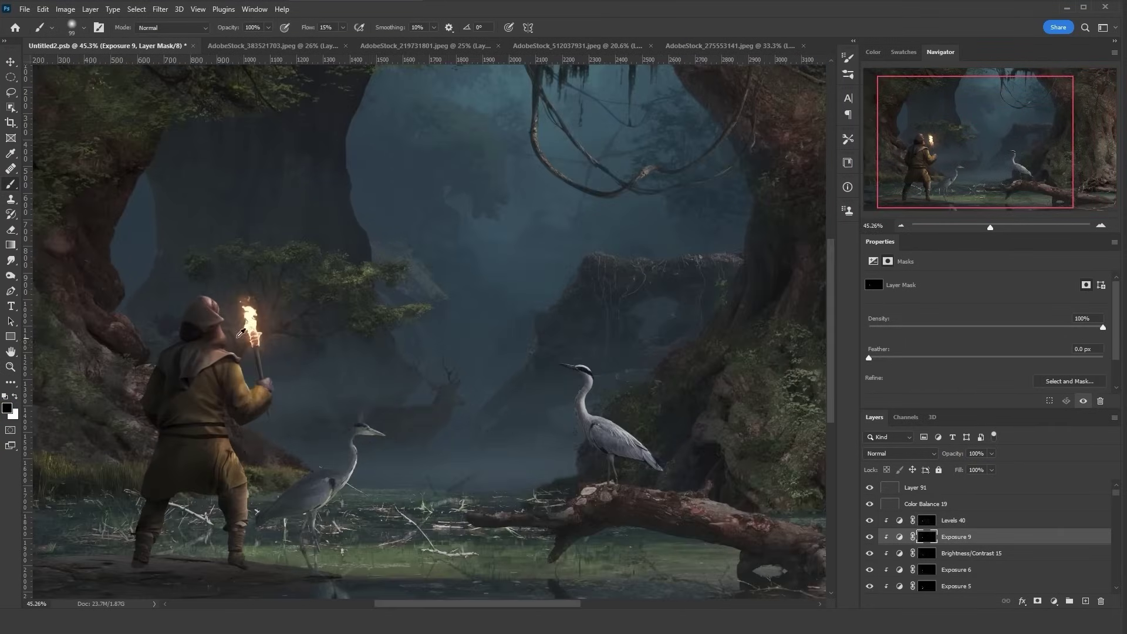
click(927, 586)
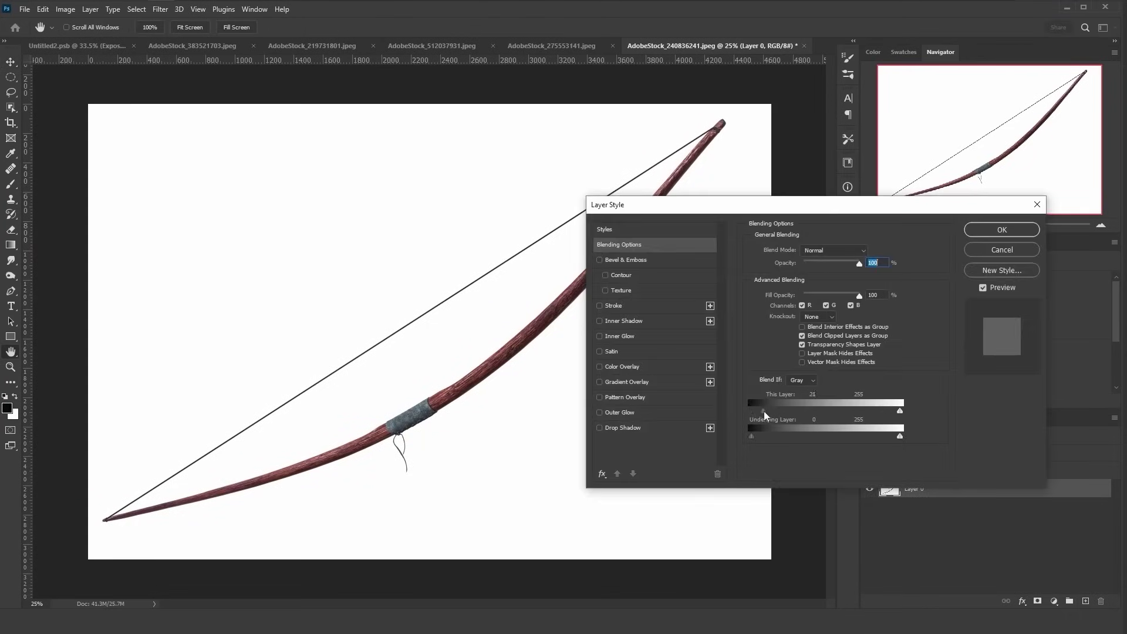
Step: Drop out the white background of the bow photo with Blend If on Gray
drag(903, 411, 854, 412)
key(Return)
right_click(950, 492)
click(986, 276)
Step: Load the bow layer's outline as a selection for its layer mask
ctrl+click(889, 488)
key(l)
right_click(316, 181)
click(370, 212)
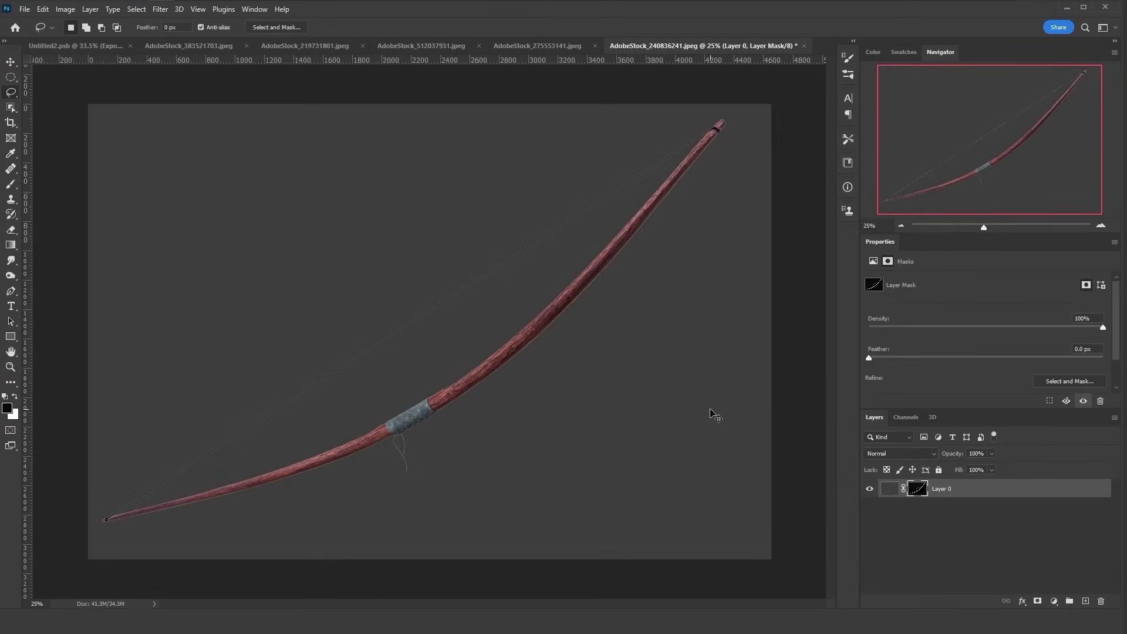
Step: Tighten the bow's layer mask with Levels and apply the mask to the layer
key(ctrl+l)
drag(847, 356, 941, 355)
key(Return)
right_click(921, 491)
click(962, 526)
key(o)
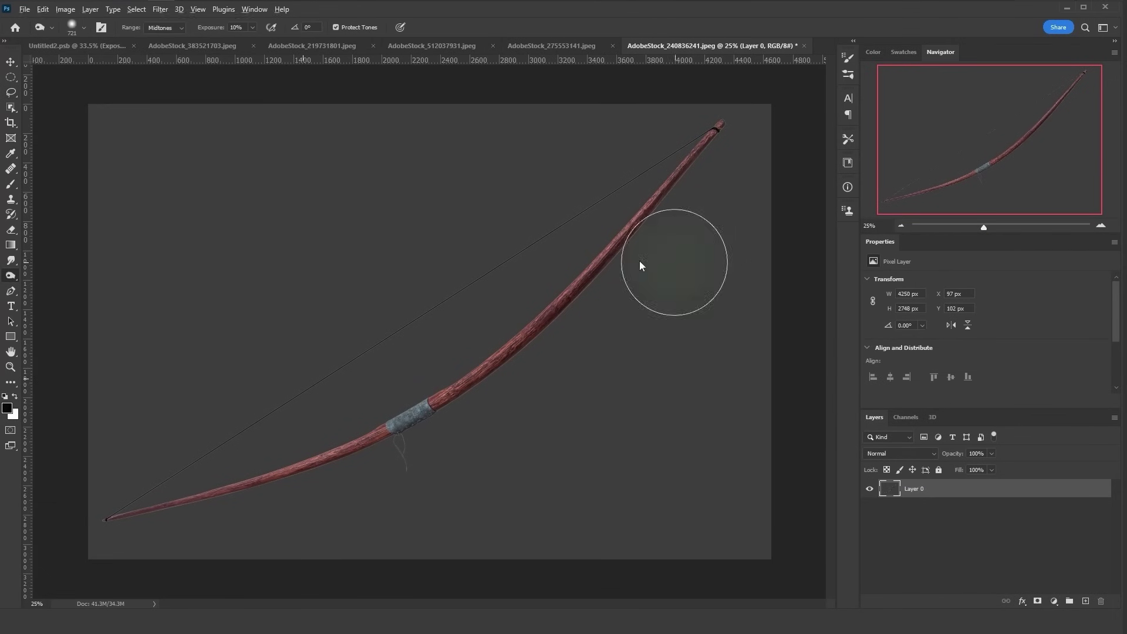
Step: Paste the bow into the Untitled2.psb composite above the warrior's layers and convert it to a smart object
click(77, 45)
click(969, 521)
key(ctrl+v)
right_click(945, 520)
click(986, 177)
Step: Scale, rotate and position the bow so it hangs diagonally across the warrior's back
key(ctrl+t)
drag(50, 119, 336, 304)
drag(527, 426, 295, 429)
right_click(254, 397)
click(282, 379)
drag(235, 399, 257, 404)
key(Return)
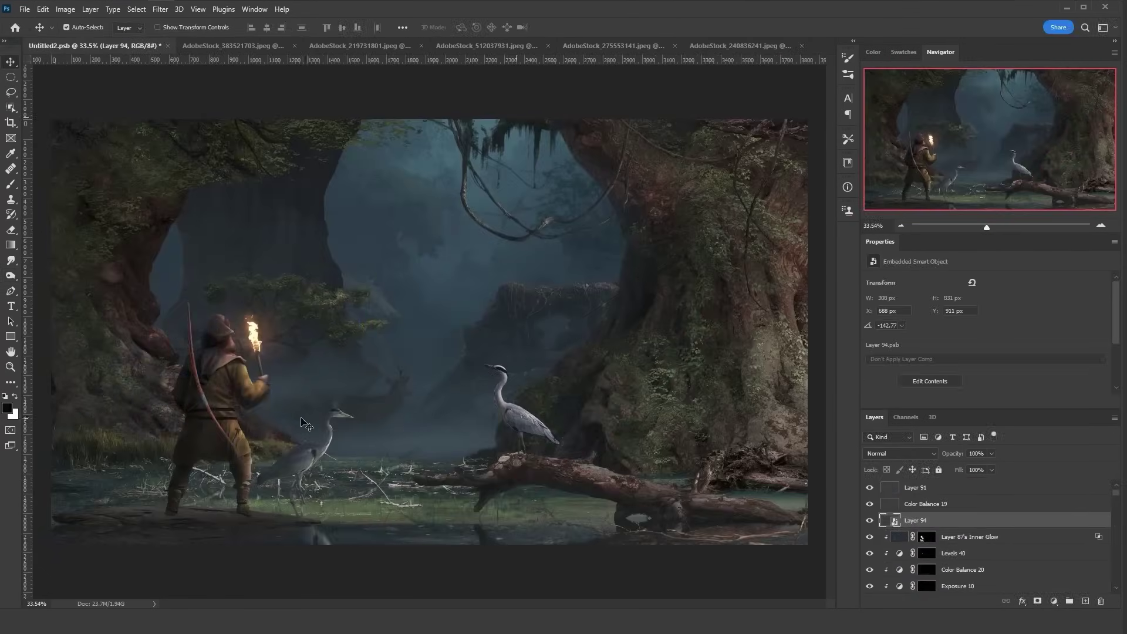
scroll(155, 374, up, 7)
key(ctrl+t)
drag(401, 428, 379, 410)
key(Return)
Step: Add a layer mask to the bow and touch it up in black along the bowstring at the warrior's shoulder
key(b)
scroll(209, 337, up, 10)
click(1038, 601)
click(375, 340)
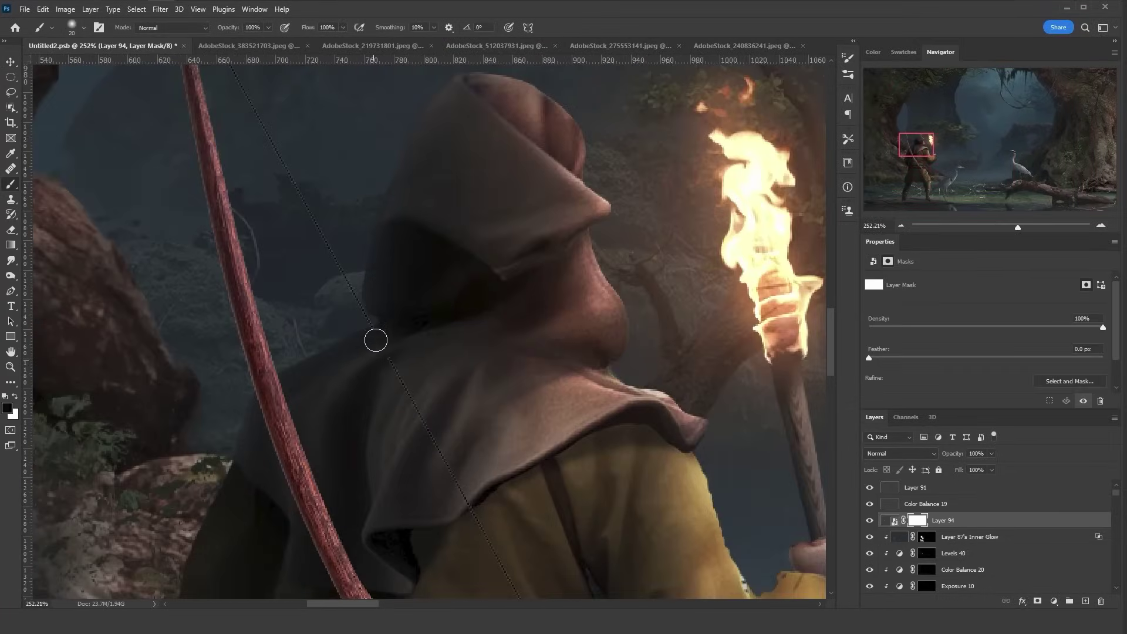
scroll(373, 294, up, 7)
scroll(374, 241, down, 10)
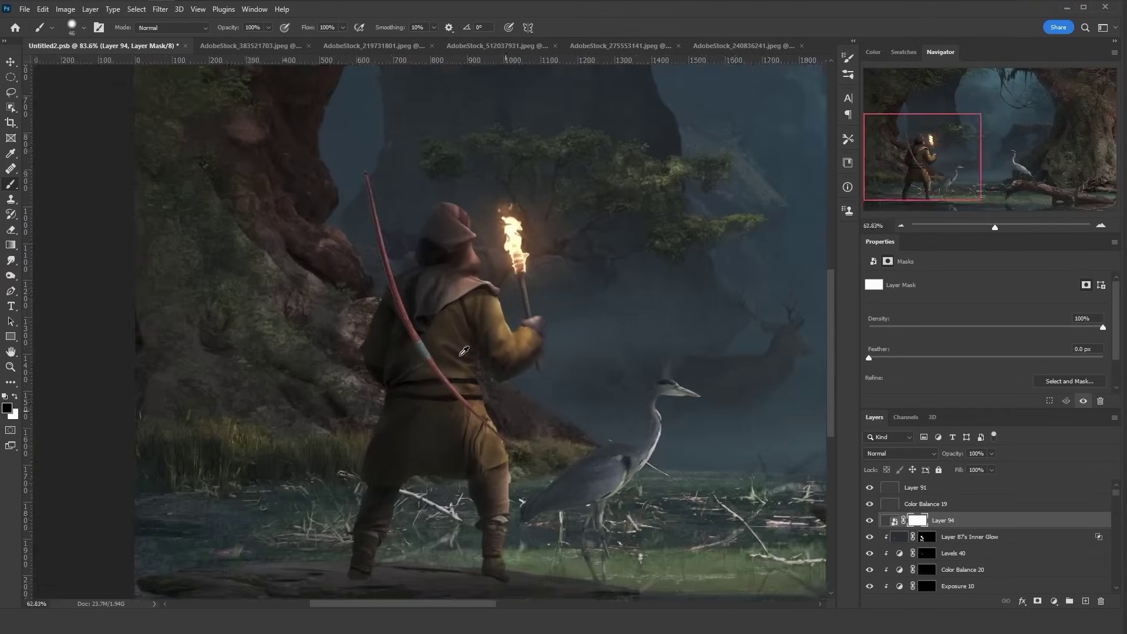
Step: Add a new layer clipped to the bow and darken the bowstring on it in black
scroll(406, 206, up, 5)
click(1086, 601)
key(ctrl+alt+g)
scroll(395, 257, down, 5)
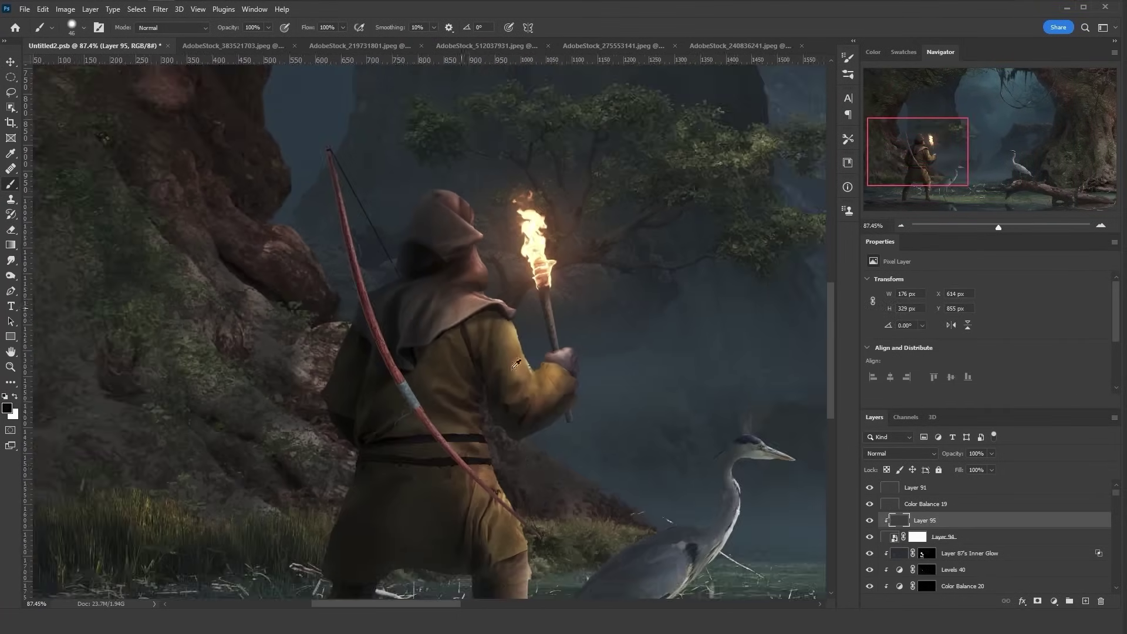
scroll(362, 372, up, 3)
Step: Darken the bow with a clipped Hue/Saturation layer at lightness -64
click(1054, 601)
click(1055, 485)
alt+click(975, 528)
drag(986, 372, 914, 373)
click(1054, 601)
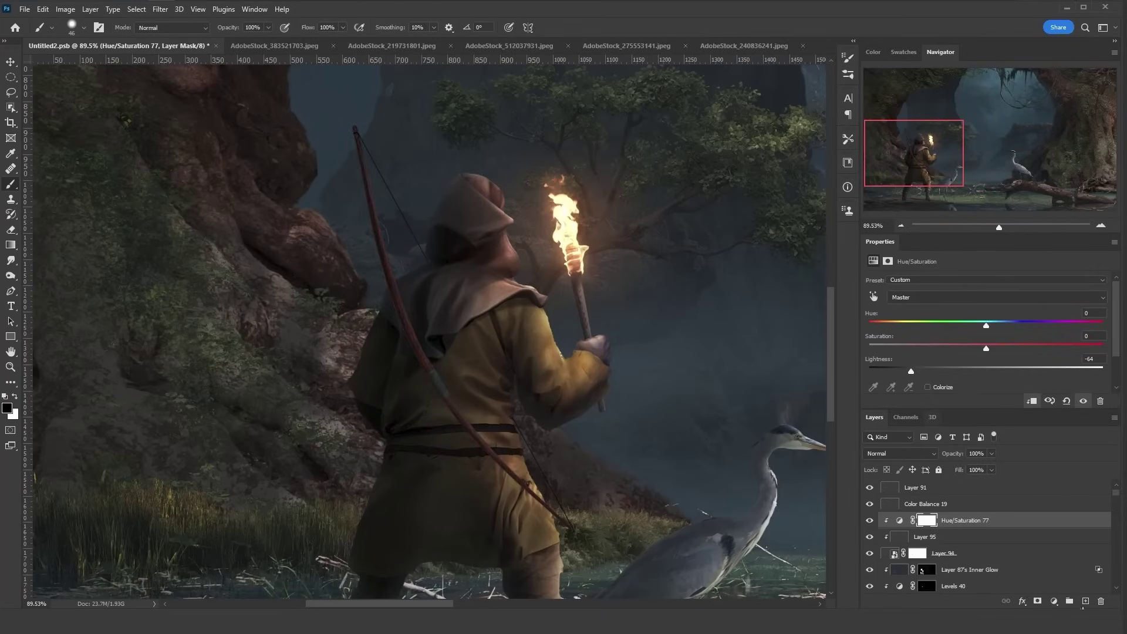
Step: Add a new layer clipped to the bow and fill it with the blue fog colour sampled beside the warrior
click(1086, 601)
key(ctrl+alt+g)
key(g)
alt+click(642, 338)
scroll(642, 338, up, 2)
click(642, 339)
Step: Reduce the saturation of the bow's blue fill layer and set its blending mode to Color
key(ctrl+u)
drag(876, 350, 858, 350)
click(1006, 231)
click(900, 453)
click(895, 470)
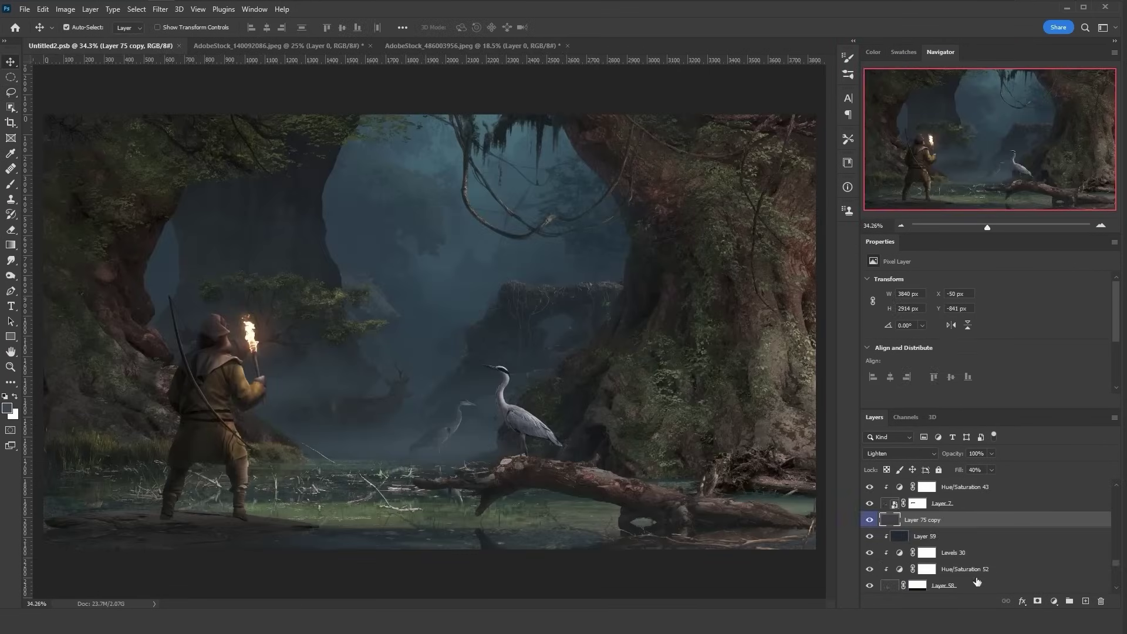
Step: Scale and position the flock of birds over the misty opening and move its layer further down the stack
key(ctrl+t)
drag(738, 204, 529, 206)
key(Return)
key(ctrl+semicolon)
key(ctrl+t)
drag(495, 284, 474, 294)
key(Return)
key(ctrl+semicolon)
drag(978, 522, 943, 572)
drag(939, 518, 943, 548)
Step: Clip a Hue/Saturation layer to the birds and lower its saturation and lightness to darken them
click(1054, 600)
click(1067, 491)
key(ctrl+alt+g)
drag(985, 347, 963, 347)
click(899, 370)
Step: Add two clipped Levels layers over the birds, the first with black input 15 and midtones 0.85
click(1054, 600)
click(1053, 445)
click(1055, 601)
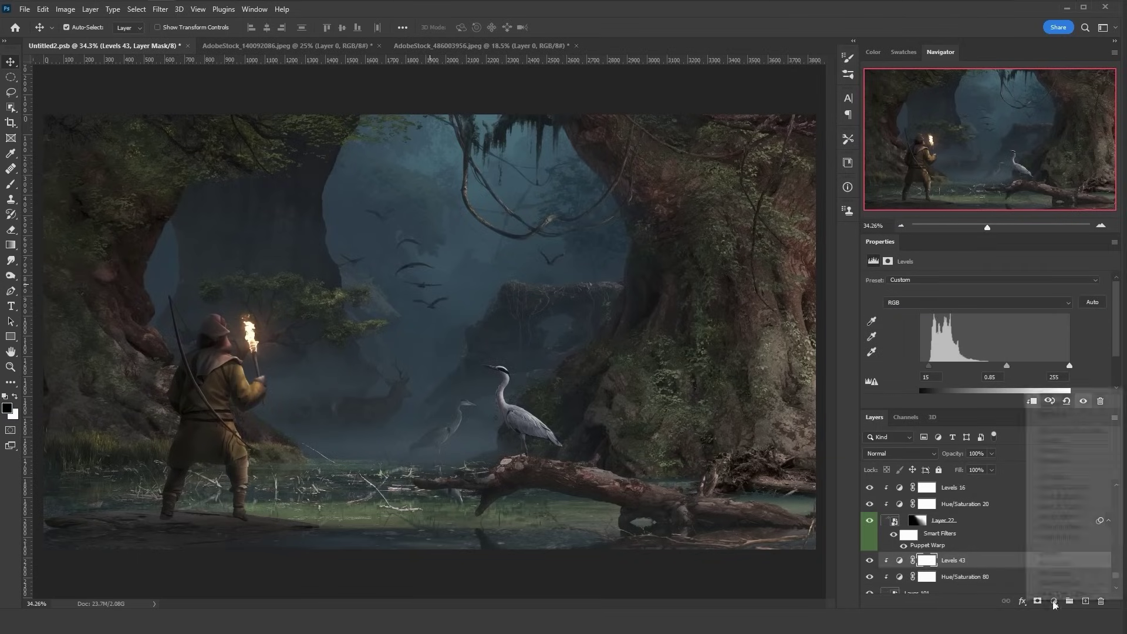
click(1052, 445)
Step: Add a new clipped layer over the birds filled with fog blue, then shift its hue and reduce its saturation
click(1085, 601)
key(shift+g)
key(ctrl+u)
drag(876, 349, 861, 349)
drag(876, 322, 885, 323)
click(1008, 232)
Step: Blend the birds' blue fill layer in Color mode at 70% opacity
click(900, 454)
click(906, 591)
click(951, 453)
text(70)
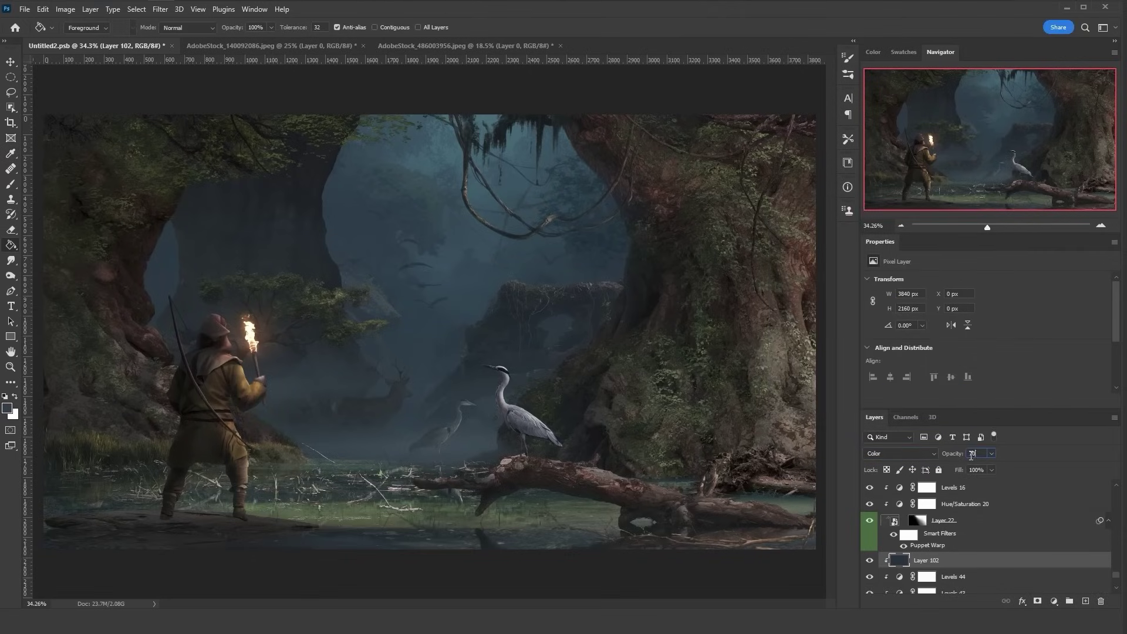
Step: Duplicate the bird layer, place the copy above the birds' Levels layers and set its blending mode to Screen
scroll(952, 540, down, 2)
click(939, 576)
drag(969, 589, 963, 528)
click(895, 456)
click(881, 593)
Step: Darken the bird copy with a Curves point at input 100, output 34, and add a black mask for brushing in highlights
key(ctrl+m)
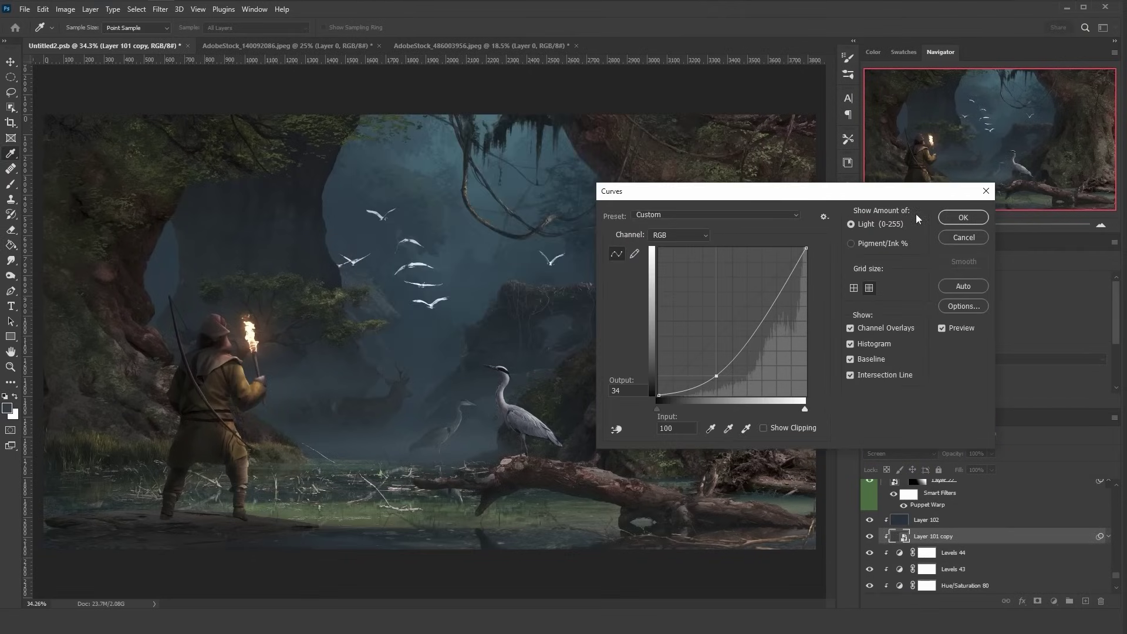
key(Return)
alt+click(1038, 601)
key(b)
scroll(410, 302, up, 3)
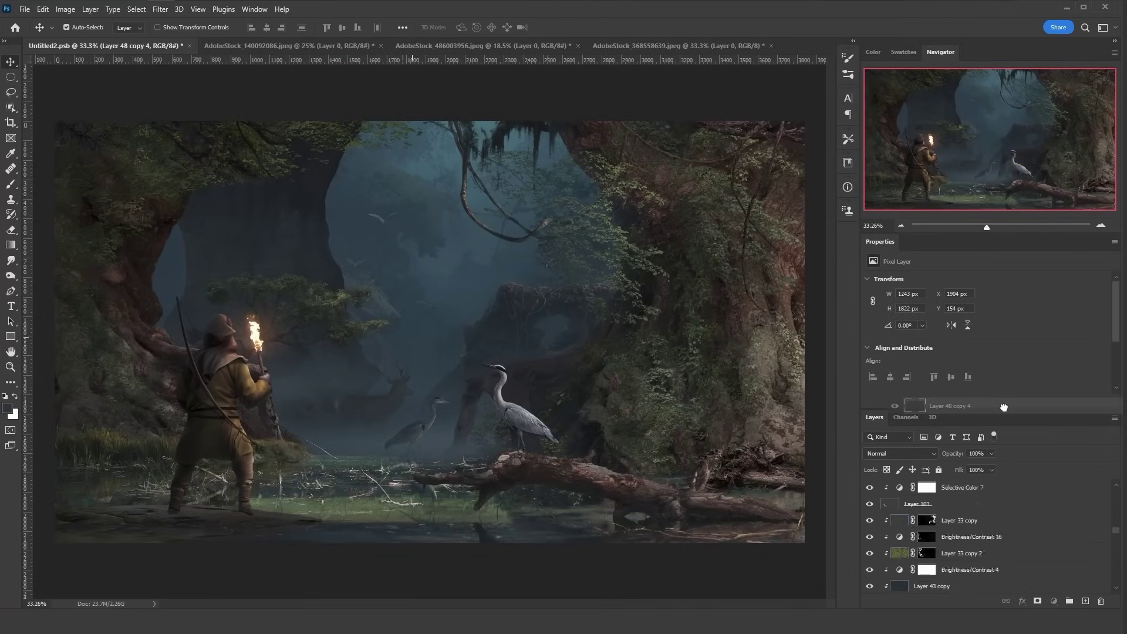
Step: Move the copied foliage layer just below the bow layer, flip it horizontally, scale it to about 66% and rotate it beside the heron
drag(998, 447, 987, 495)
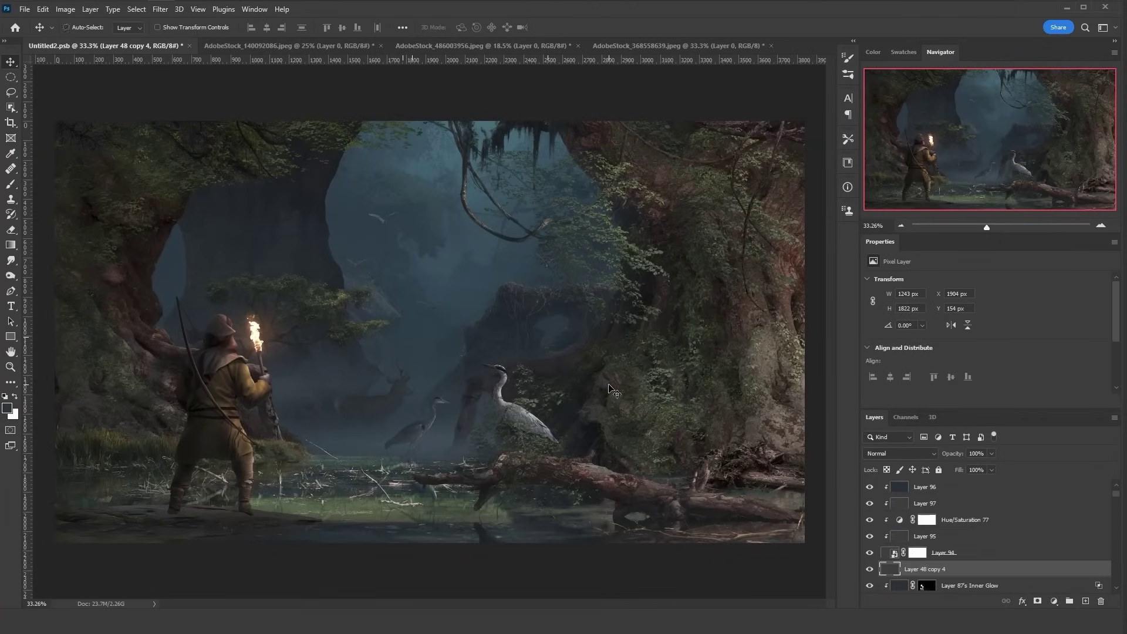
key(ctrl+t)
drag(552, 152, 554, 273)
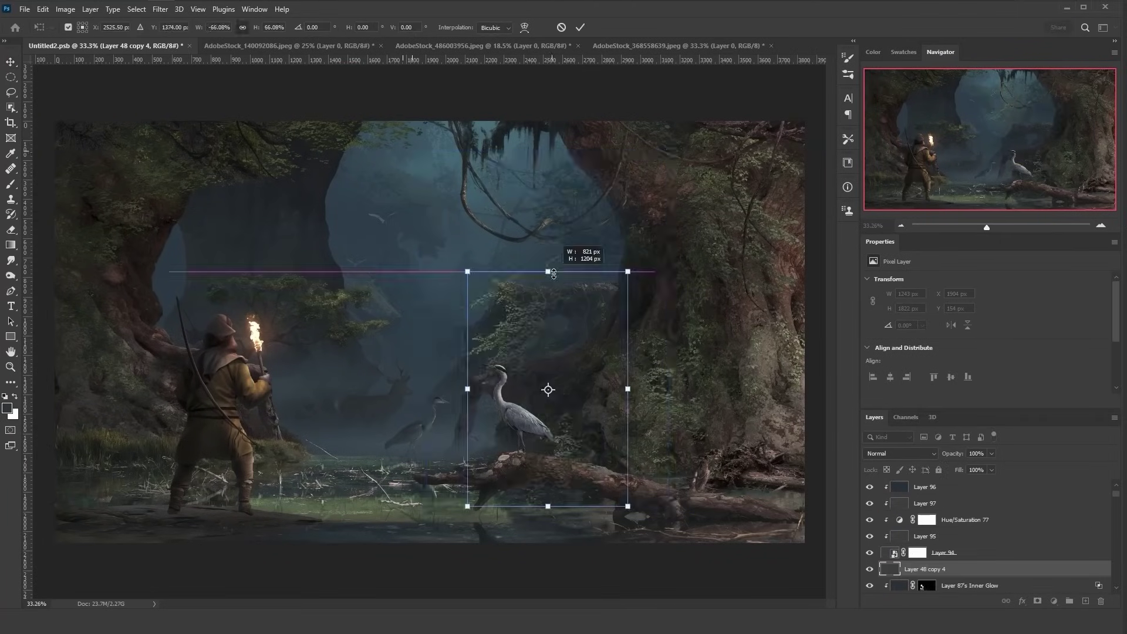
drag(640, 264, 663, 337)
key(Return)
Step: Lasso individual parts of the copied foliage and transform them to fit over the rock behind the heron
key(l)
drag(568, 452, 564, 436)
key(ctrl+t)
key(Return)
key(ctrl+d)
mouse_move(493, 422)
mouse_down()
mouse_move(491, 306)
mouse_move(472, 470)
mouse_up()
key(ctrl+t)
key(Return)
key(ctrl+t)
key(Return)
drag(421, 318, 506, 350)
key(ctrl+t)
drag(563, 329, 597, 352)
key(Return)
Step: Add a layer mask to the foliage and brush it so the leaves blend around the rock beside the heron
click(1038, 601)
key(b)
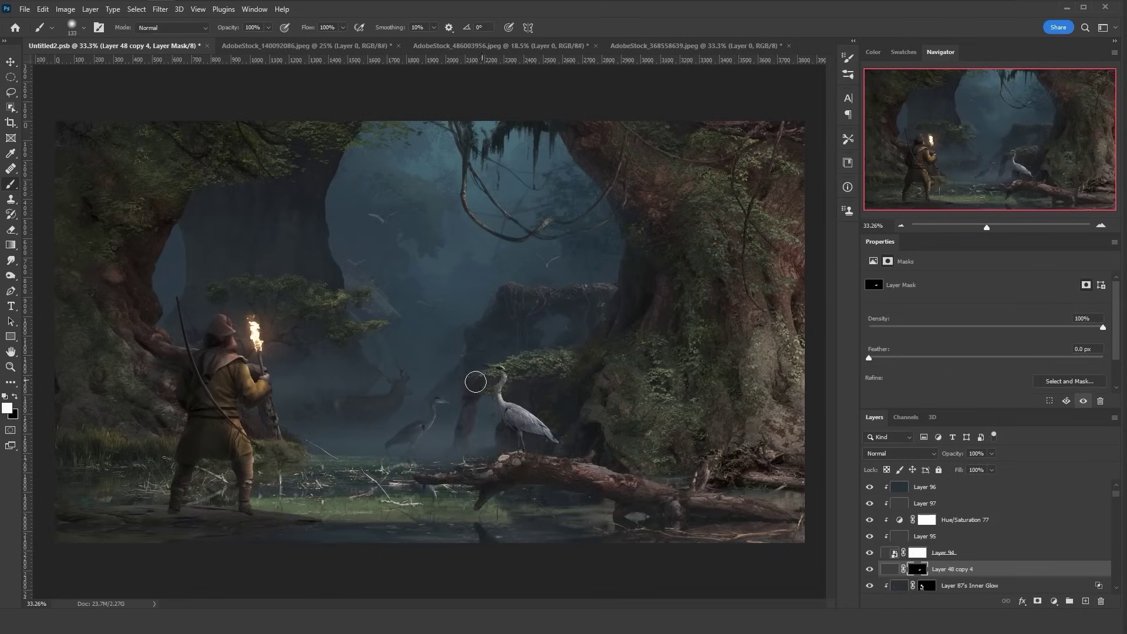
key(bracketright)
key(bracketright)
Step: Clip a Hue/Saturation layer to the foliage and lower its lightness
click(1054, 601)
click(1057, 489)
key(ctrl+alt+g)
drag(986, 372, 930, 380)
Step: Clip a Levels layer to the foliage and duplicate the bow's 25% Color tint layer above it
click(1054, 602)
click(1057, 442)
key(ctrl+alt+g)
drag(964, 487, 963, 577)
drag(963, 583, 964, 556)
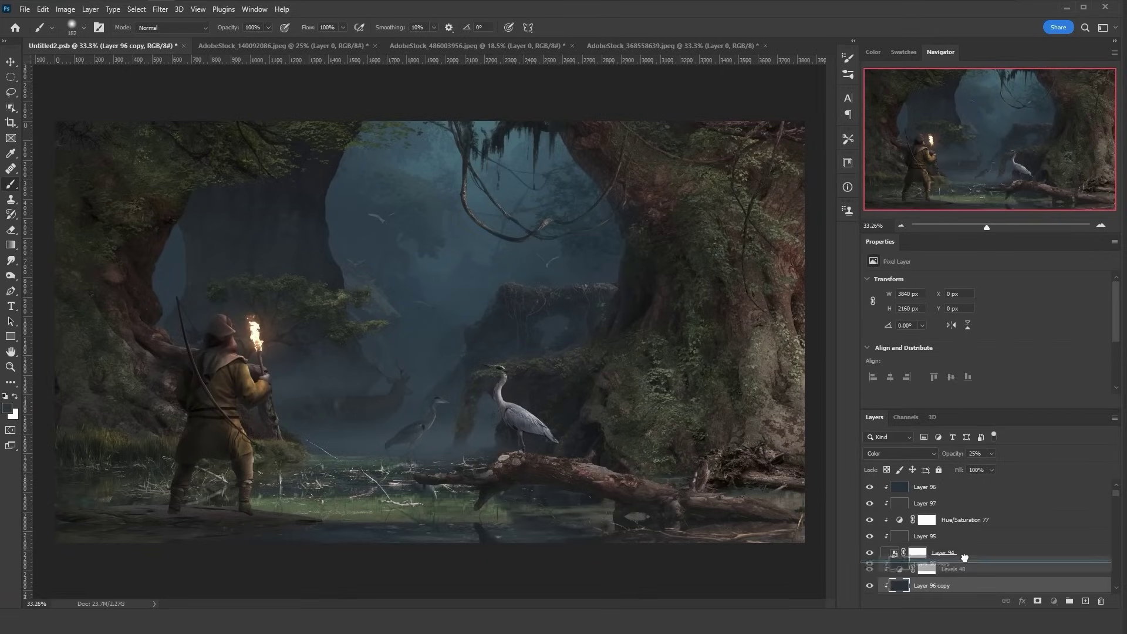
Step: Add a clipped Brightness/Contrast layer at brightness -55 and limit it with its mask to the foliage beside the heron
scroll(939, 556, down, 3)
click(918, 555)
click(1054, 602)
click(1057, 433)
key(ctrl+bracketright)
key(ctrl+bracketright)
drag(986, 313, 943, 314)
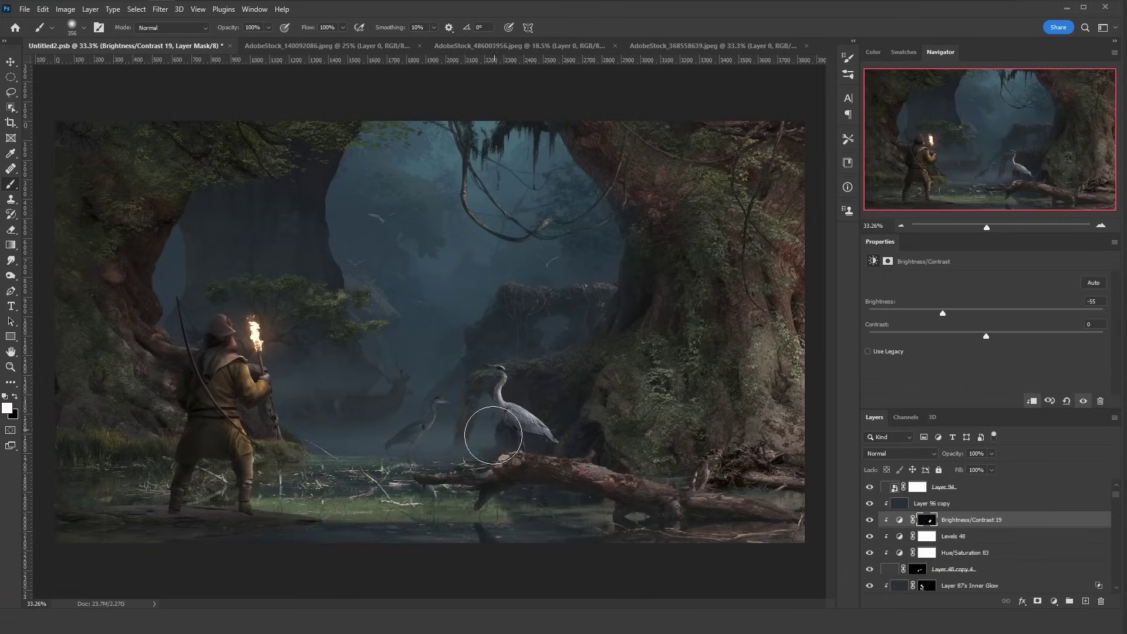
scroll(494, 430, down, 1)
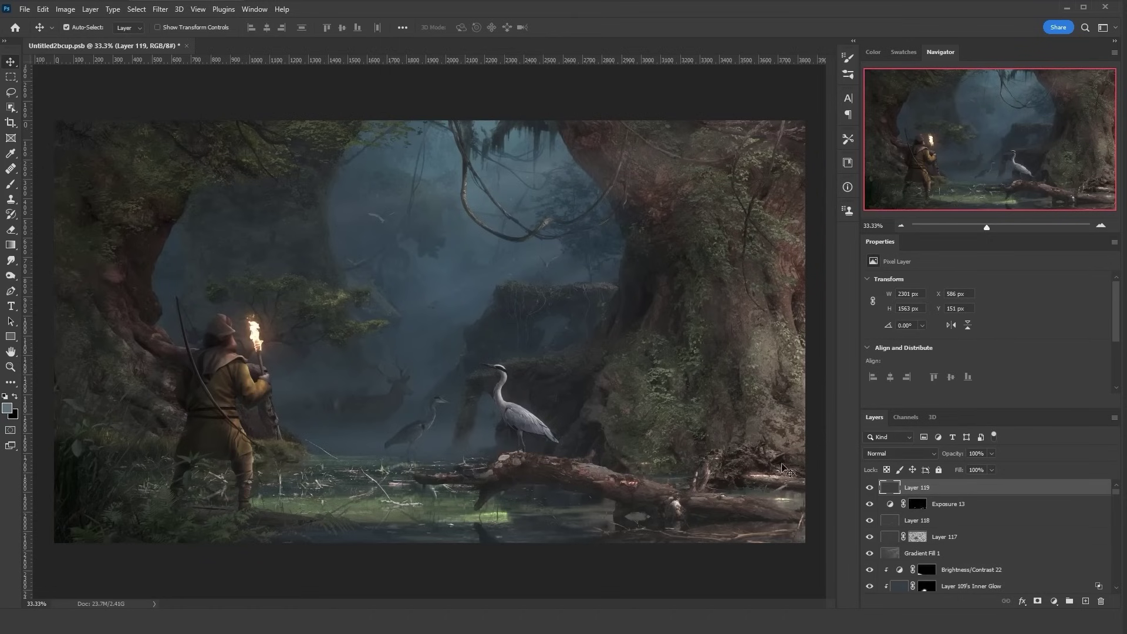
Step: Add an Exposure adjustment layer on top of the composite with exposure +1
click(1054, 602)
click(1057, 477)
double_click(1094, 296)
text(1)
key(Return)
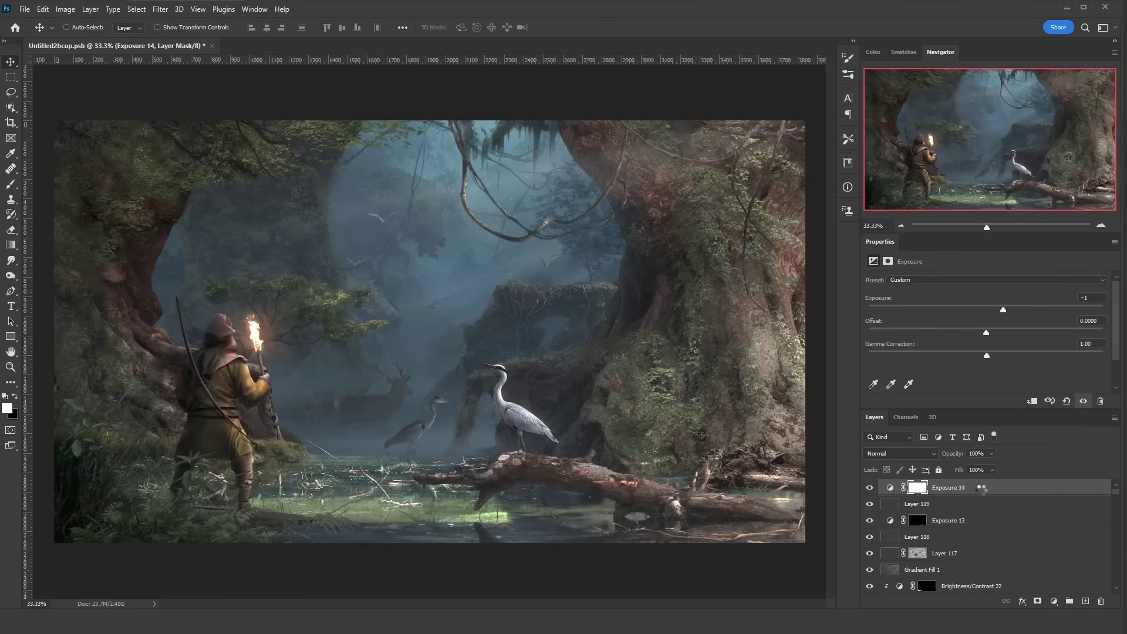
Step: Stamp all visible layers into a new top layer and apply Unsharp Mask at 200%, radius 1.0 pixels, threshold 0
key(ctrl+shift+alt+n)
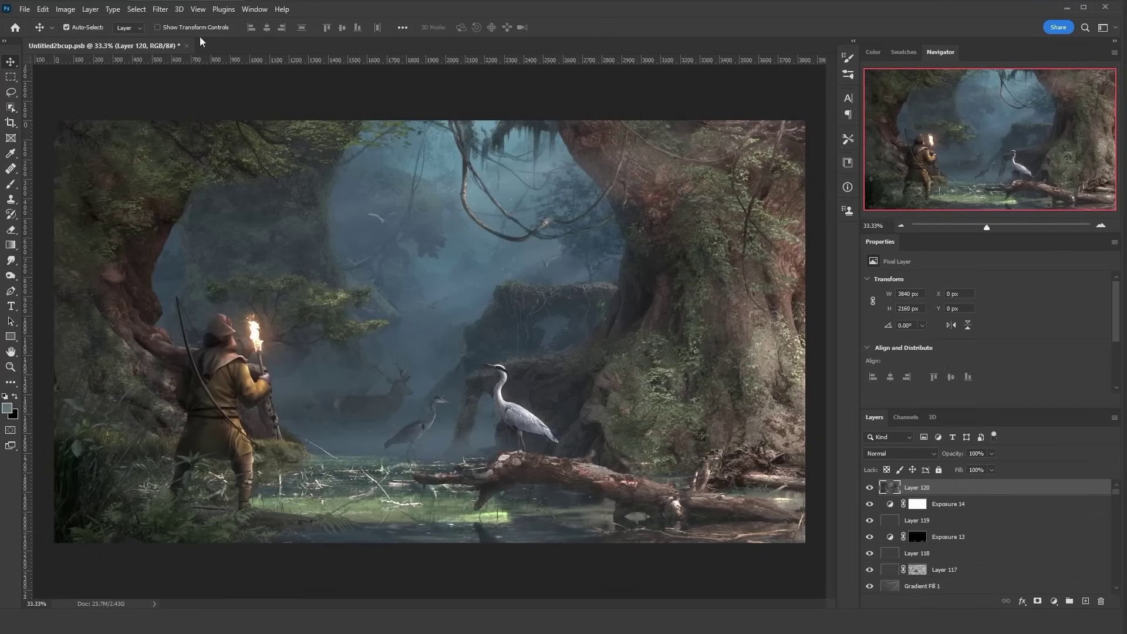
click(160, 9)
mouse_move(253, 227)
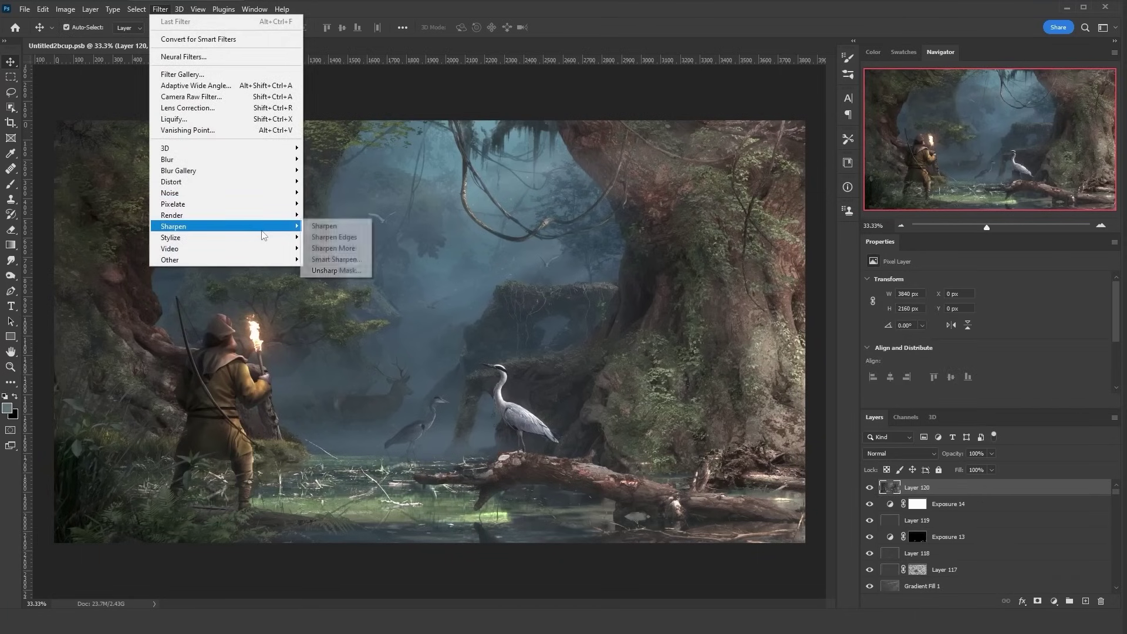
click(344, 269)
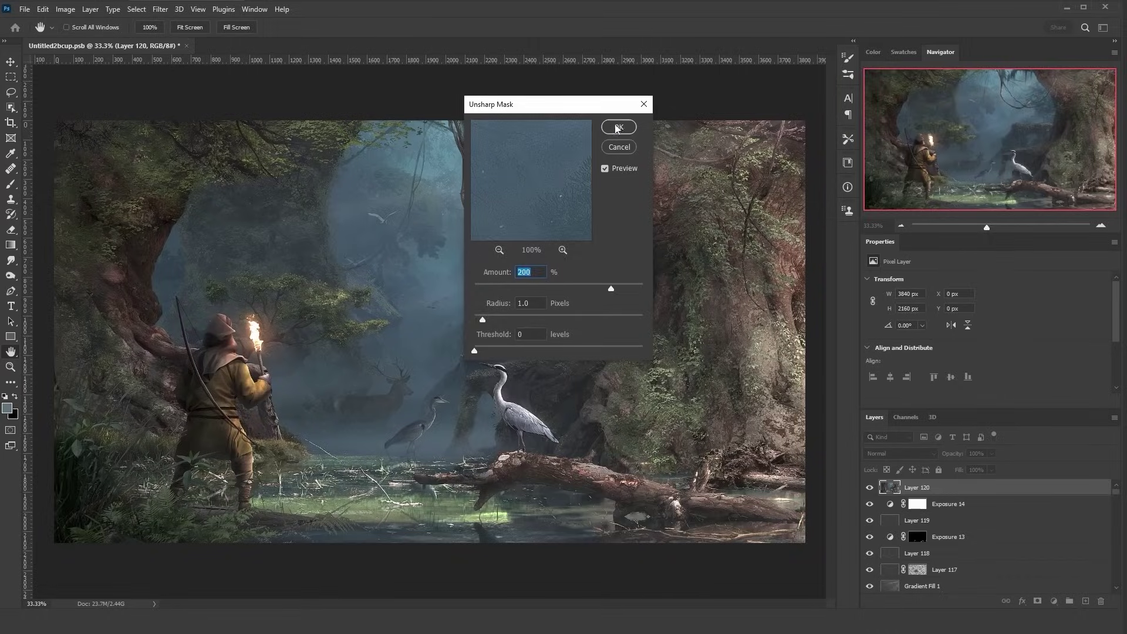
click(618, 128)
Step: Add a new layer filled with black and apply Add Noise at 400%, uniform and monochromatic
click(1085, 601)
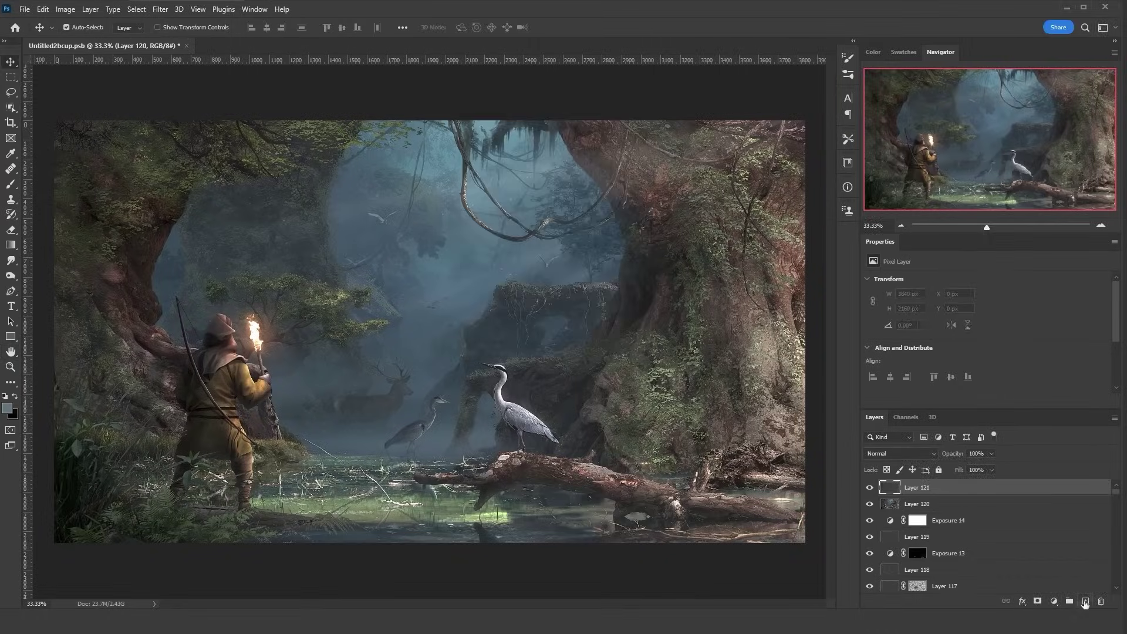
key(shift+F5)
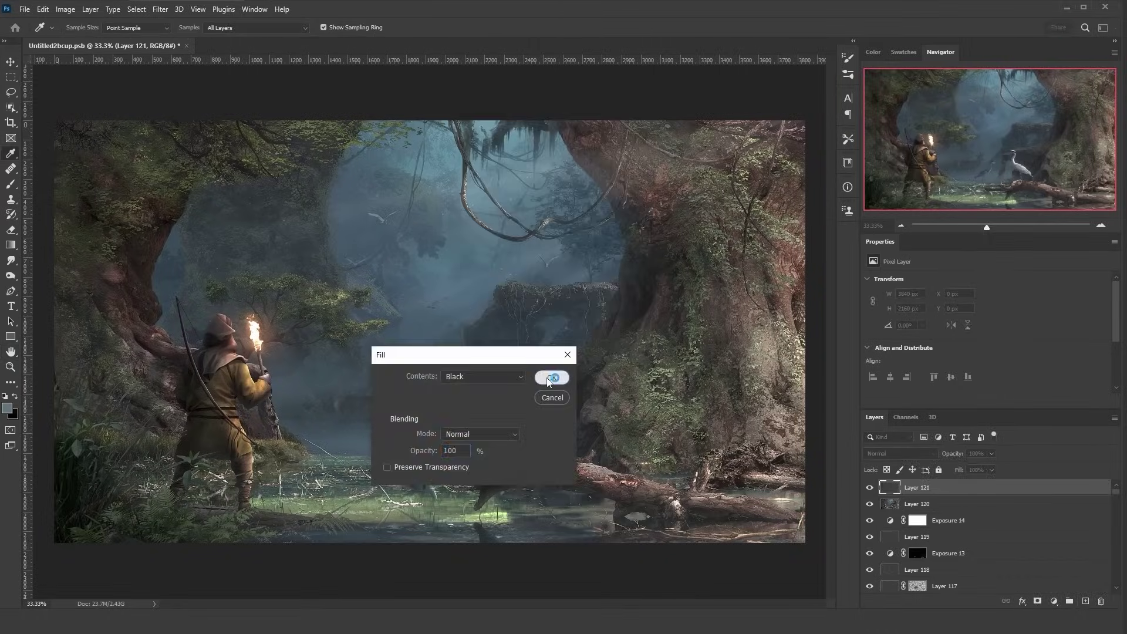
click(550, 380)
click(160, 9)
mouse_move(252, 193)
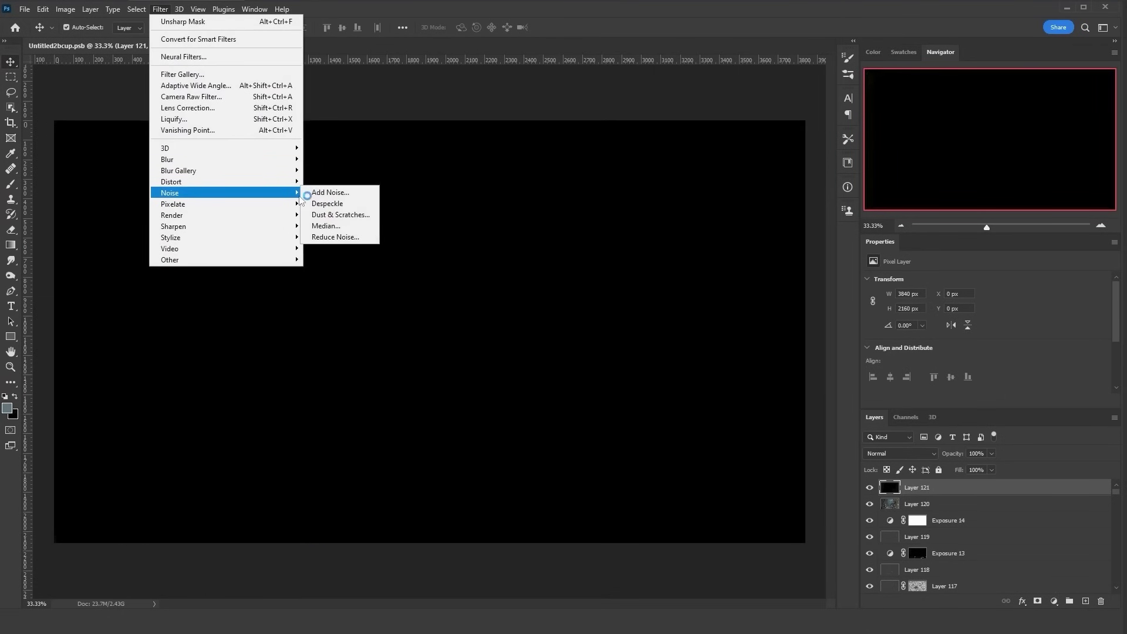
click(329, 192)
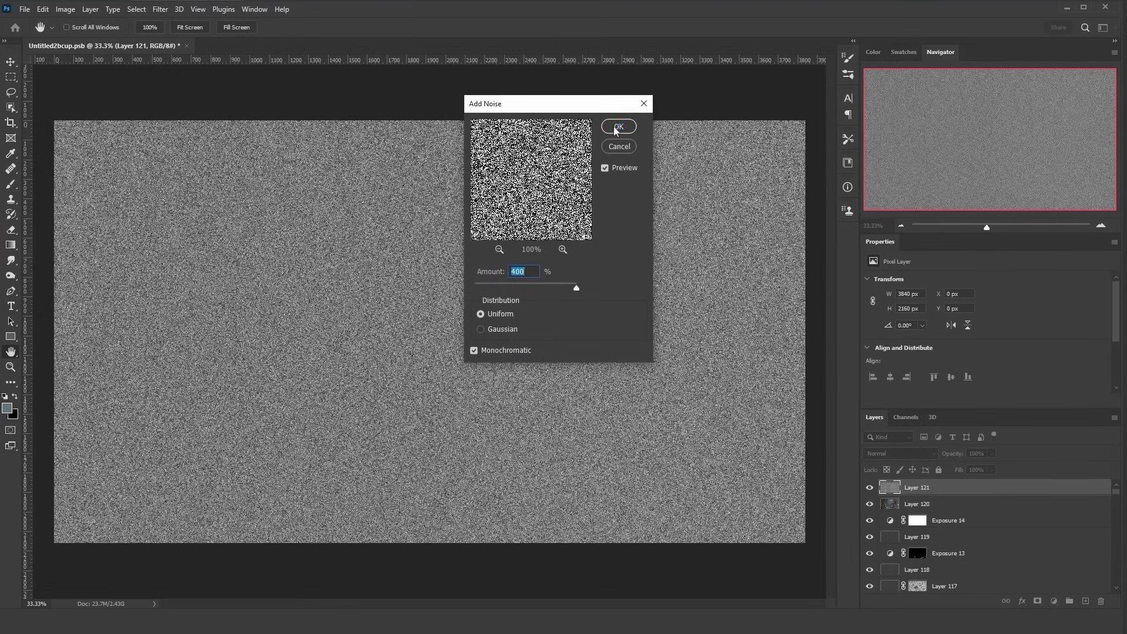
click(616, 131)
Step: Apply the Blur filter to the noise layer and blend it in Screen mode at 5% opacity
click(161, 9)
mouse_move(254, 160)
click(329, 170)
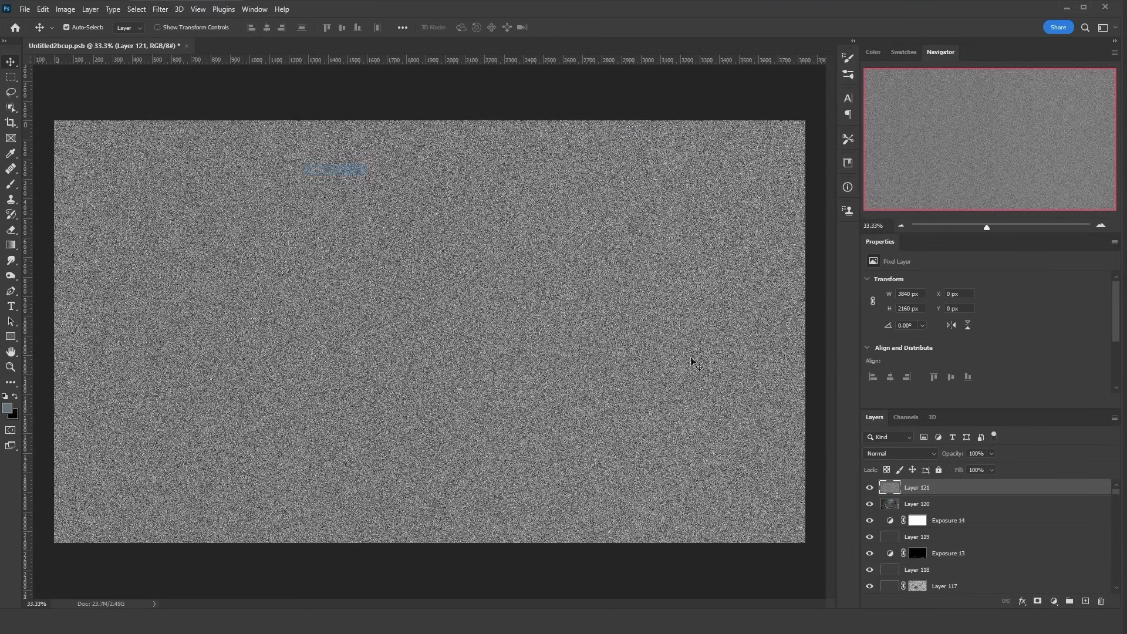
double_click(976, 453)
text(5)
key(Return)
click(900, 453)
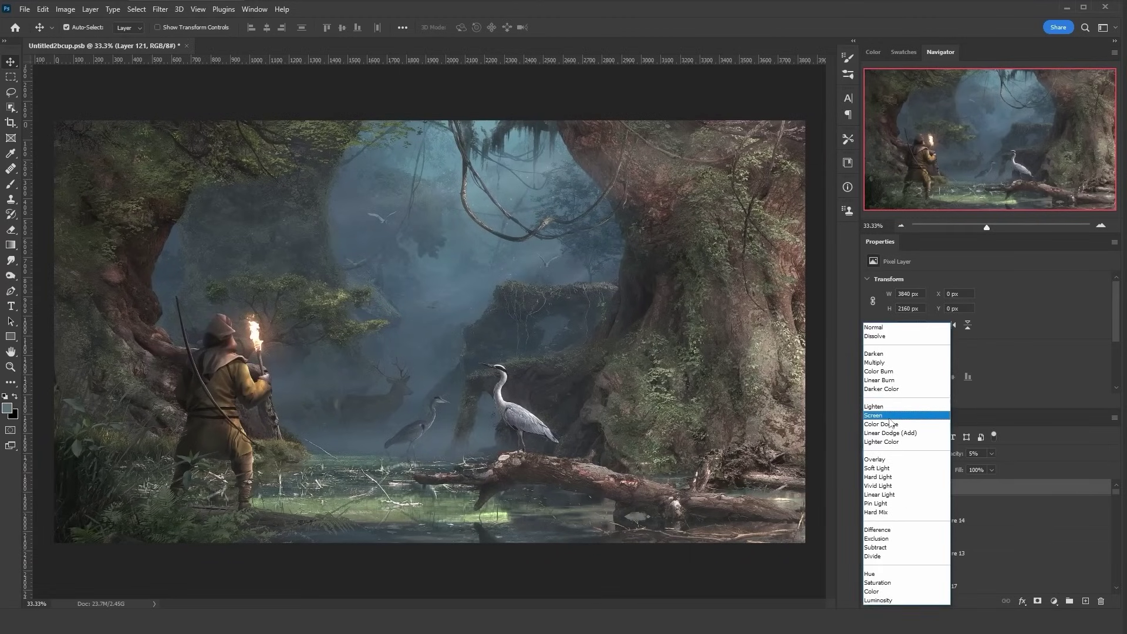
click(890, 416)
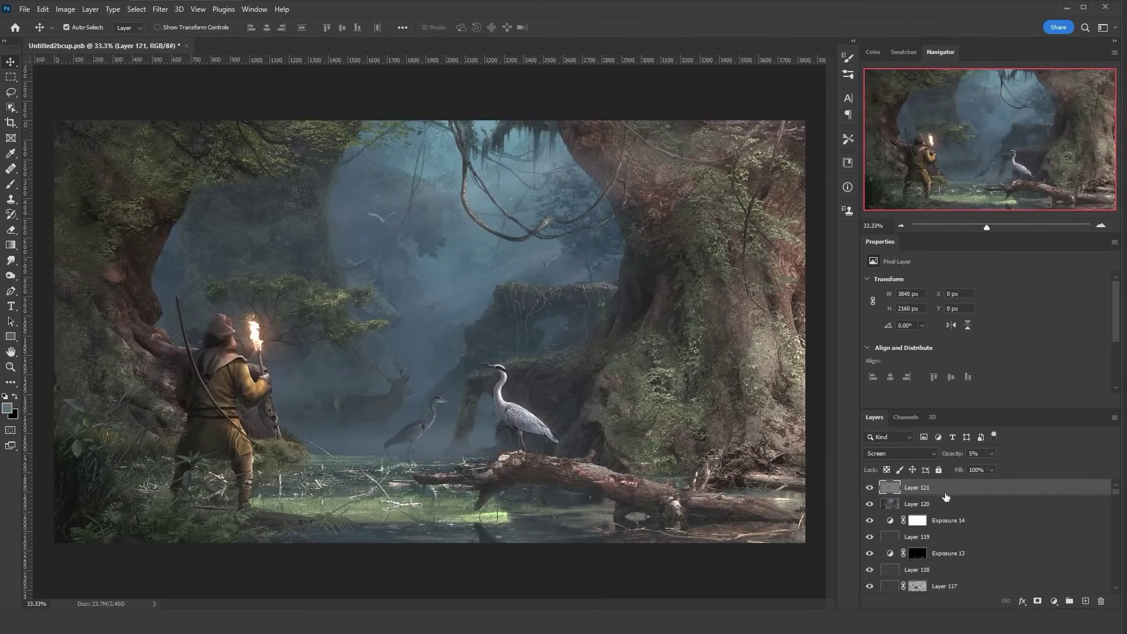
Step: Stamp visible layers into a new layer and set Lens Correction's red/cyan fringe to -50 and blue/yellow fringe to +50
key(ctrl+alt+shift+e)
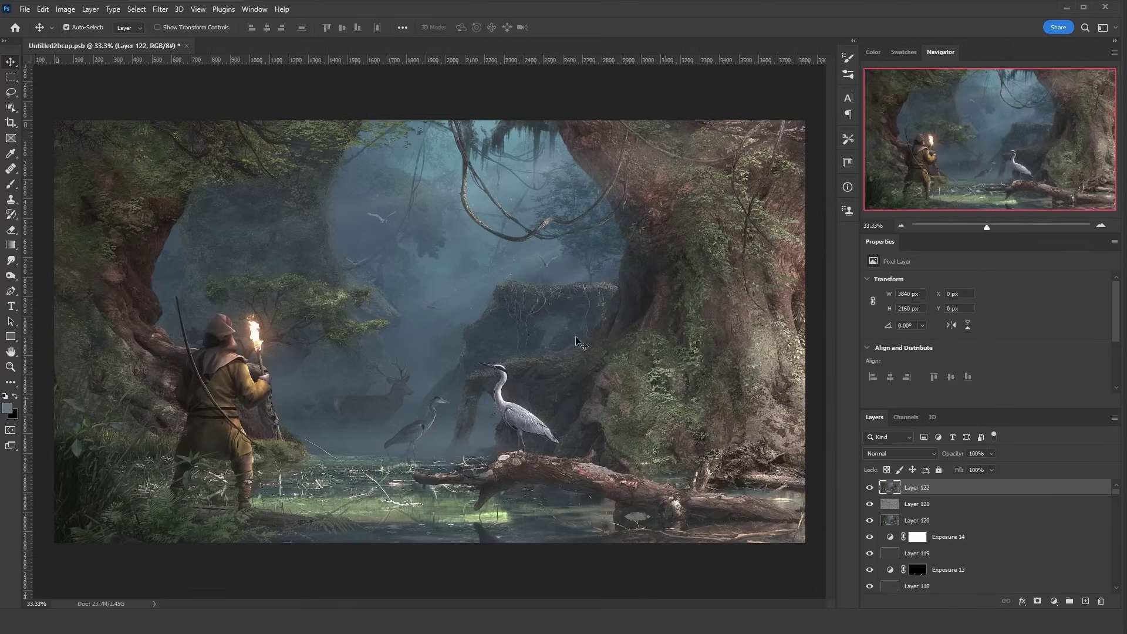
click(160, 10)
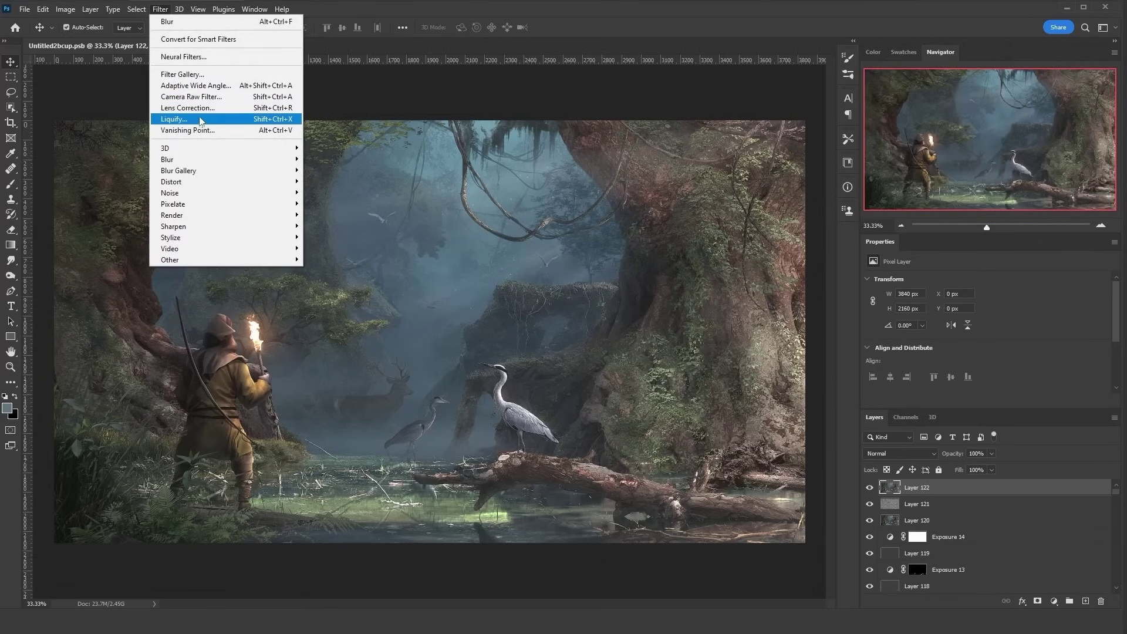
click(202, 107)
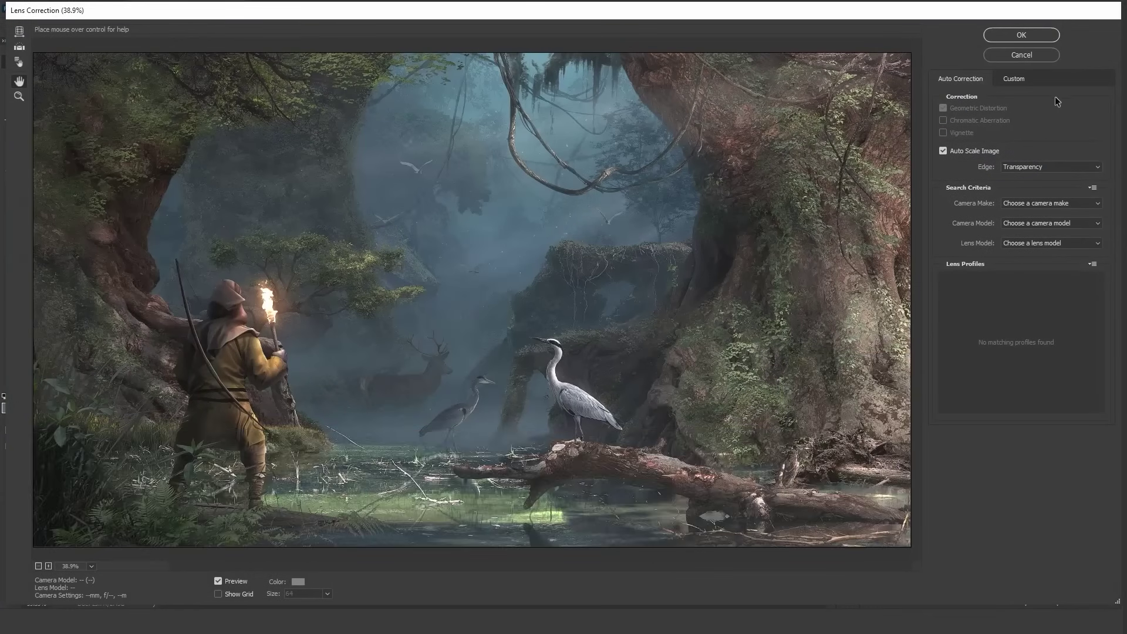
click(1016, 79)
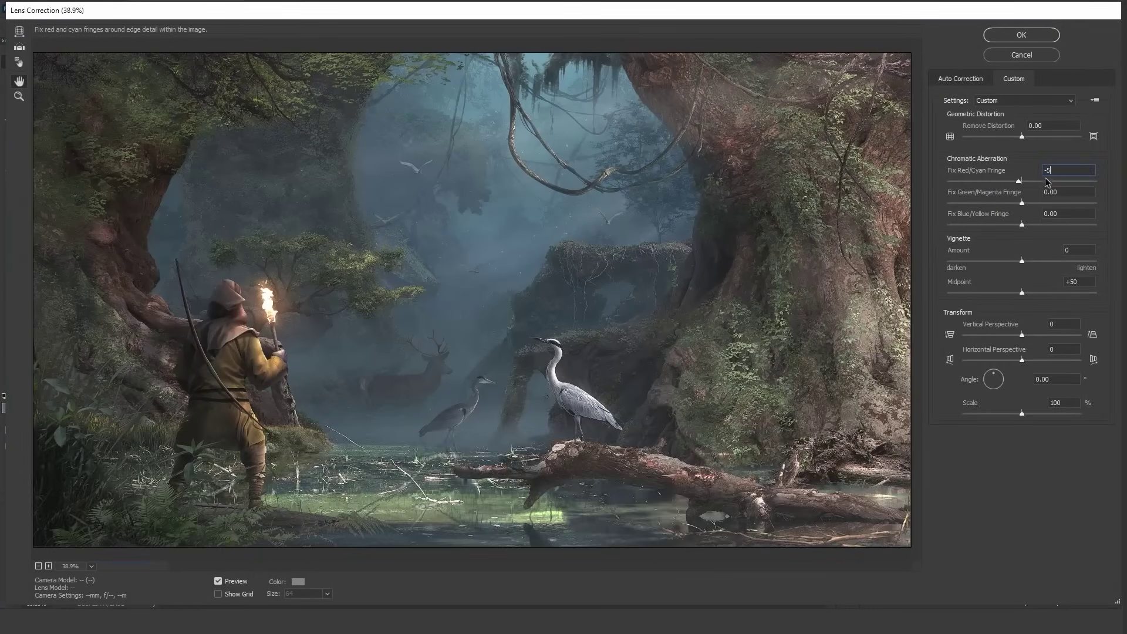
text(50)
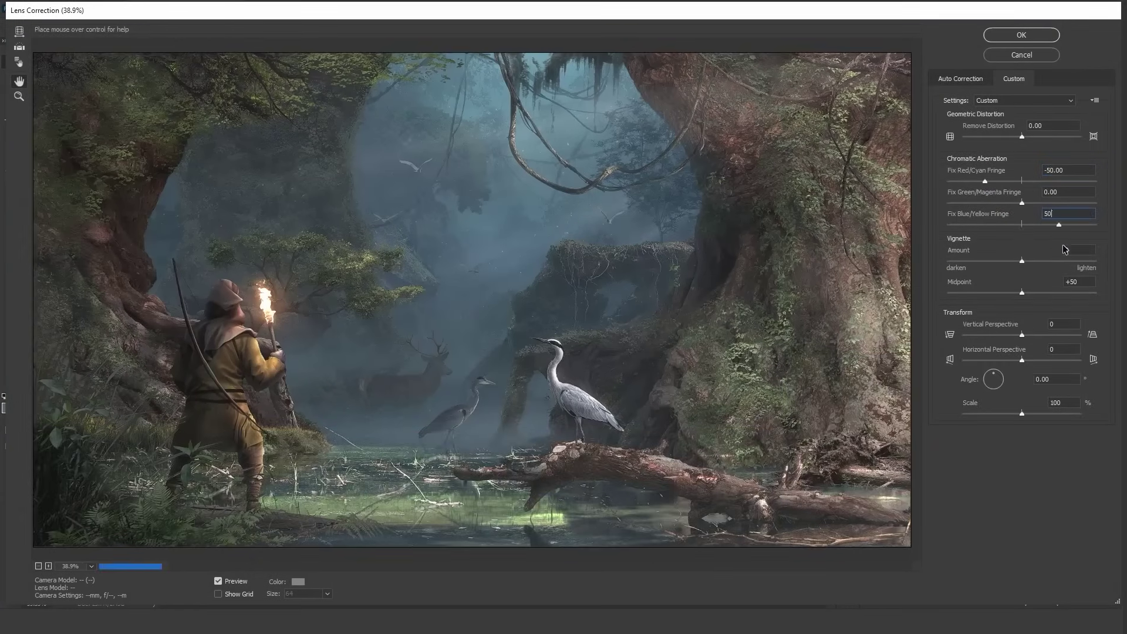
Step: Set the Lens Correction vignette amount to -80 with midpoint 30 and apply the filter
text(-80)
text(35)
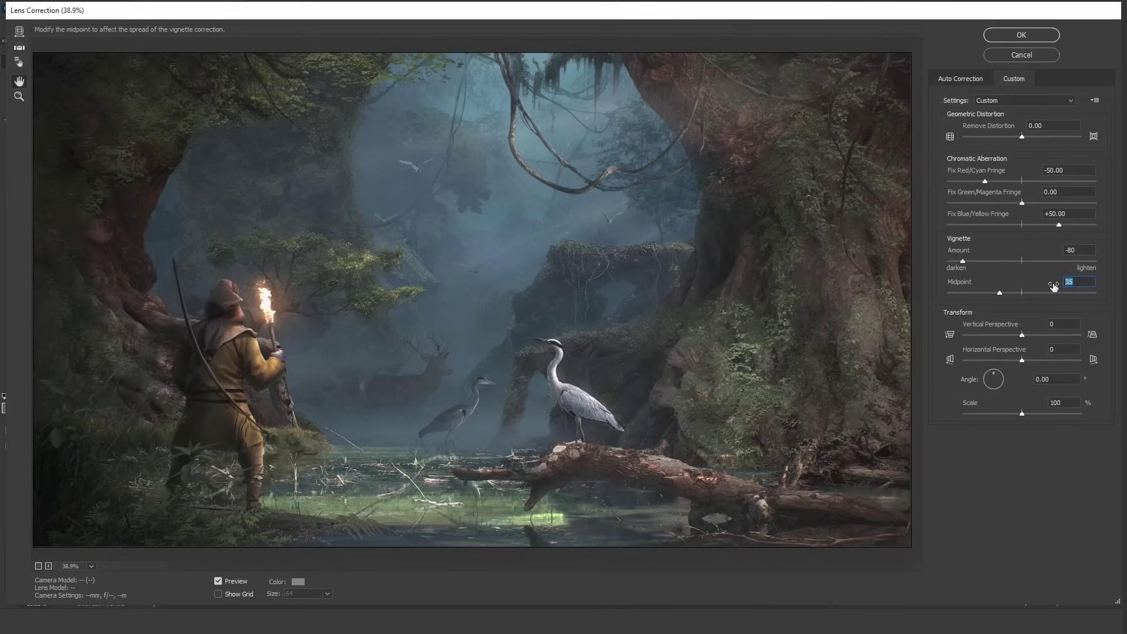
text(30)
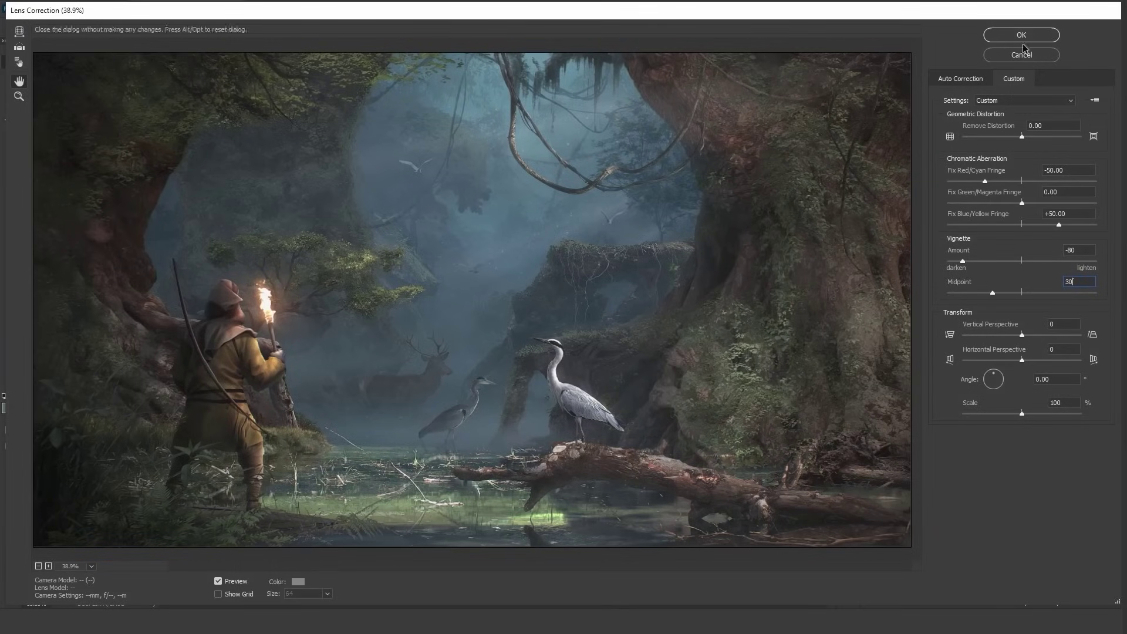
click(1024, 49)
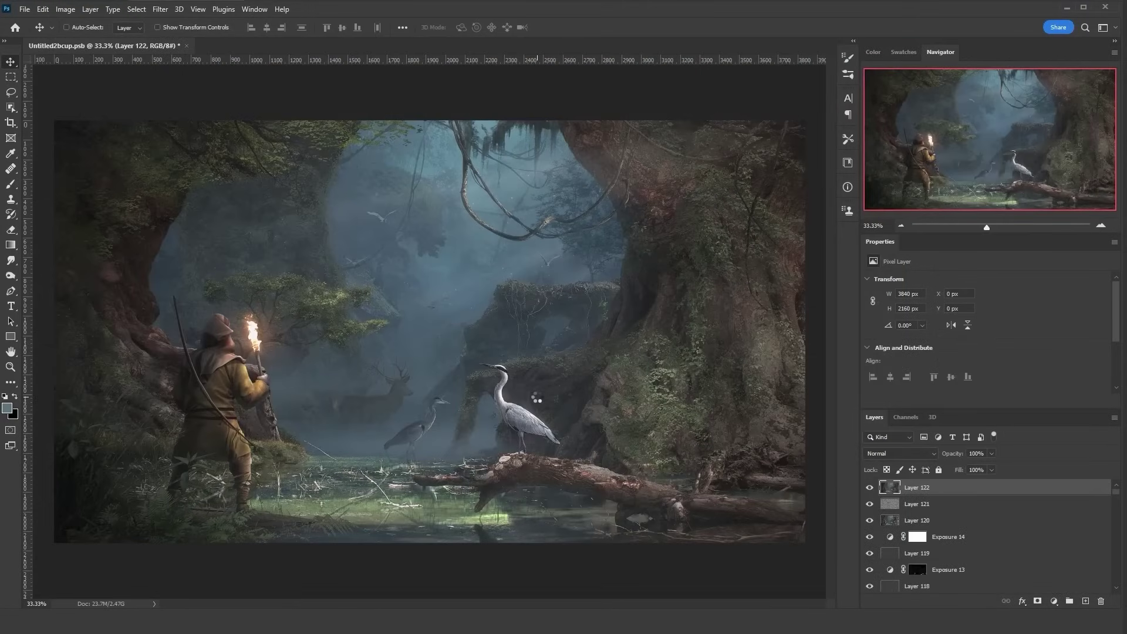
Step: Stamp visible layers into a new layer and slightly tint its highlights with Color Grading in the Camera Raw filter
key(ctrl+alt+shift+e)
click(160, 9)
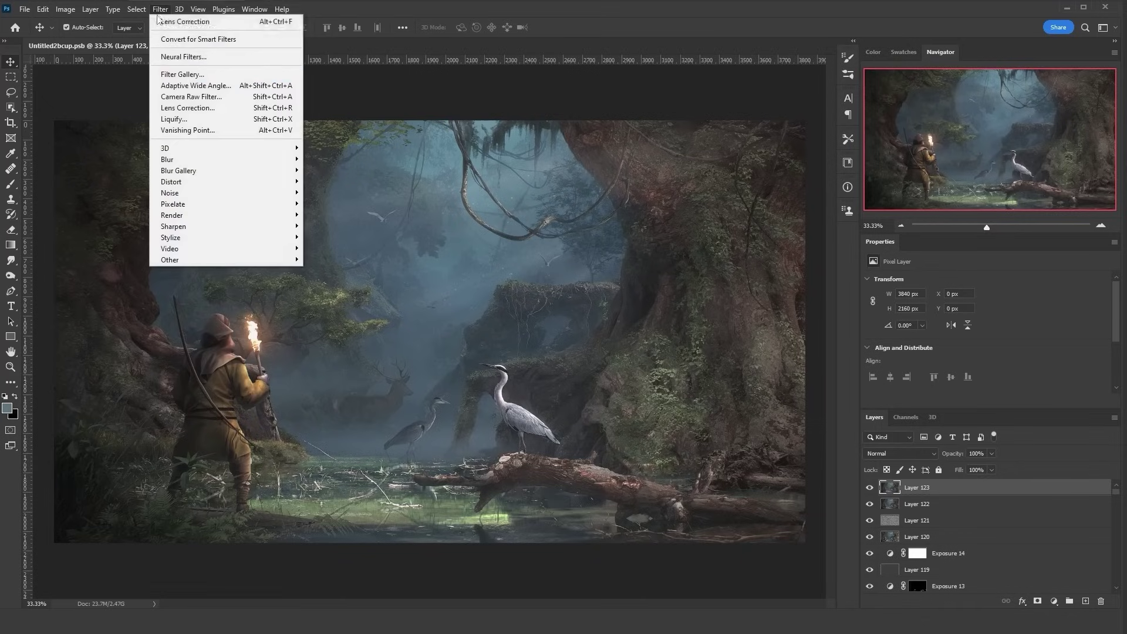
click(201, 96)
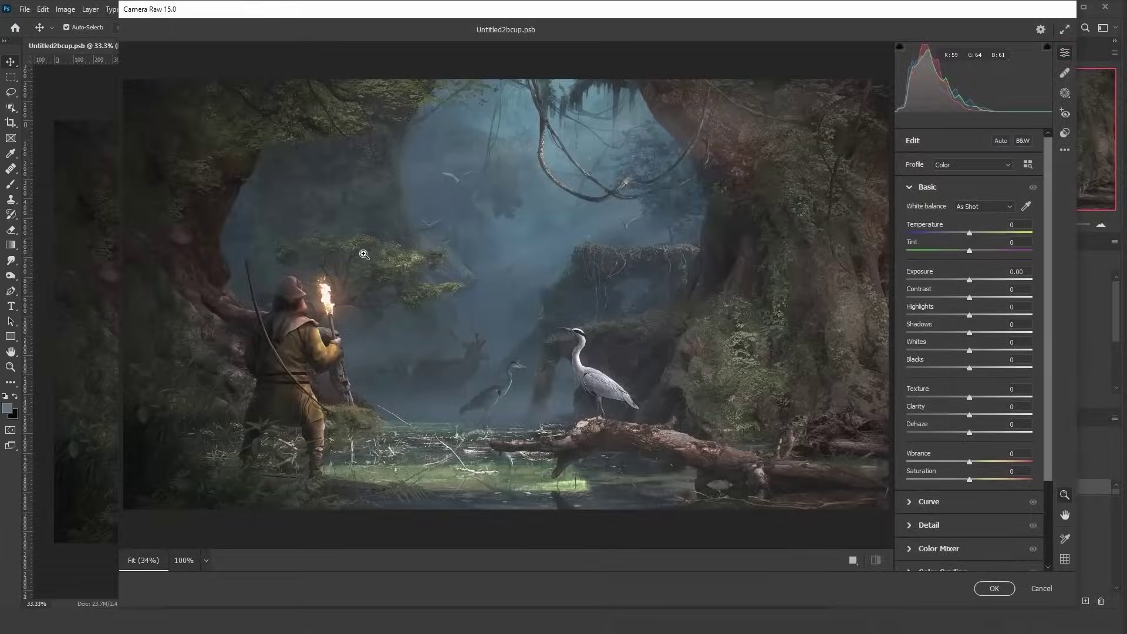
scroll(444, 267, down, 5)
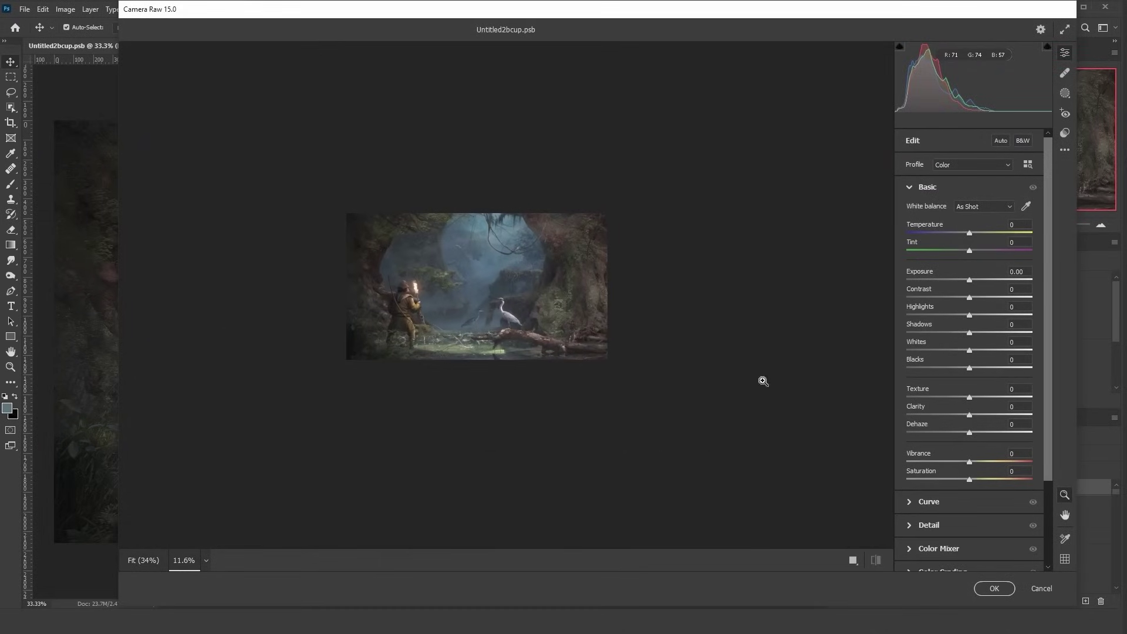
scroll(979, 424, down, 3)
click(961, 466)
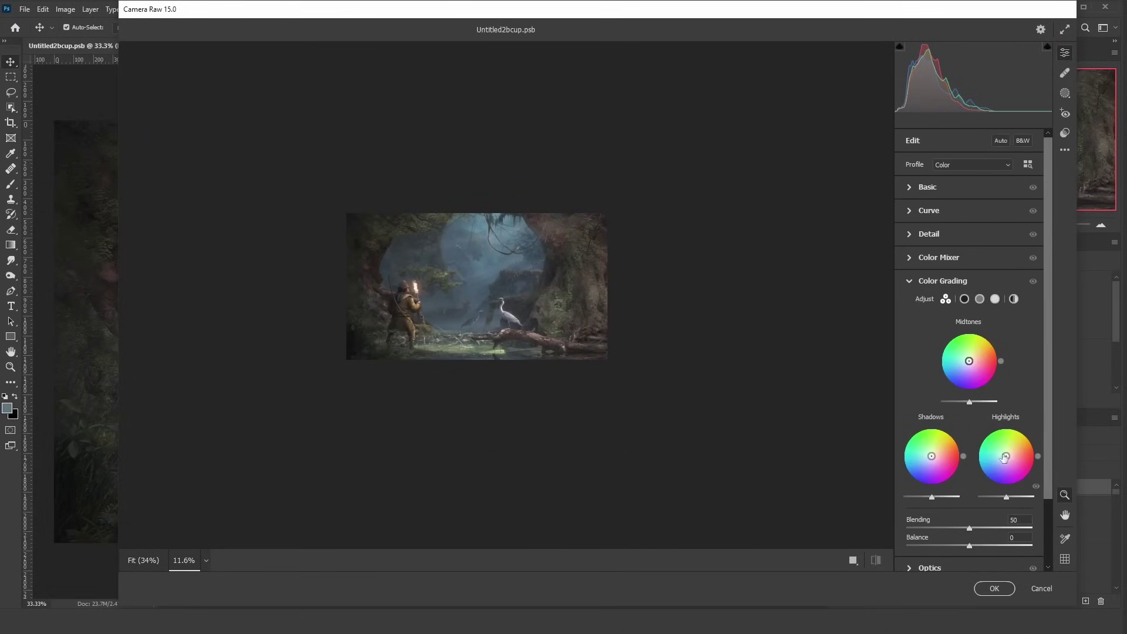
drag(999, 457, 1002, 458)
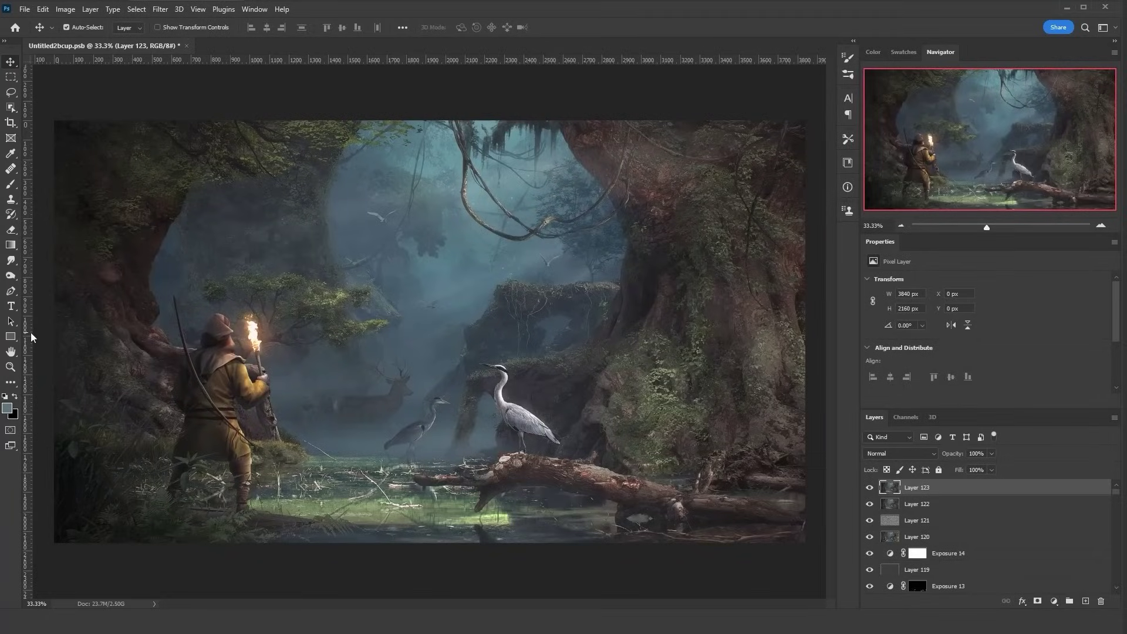
Step: Stamp all visible layers into a new top layer and hide Layers 120 to 123 beneath it
click(11, 367)
drag(555, 302, 521, 303)
drag(402, 350, 475, 388)
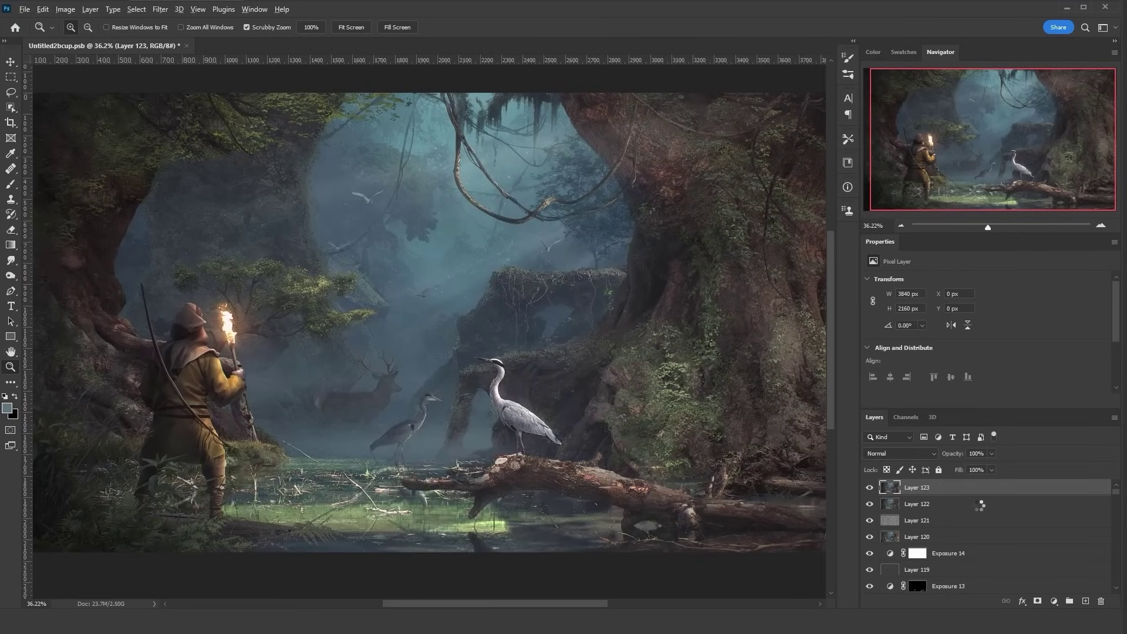
key(ctrl+shift+alt+e)
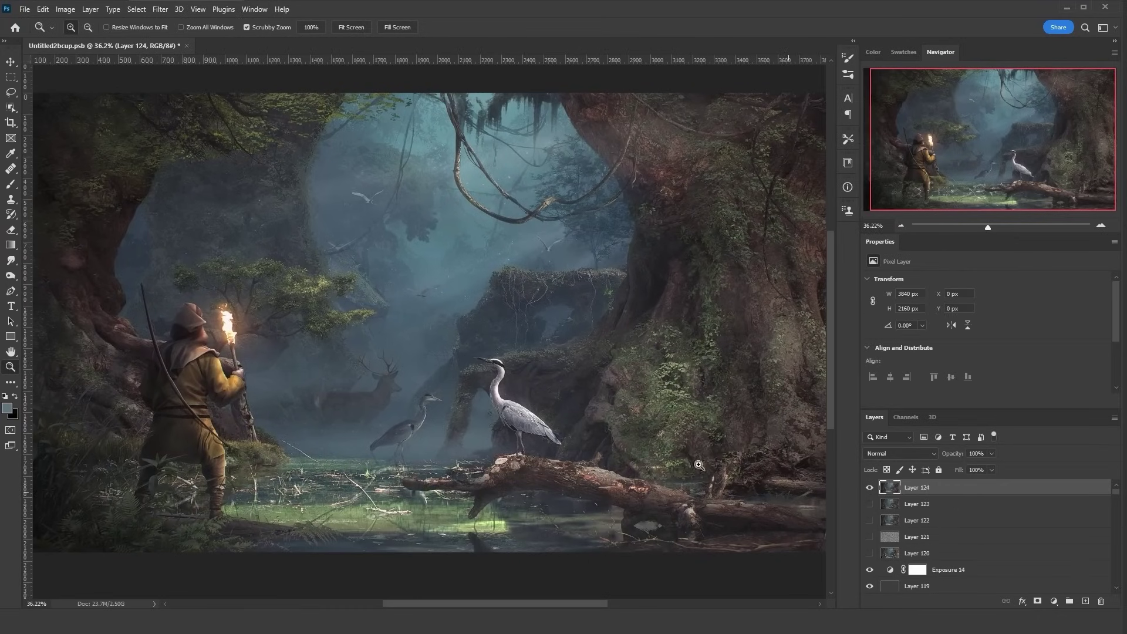
Step: Compare the image with and without the new stamped layer, examining the heron and the torch-bearing warrior up close
drag(626, 398, 687, 400)
drag(435, 370, 479, 378)
click(872, 488)
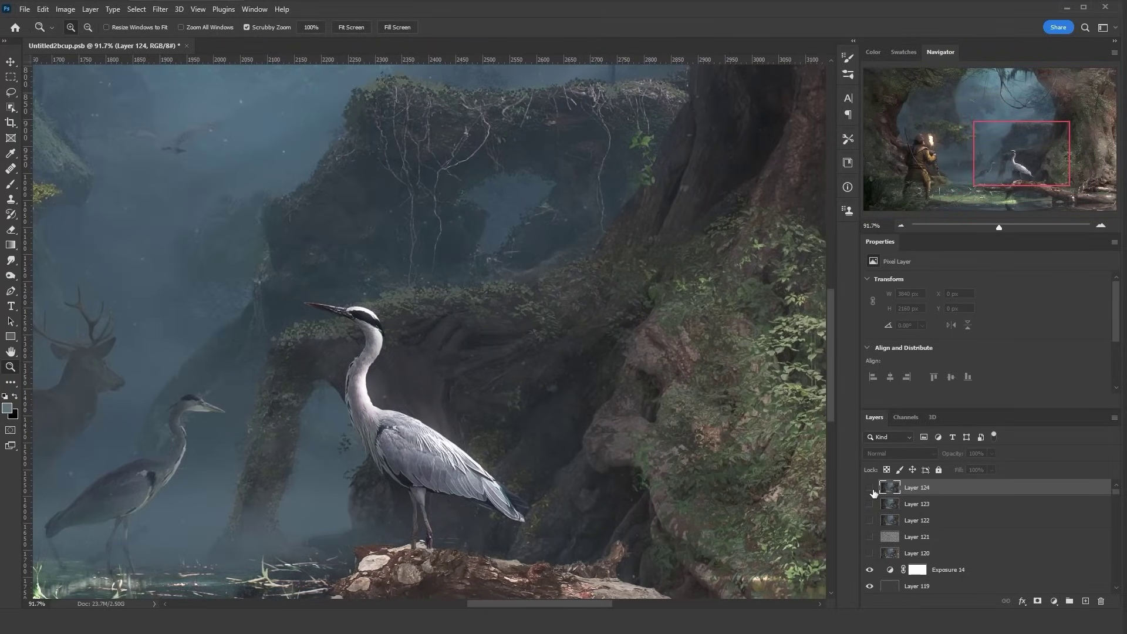
click(871, 489)
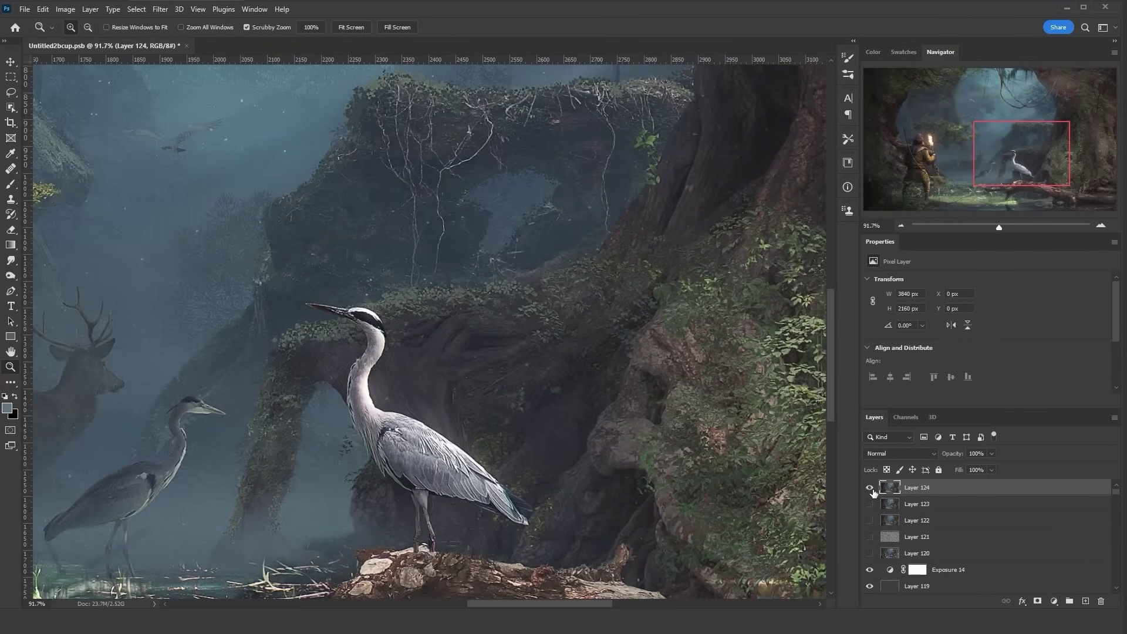
key(ctrl+0)
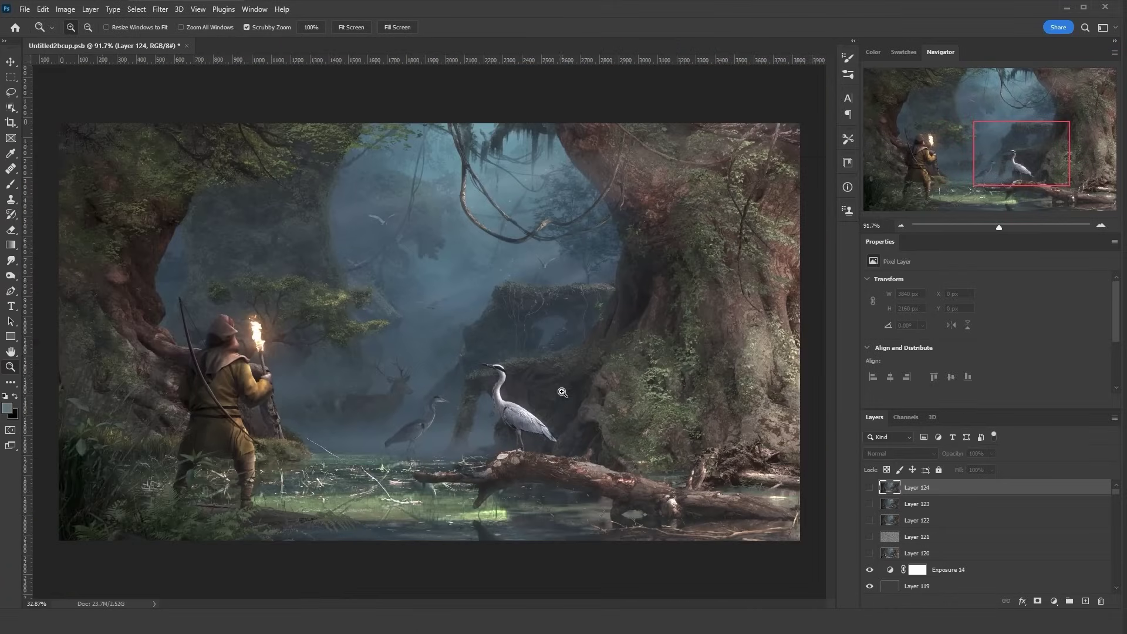
click(229, 408)
drag(239, 403, 245, 403)
click(870, 489)
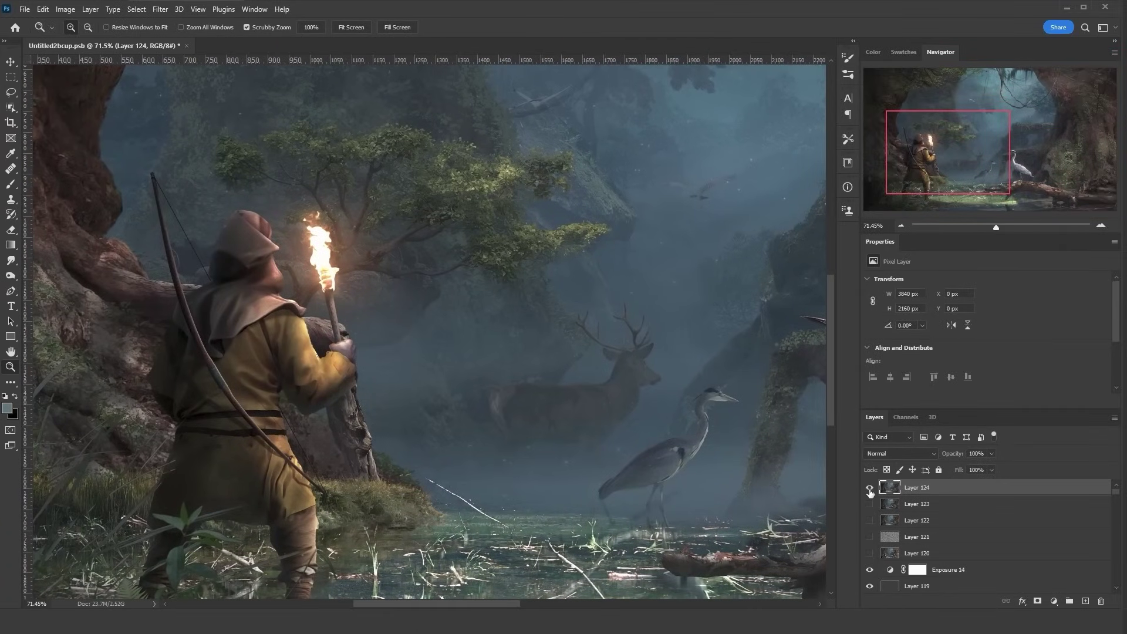
click(870, 489)
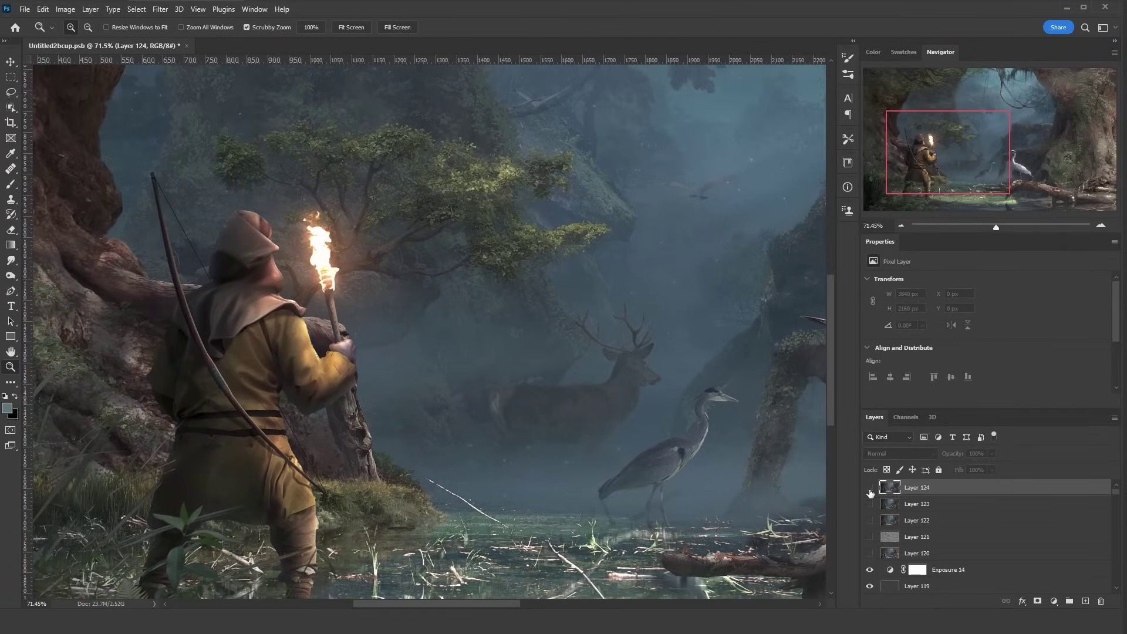
click(869, 489)
click(869, 489)
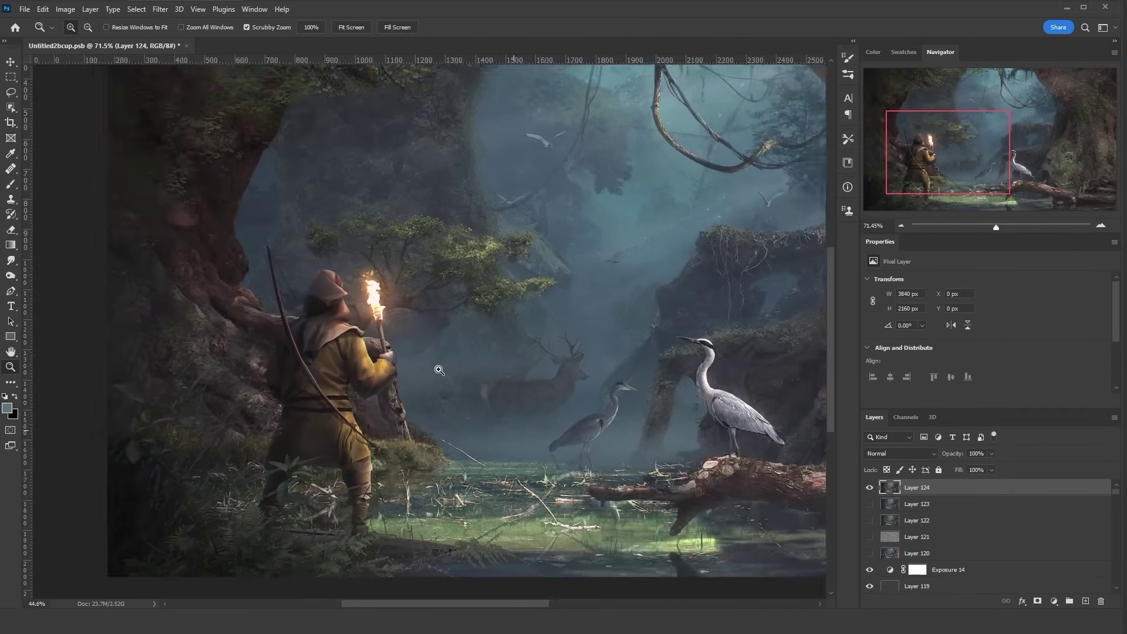